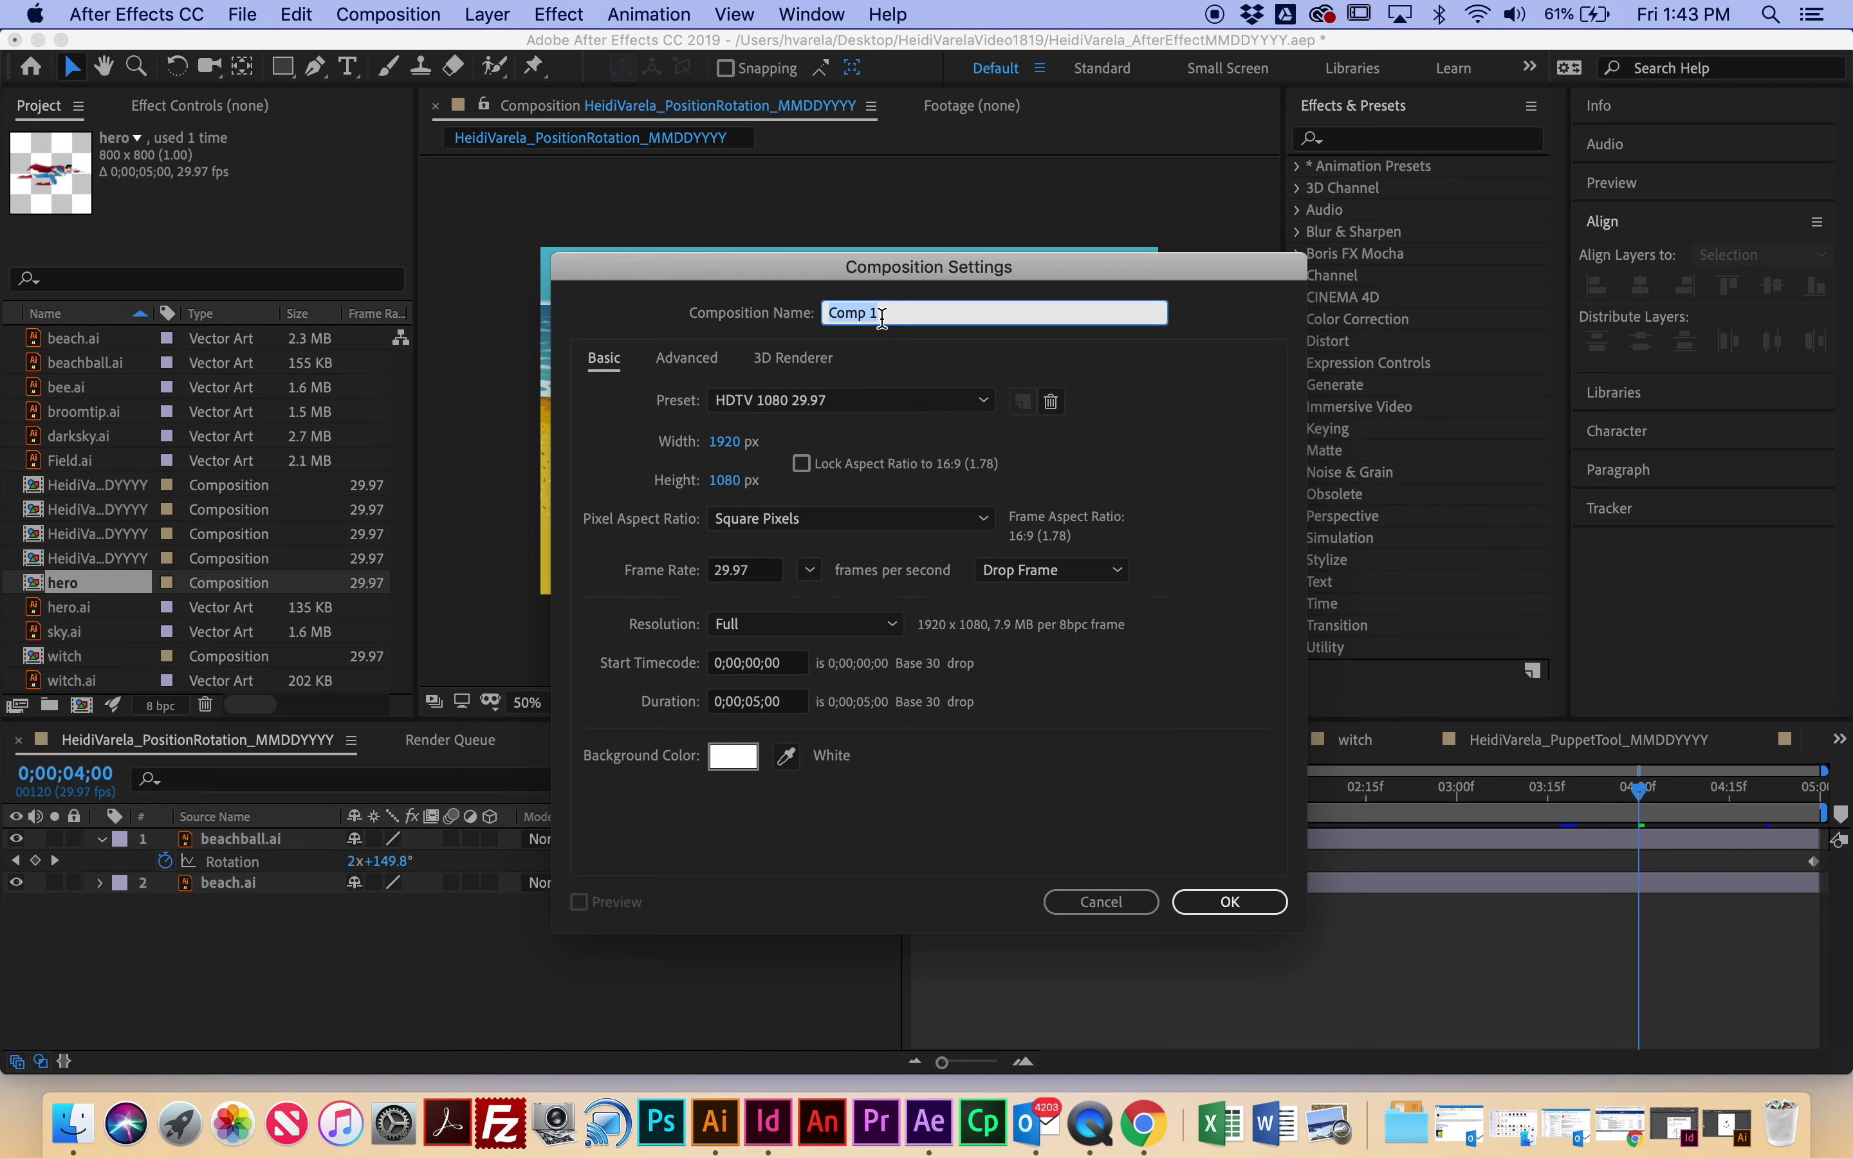
Step: Name the comp with the student's name plus _Mask_MMDDYY, make it 10 seconds long, keep a white background
{"action": "type", "text": "F"}
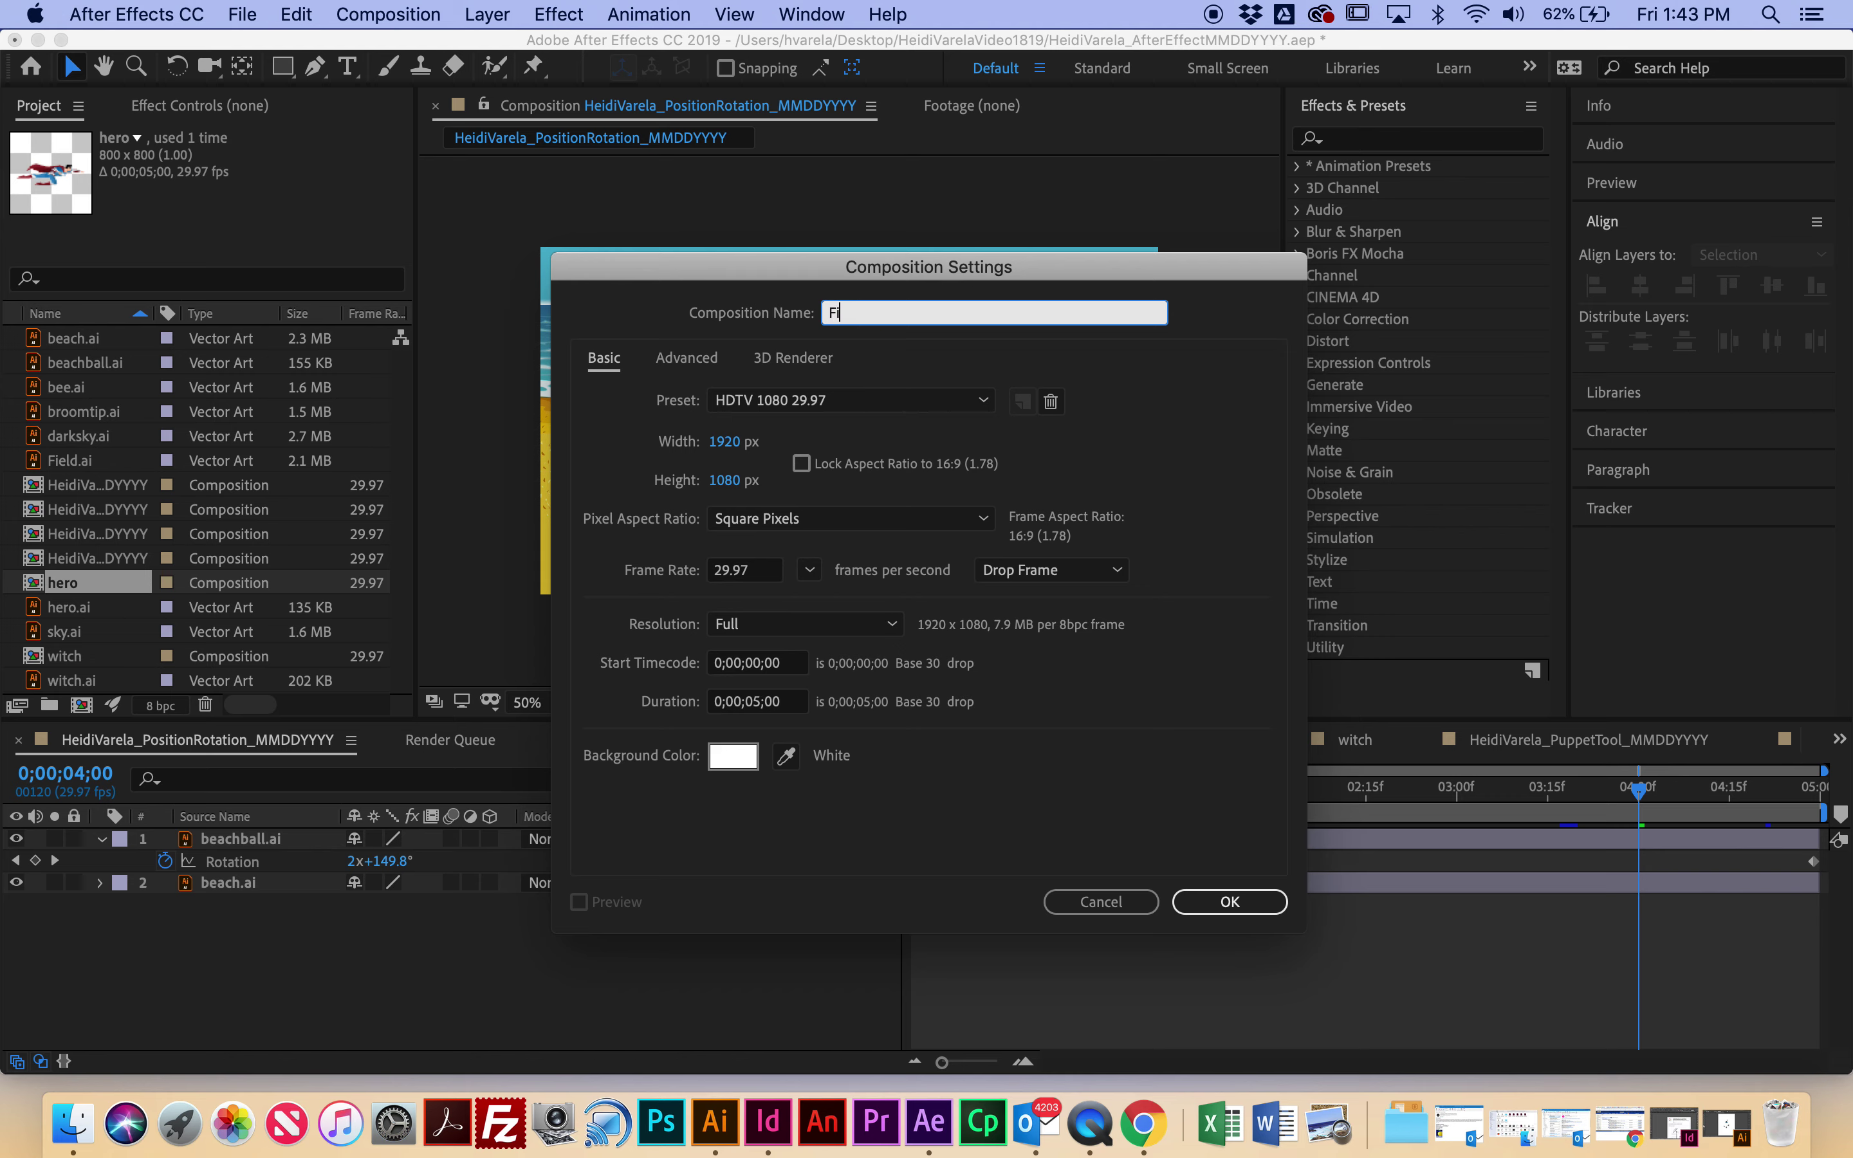
{"action": "left_click", "coordinate": [765, 705]}
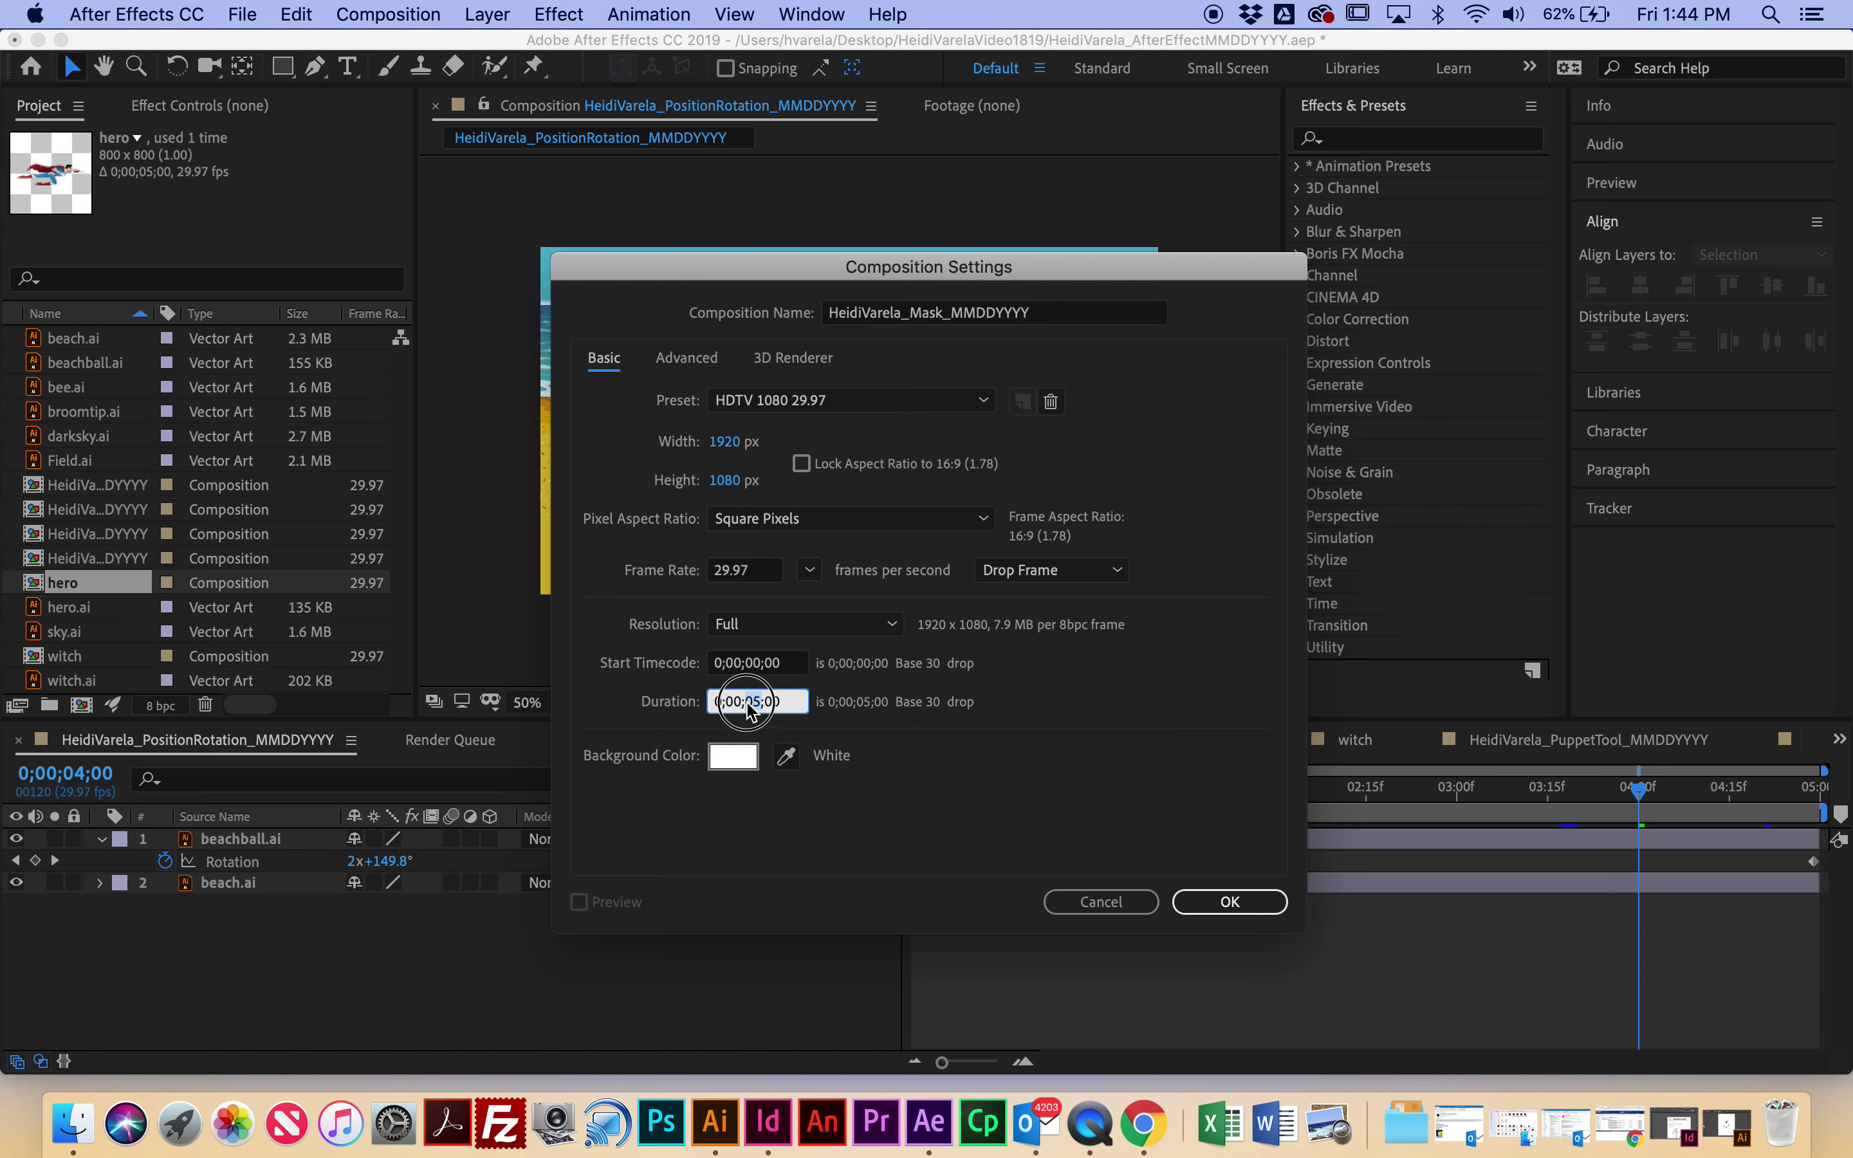
{"action": "left_click", "coordinate": [746, 701]}
{"action": "type", "text": "10"}
{"action": "left_click", "coordinate": [733, 757]}
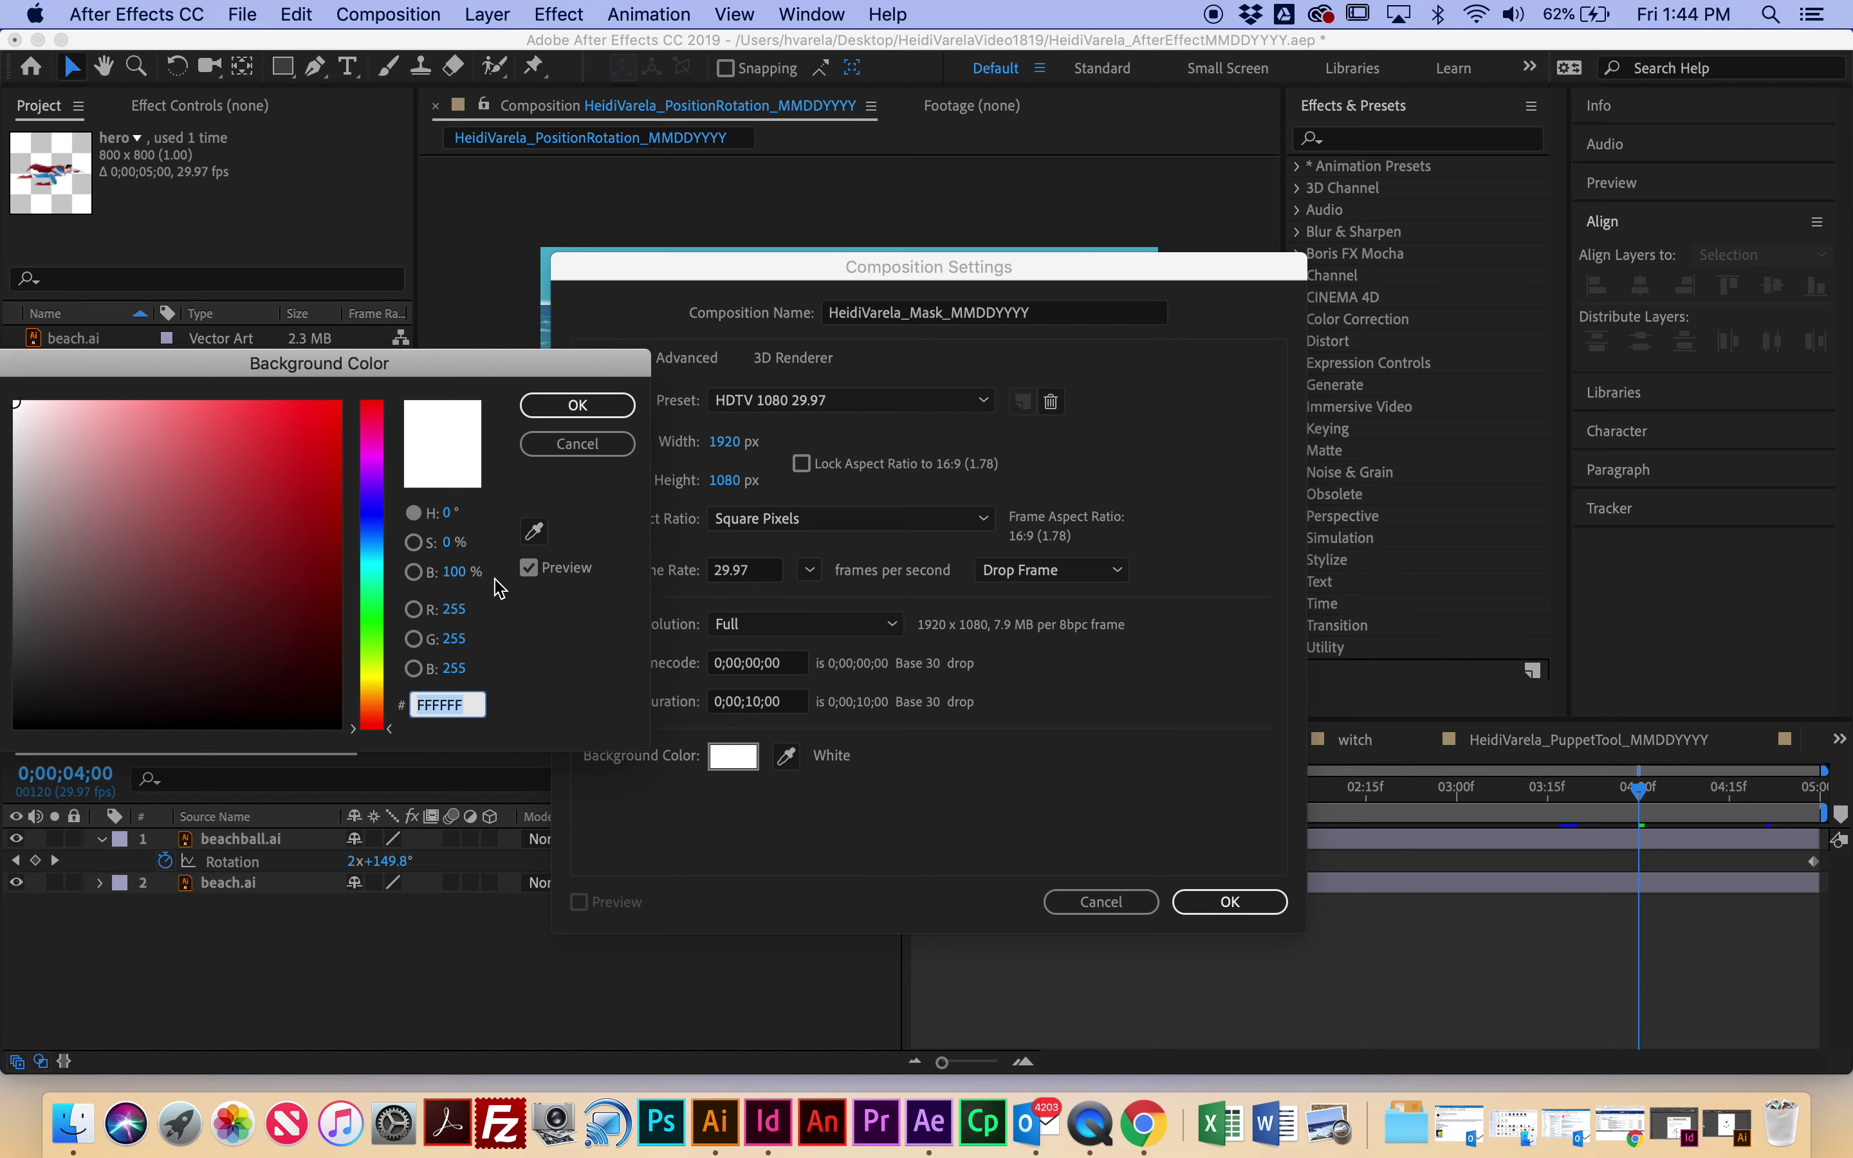
{"action": "left_click_drag", "start_coordinate": [93, 426], "coordinate": [3, 389]}
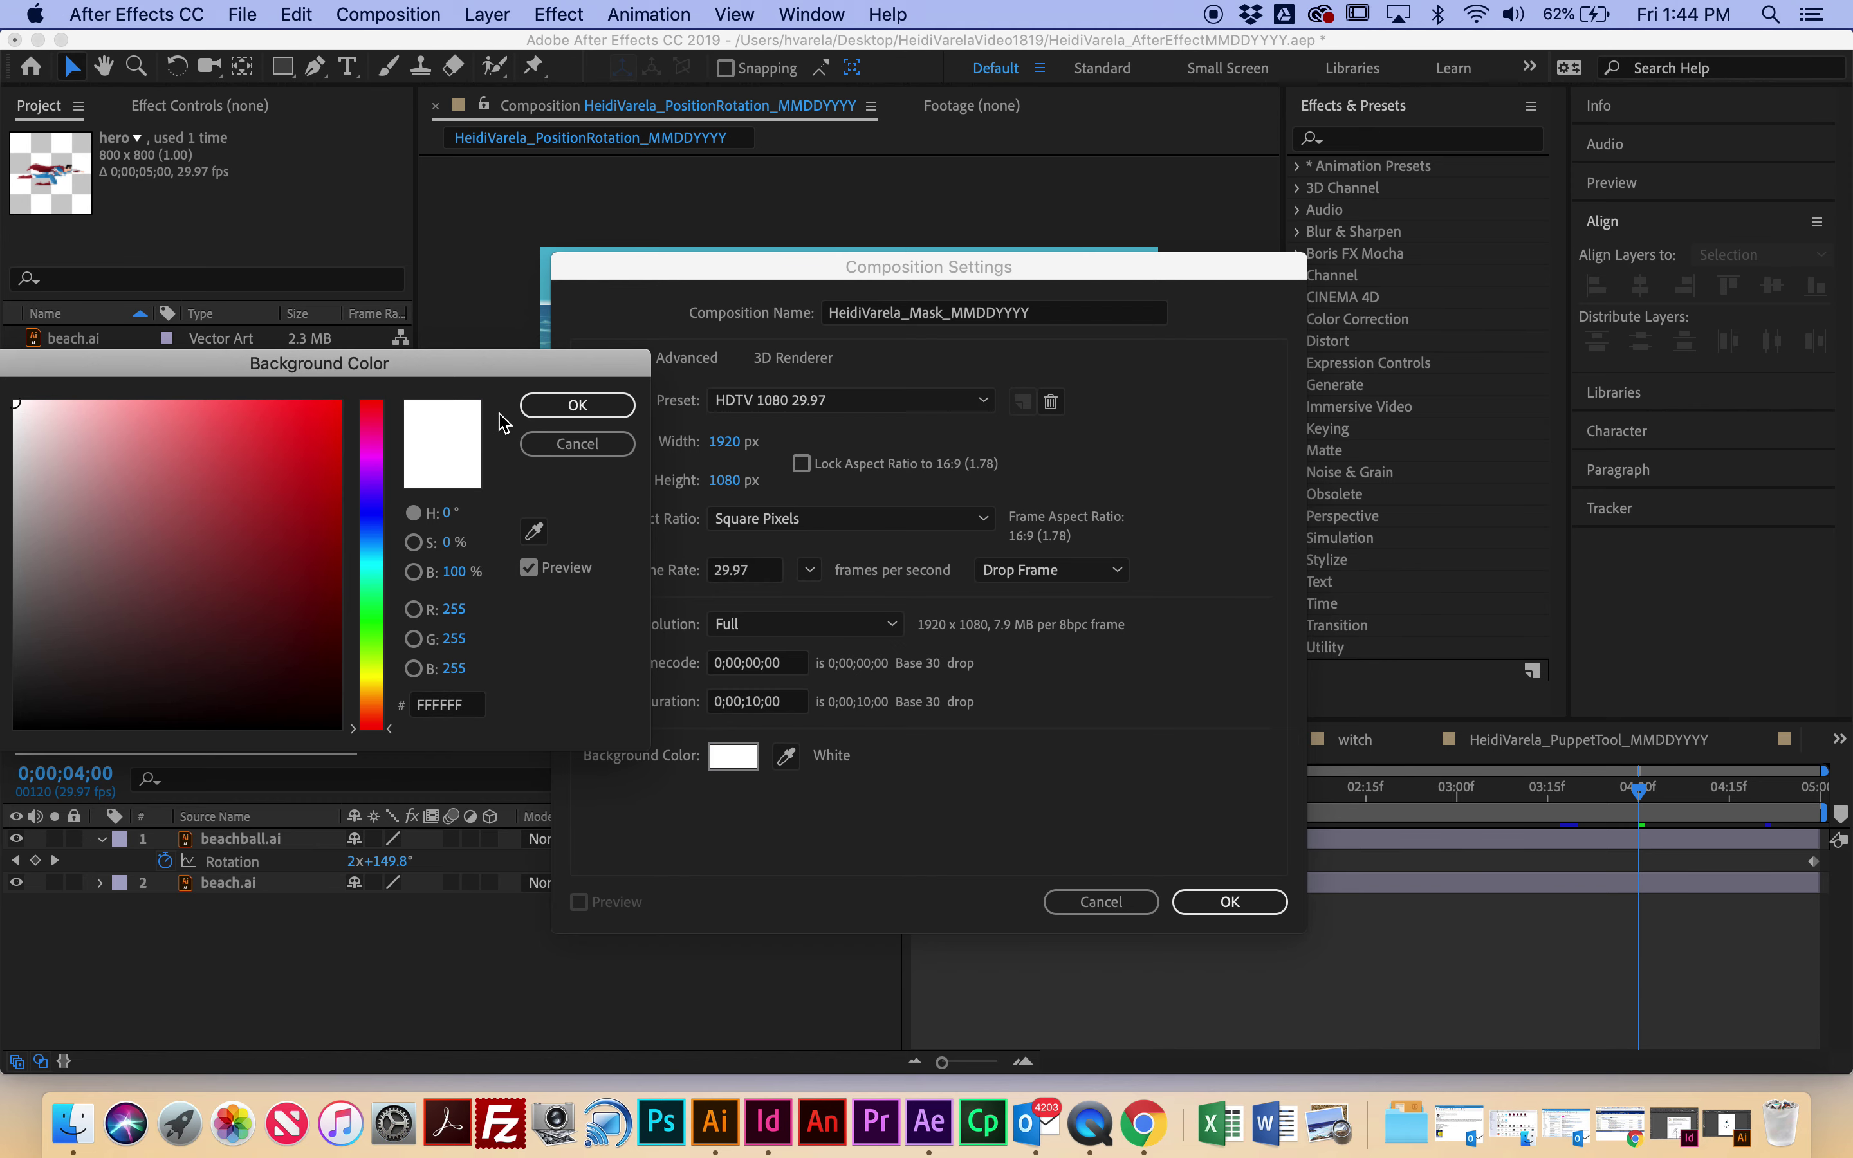
{"action": "left_click", "coordinate": [571, 406]}
{"action": "left_click", "coordinate": [1228, 902]}
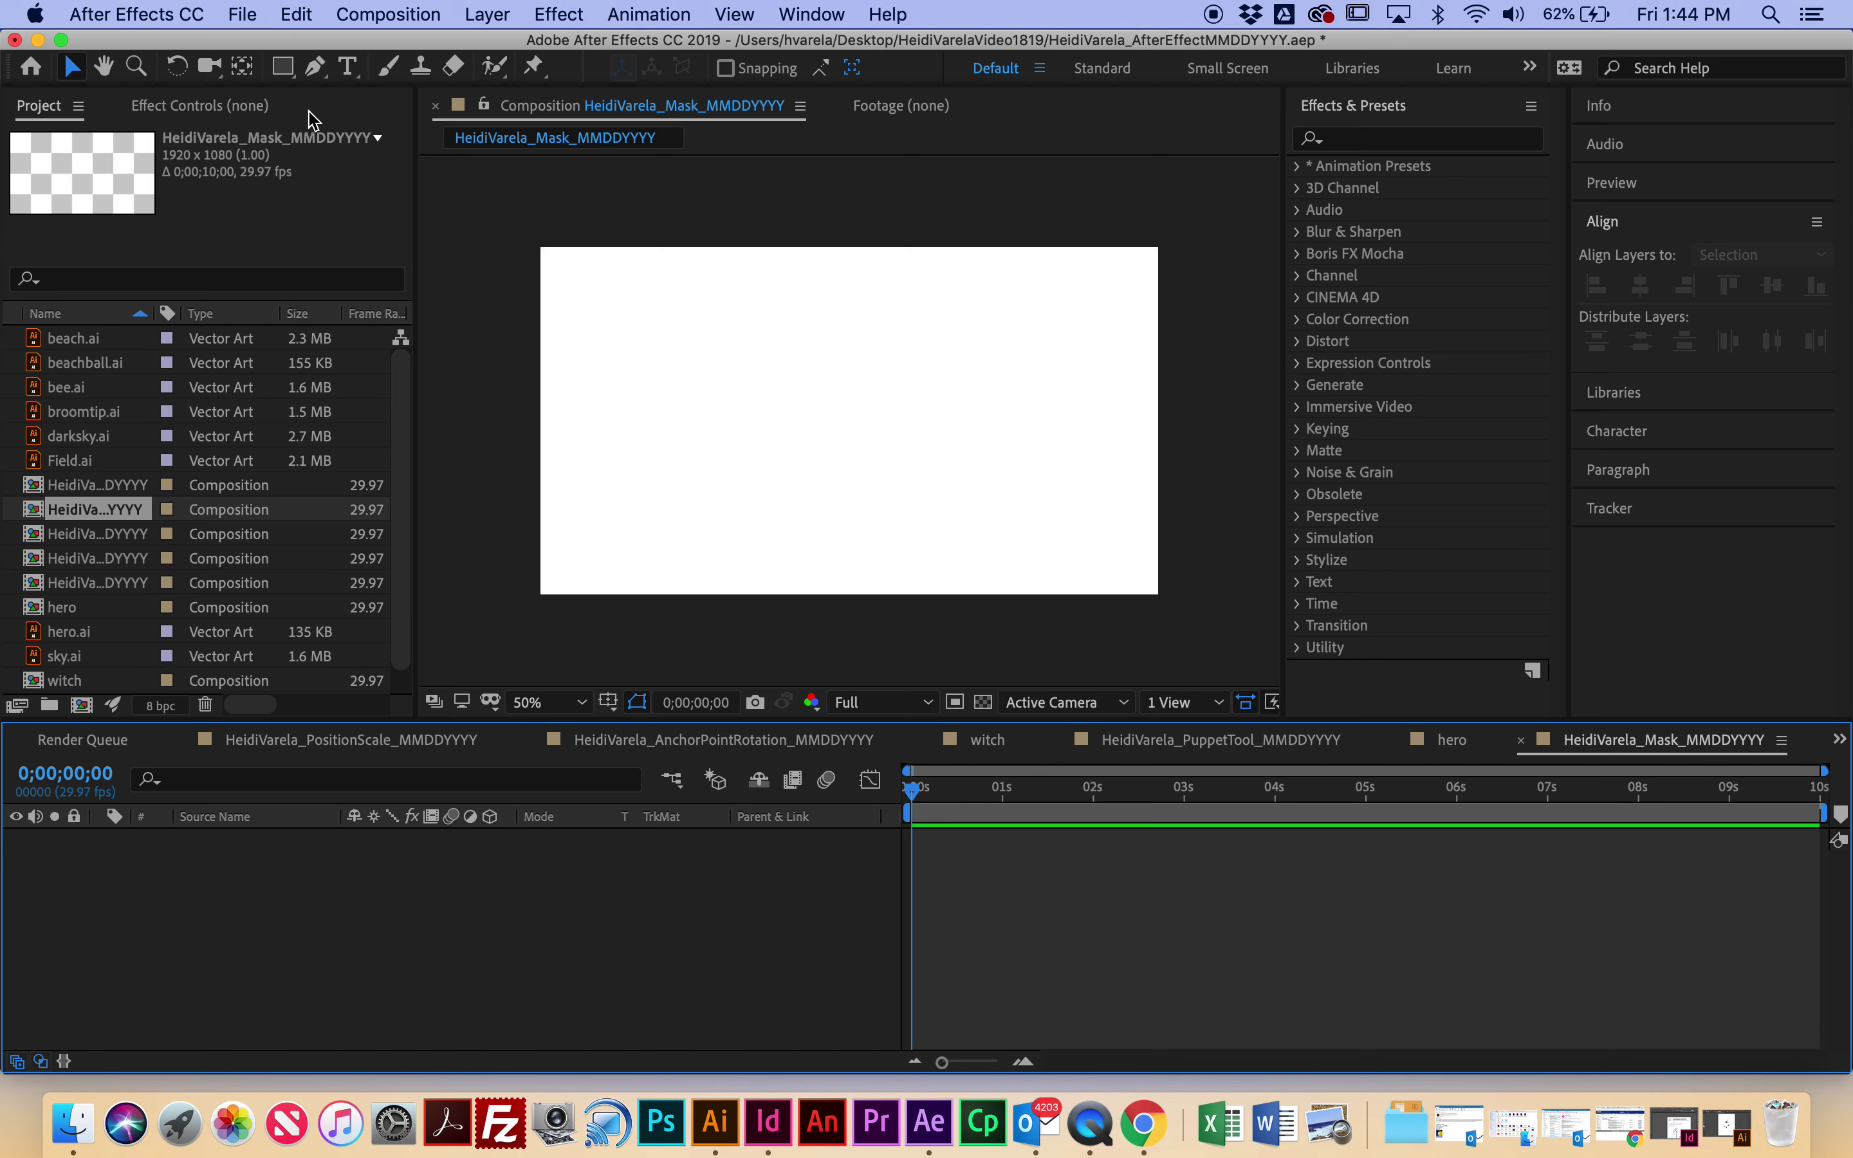
Step: Draw a paragraph text box across the upper comp, type PANTHERS, and select the text
{"action": "left_click", "coordinate": [348, 68]}
{"action": "left_click", "coordinate": [593, 322]}
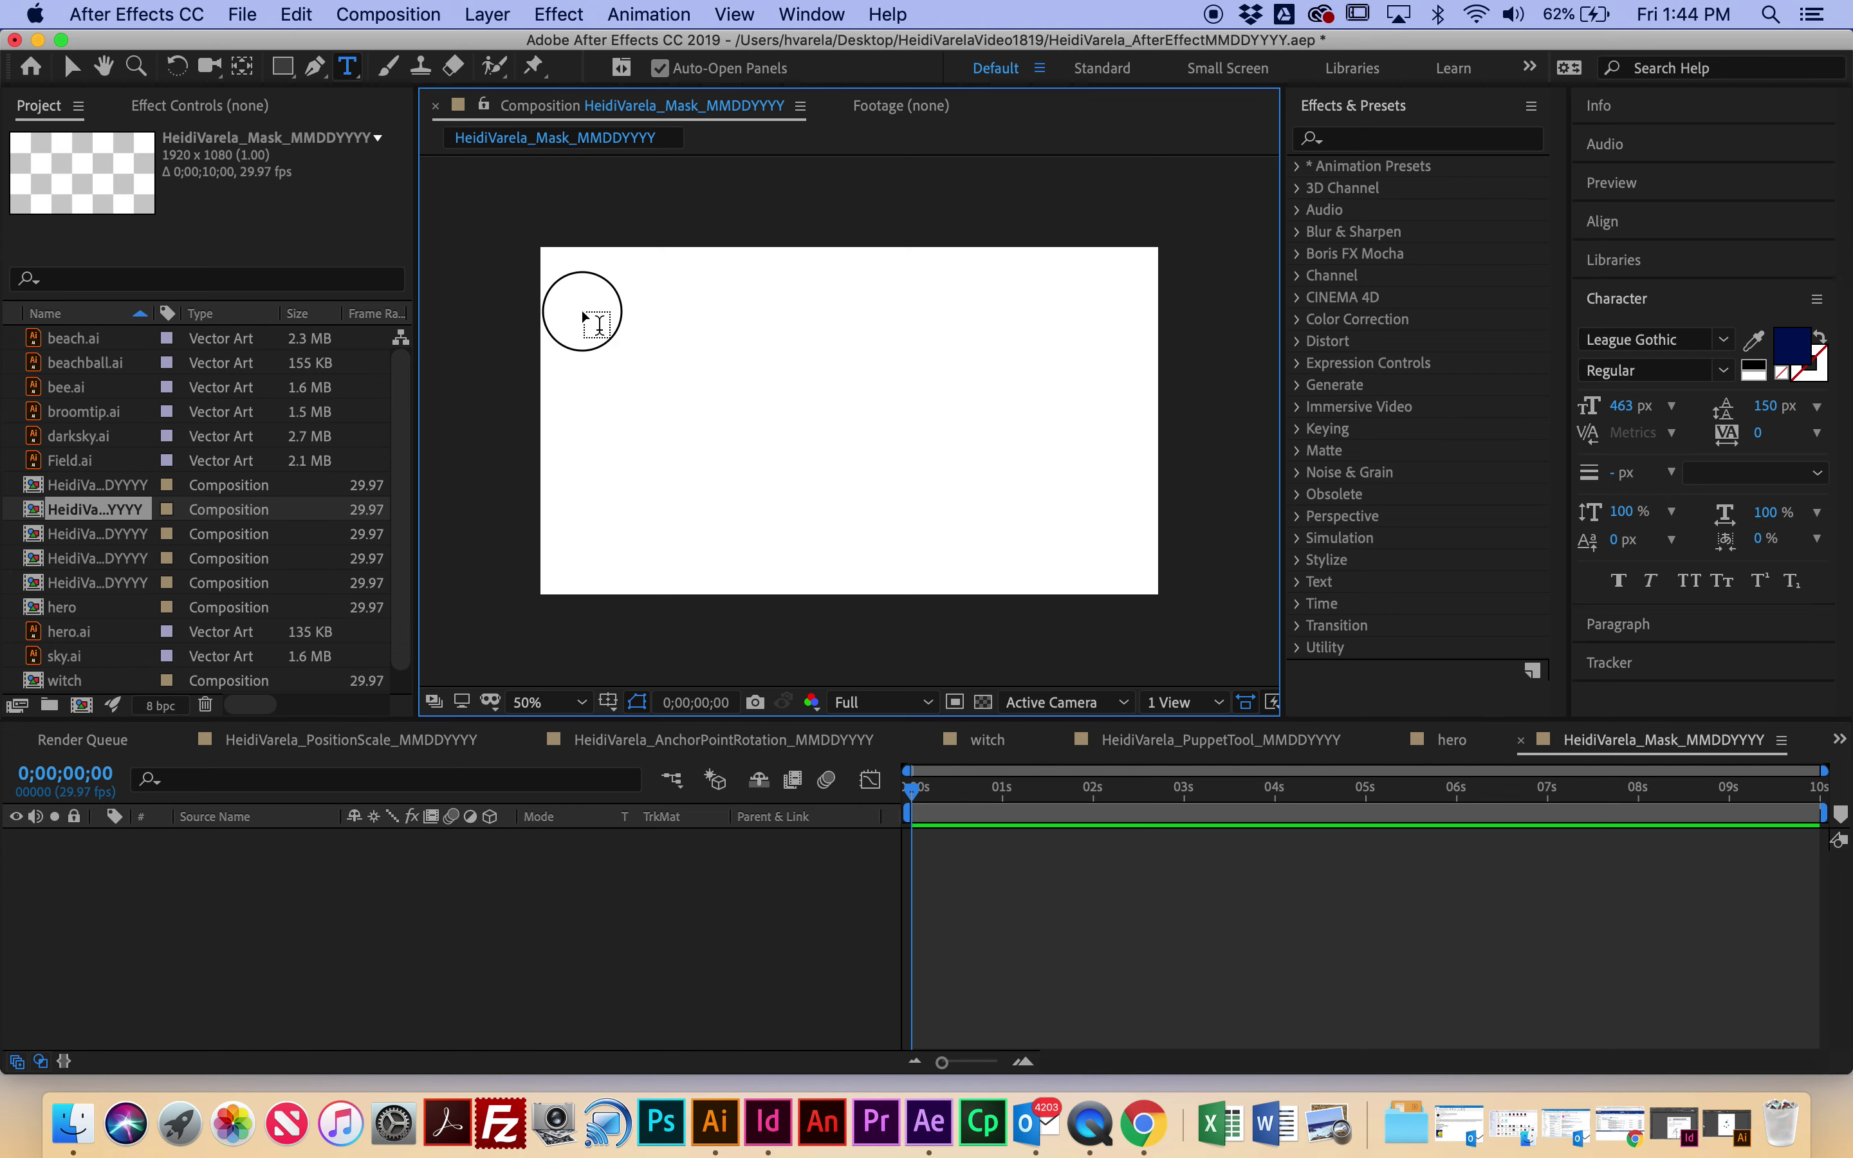
{"action": "left_click_drag", "start_coordinate": [581, 311], "coordinate": [1122, 504]}
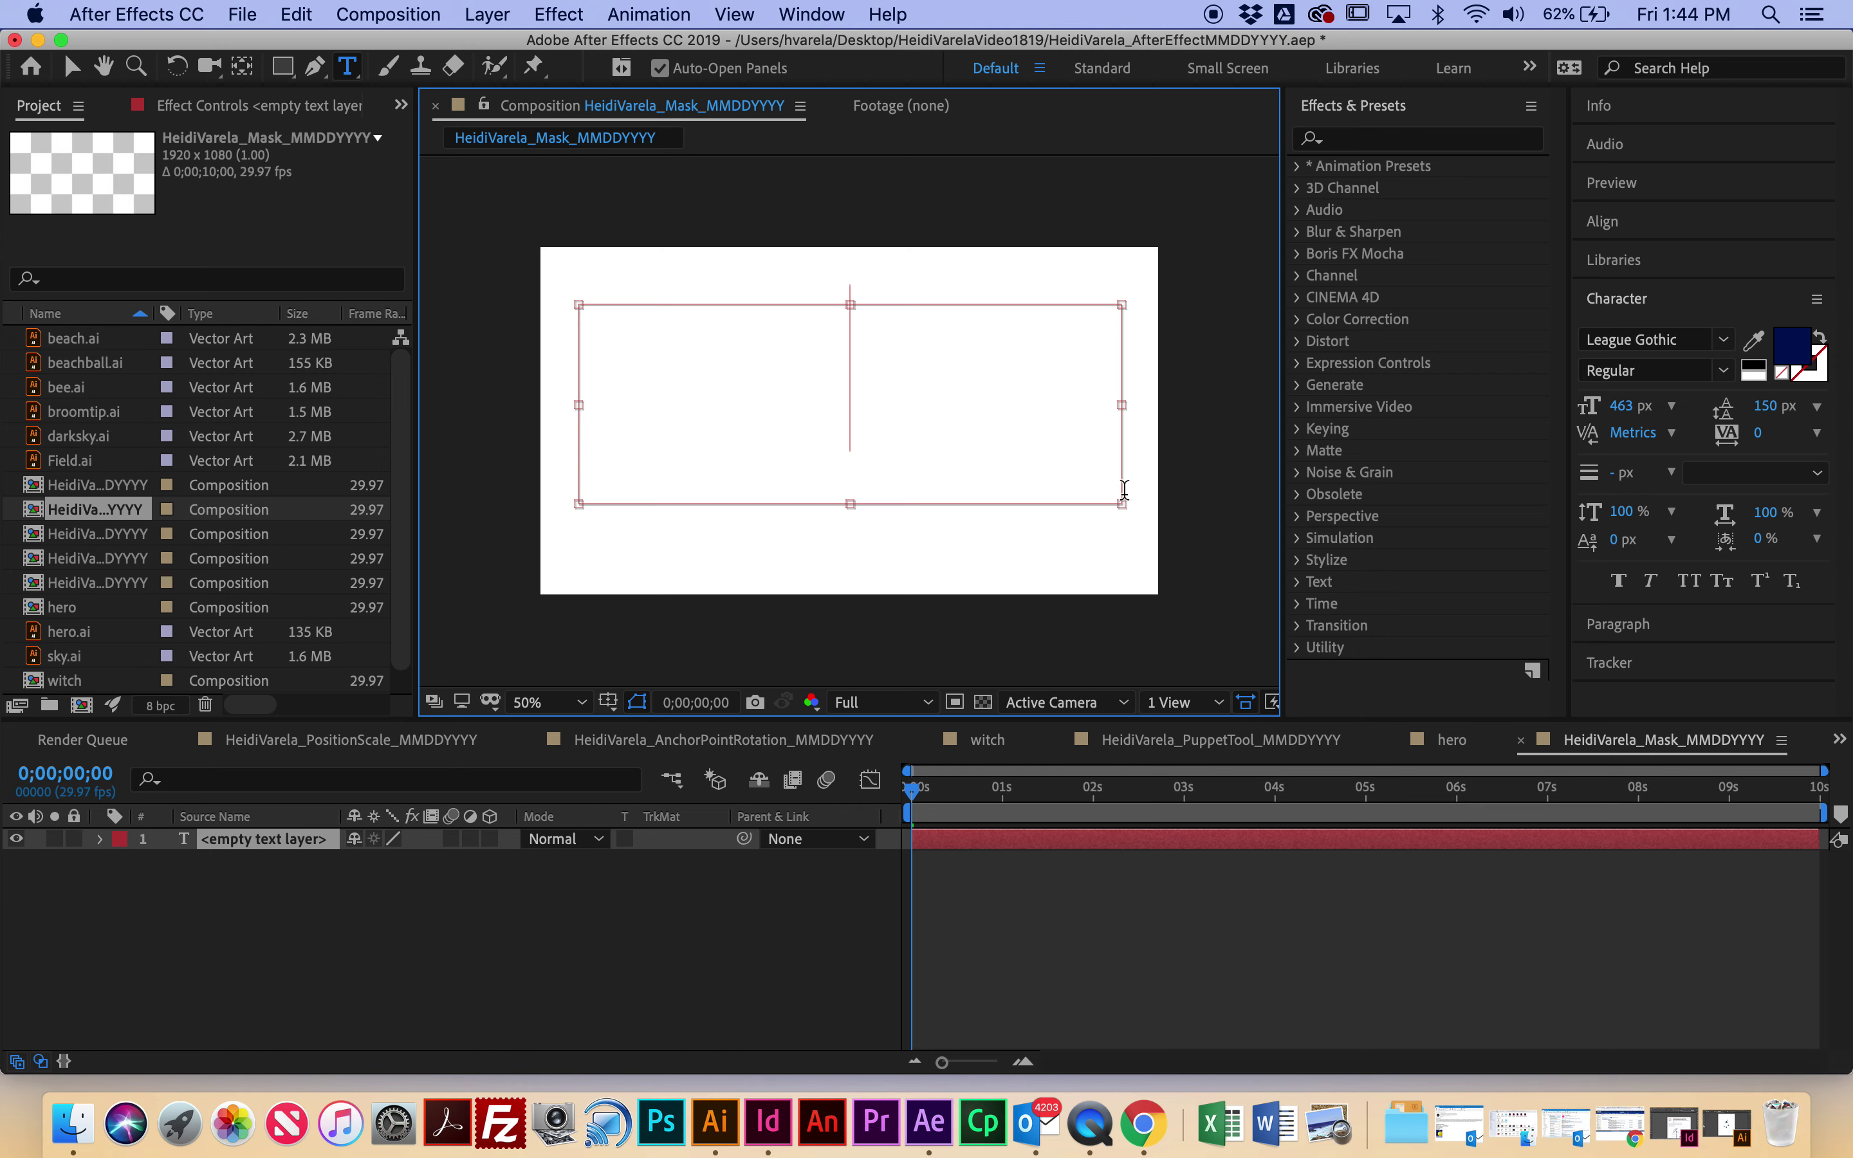
{"action": "type", "text": "PANTHERS"}
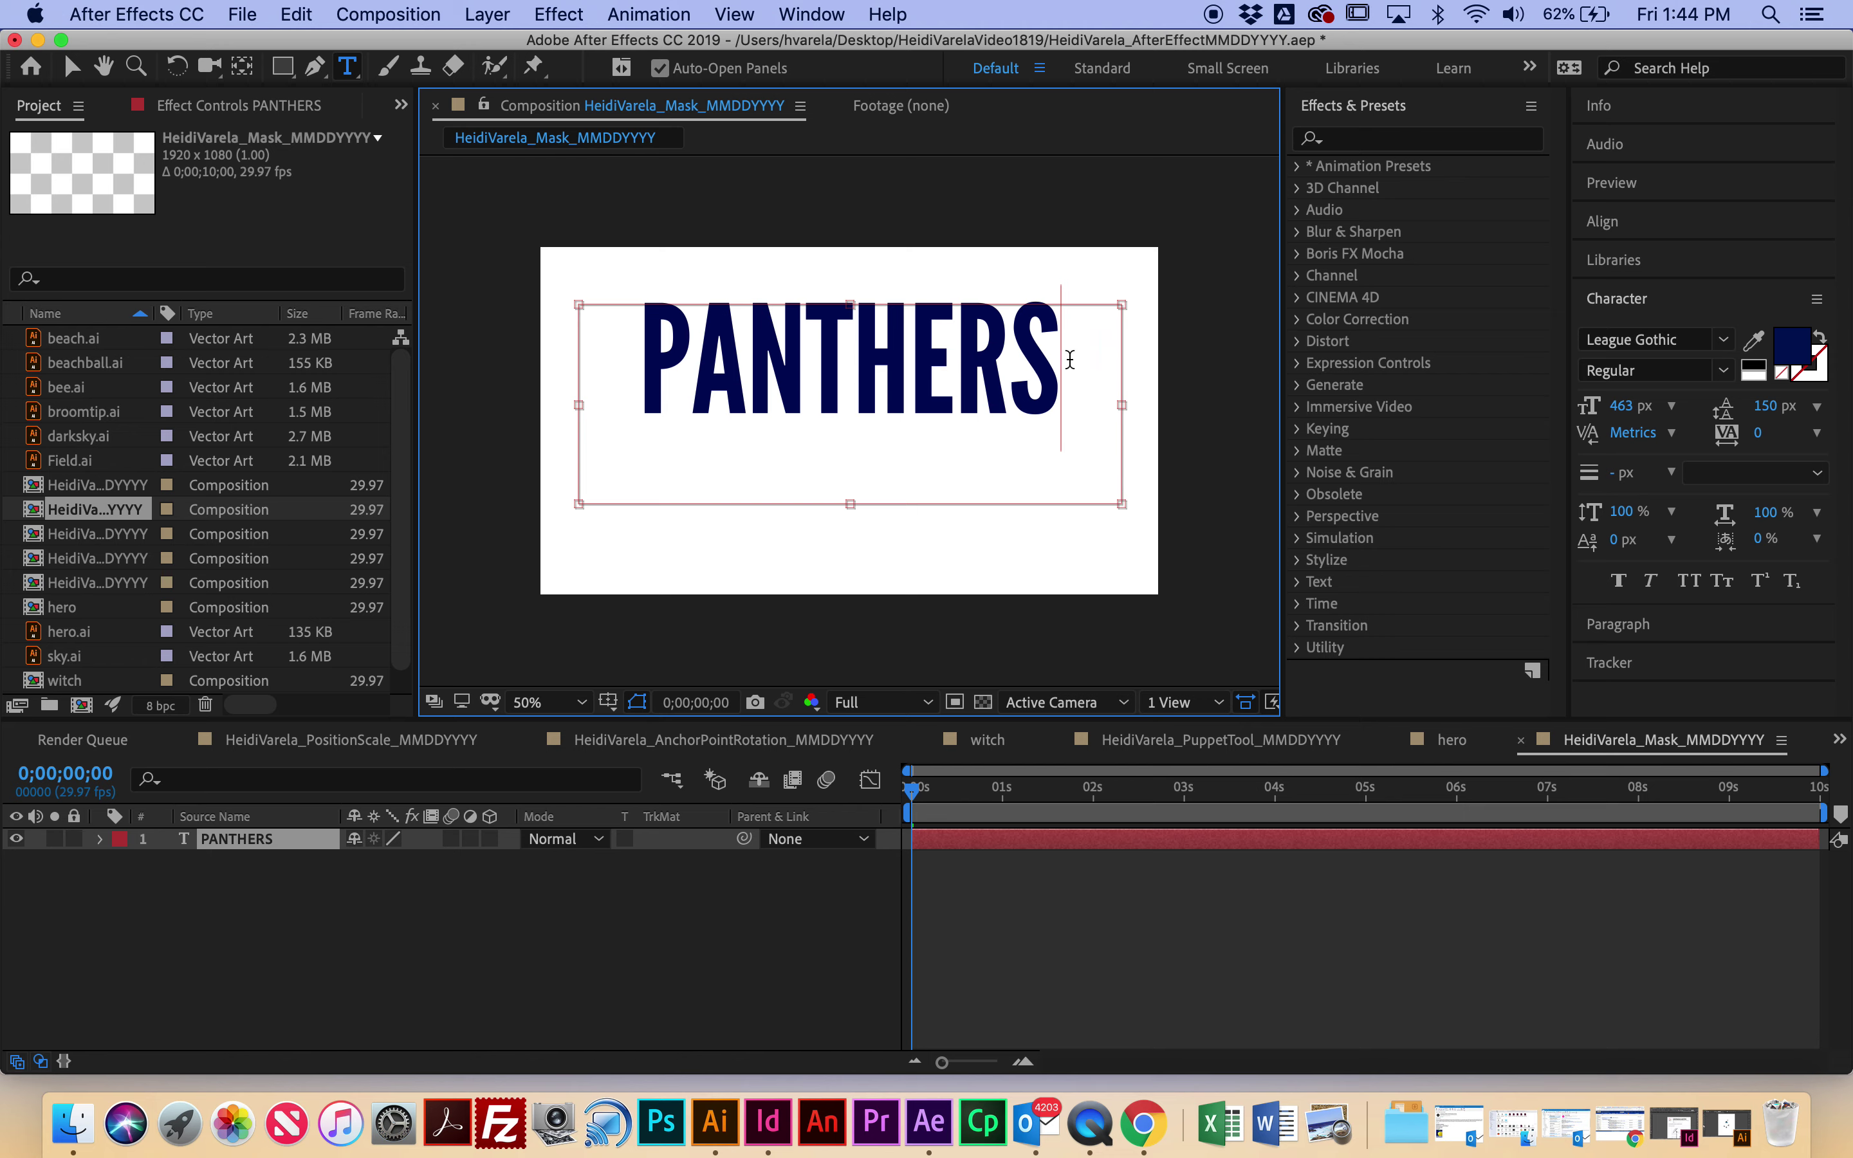
{"action": "left_click_drag", "start_coordinate": [1070, 361], "coordinate": [632, 333]}
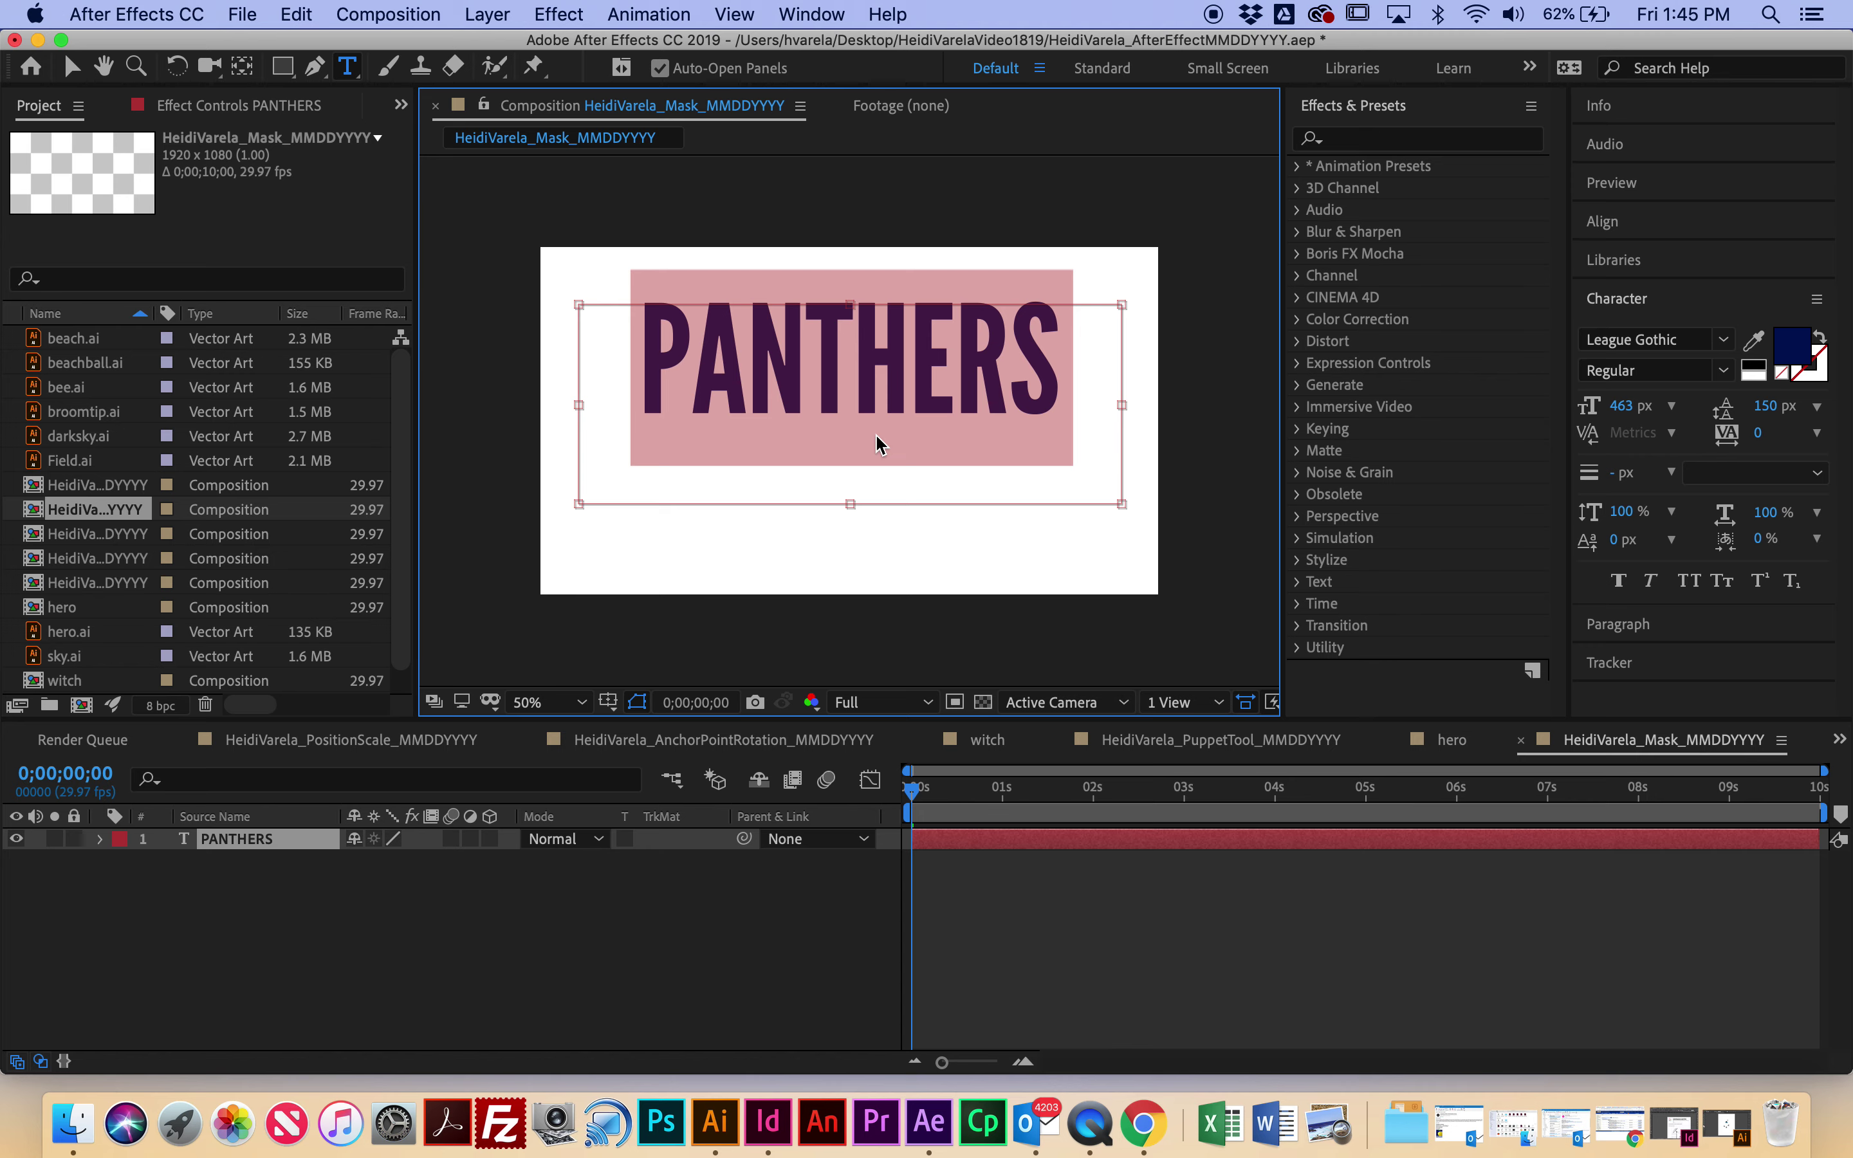
Step: Keep the PANTHERS text navy and enlarge its font size to 478 px
{"action": "left_click", "coordinate": [1791, 354]}
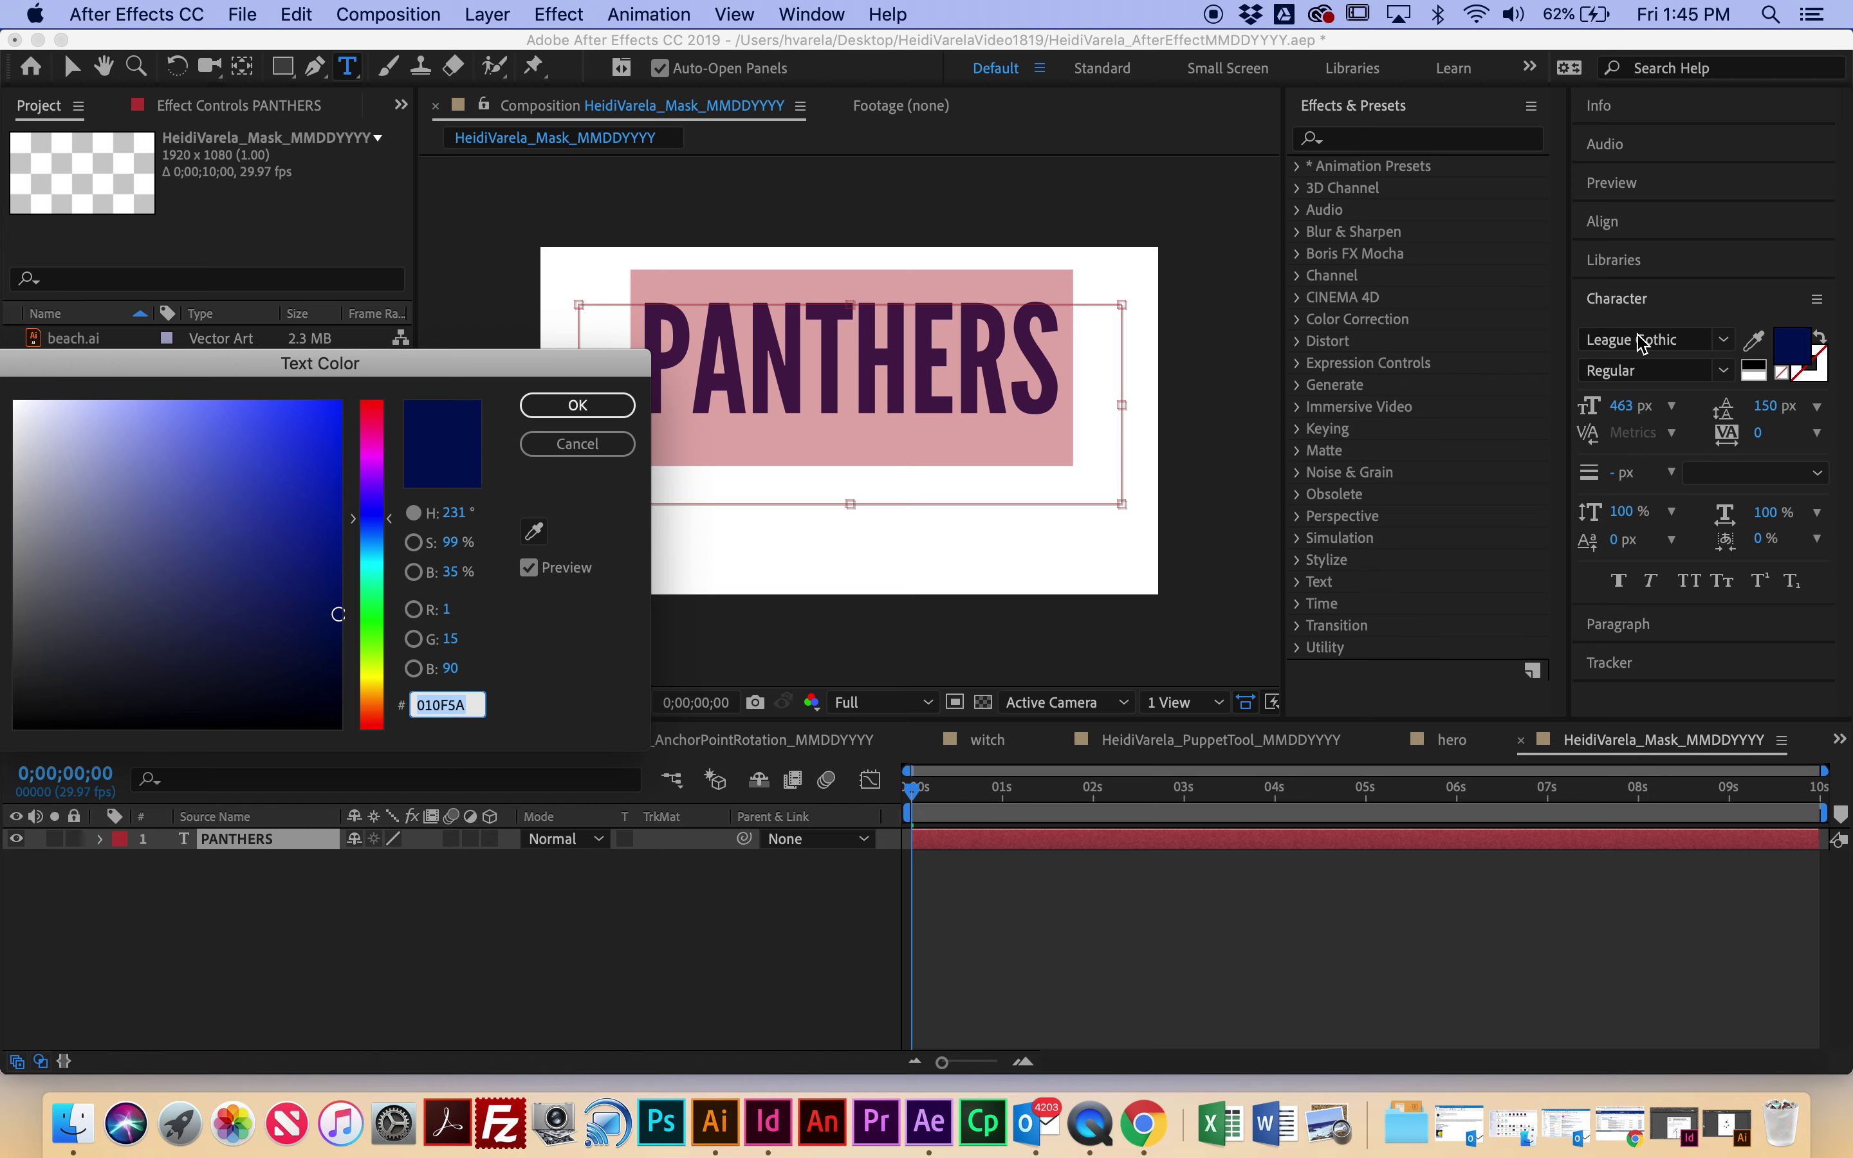
{"action": "left_click", "coordinate": [600, 406]}
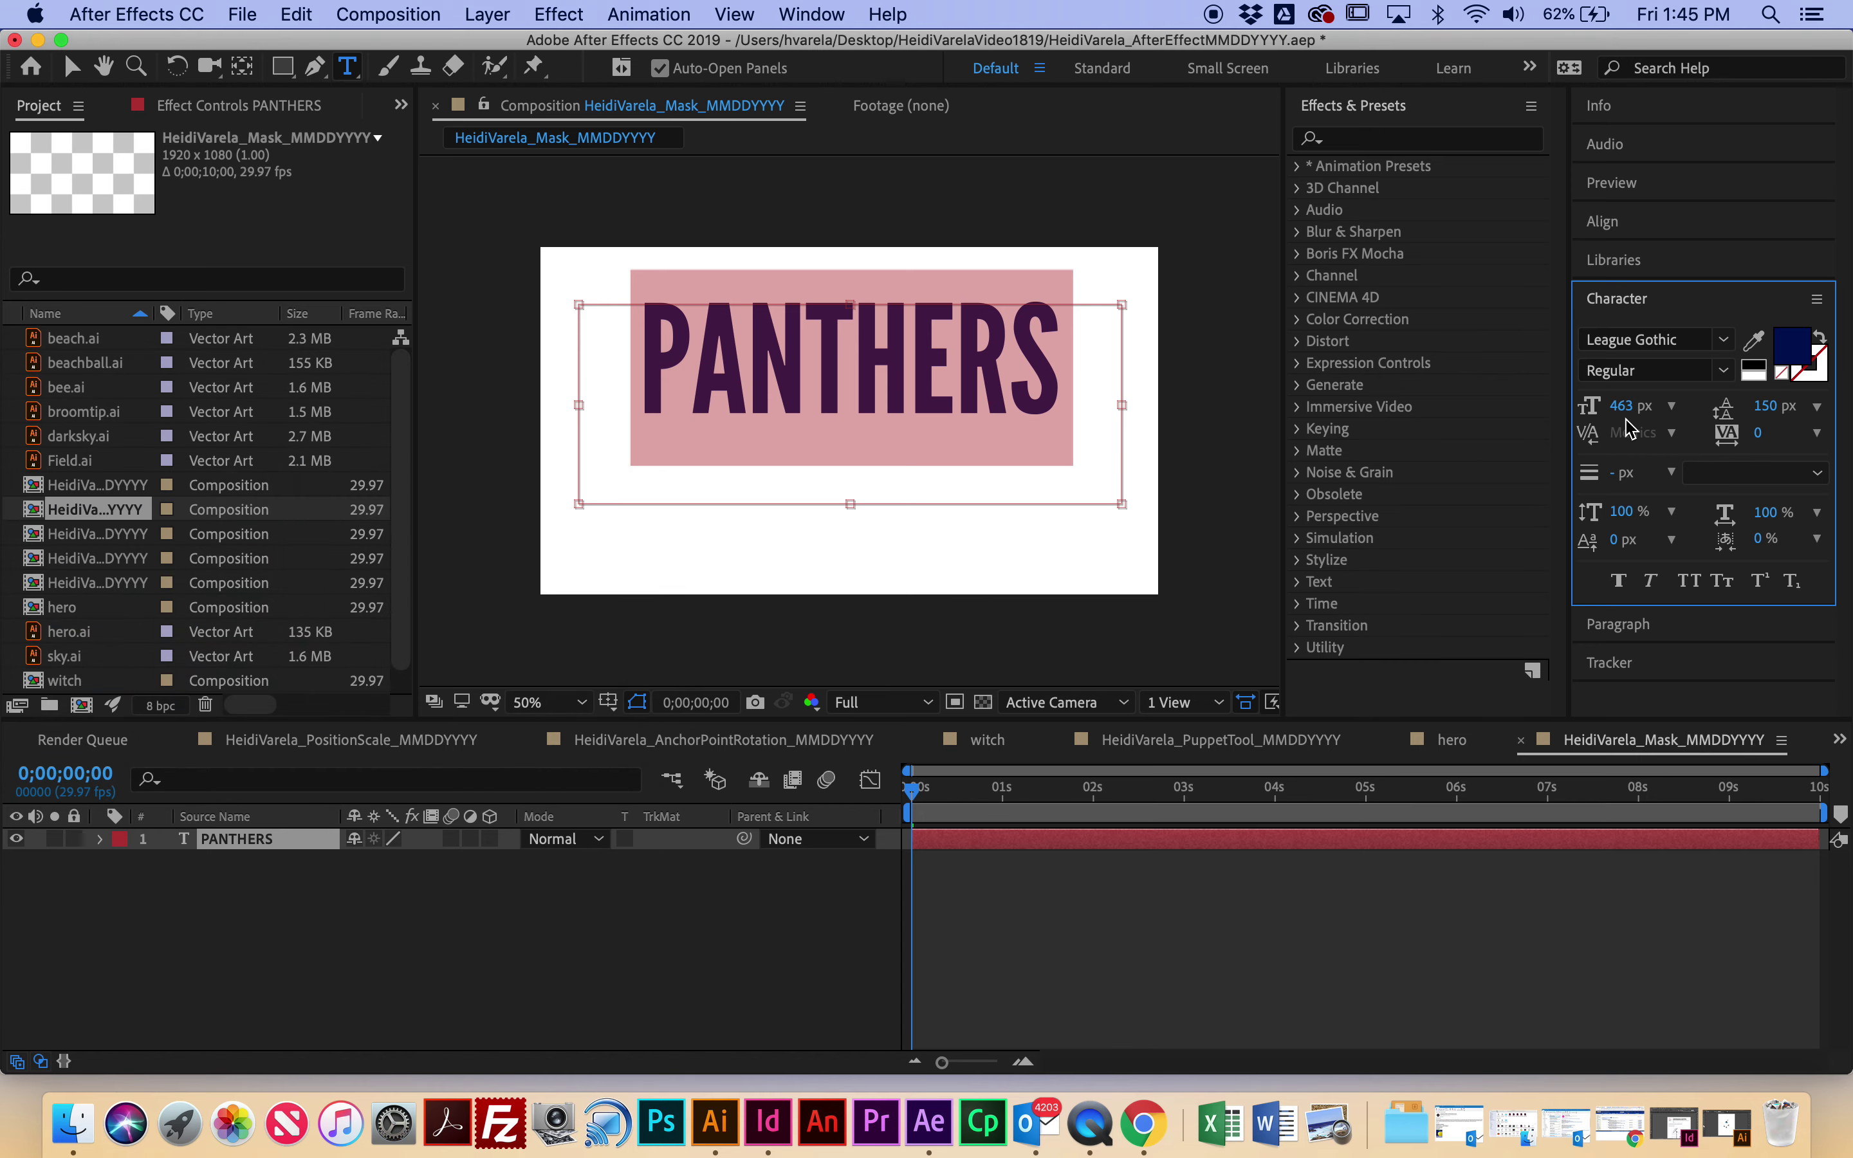
{"action": "left_click_drag", "start_coordinate": [1623, 407], "coordinate": [1648, 411]}
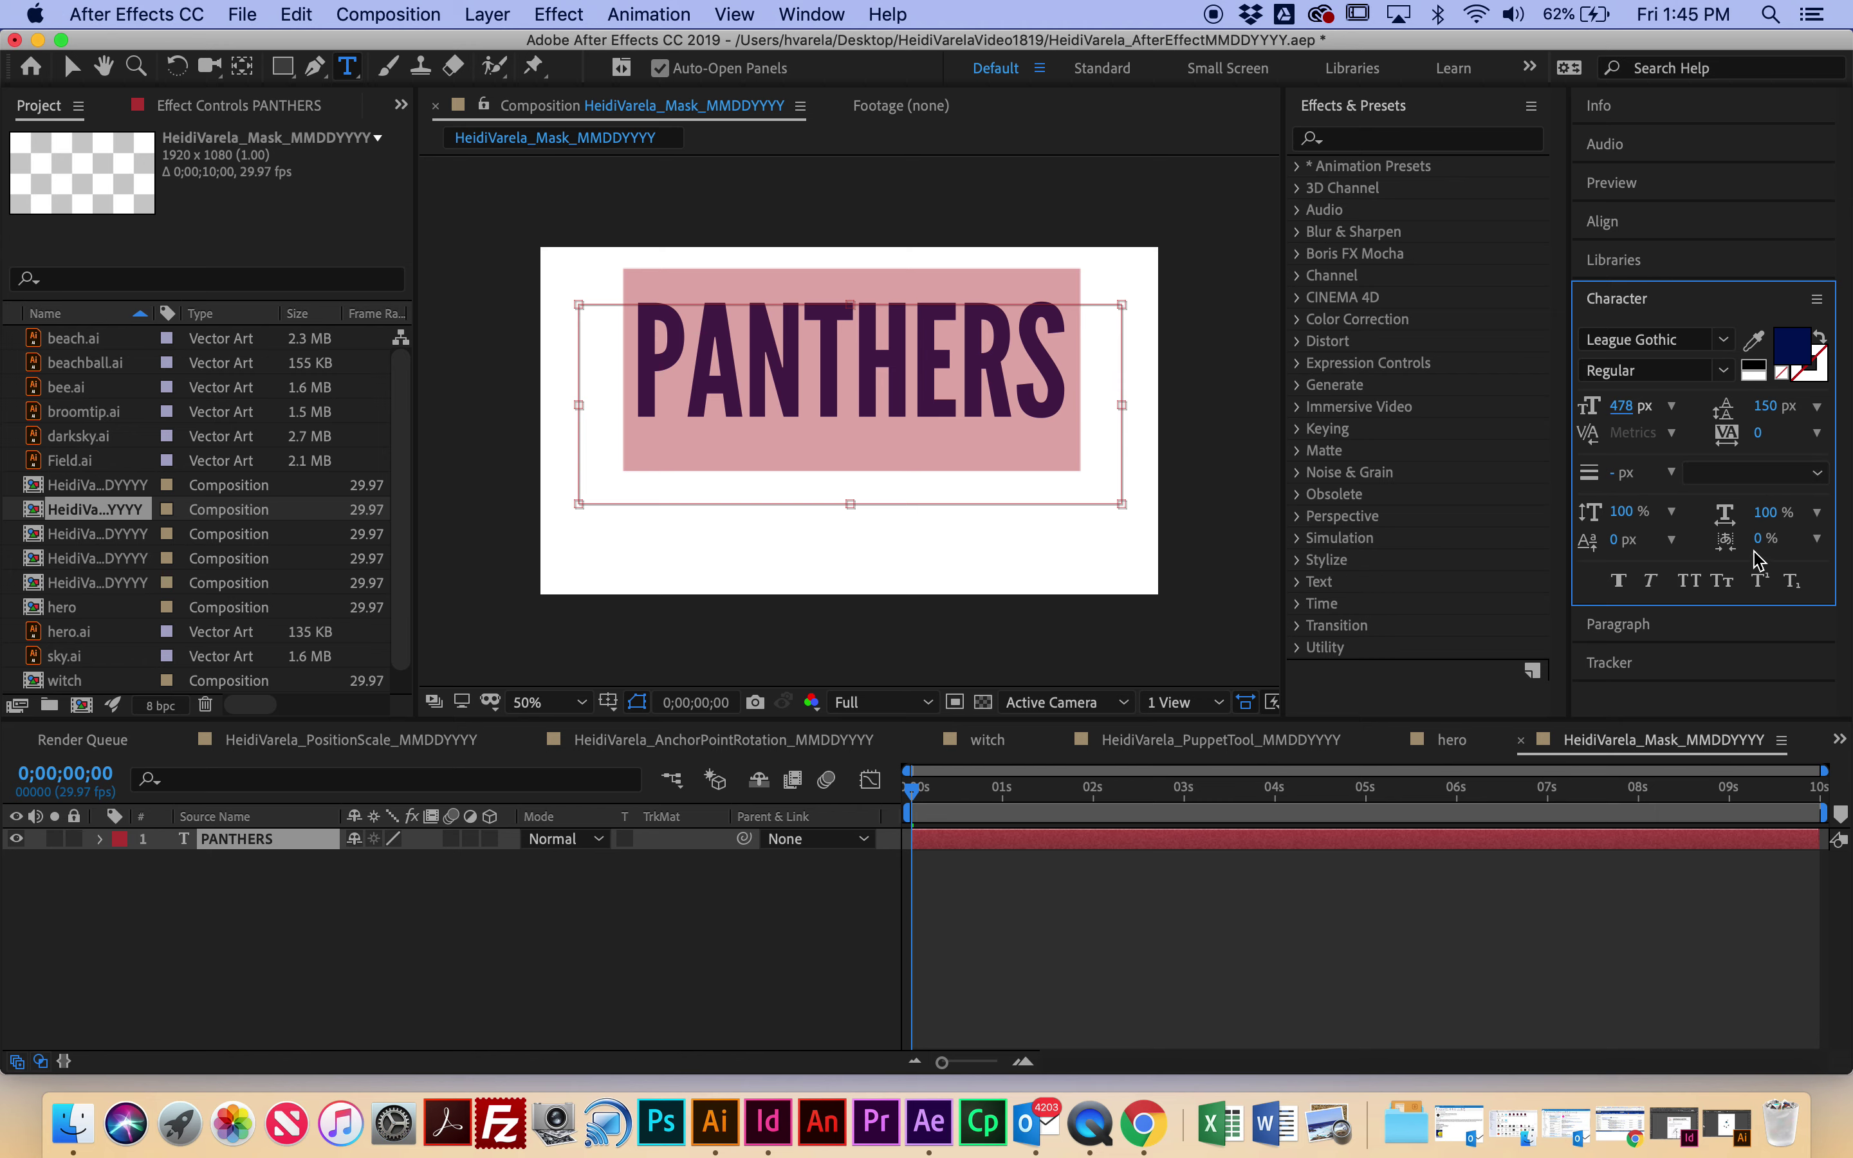
Step: Centre PANTHERS horizontally and vertically in the composition, then deselect the layer
{"action": "left_click", "coordinate": [1647, 226]}
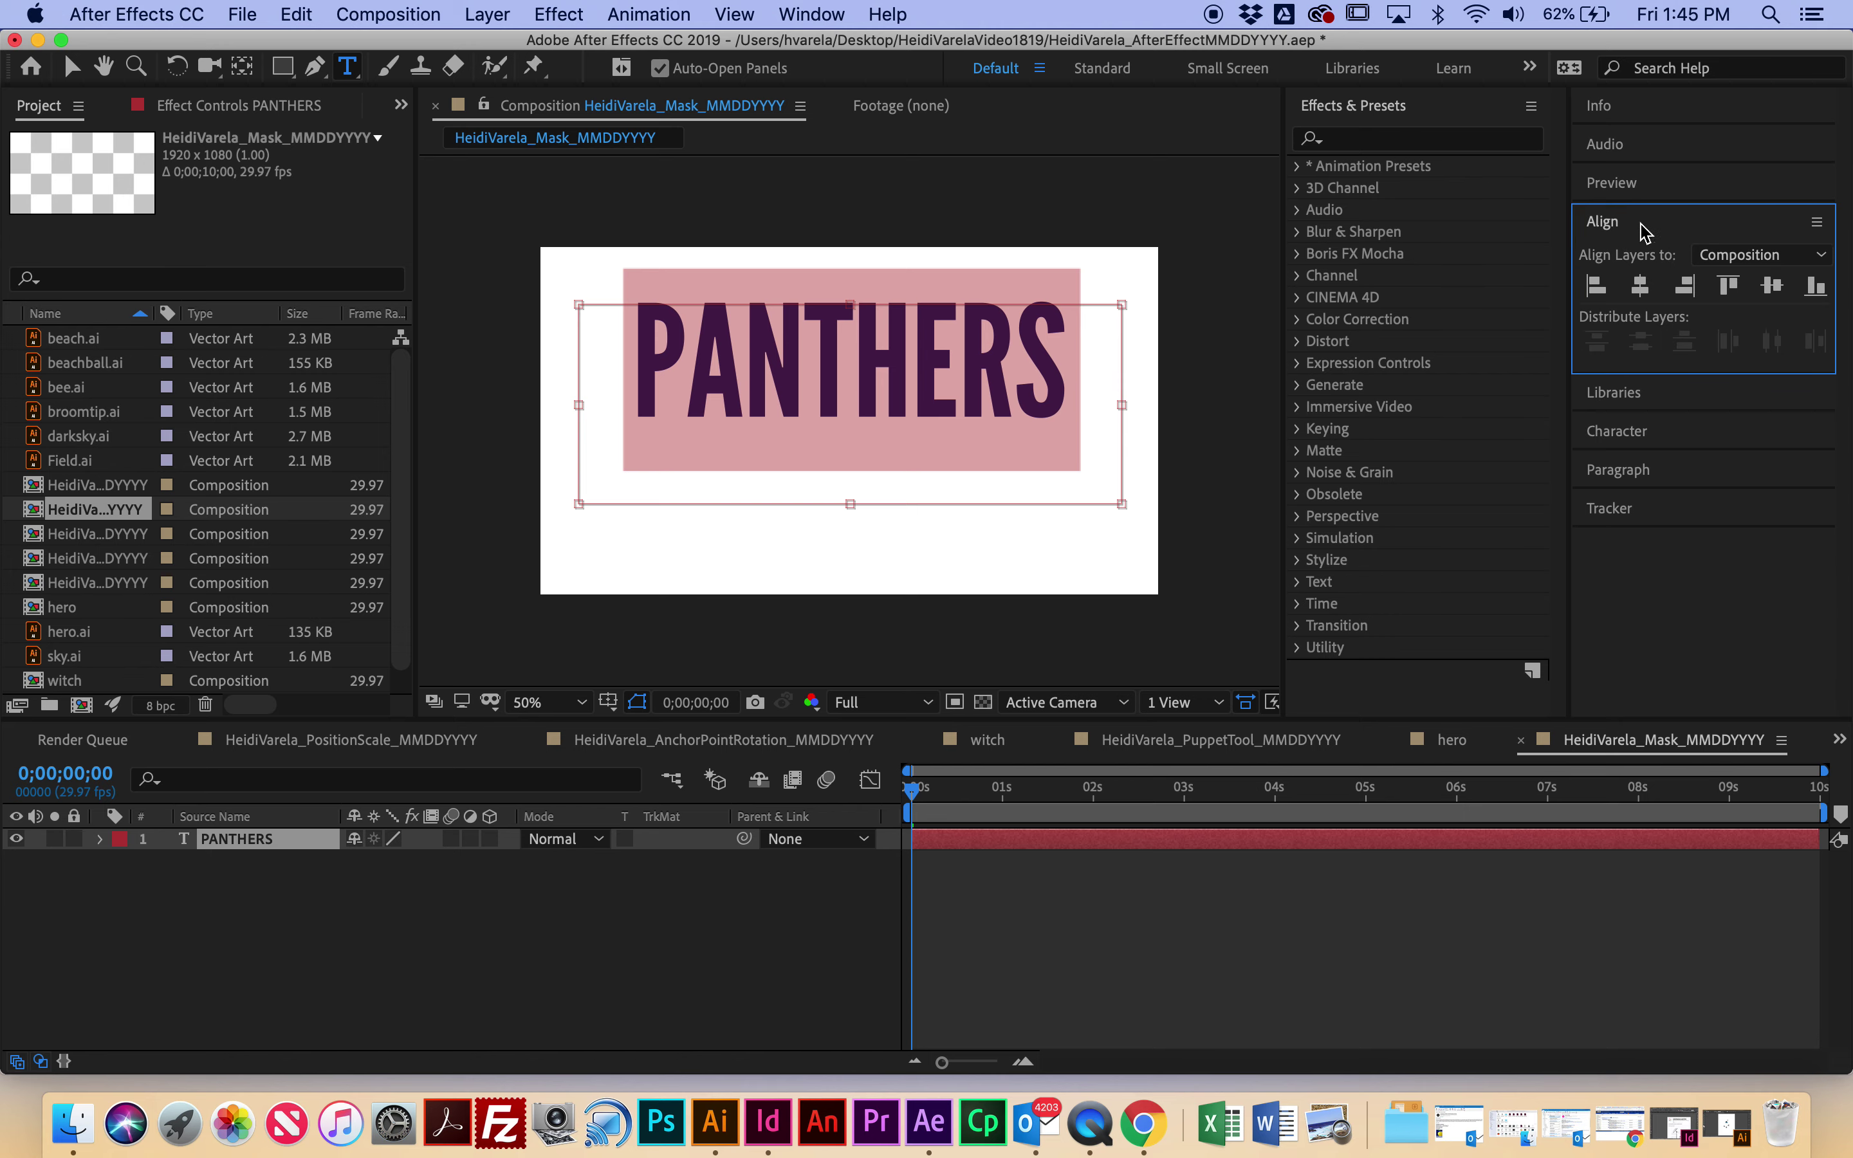
{"action": "left_click", "coordinate": [1641, 291]}
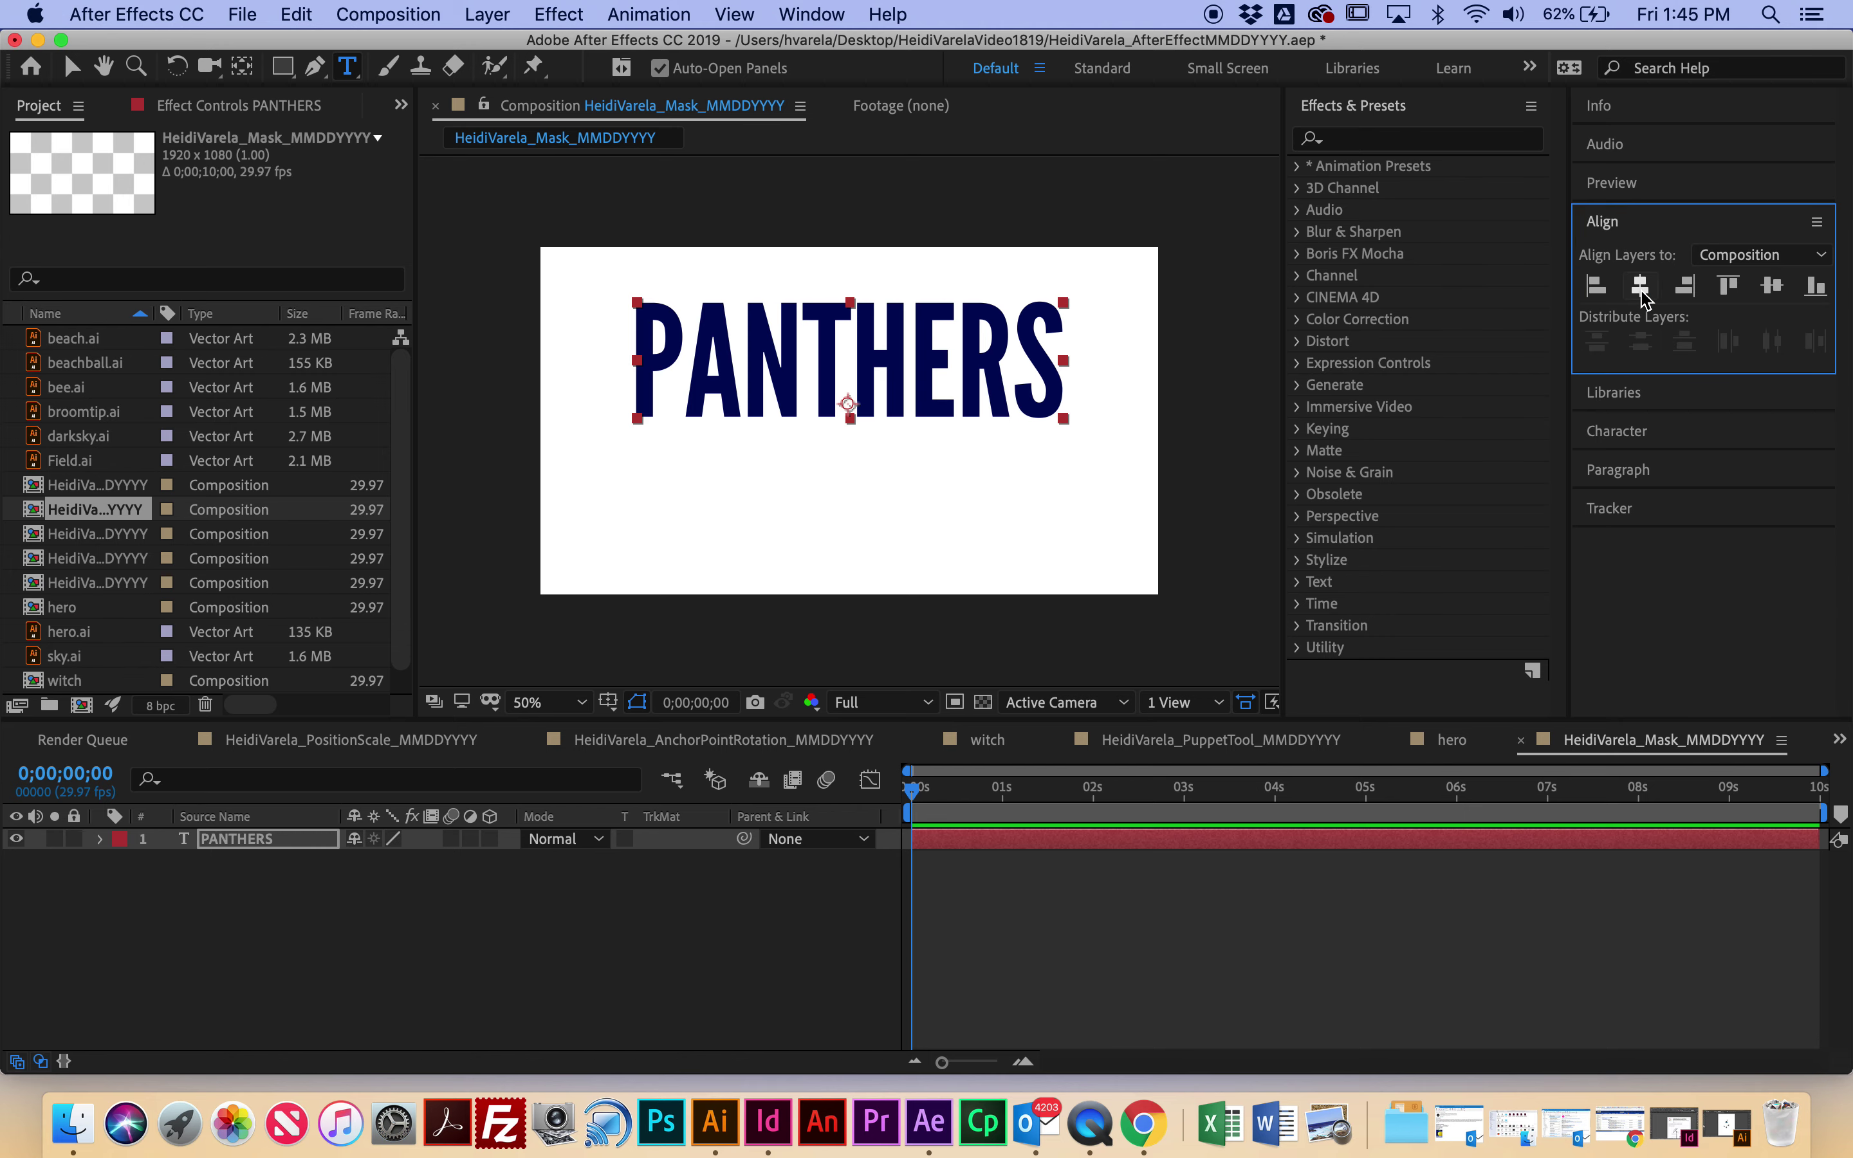
{"action": "left_click", "coordinate": [1773, 288]}
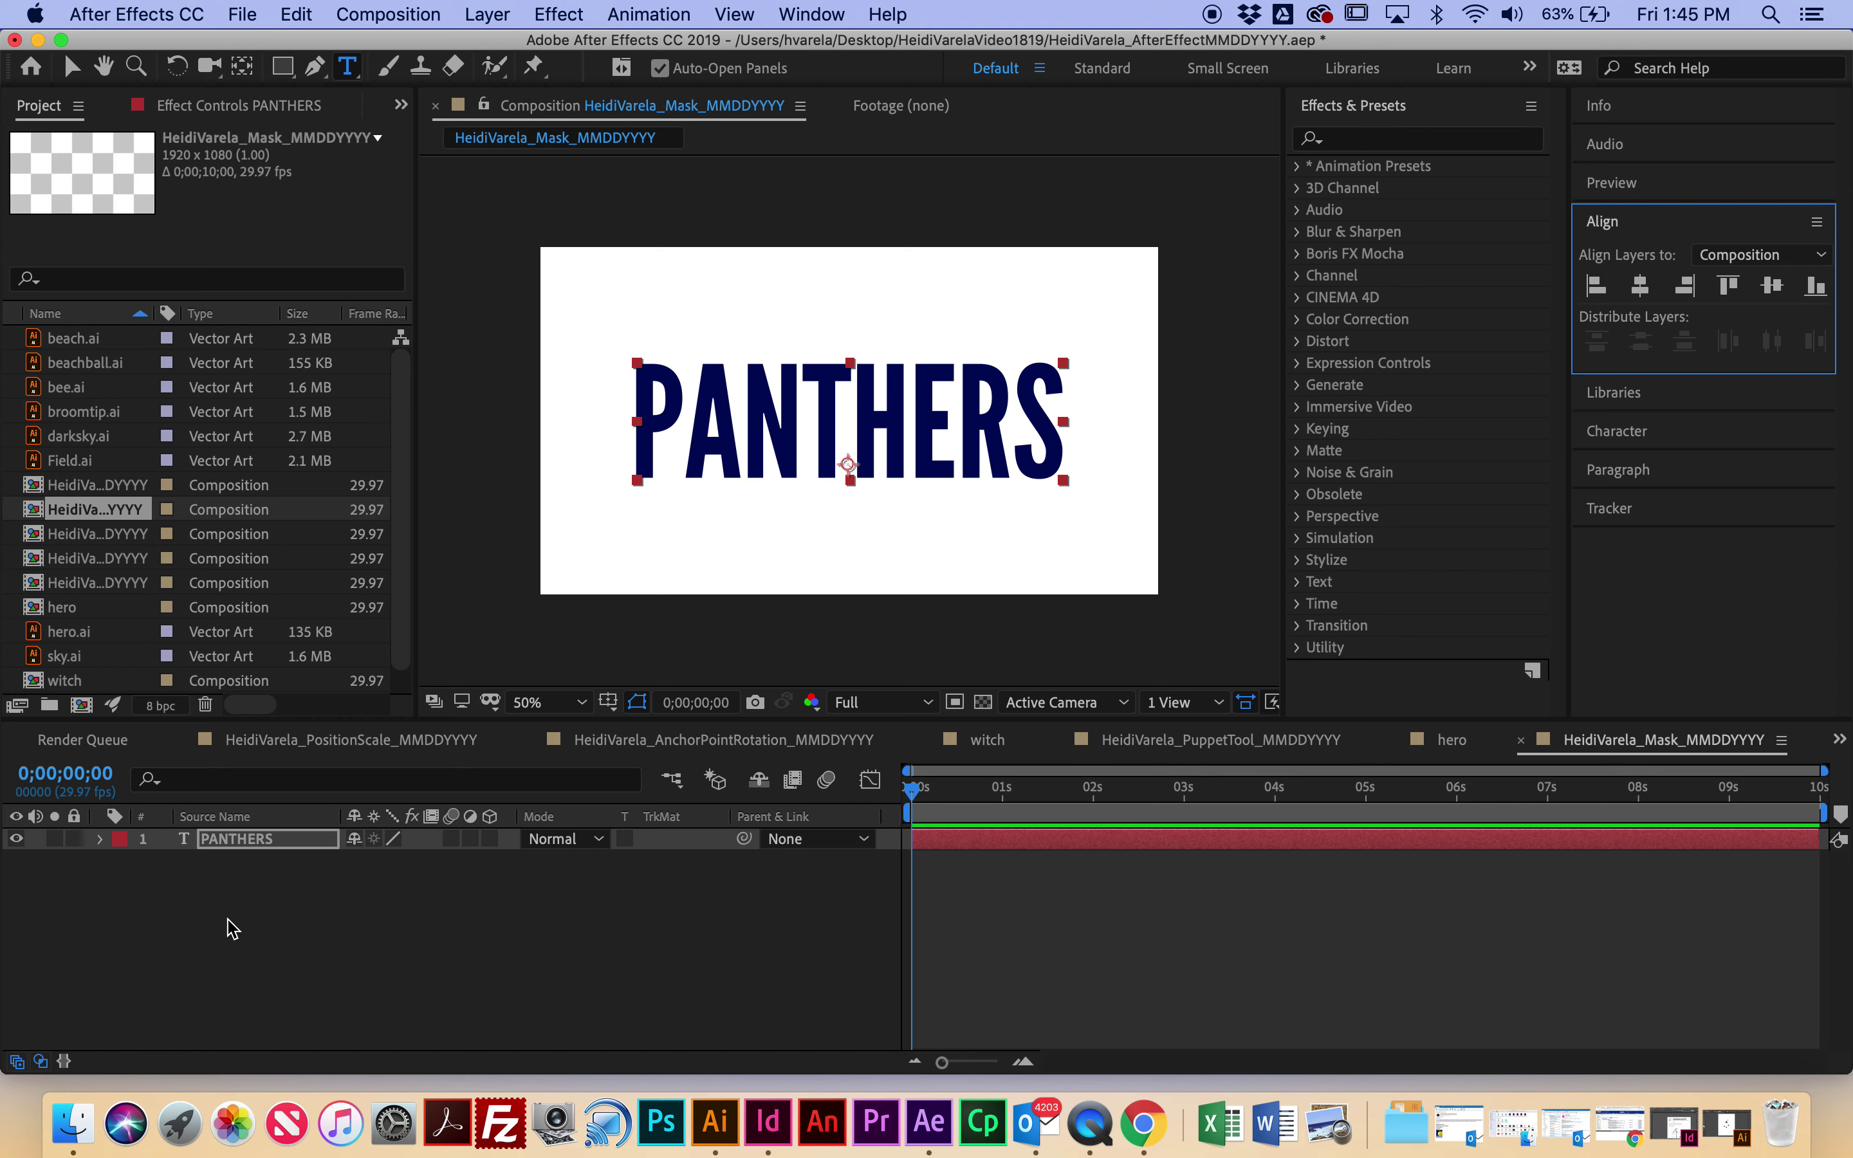
{"action": "left_click", "coordinate": [804, 996]}
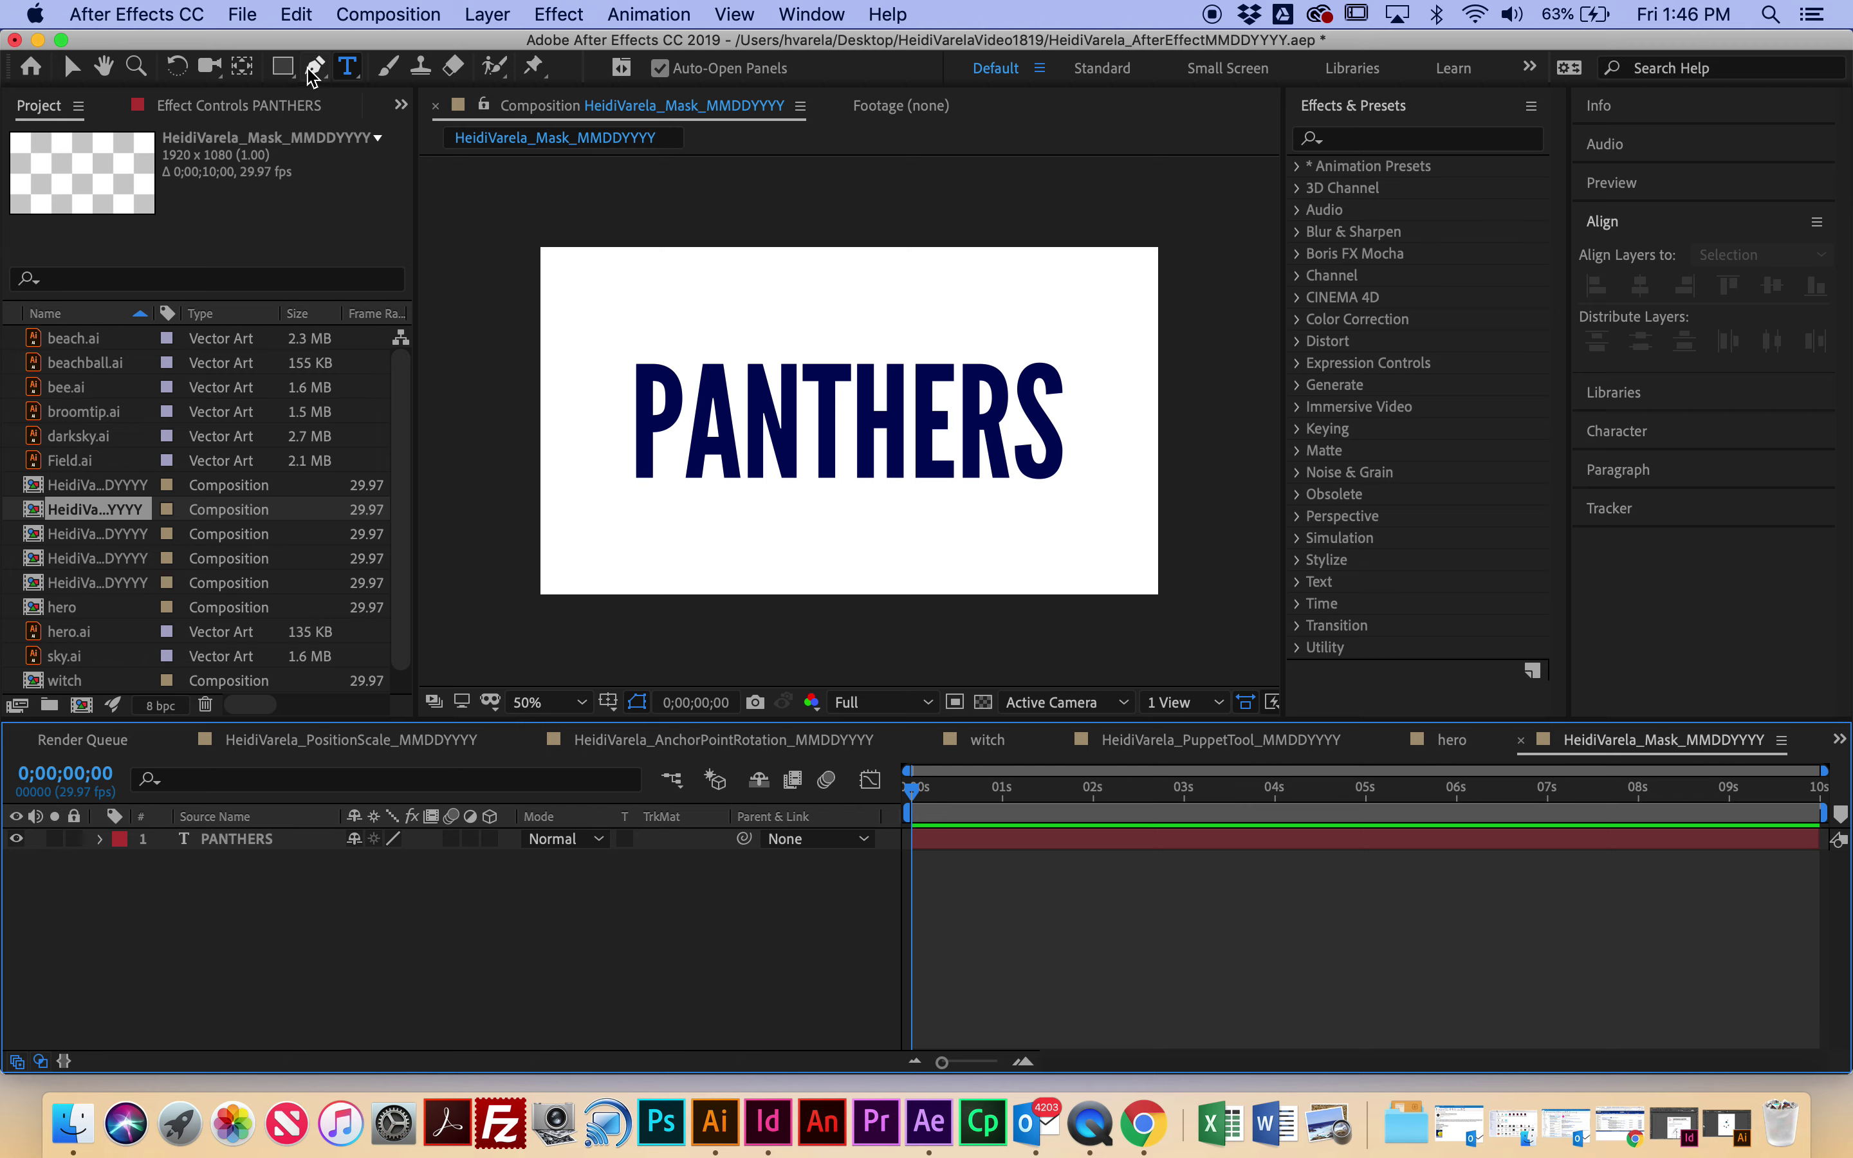
Step: Set the Rectangle tool to a deeper yellow fill with no stroke and draw a bar beneath PANTHERS
{"action": "left_click", "coordinate": [281, 71]}
{"action": "left_click_drag", "start_coordinate": [281, 71], "coordinate": [416, 73]}
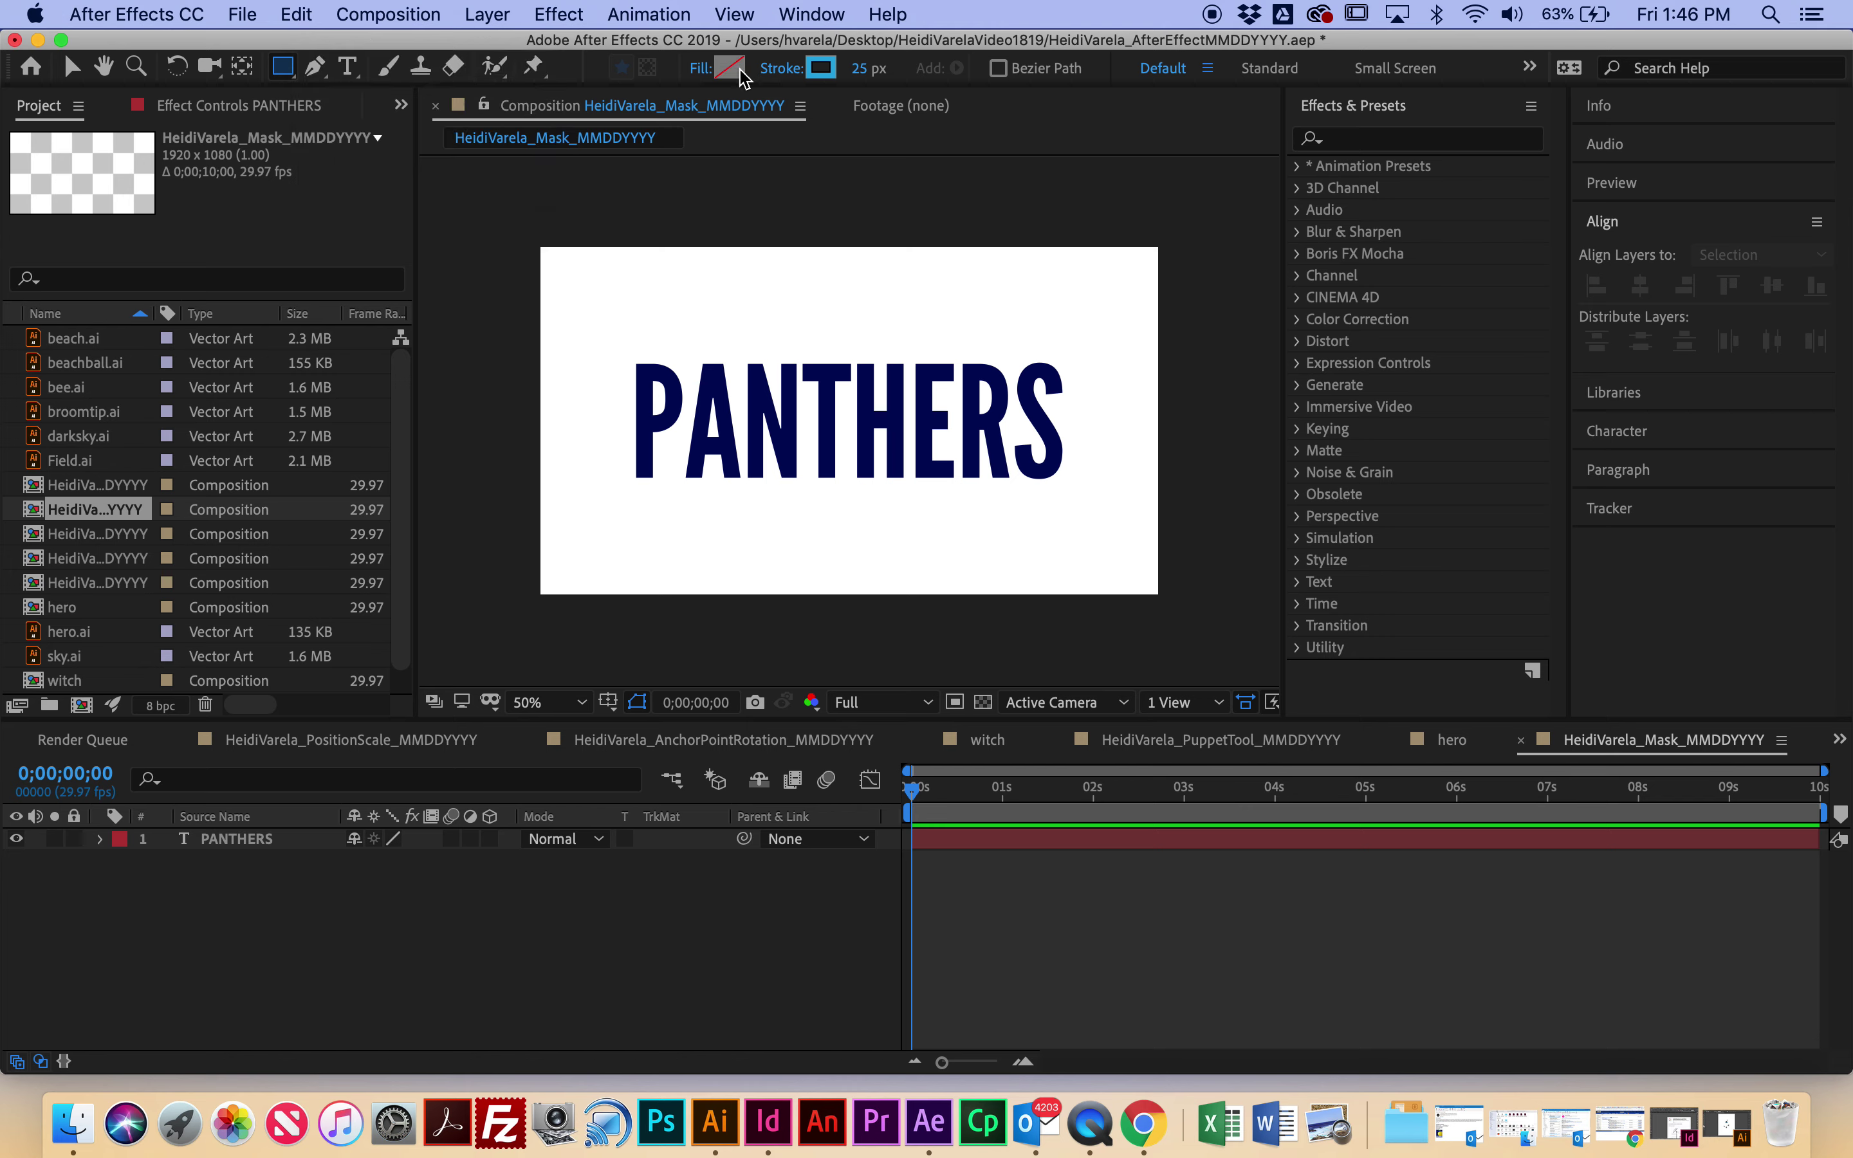
{"action": "left_click", "coordinate": [723, 74]}
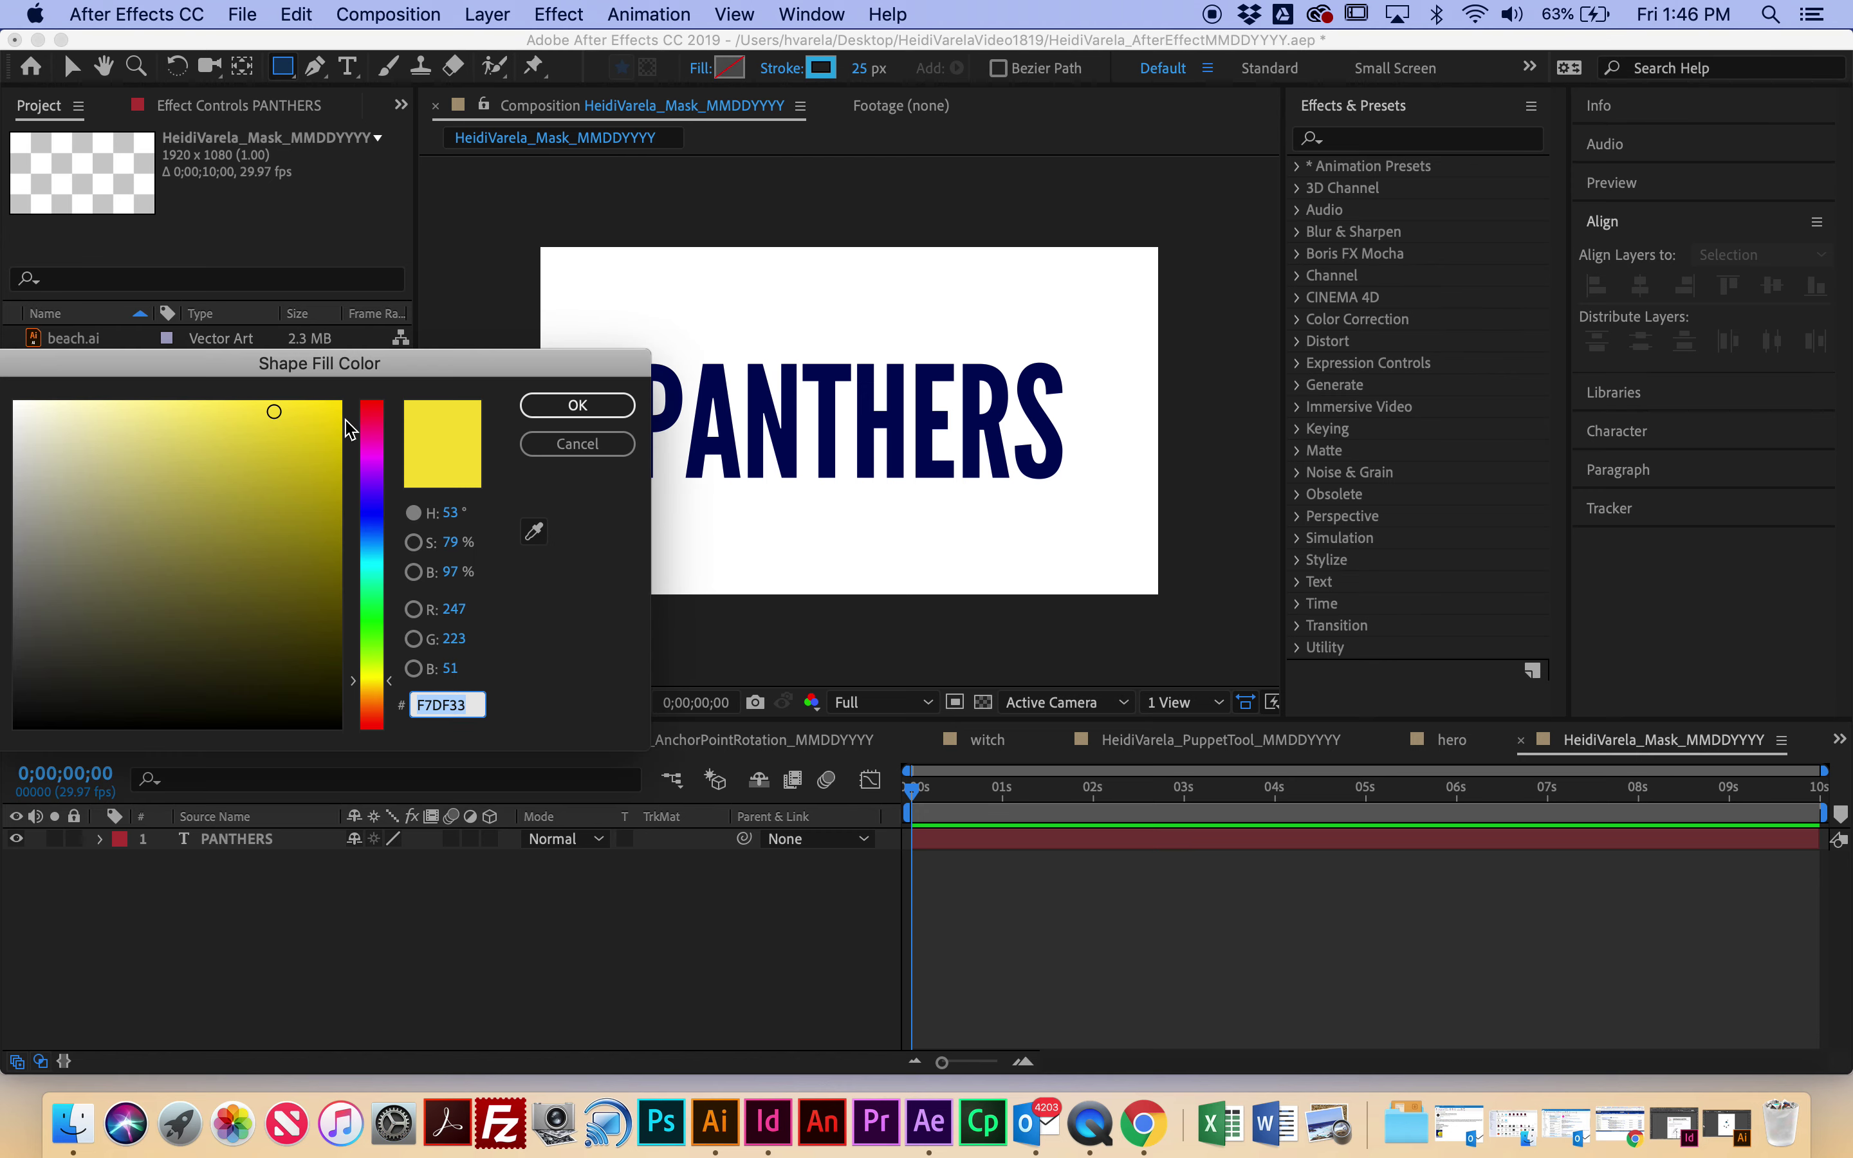
{"action": "left_click", "coordinate": [301, 459]}
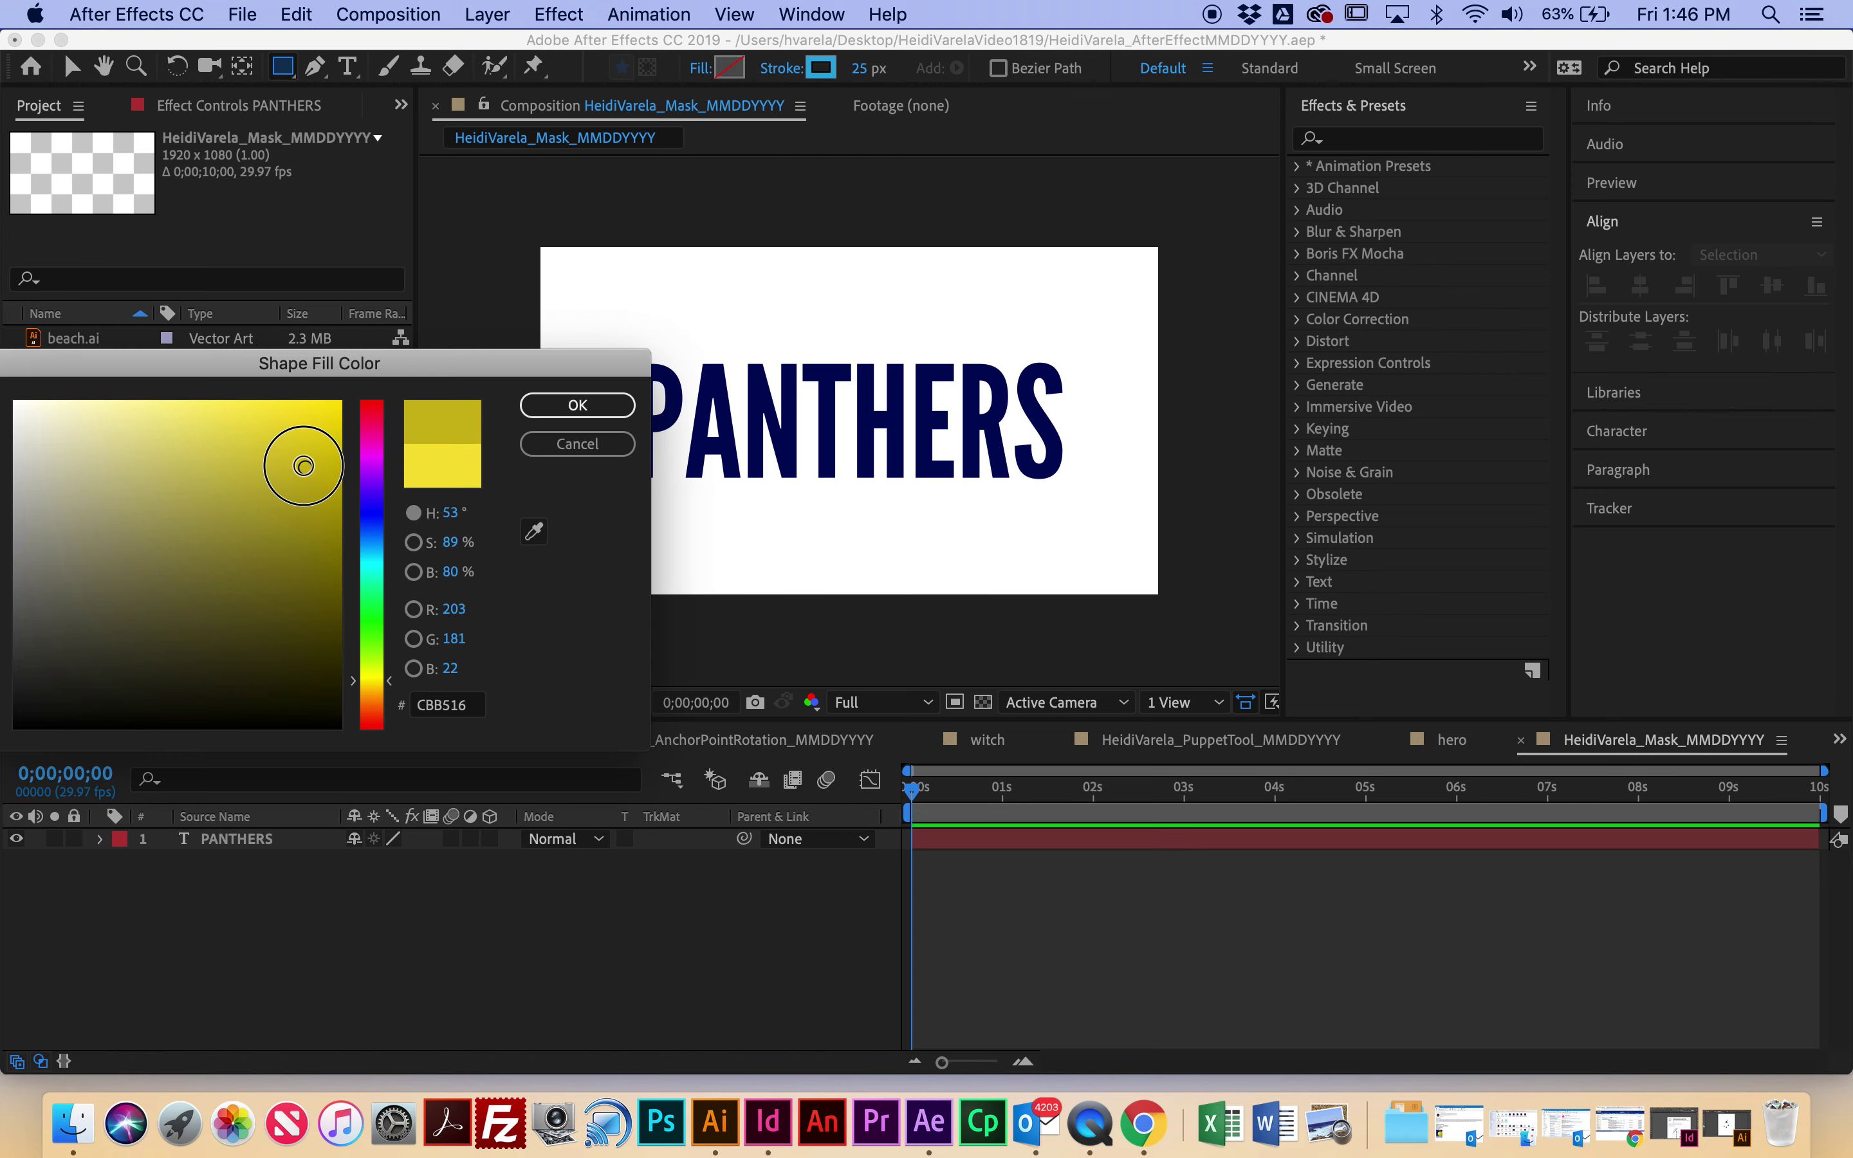
{"action": "left_click", "coordinate": [577, 406]}
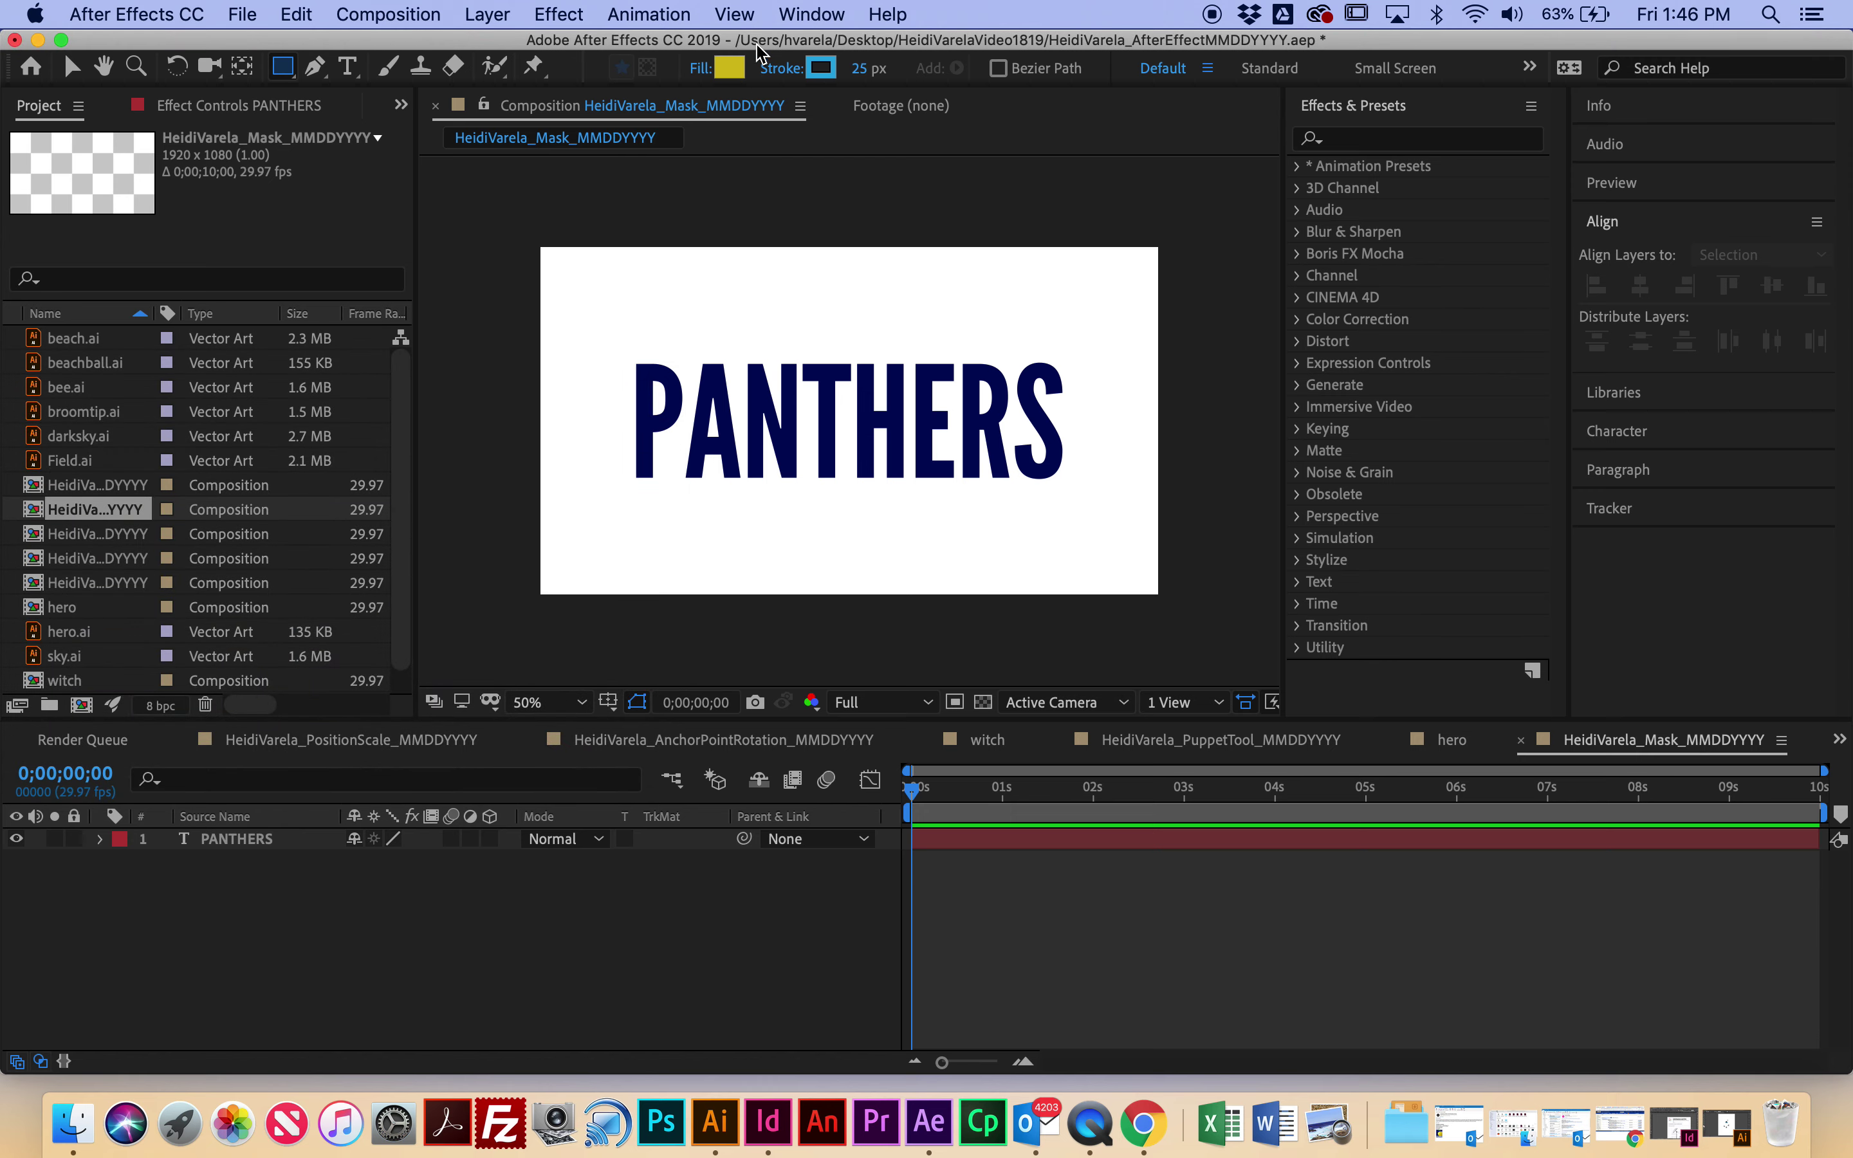
{"action": "left_click", "coordinate": [791, 76]}
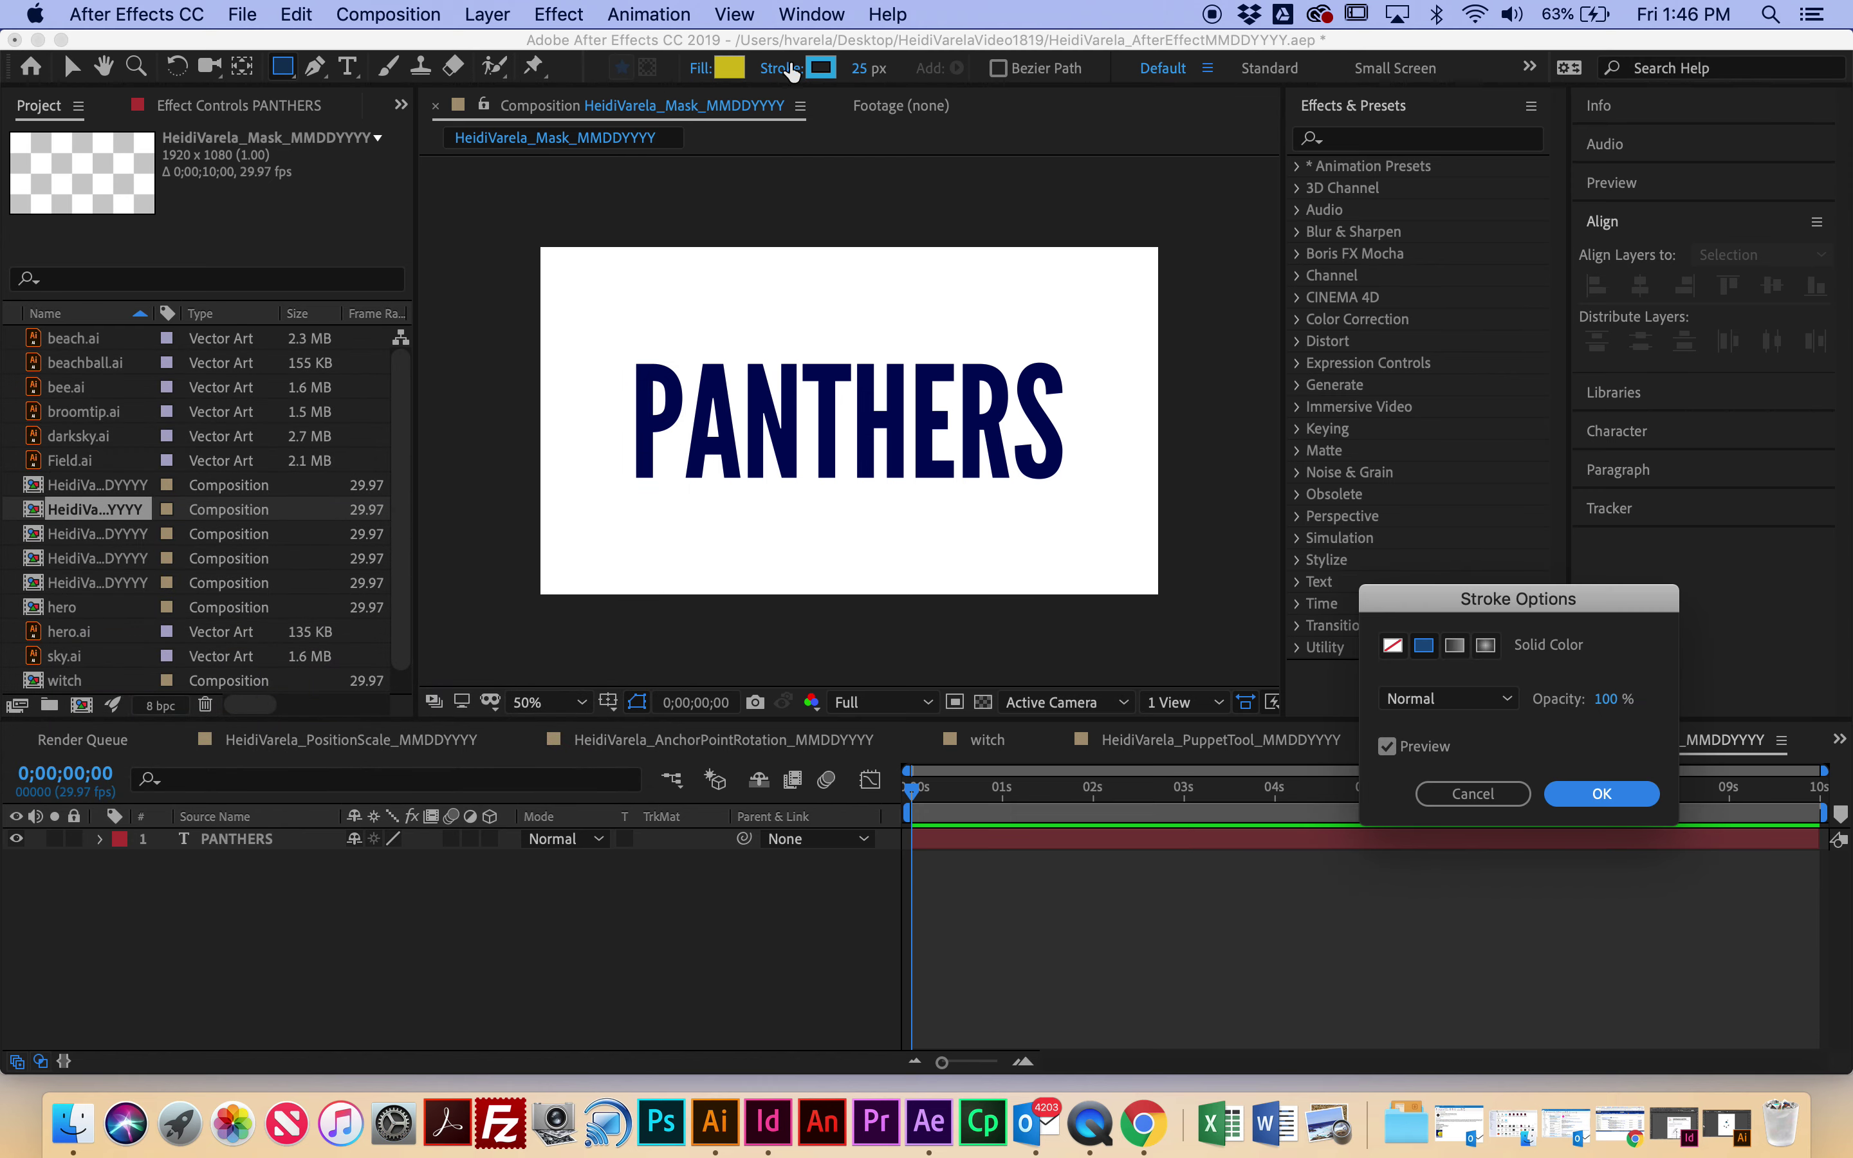
{"action": "left_click", "coordinate": [1394, 647]}
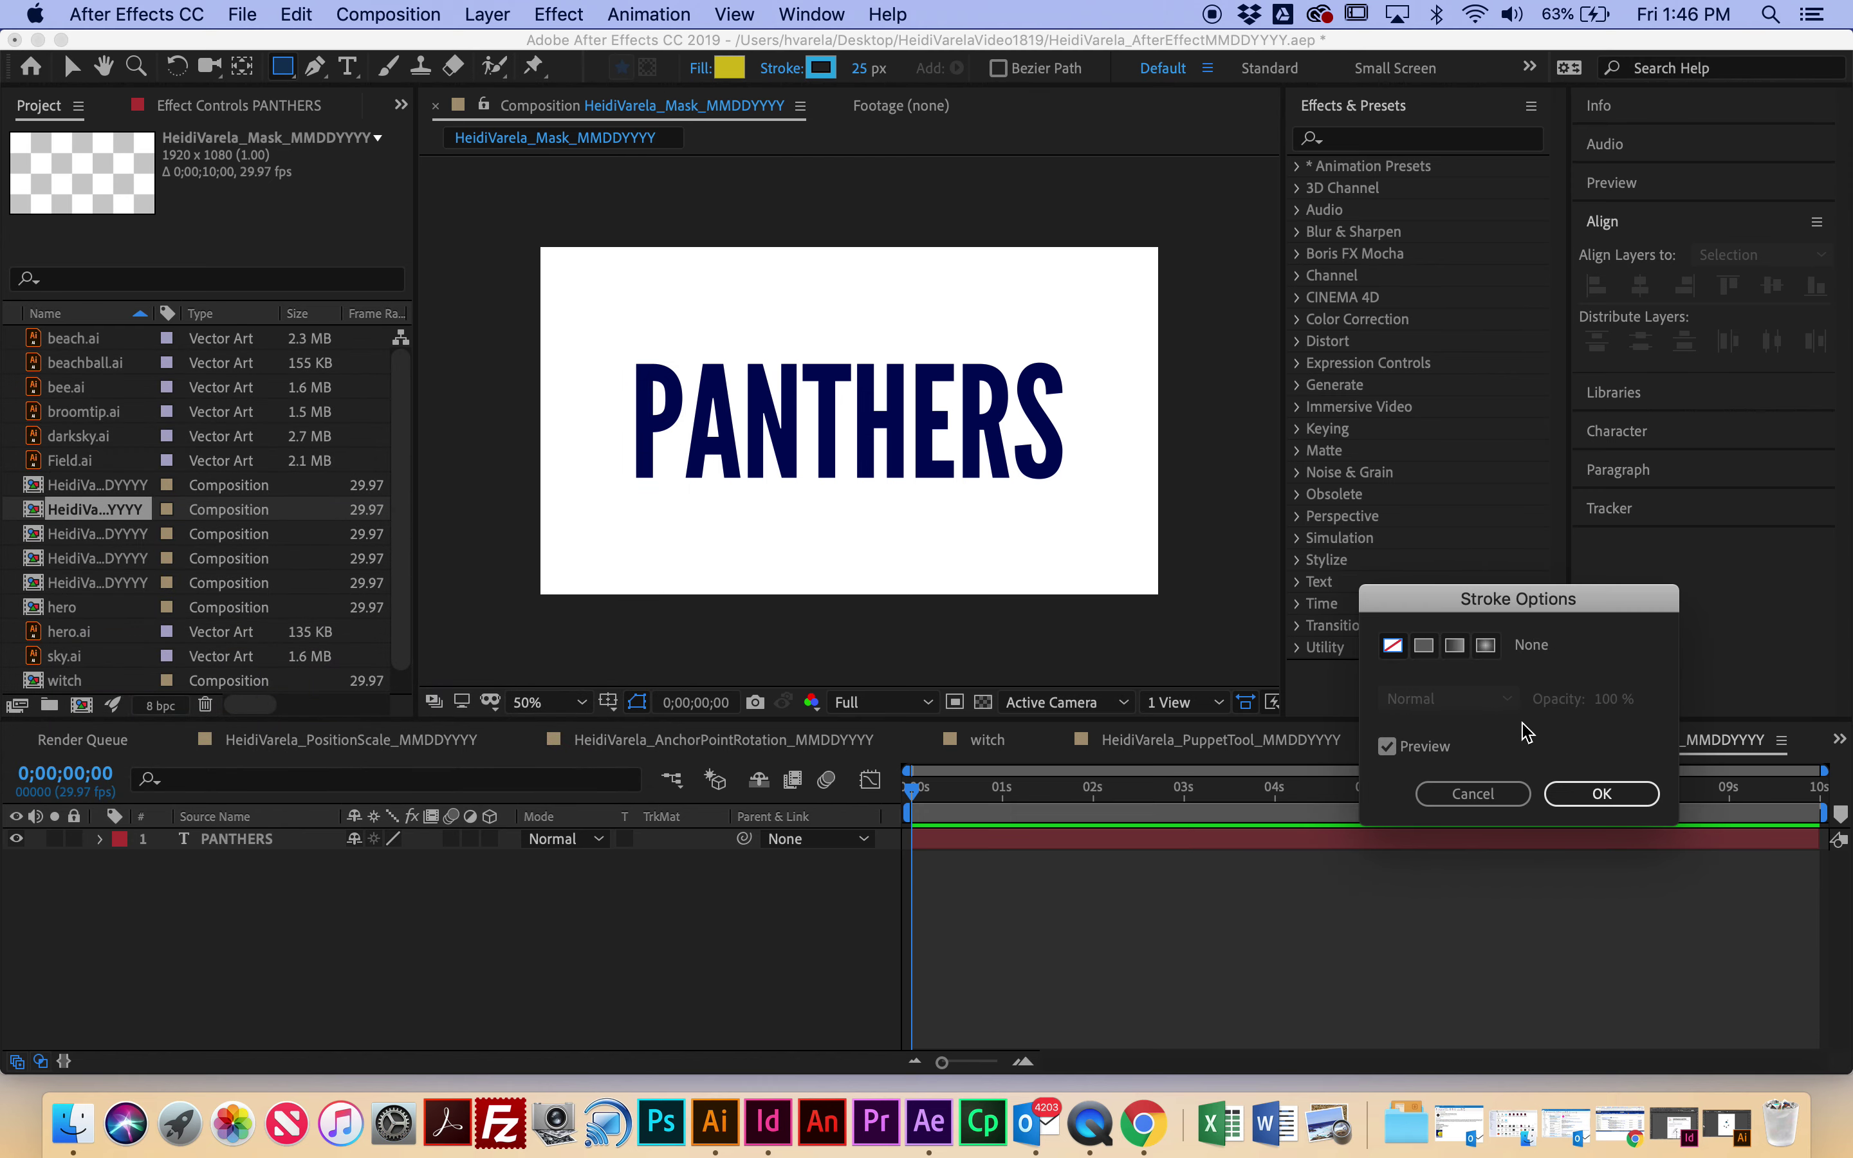
{"action": "left_click", "coordinate": [1568, 791]}
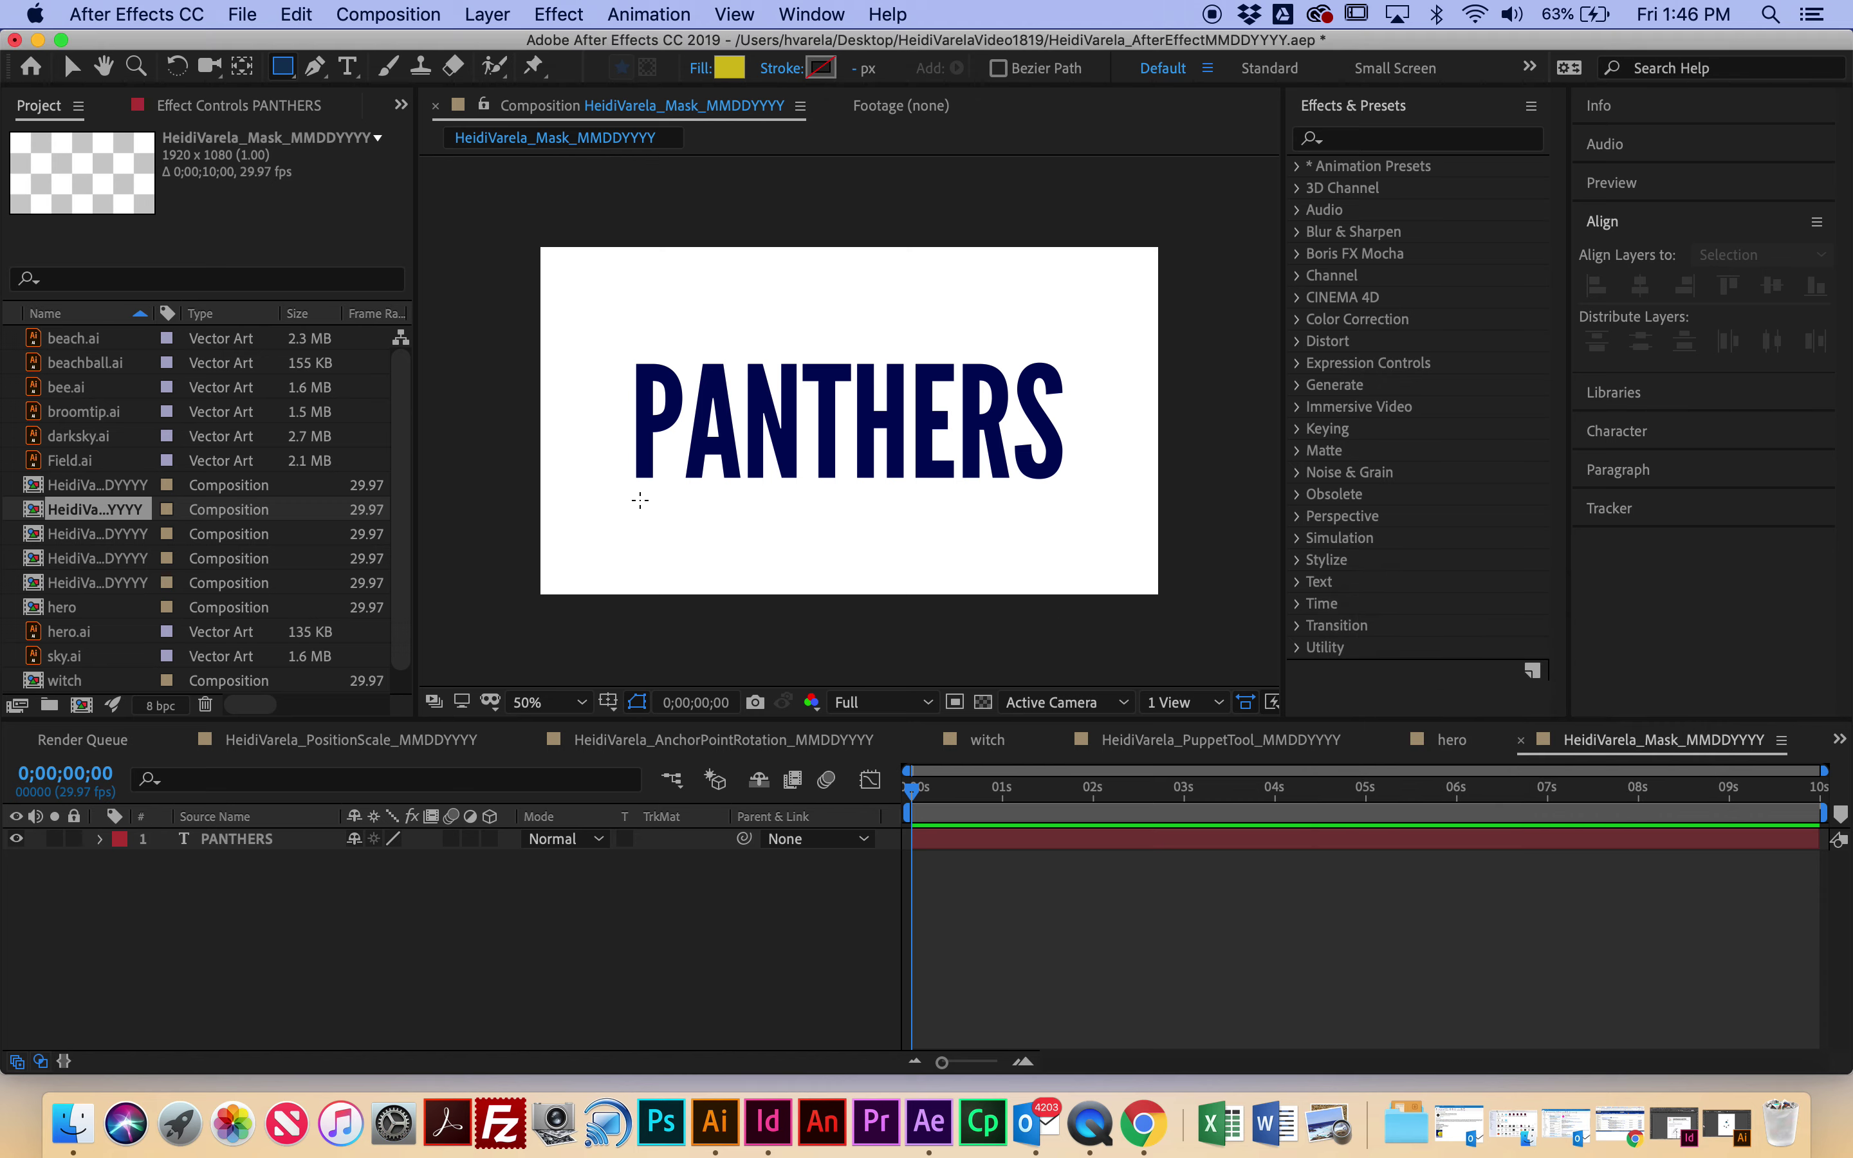
{"action": "left_click_drag", "start_coordinate": [633, 499], "coordinate": [1071, 519]}
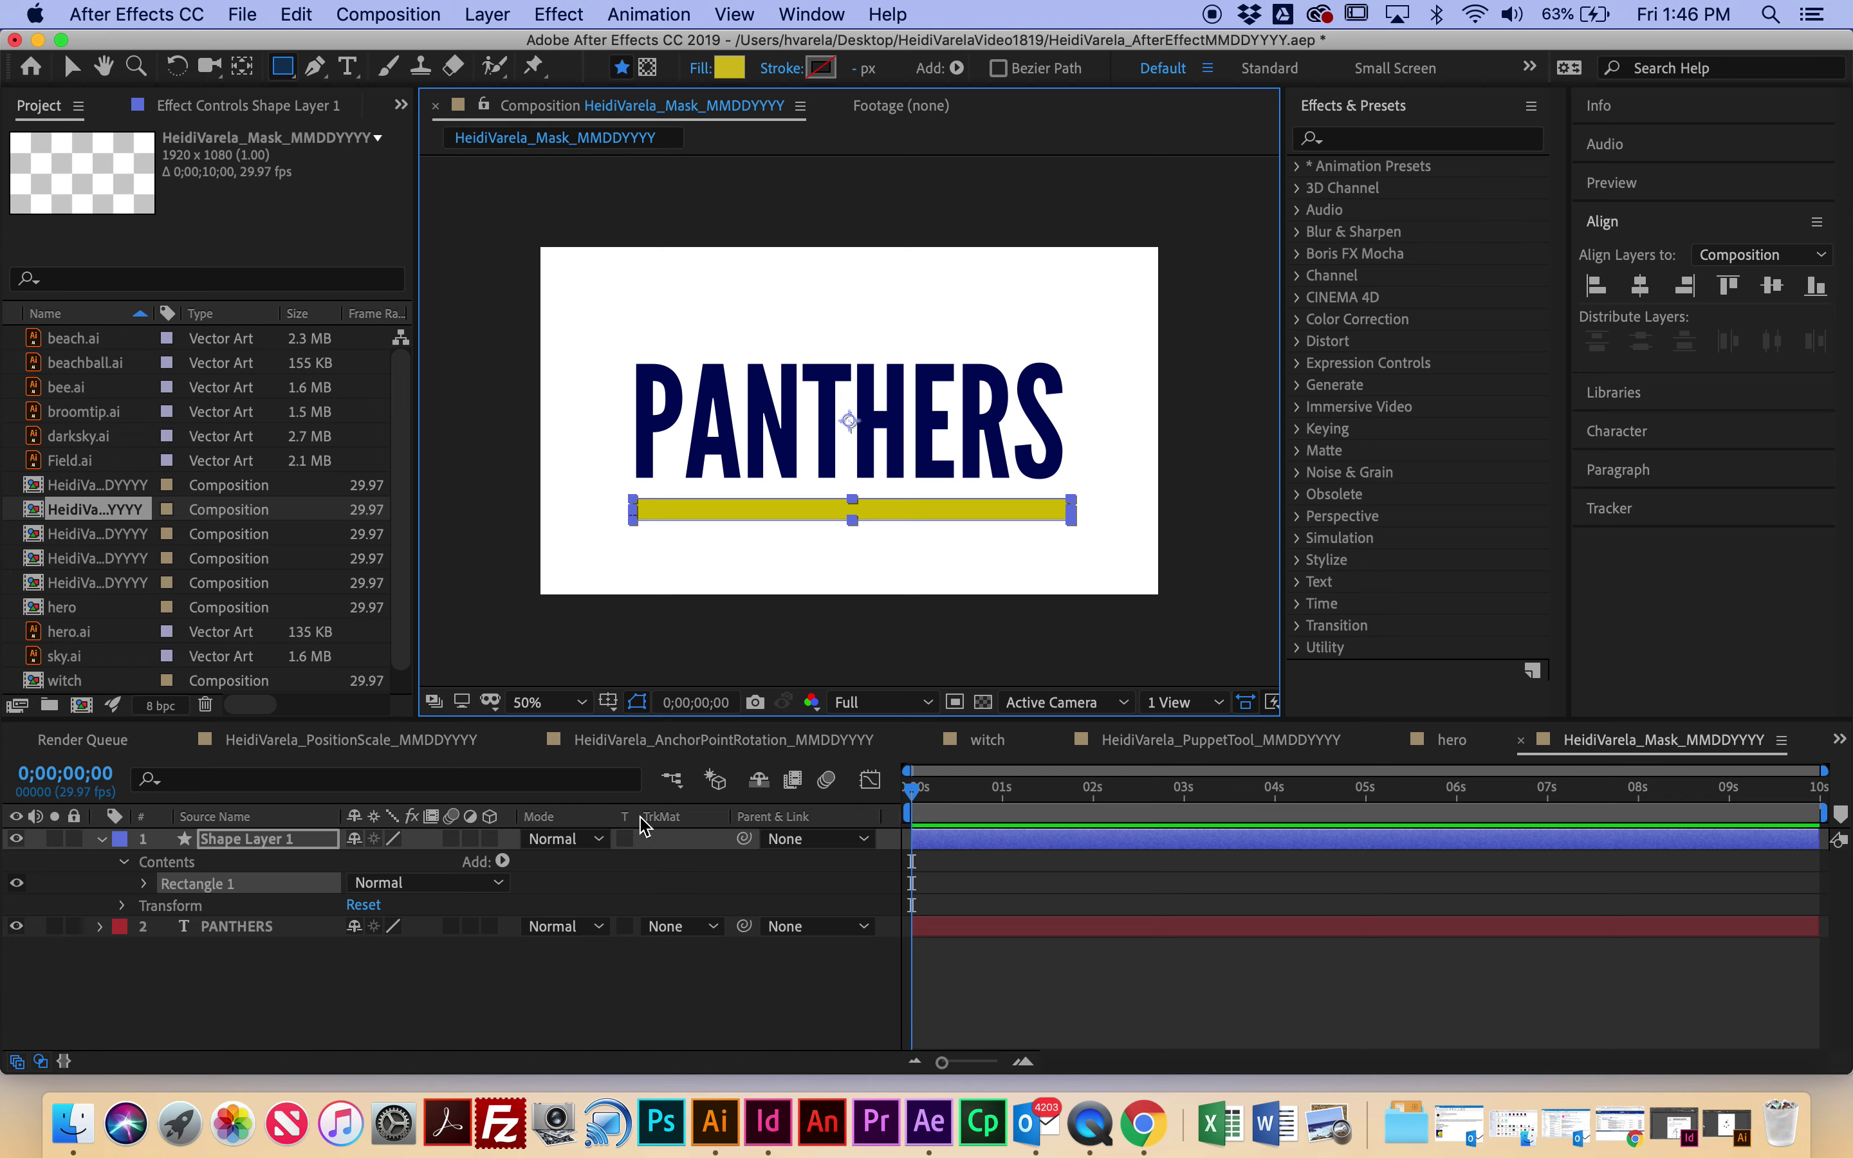
Step: Reveal Shape Layer 1's Scale, unlink its proportions, and keyframe horizontal scale at 0% at the start
{"action": "left_click", "coordinate": [104, 841]}
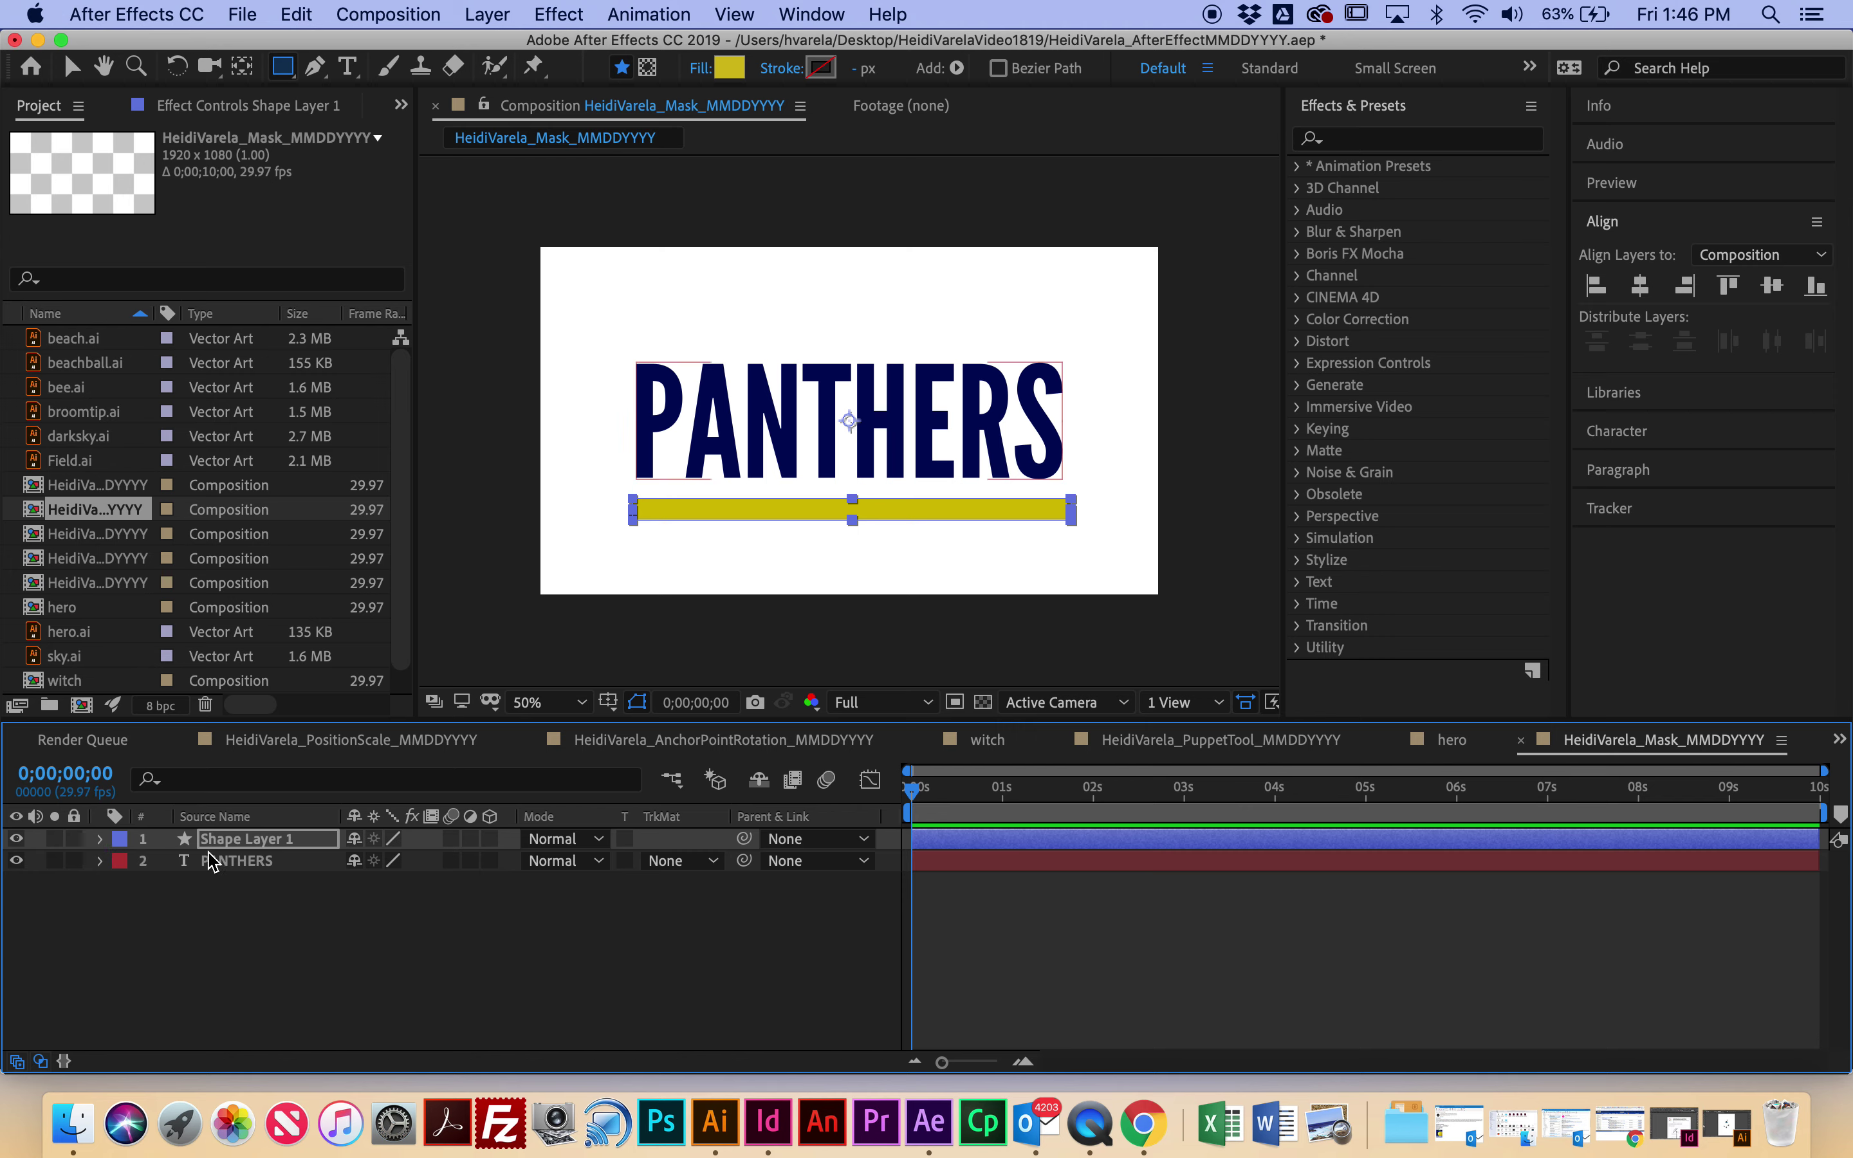
{"action": "left_click", "coordinate": [237, 840]}
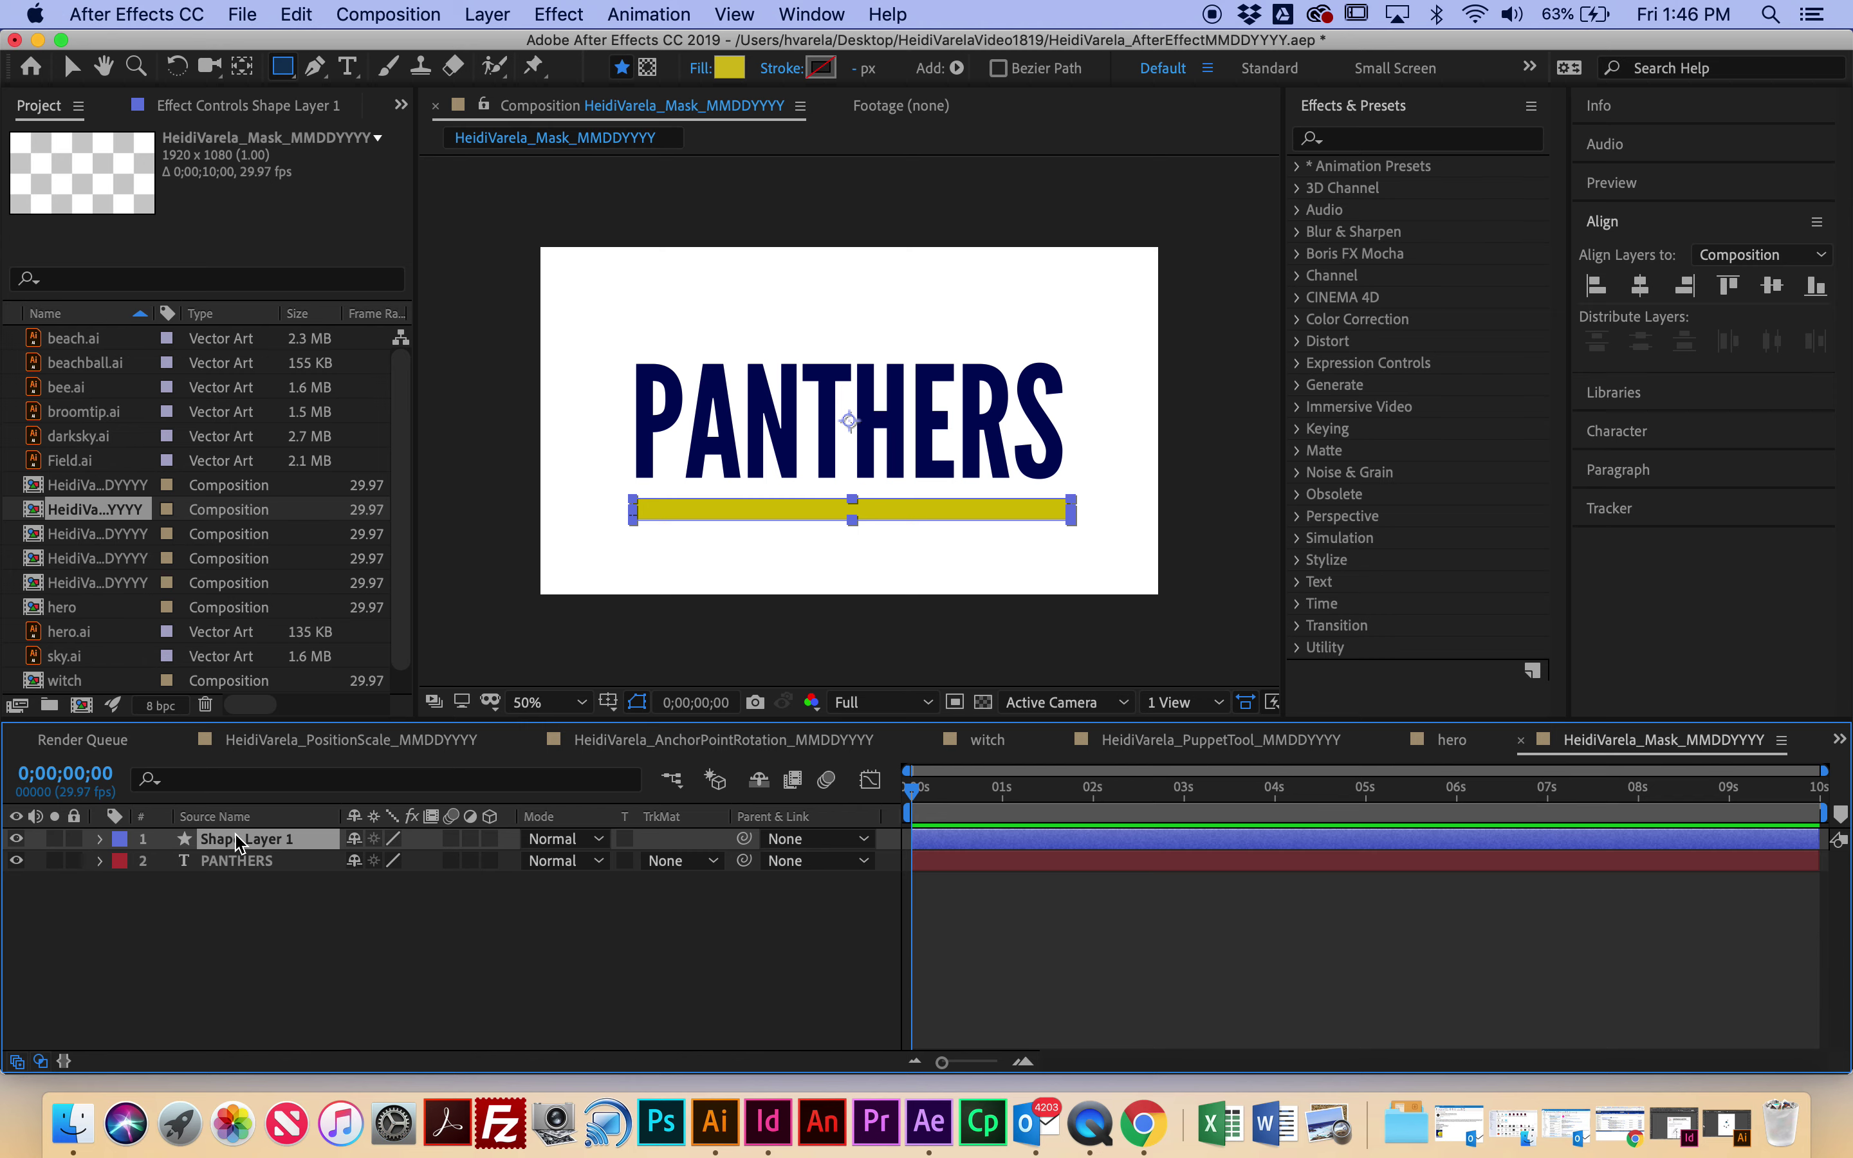
{"action": "key", "text": "s"}
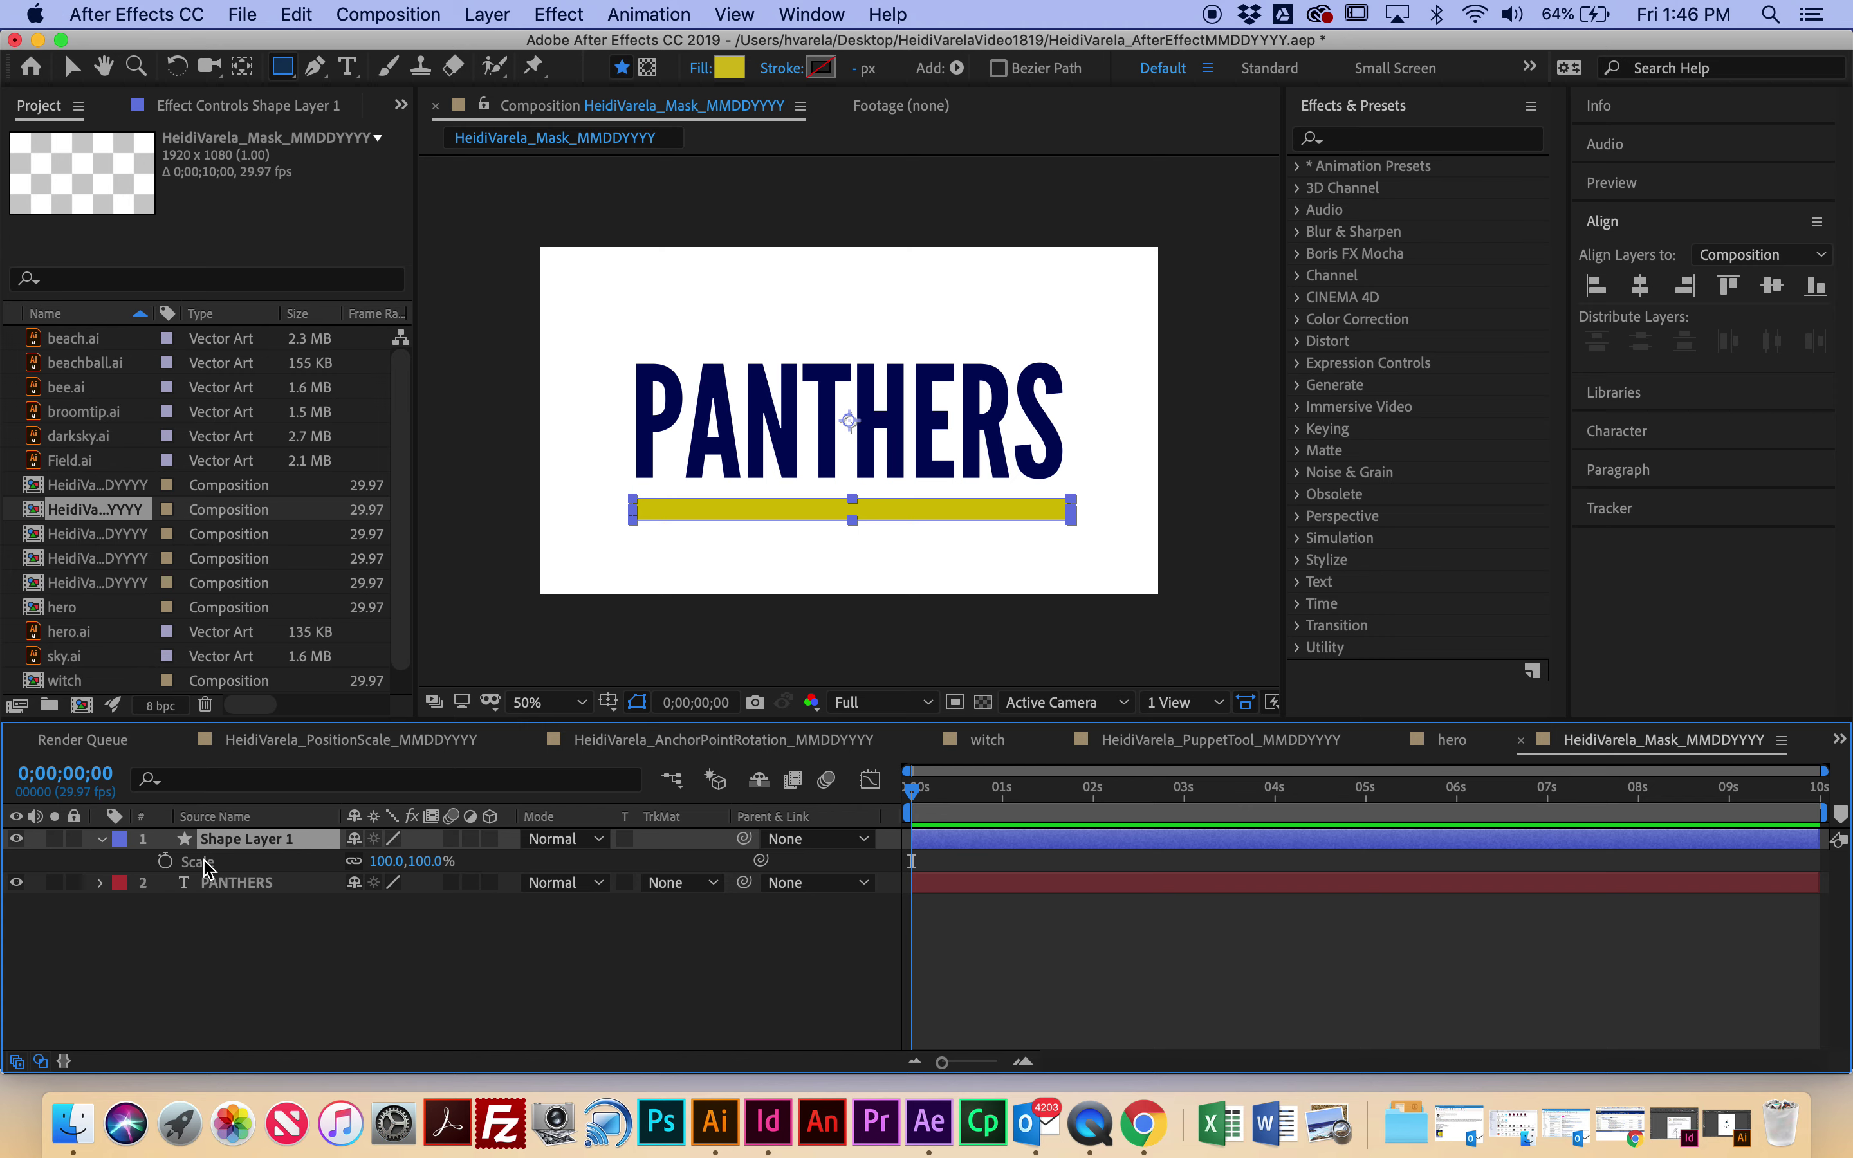
{"action": "left_click", "coordinate": [166, 861]}
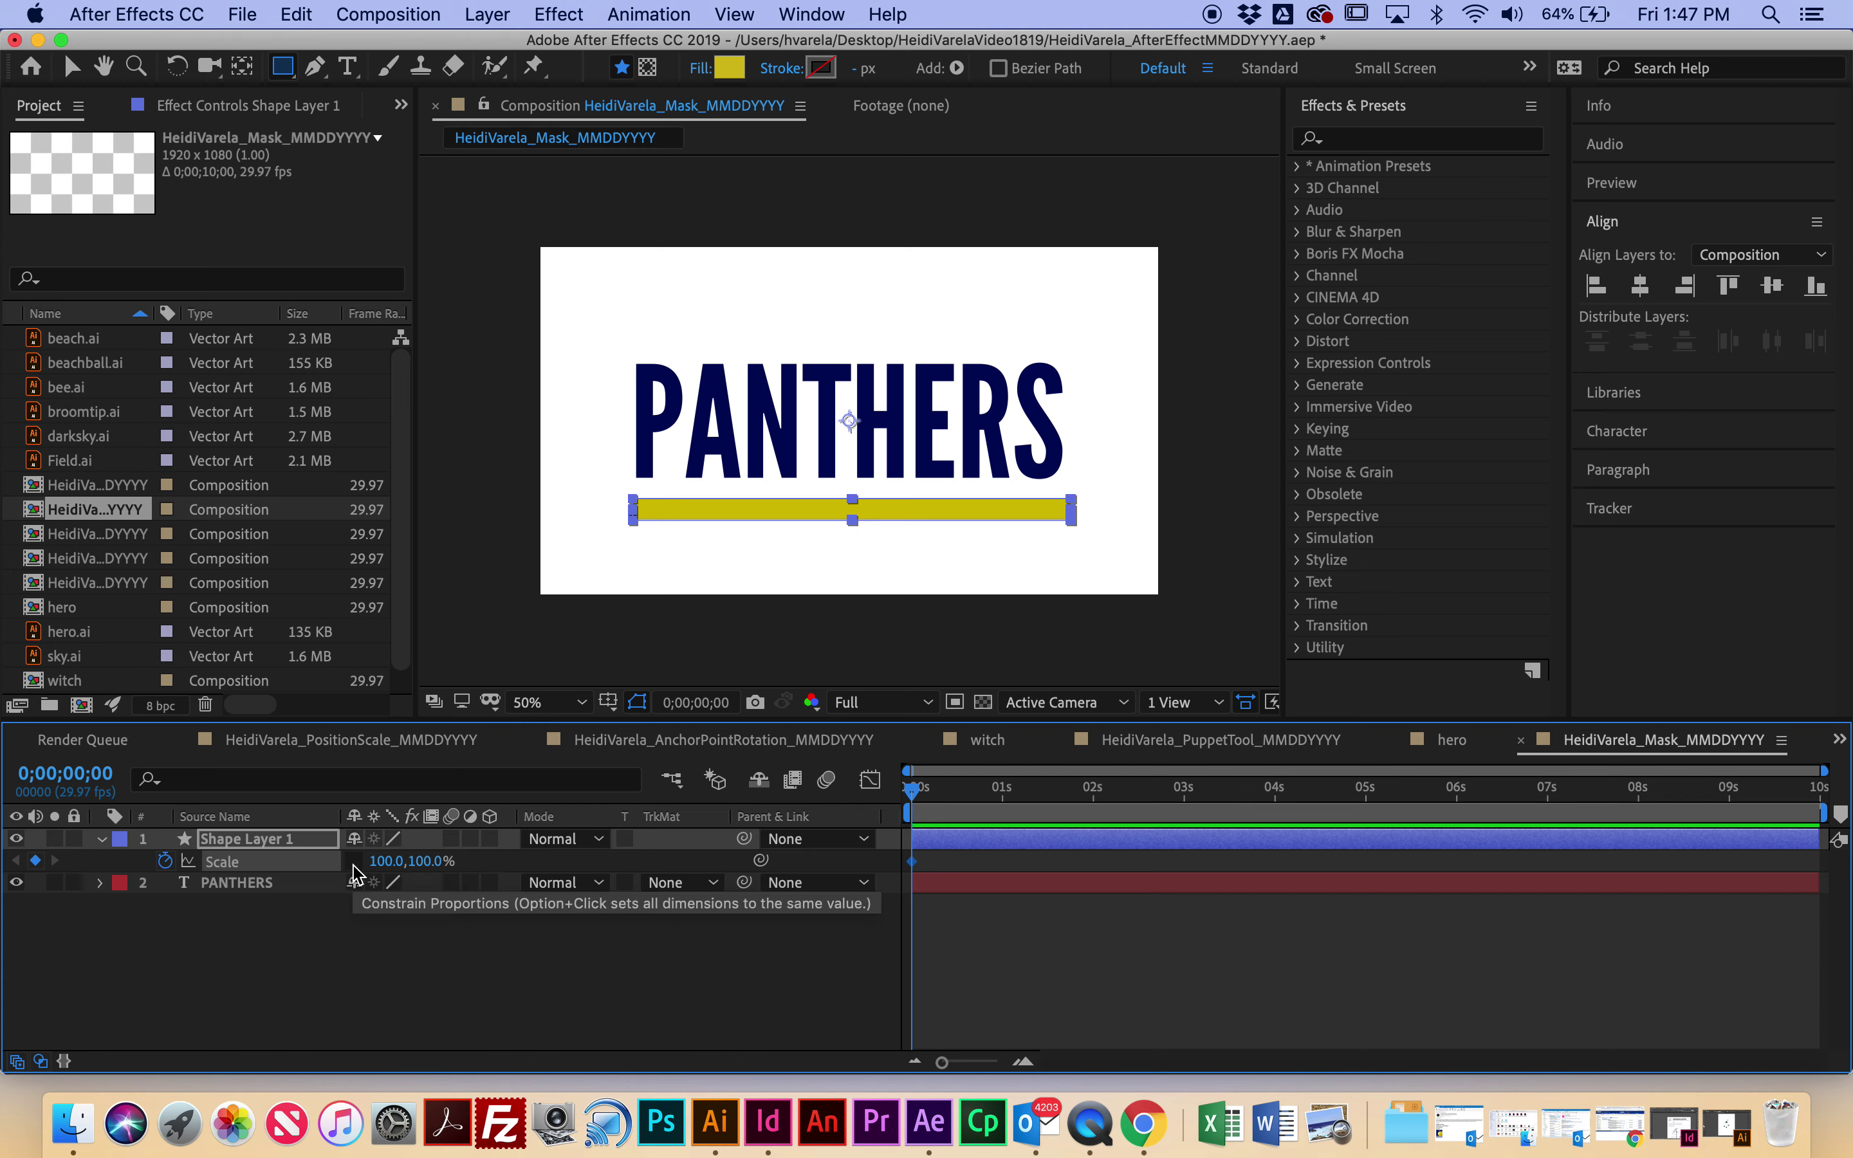
{"action": "left_click", "coordinate": [354, 862]}
{"action": "left_click", "coordinate": [387, 861]}
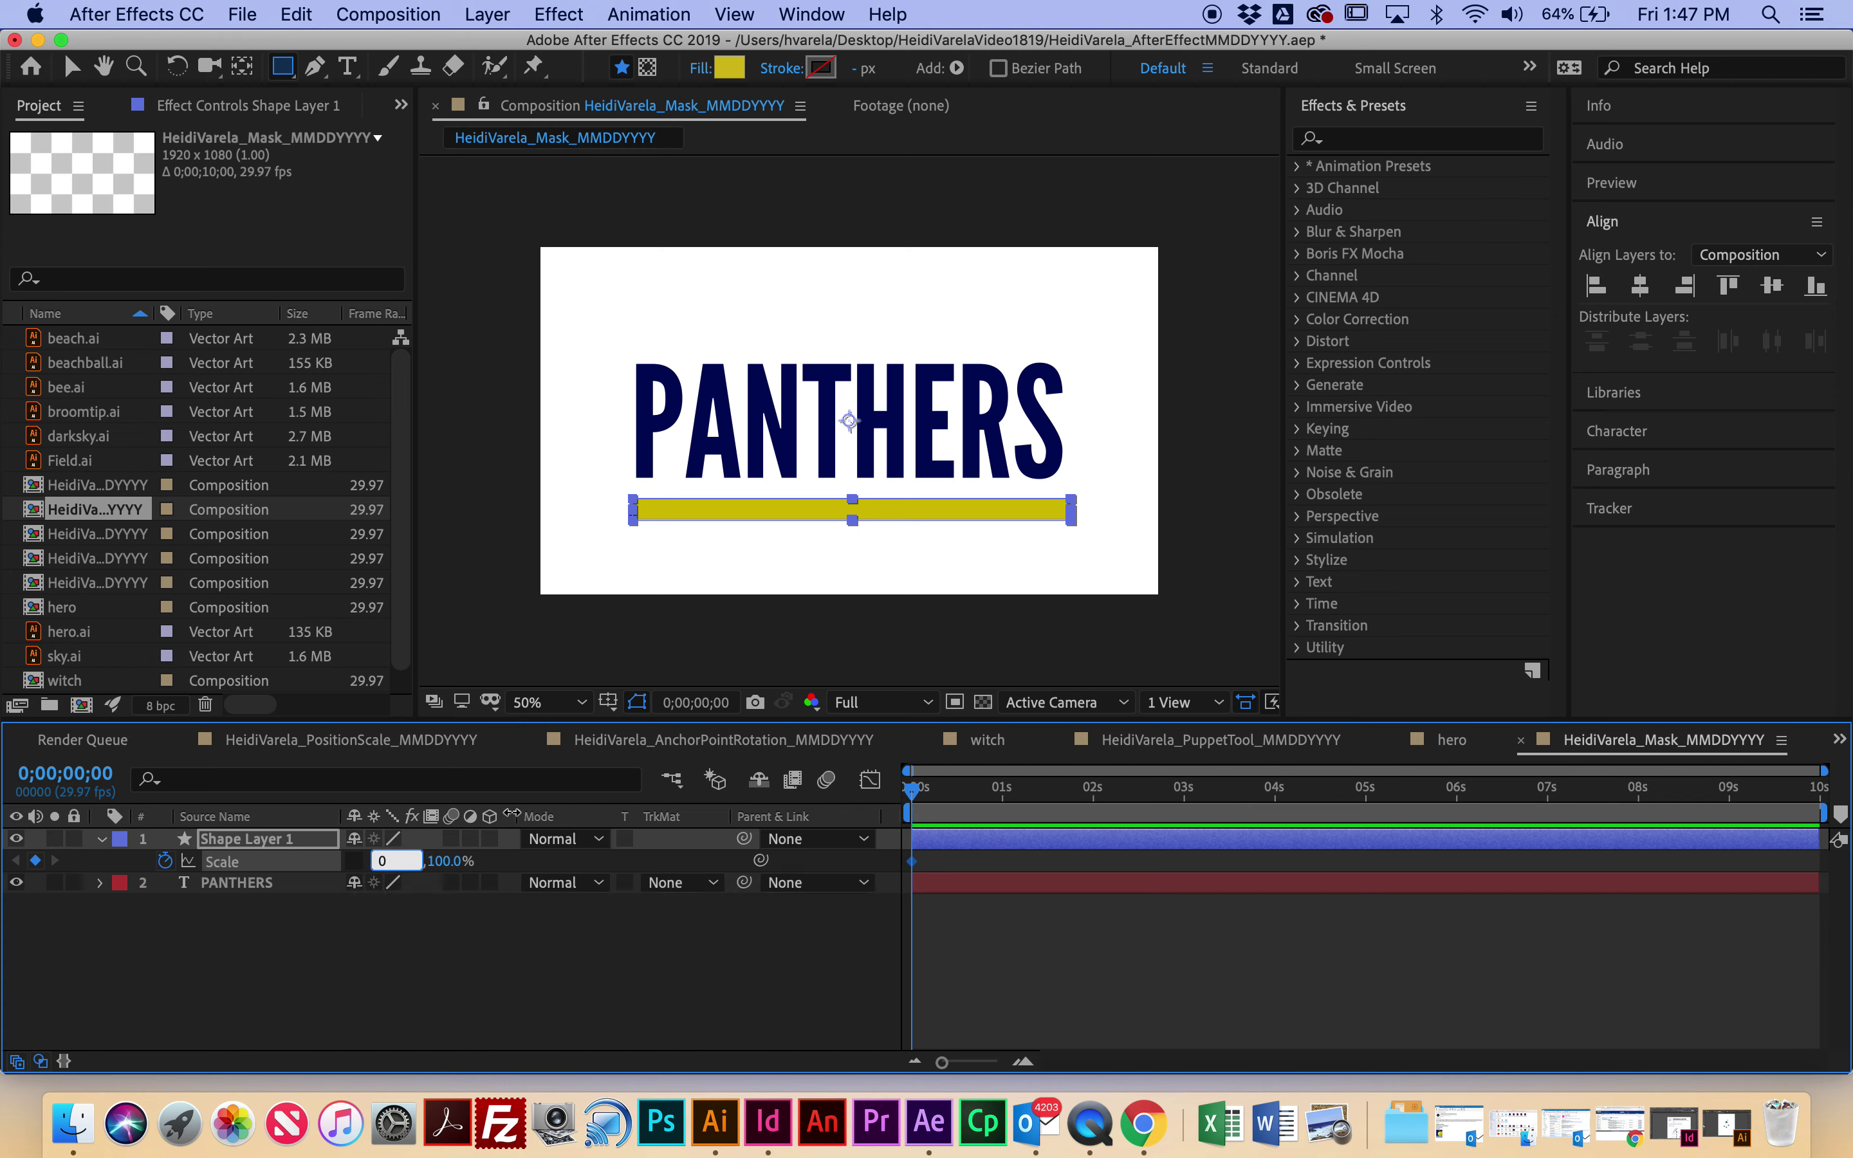
{"action": "left_click", "coordinate": [539, 974]}
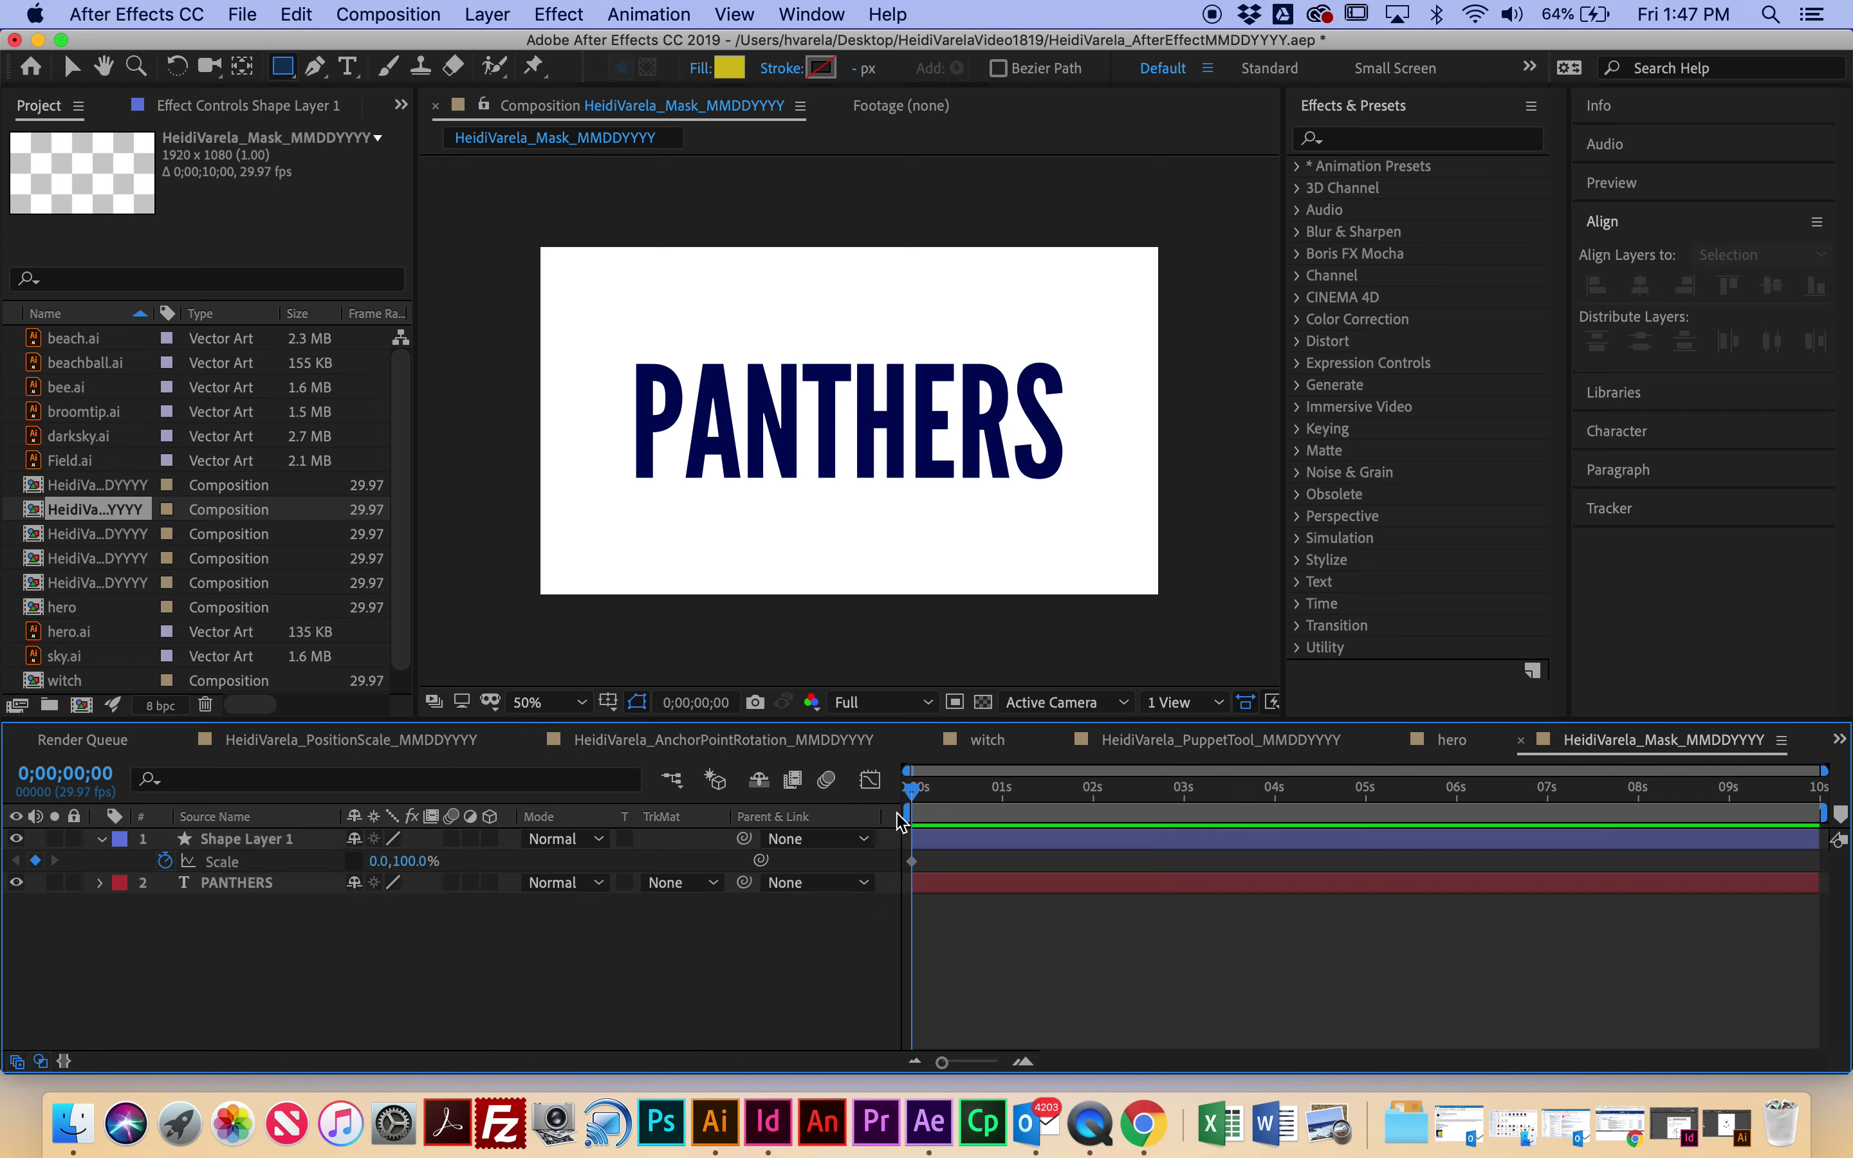
Step: At one second set Scale X to 100%, then scrub back to watch the bar grow
{"action": "left_click_drag", "start_coordinate": [914, 791], "coordinate": [1003, 795]}
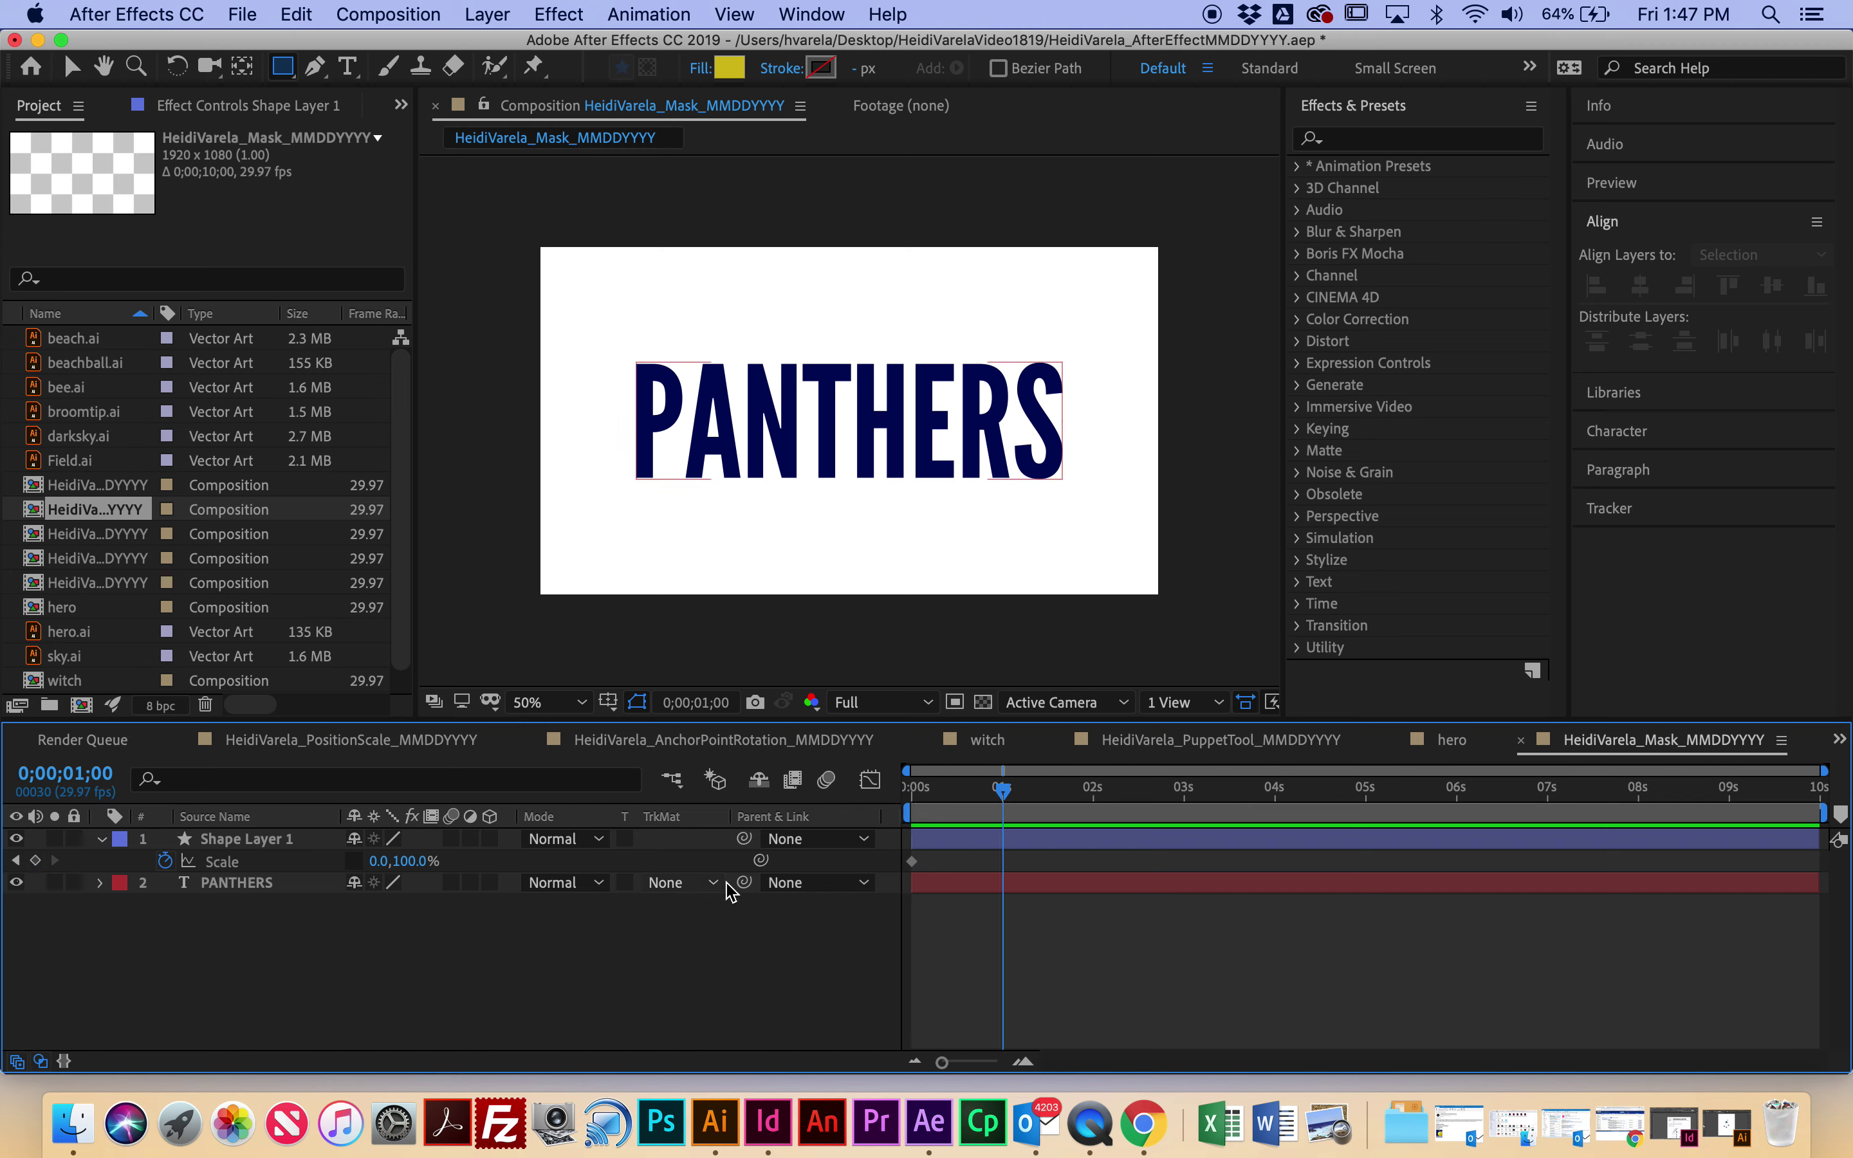
{"action": "left_click", "coordinate": [386, 861]}
{"action": "type", "text": "100"}
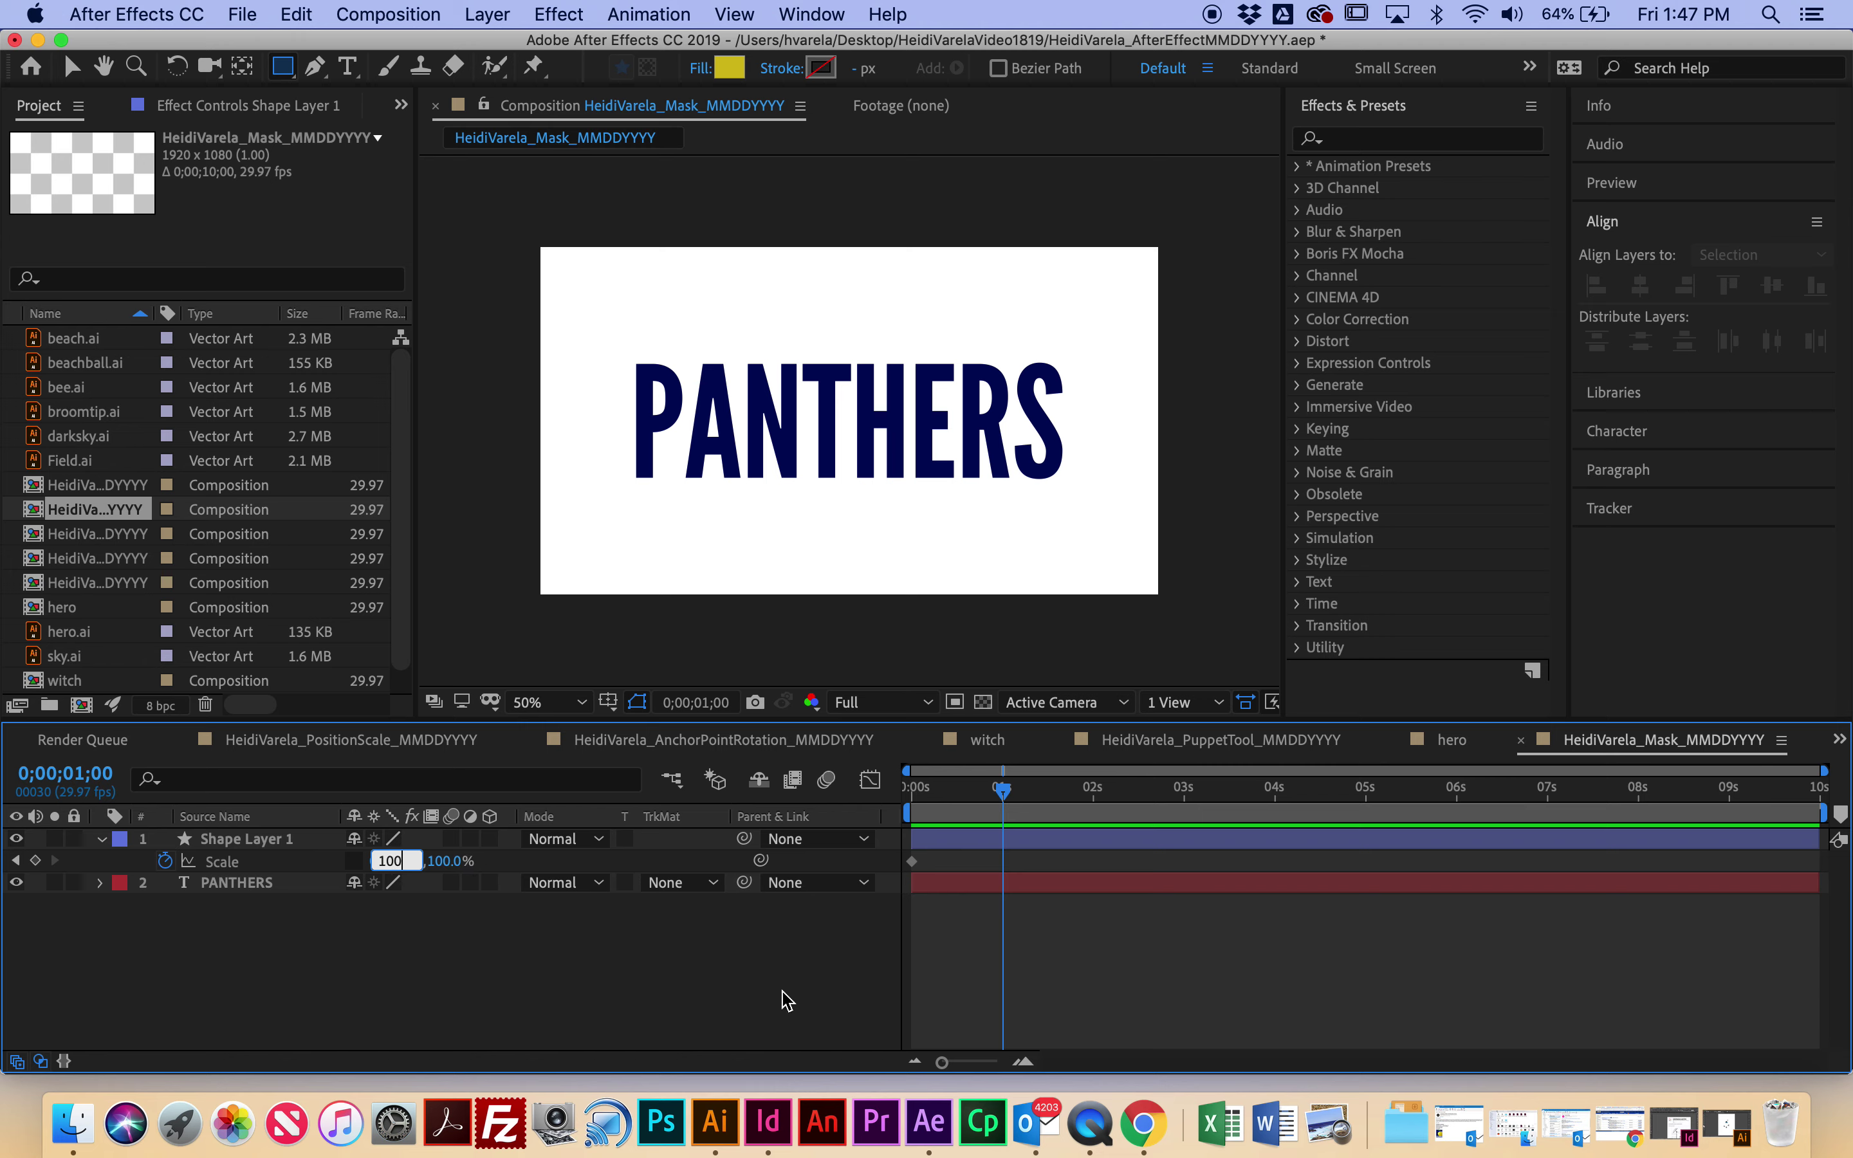
{"action": "key", "text": "Return"}
{"action": "mouse_move", "coordinate": [1014, 808]}
{"action": "left_mouse_down"}
{"action": "mouse_move", "coordinate": [846, 811]}
{"action": "mouse_move", "coordinate": [1007, 820]}
{"action": "left_mouse_up"}
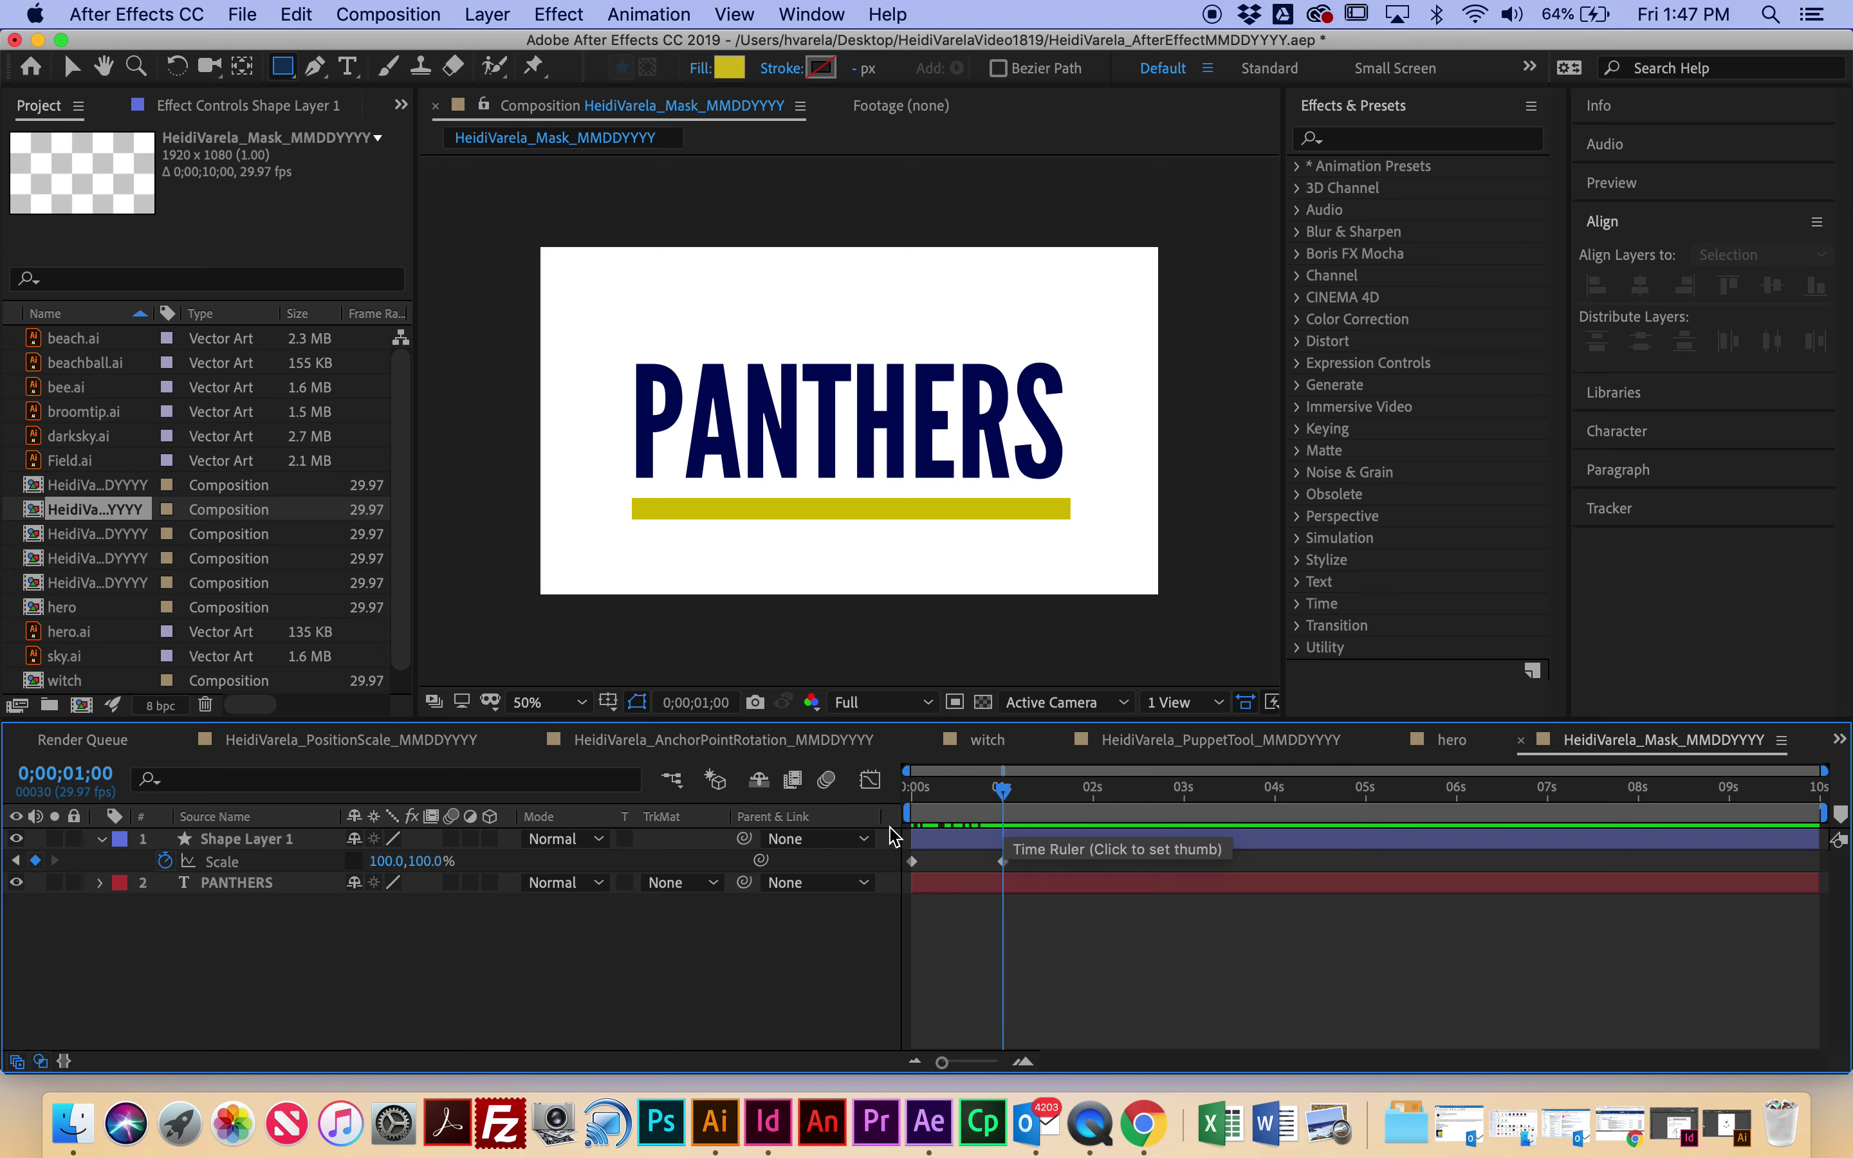
Step: Add full-width Scale keyframes for the bar at 3 and 4 seconds
{"action": "left_click_drag", "start_coordinate": [1007, 810], "coordinate": [1183, 806]}
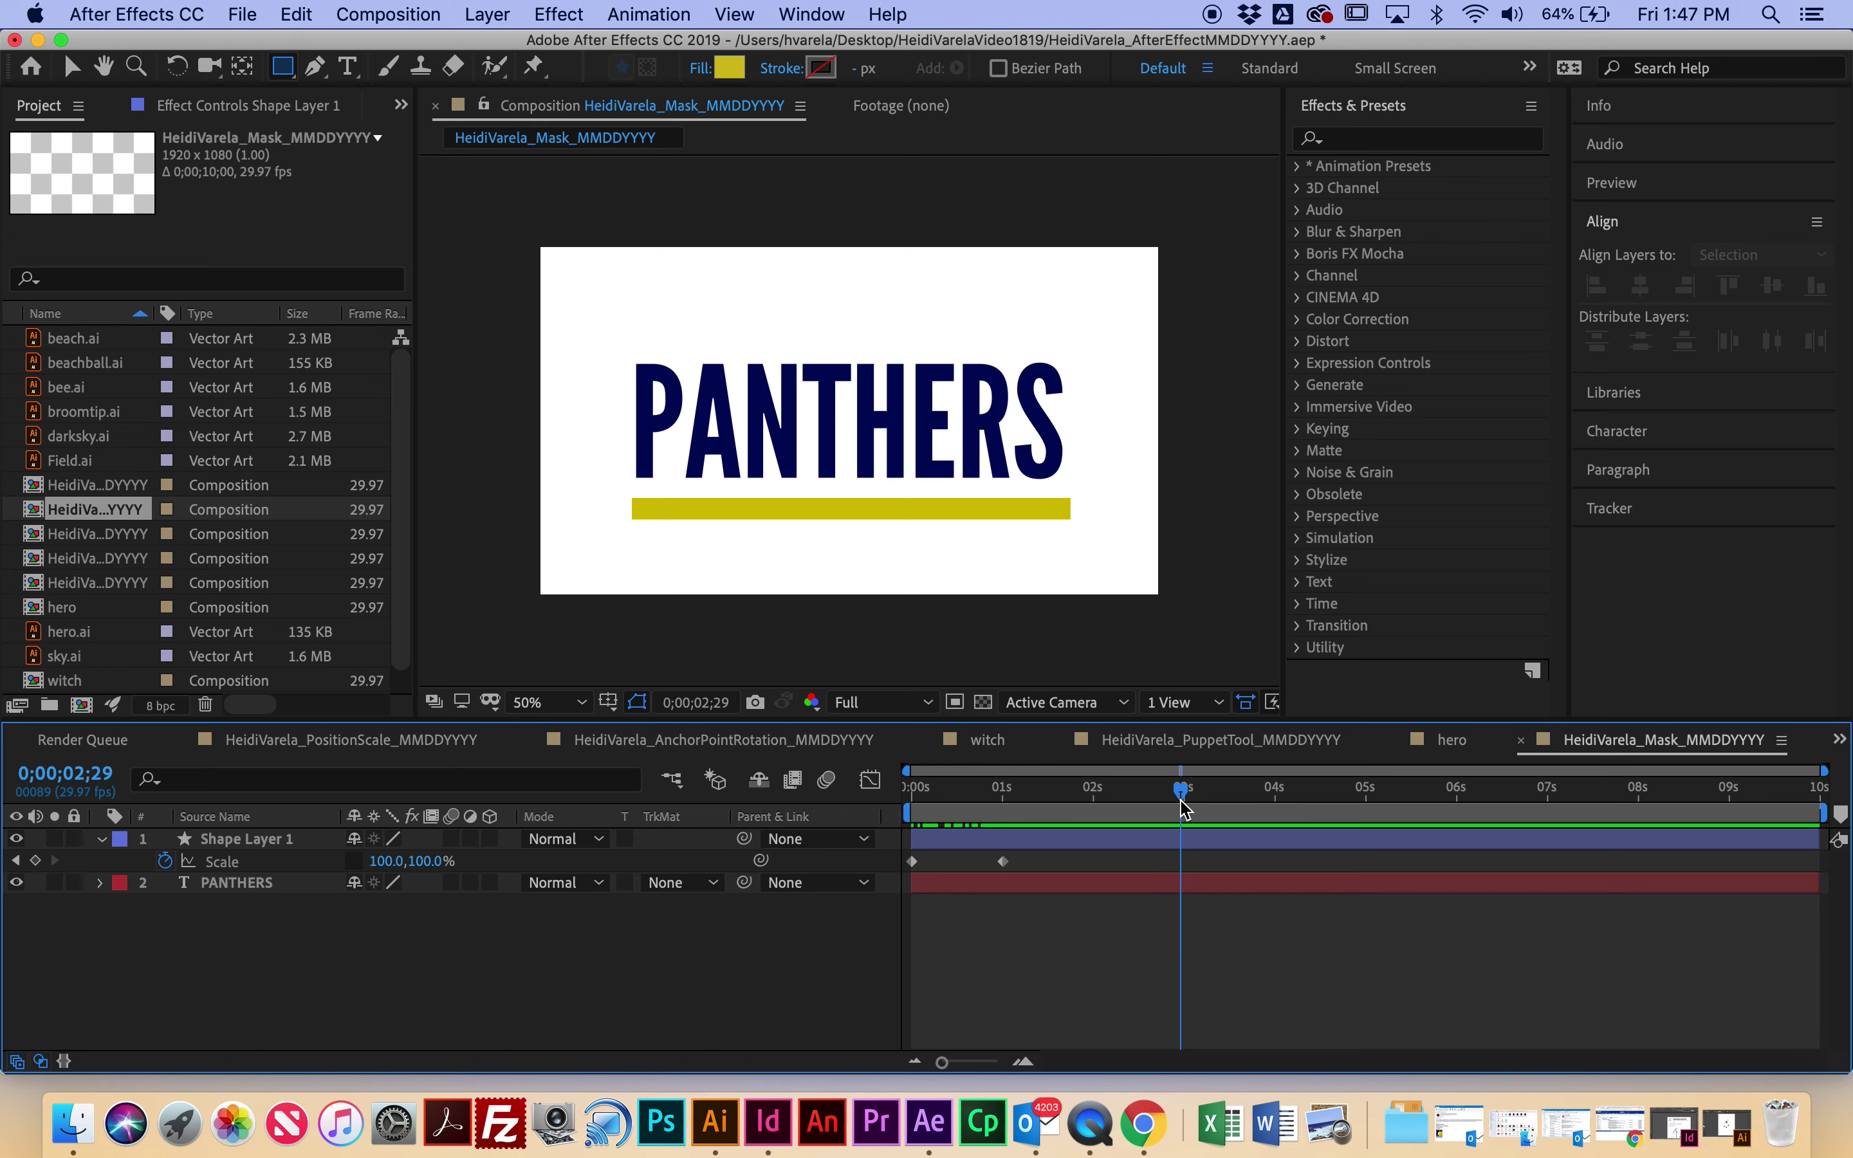
{"action": "left_click", "coordinate": [1004, 863]}
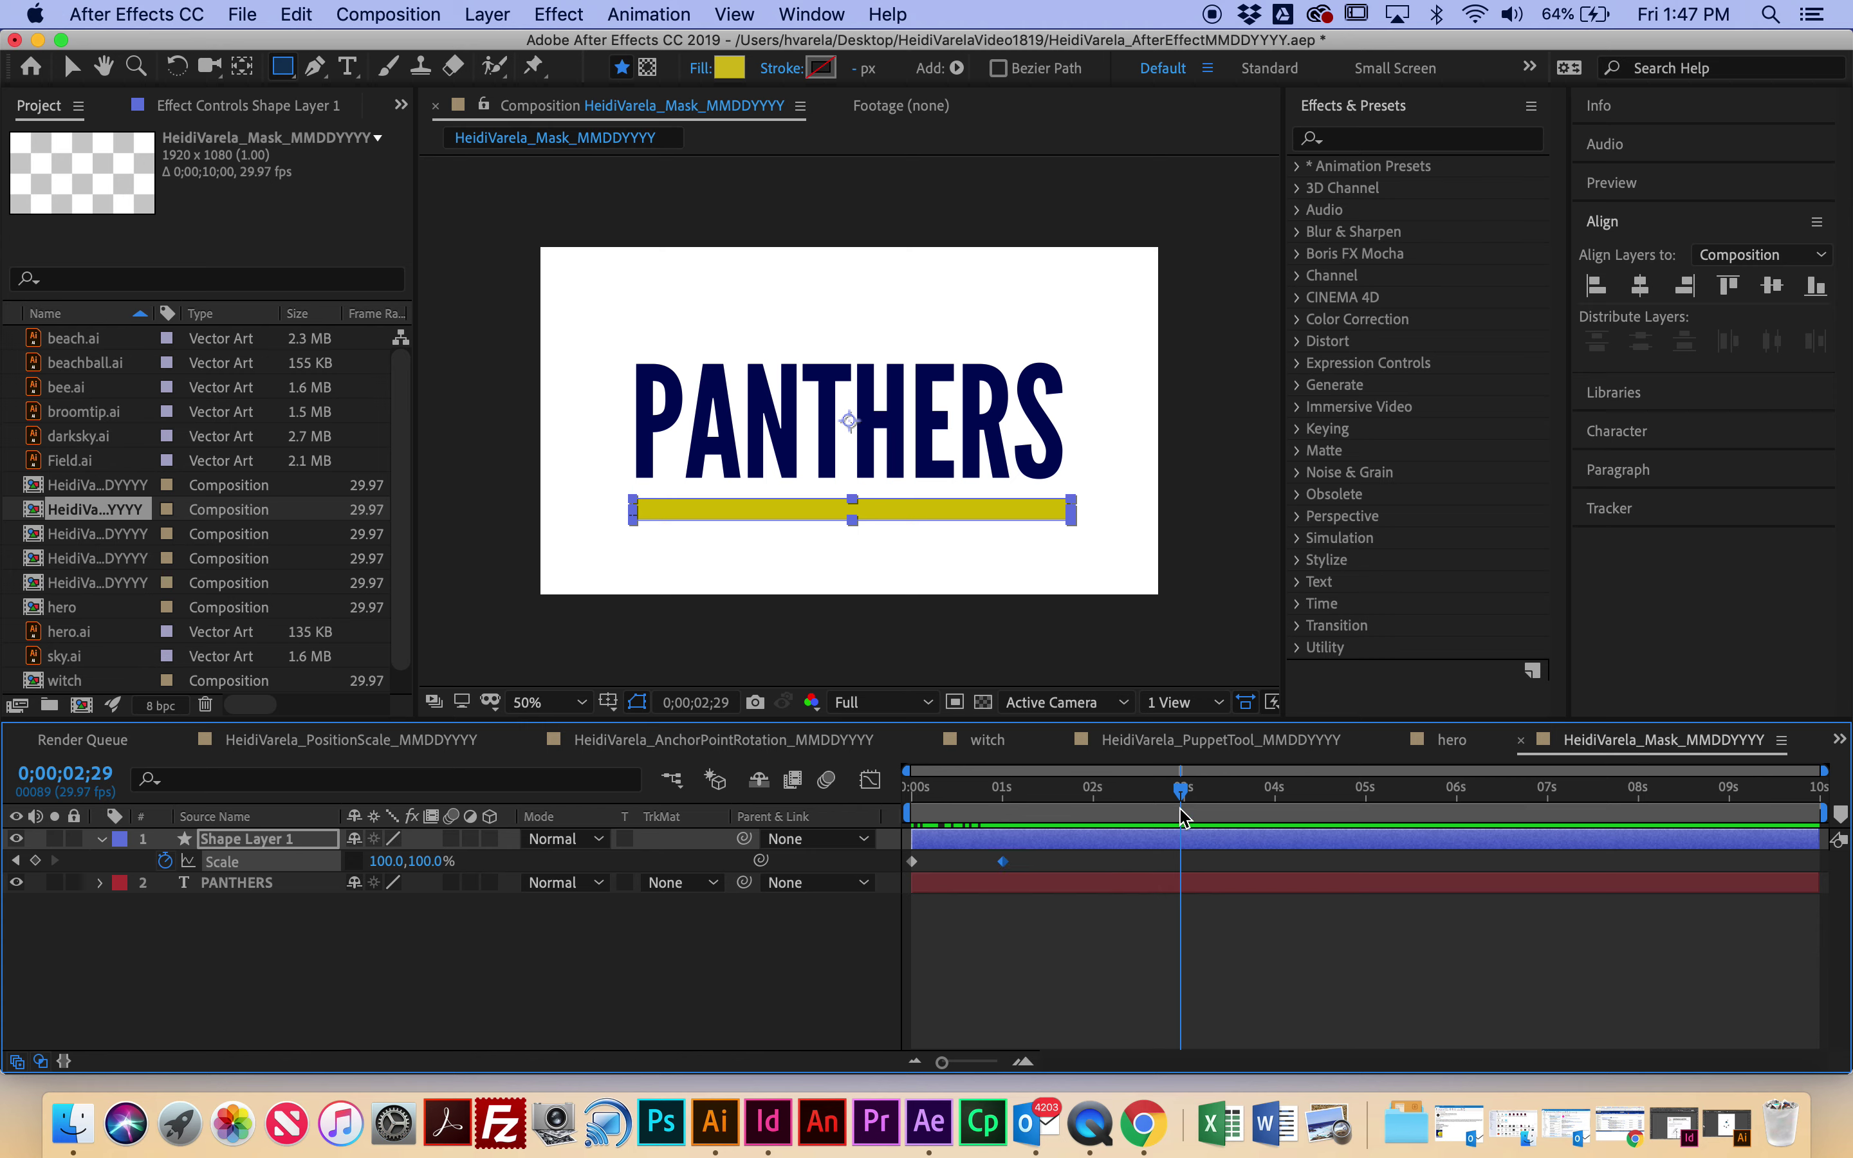
{"action": "left_click_drag", "start_coordinate": [1181, 793], "coordinate": [1185, 791]}
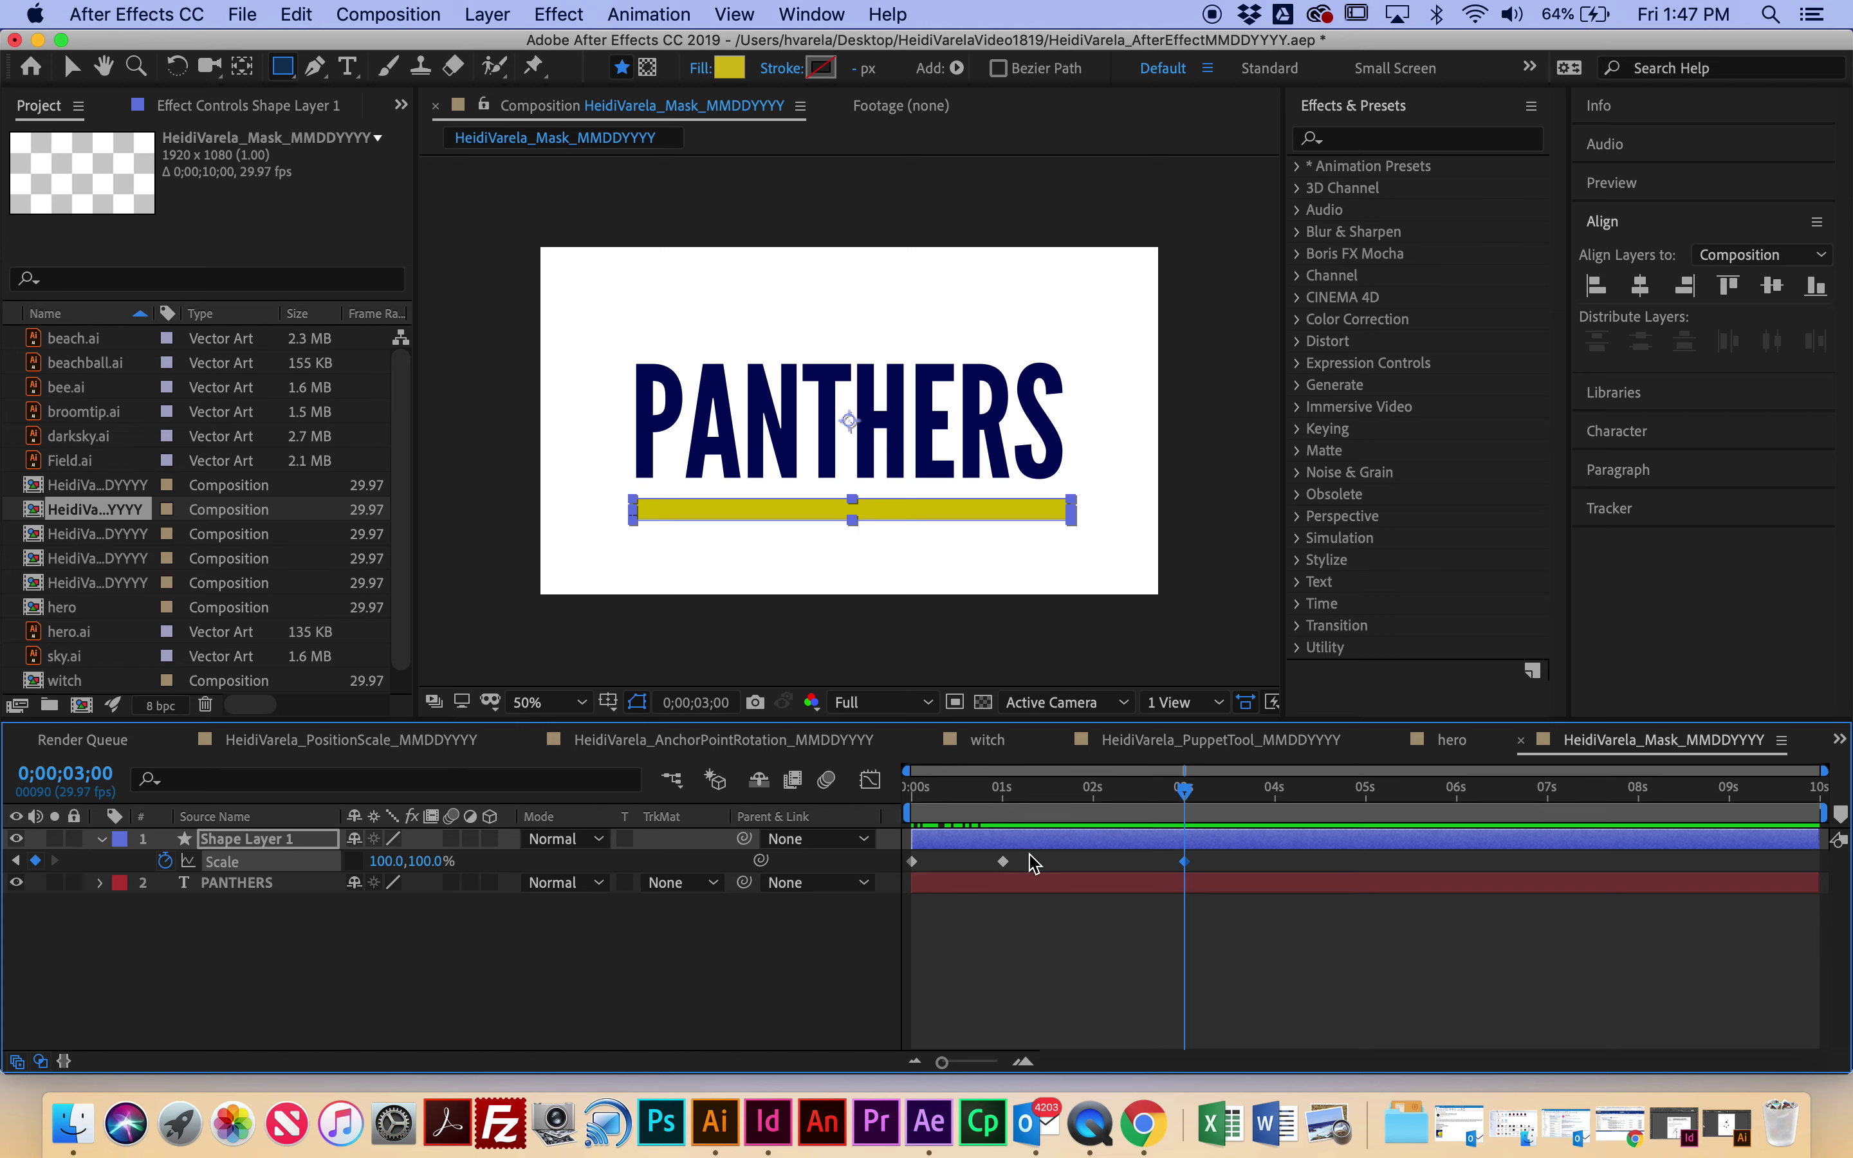
{"action": "mouse_move", "coordinate": [1191, 873]}
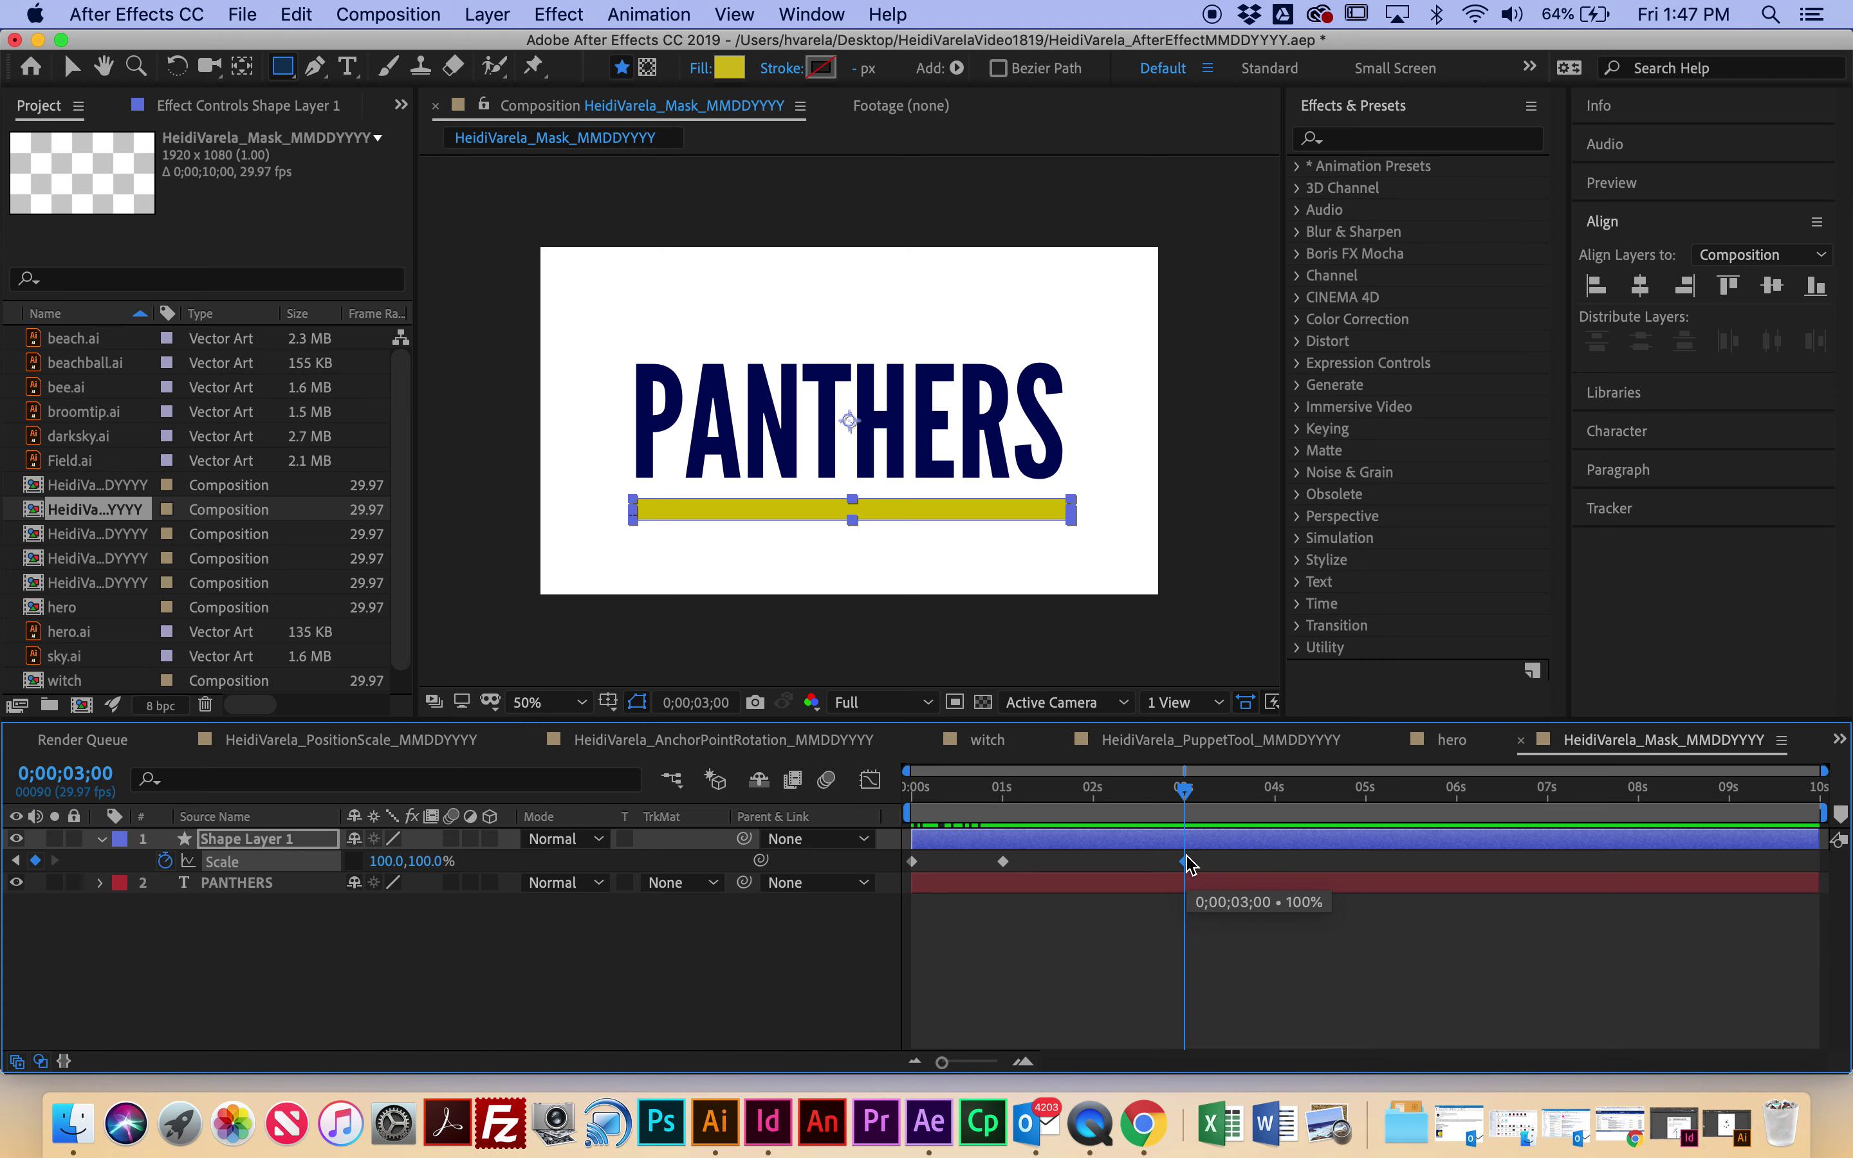
{"action": "left_click_drag", "start_coordinate": [1191, 796], "coordinate": [1280, 804]}
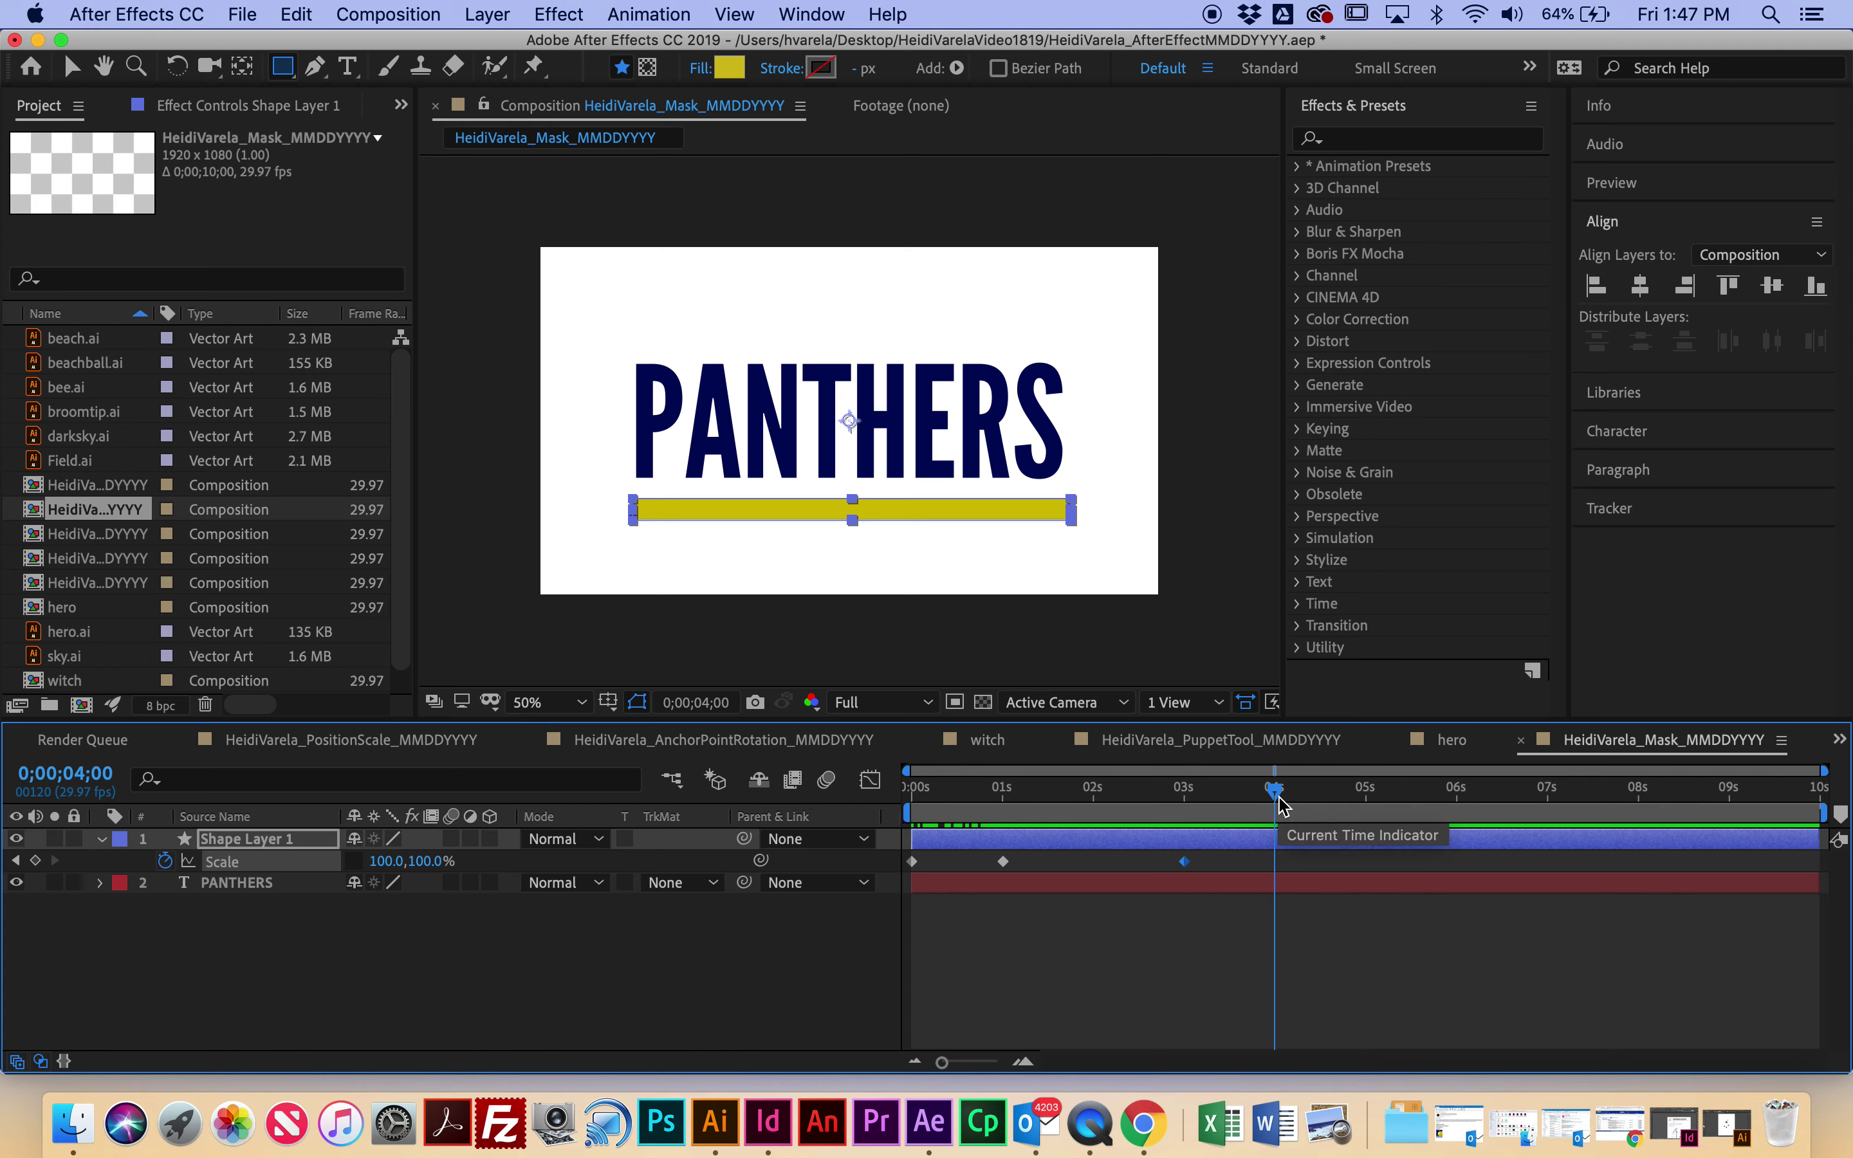
Step: Set Scale X to 0% at the comp's end, then preview the shrink
{"action": "left_click_drag", "start_coordinate": [1274, 794], "coordinate": [1732, 828]}
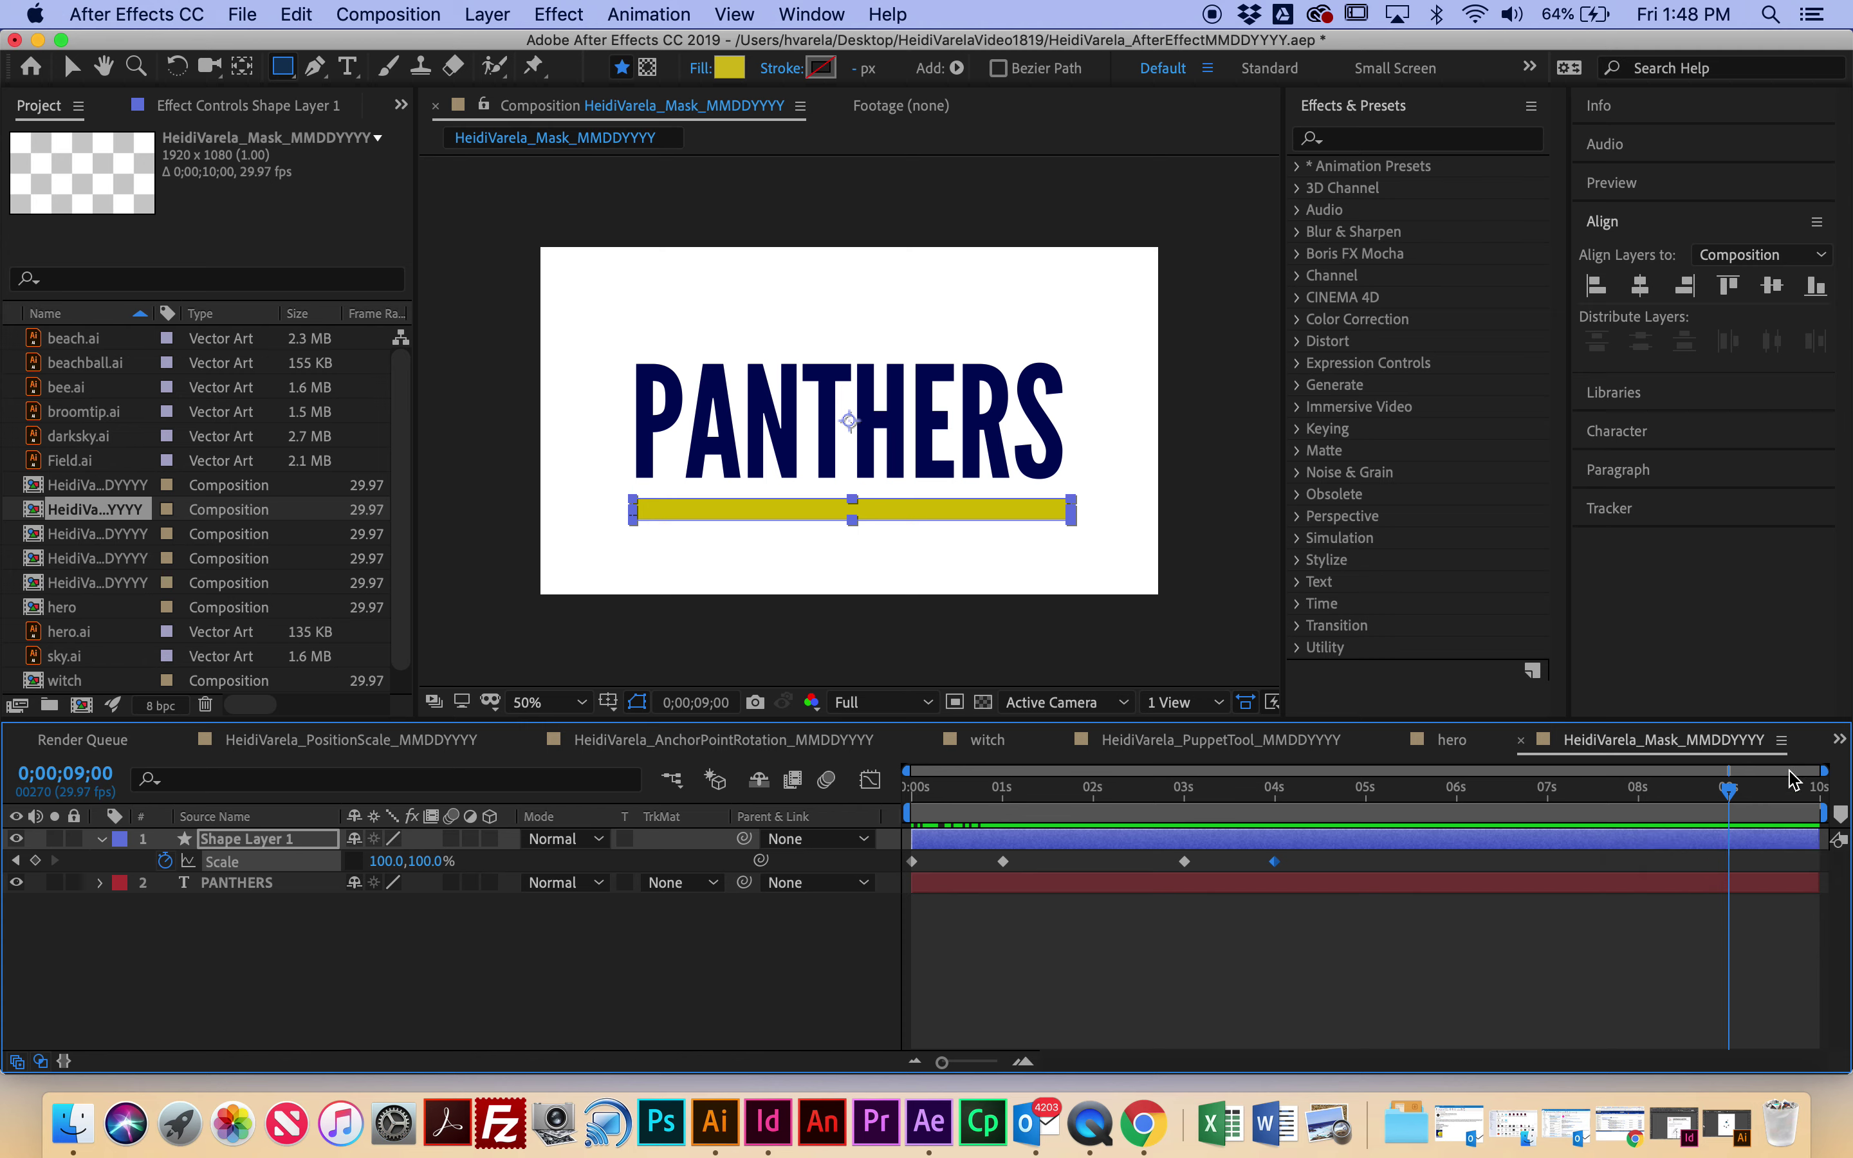
{"action": "left_click", "coordinate": [1760, 800]}
{"action": "left_click_drag", "start_coordinate": [1760, 800], "coordinate": [1826, 796]}
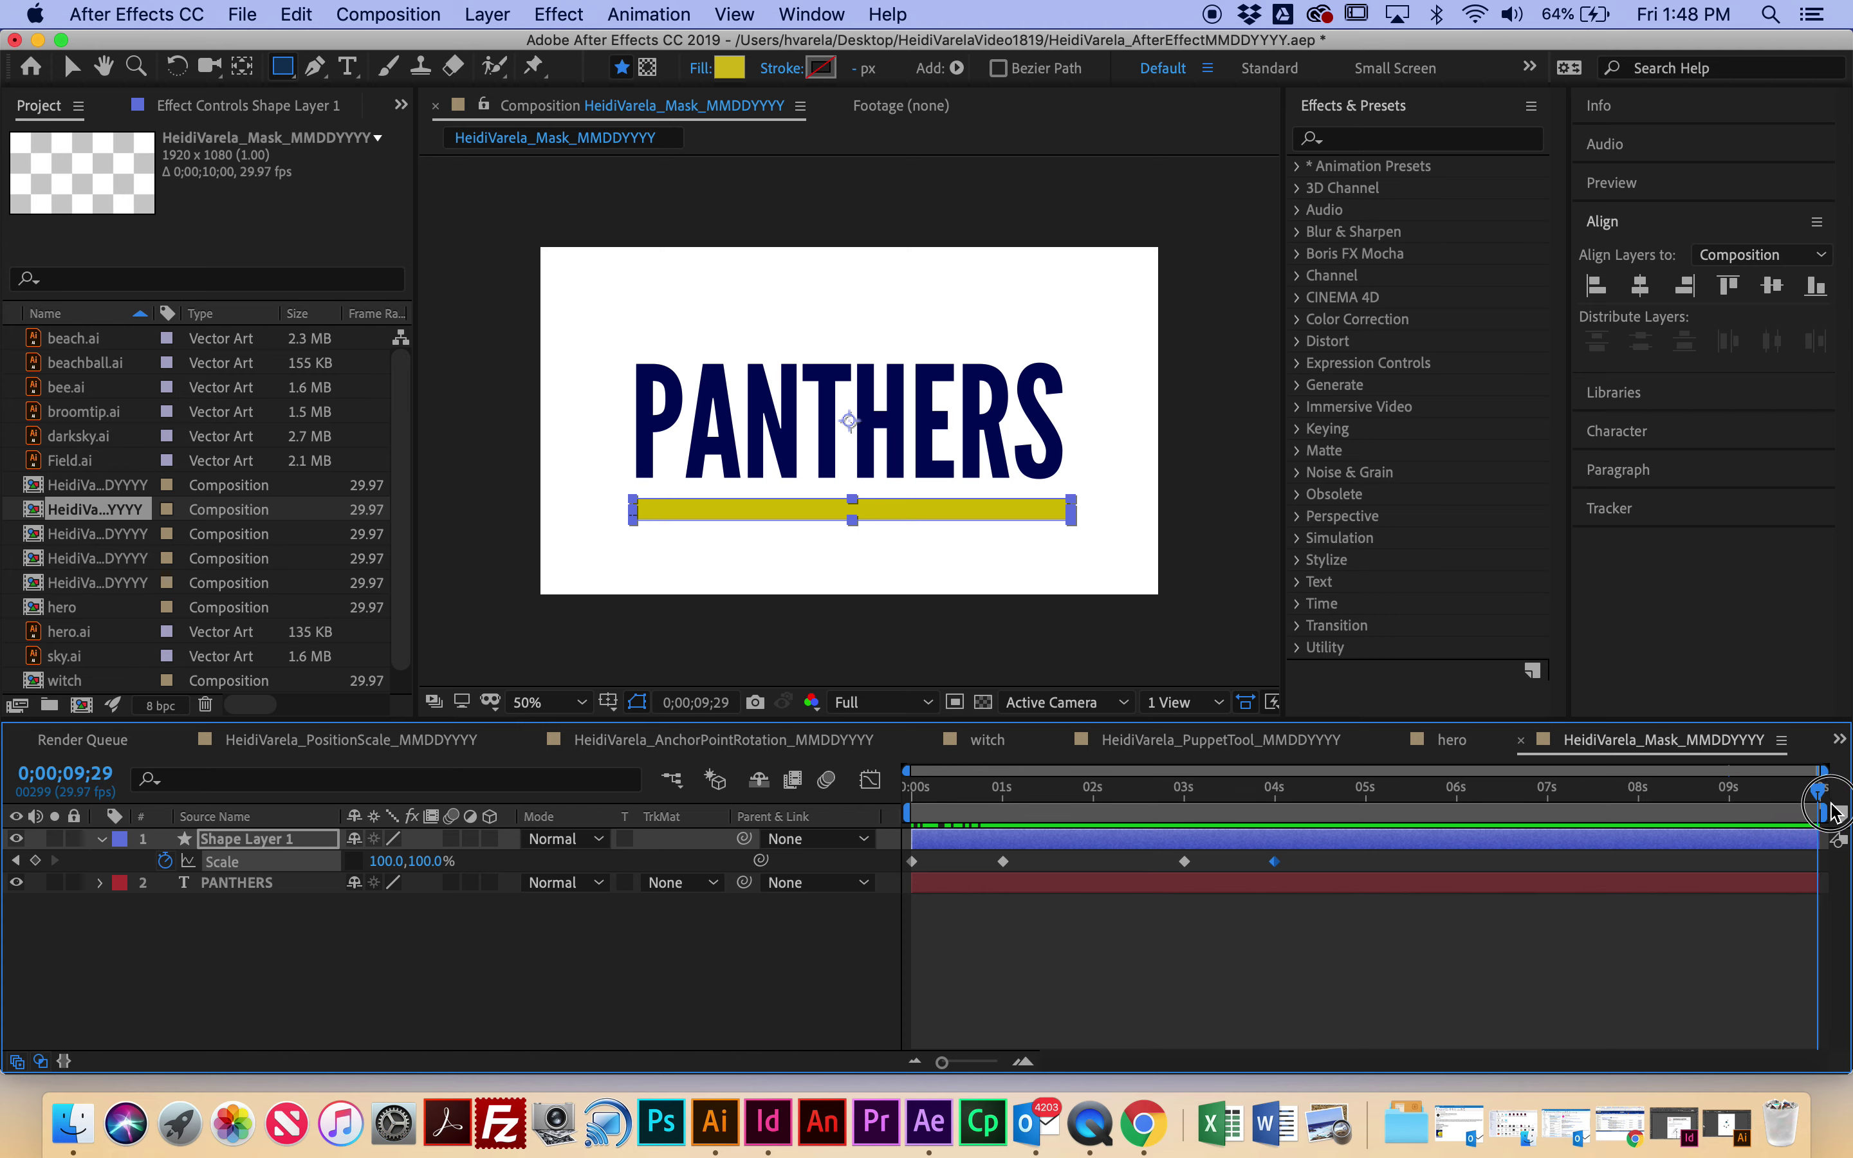
{"action": "left_click", "coordinate": [404, 862]}
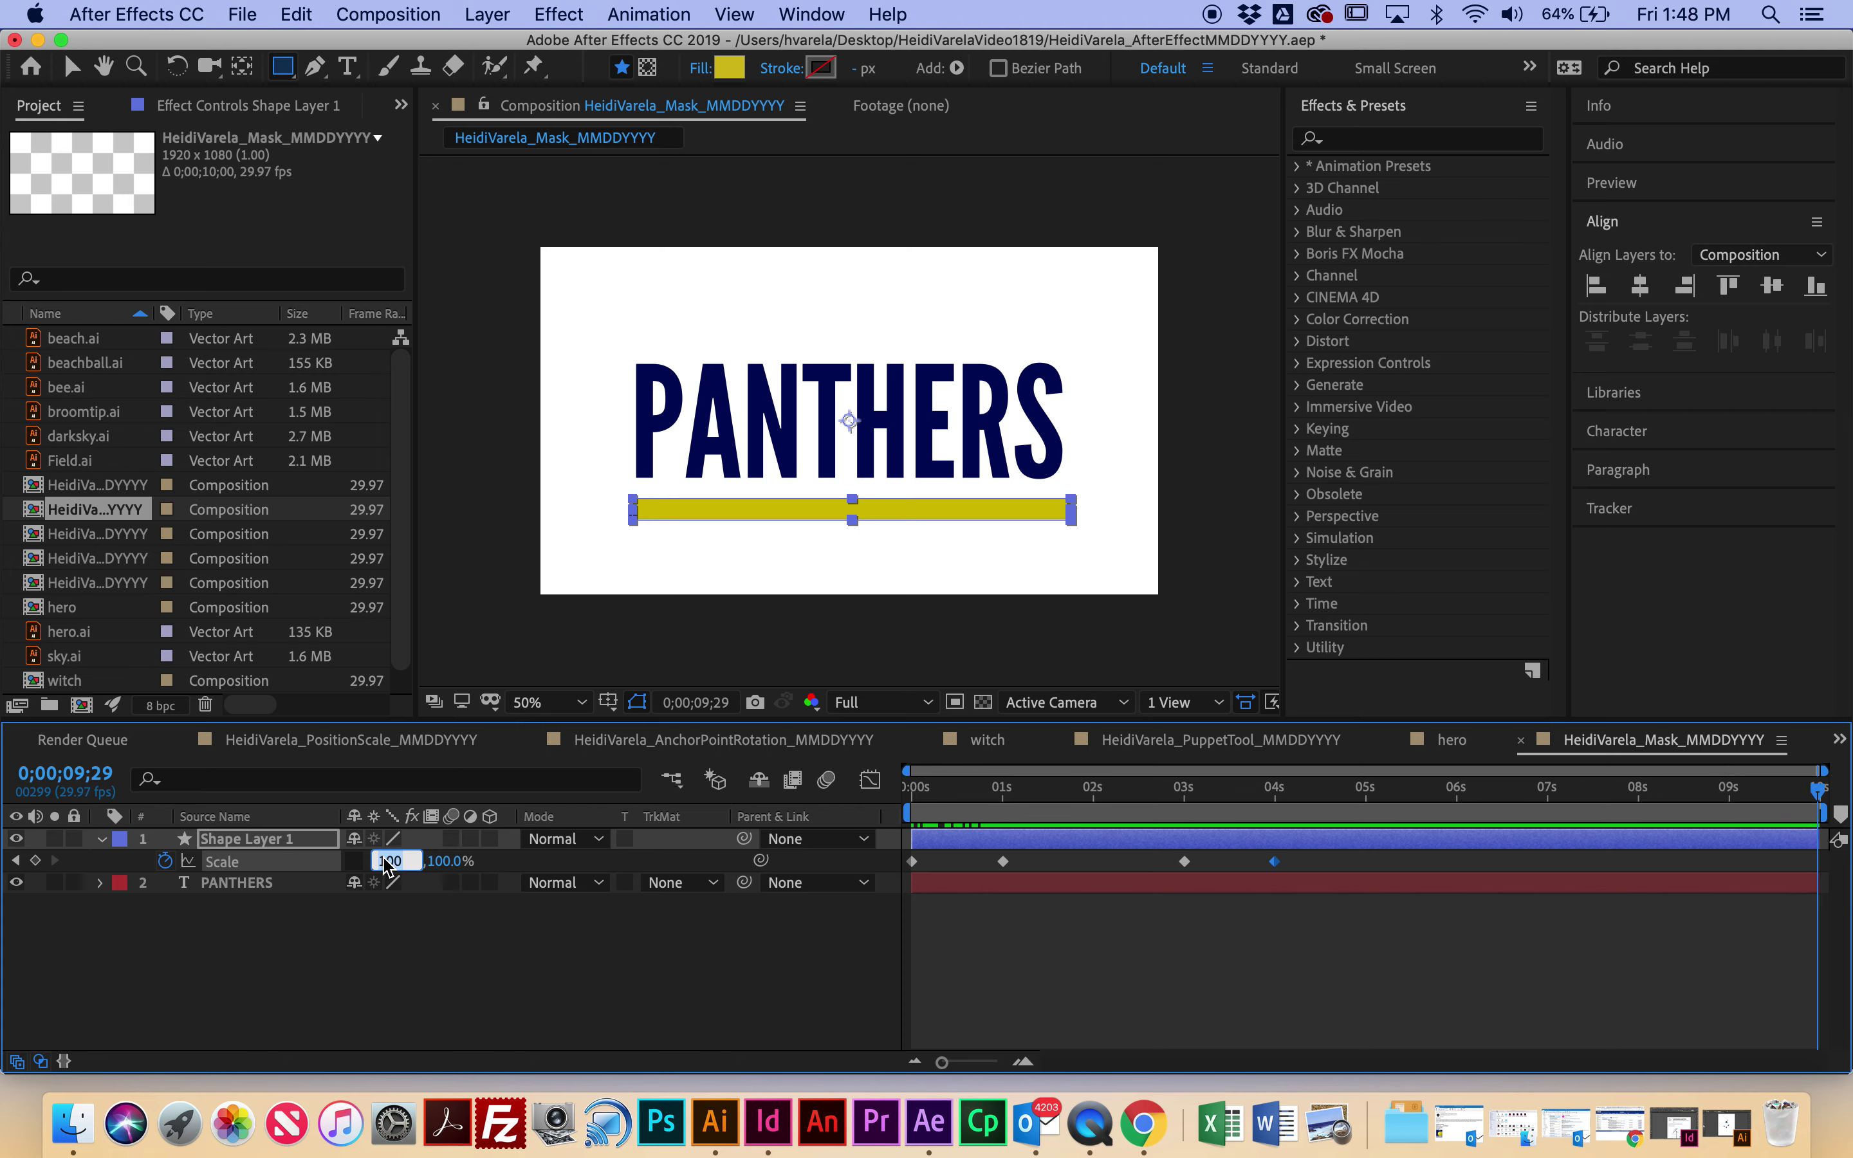
{"action": "type", "text": "0"}
{"action": "key", "text": "Return"}
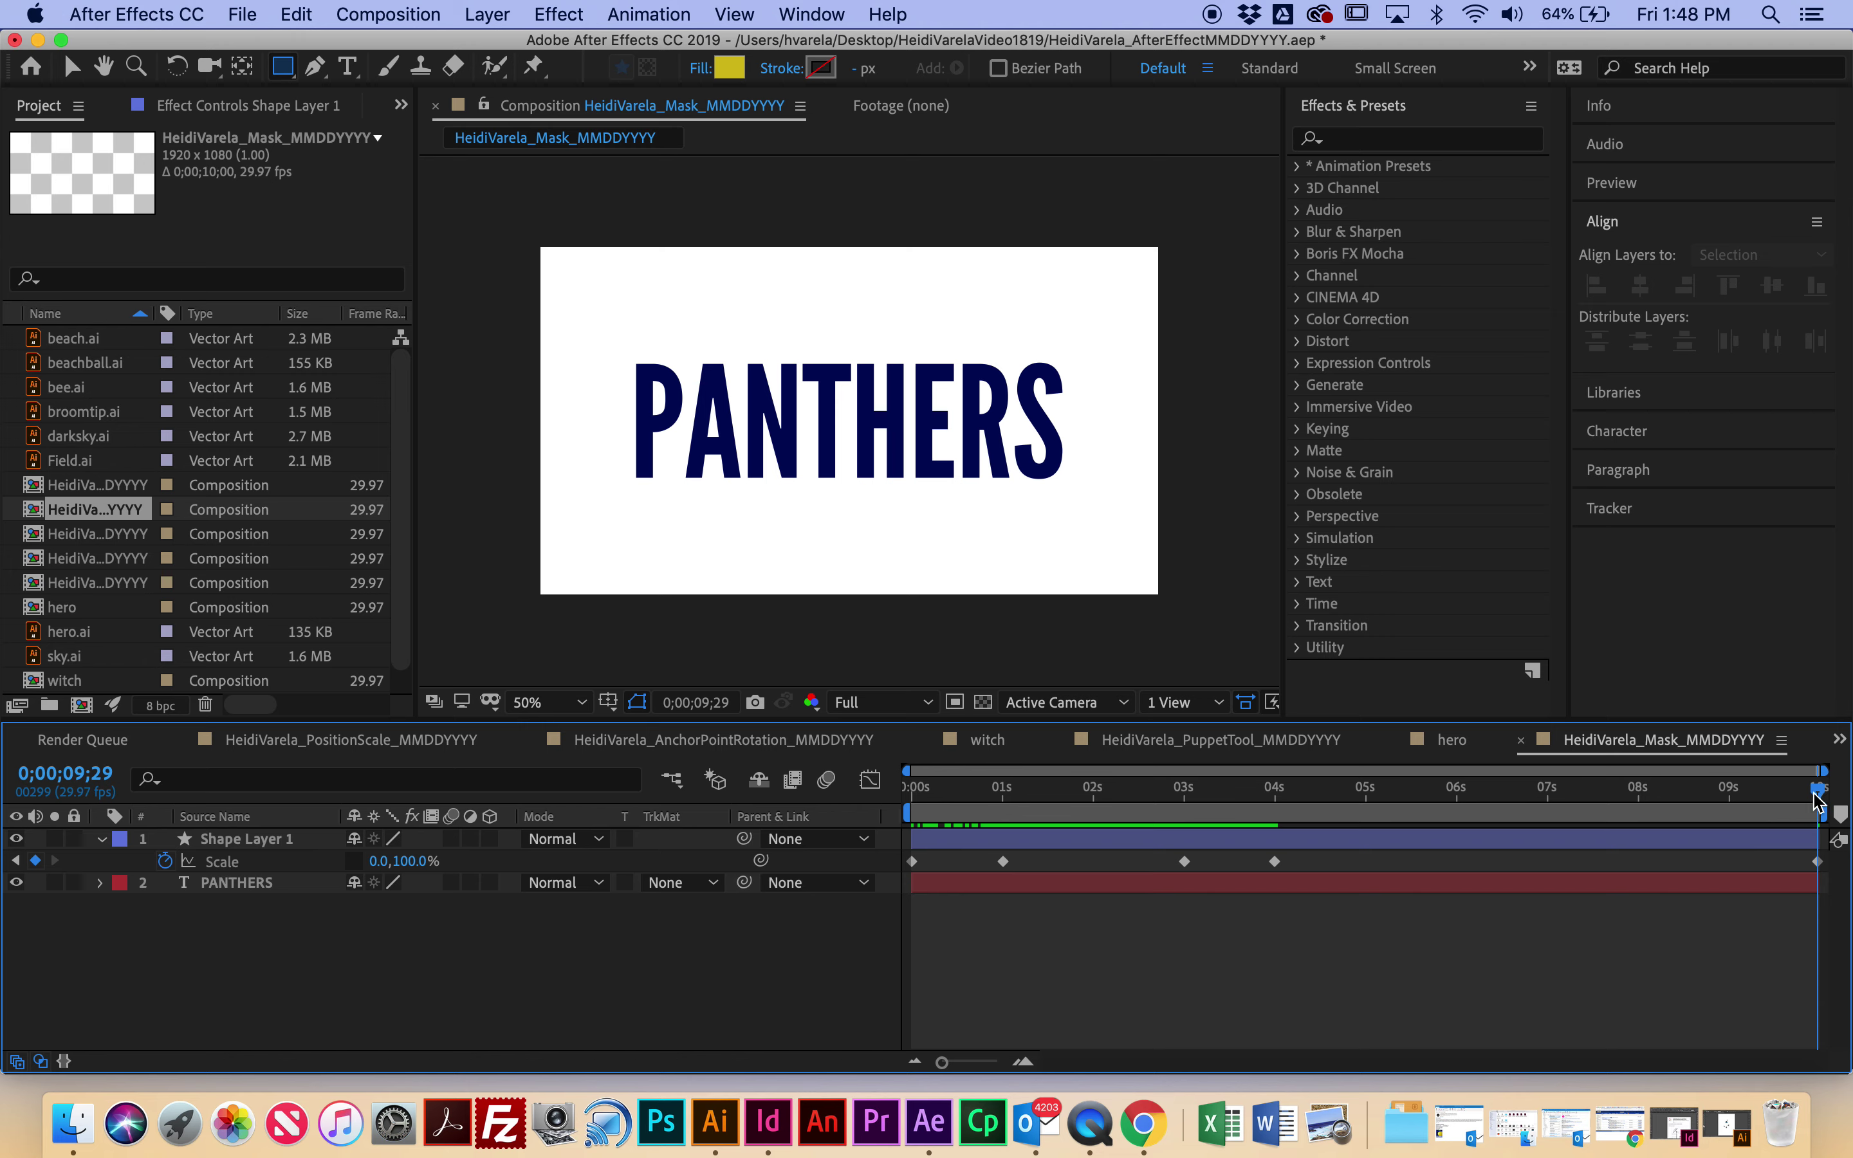
{"action": "key", "text": "space"}
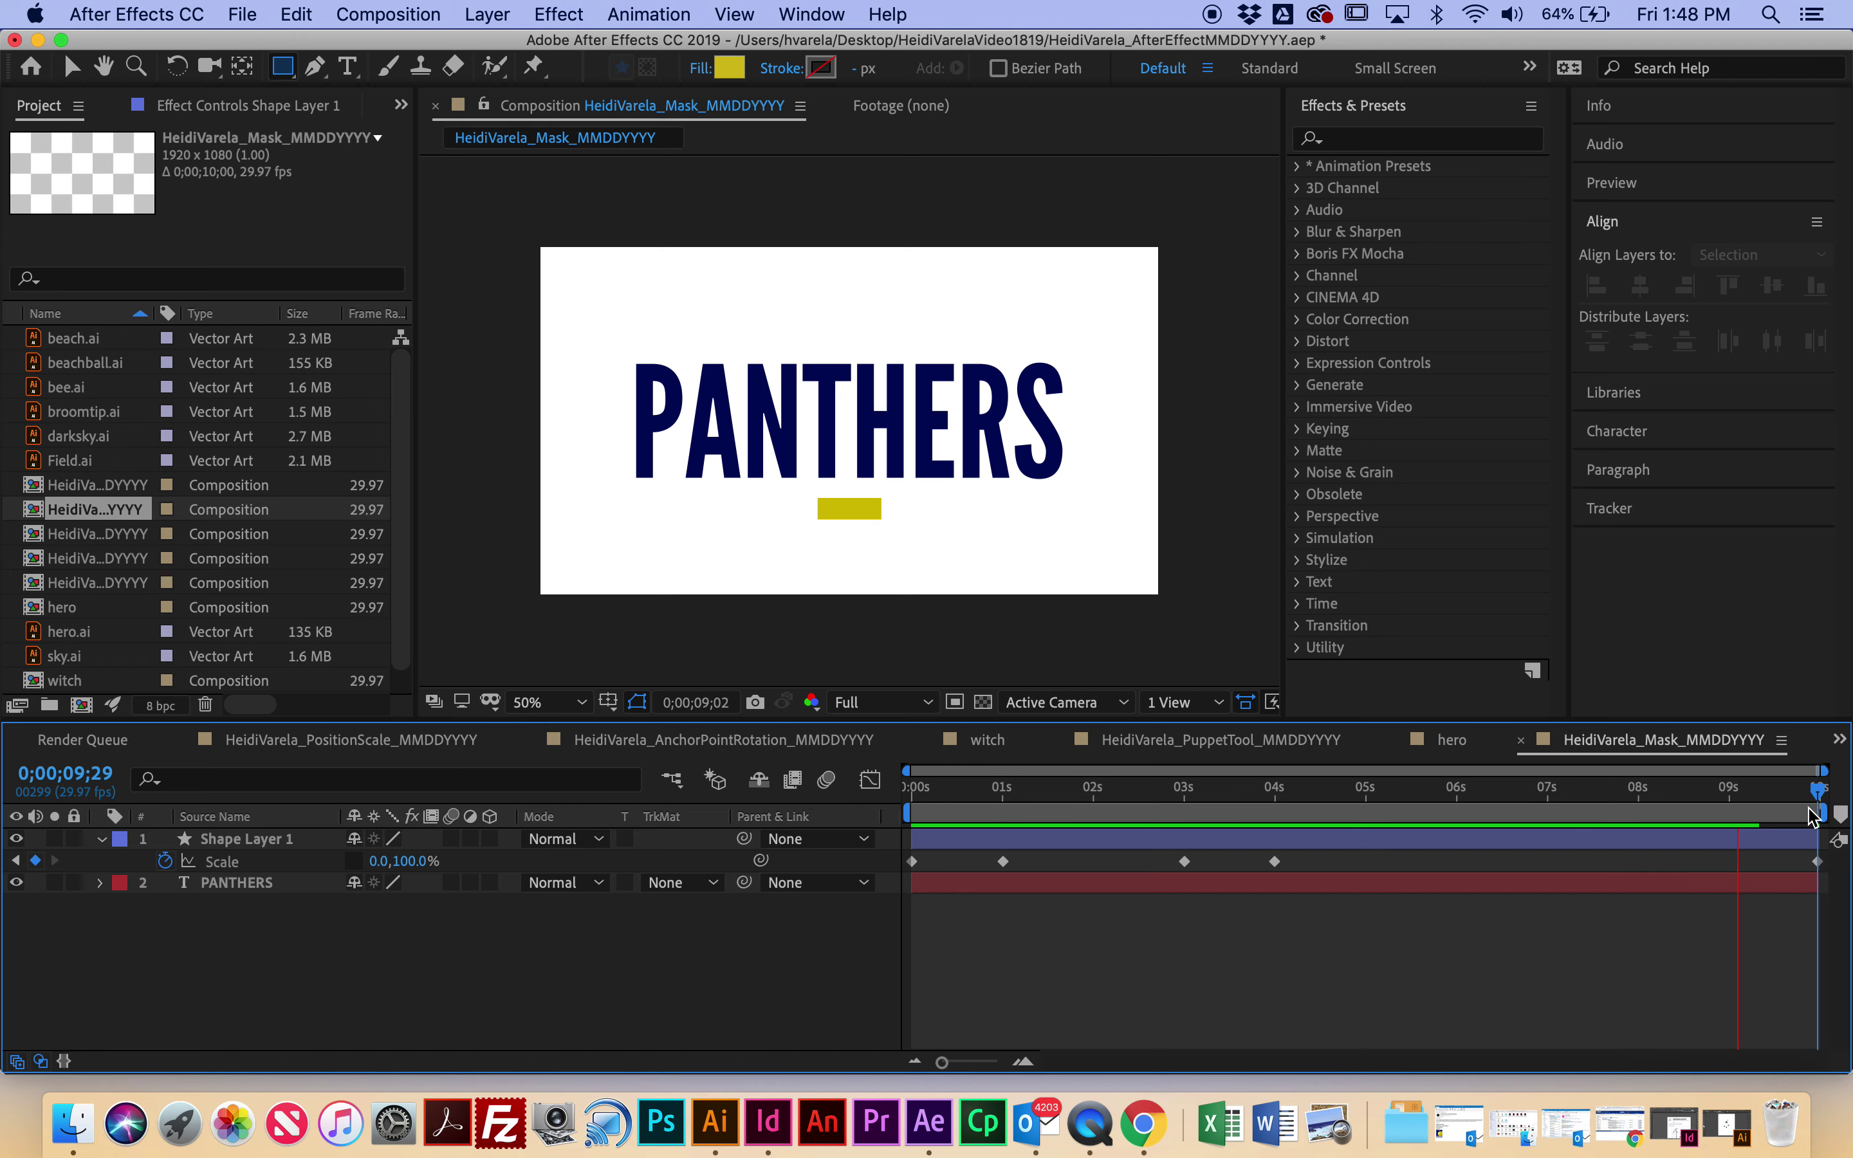
{"action": "key", "text": "space"}
{"action": "left_click_drag", "start_coordinate": [1744, 796], "coordinate": [1740, 797]}
Step: Paste the 100% Scale keyframe at exactly 9 seconds so the bar stays full width
{"action": "left_click", "coordinate": [1274, 860]}
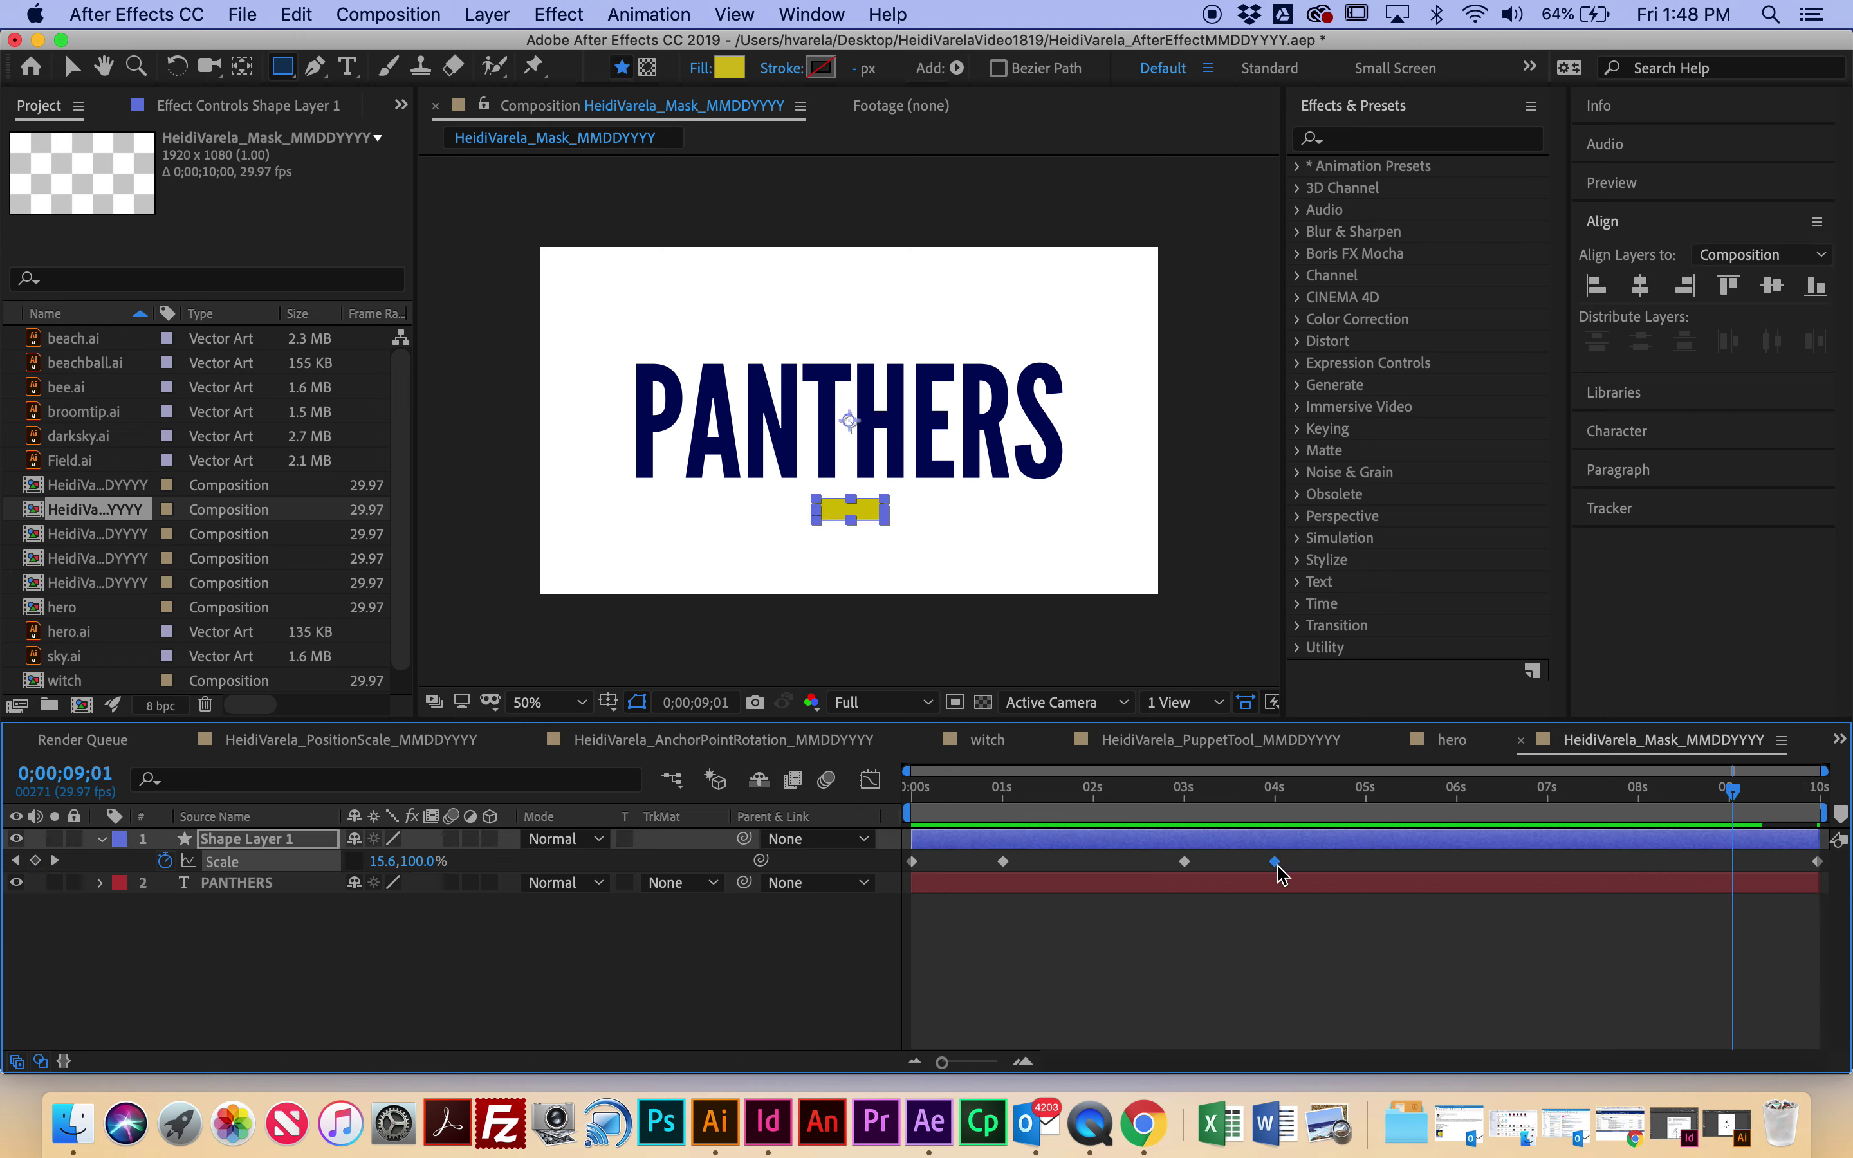
{"action": "left_click", "coordinate": [1733, 792]}
{"action": "left_click_drag", "start_coordinate": [1733, 790], "coordinate": [837, 824]}
{"action": "key", "text": "super+v"}
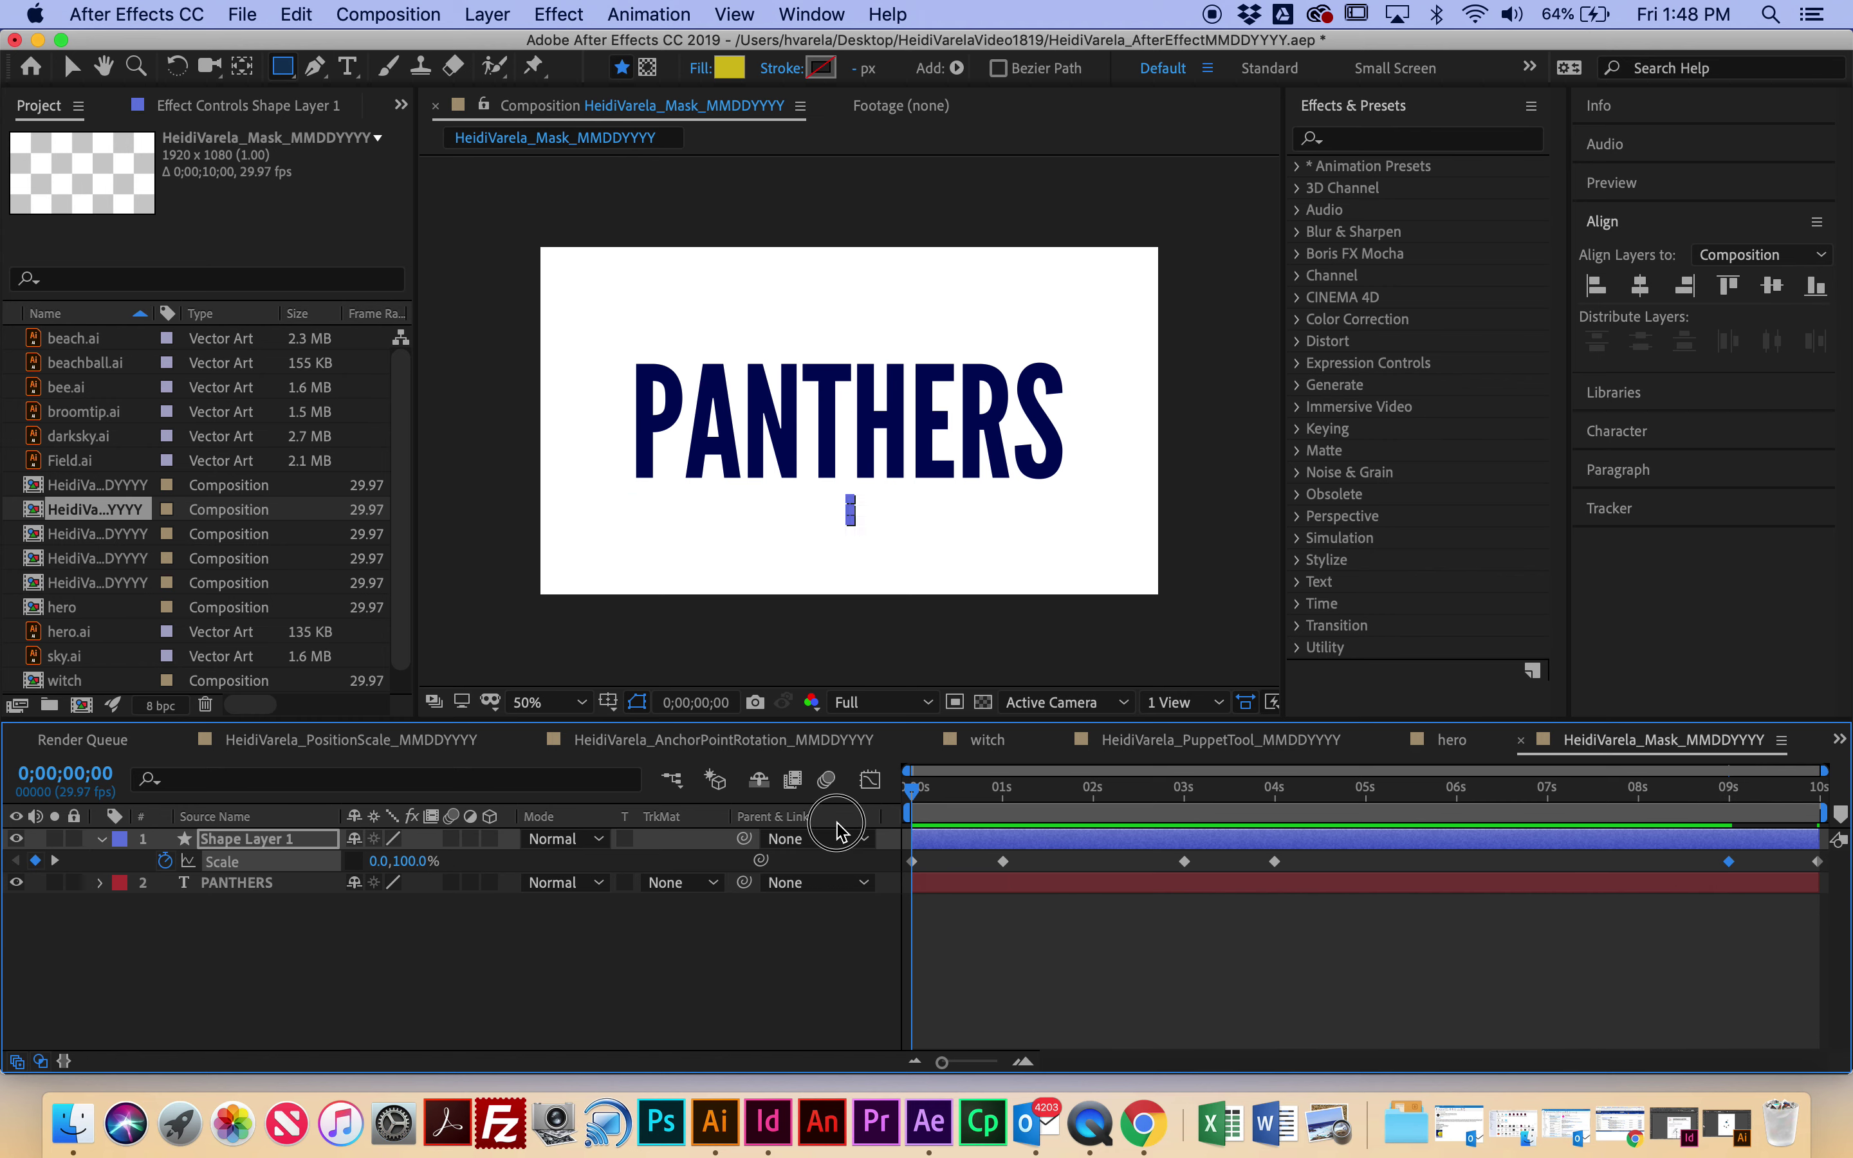
Step: Preview the scale animation, scrub back near the start, and reveal Shape Layer 1's Position
{"action": "key", "text": "space"}
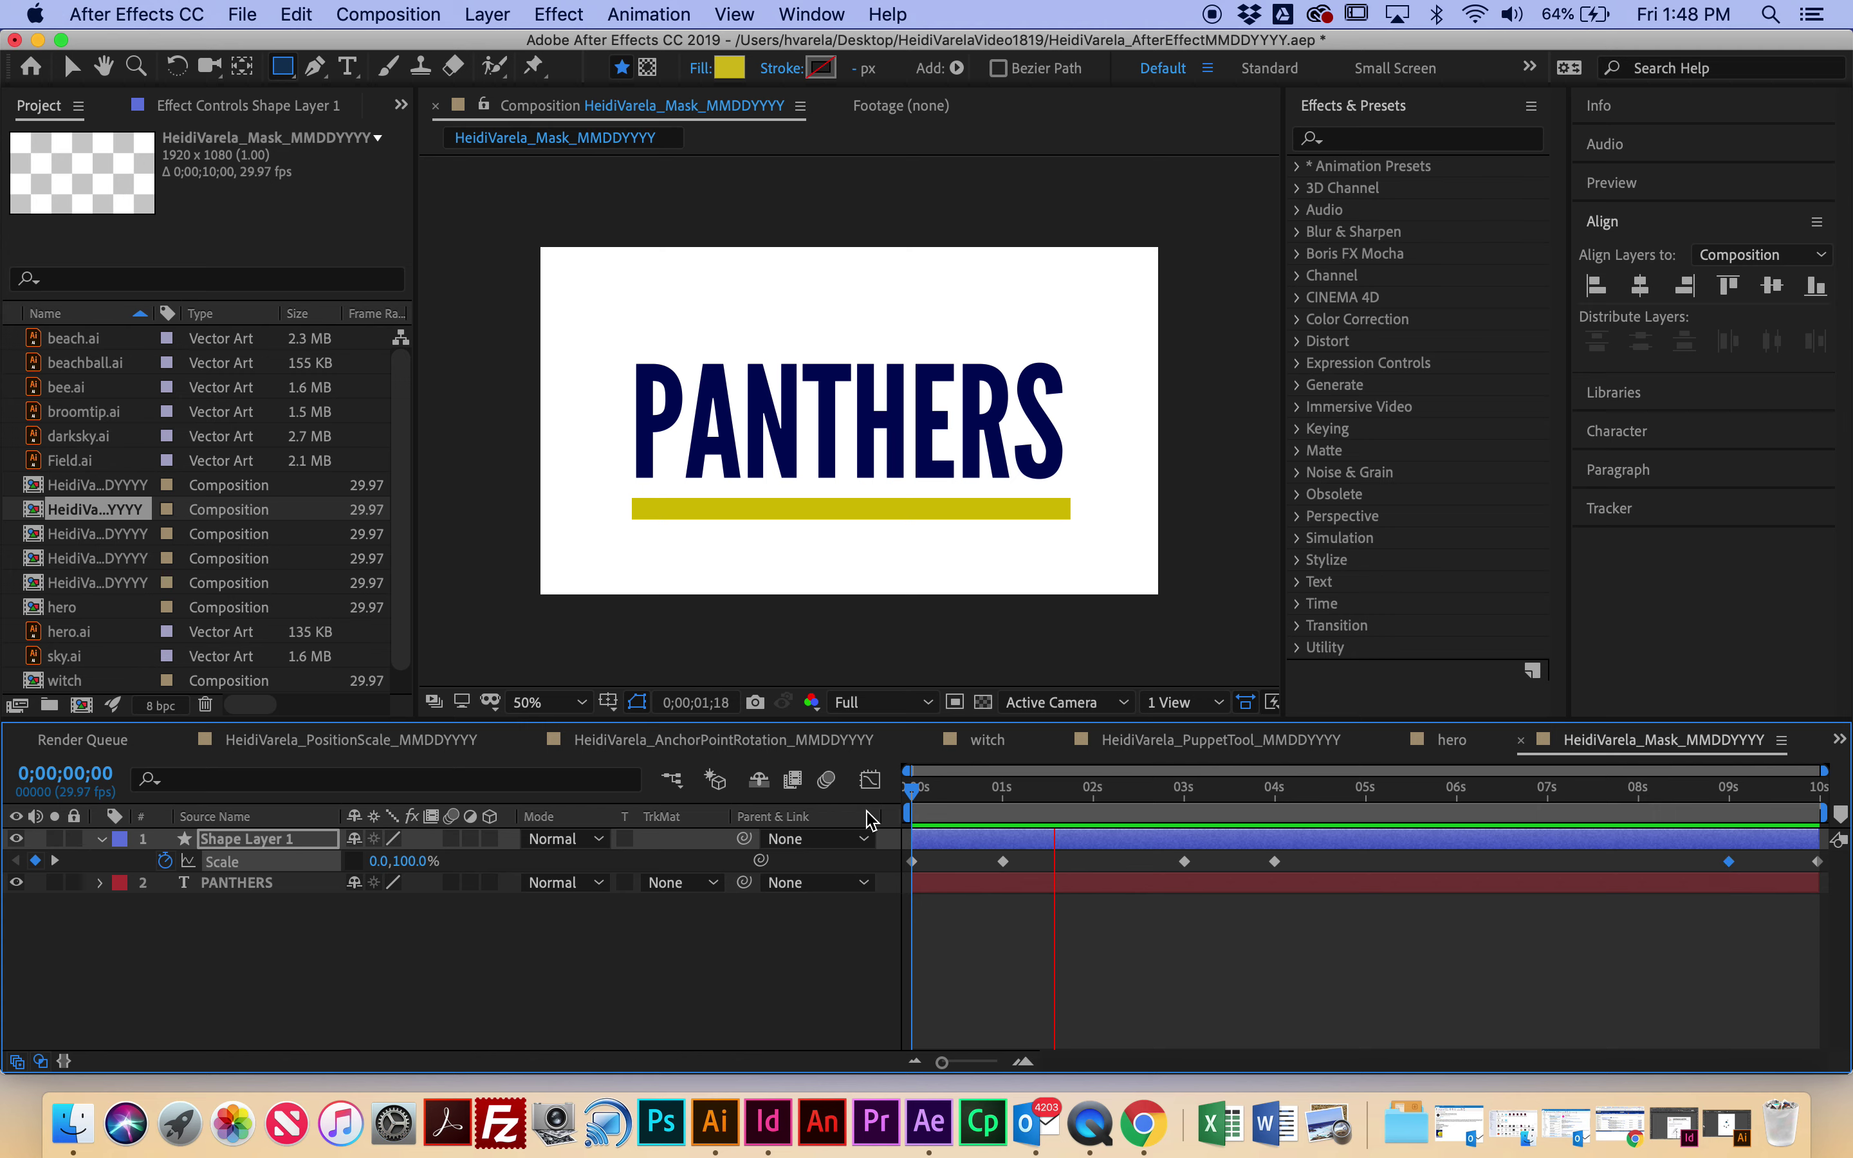
{"action": "key", "text": "space"}
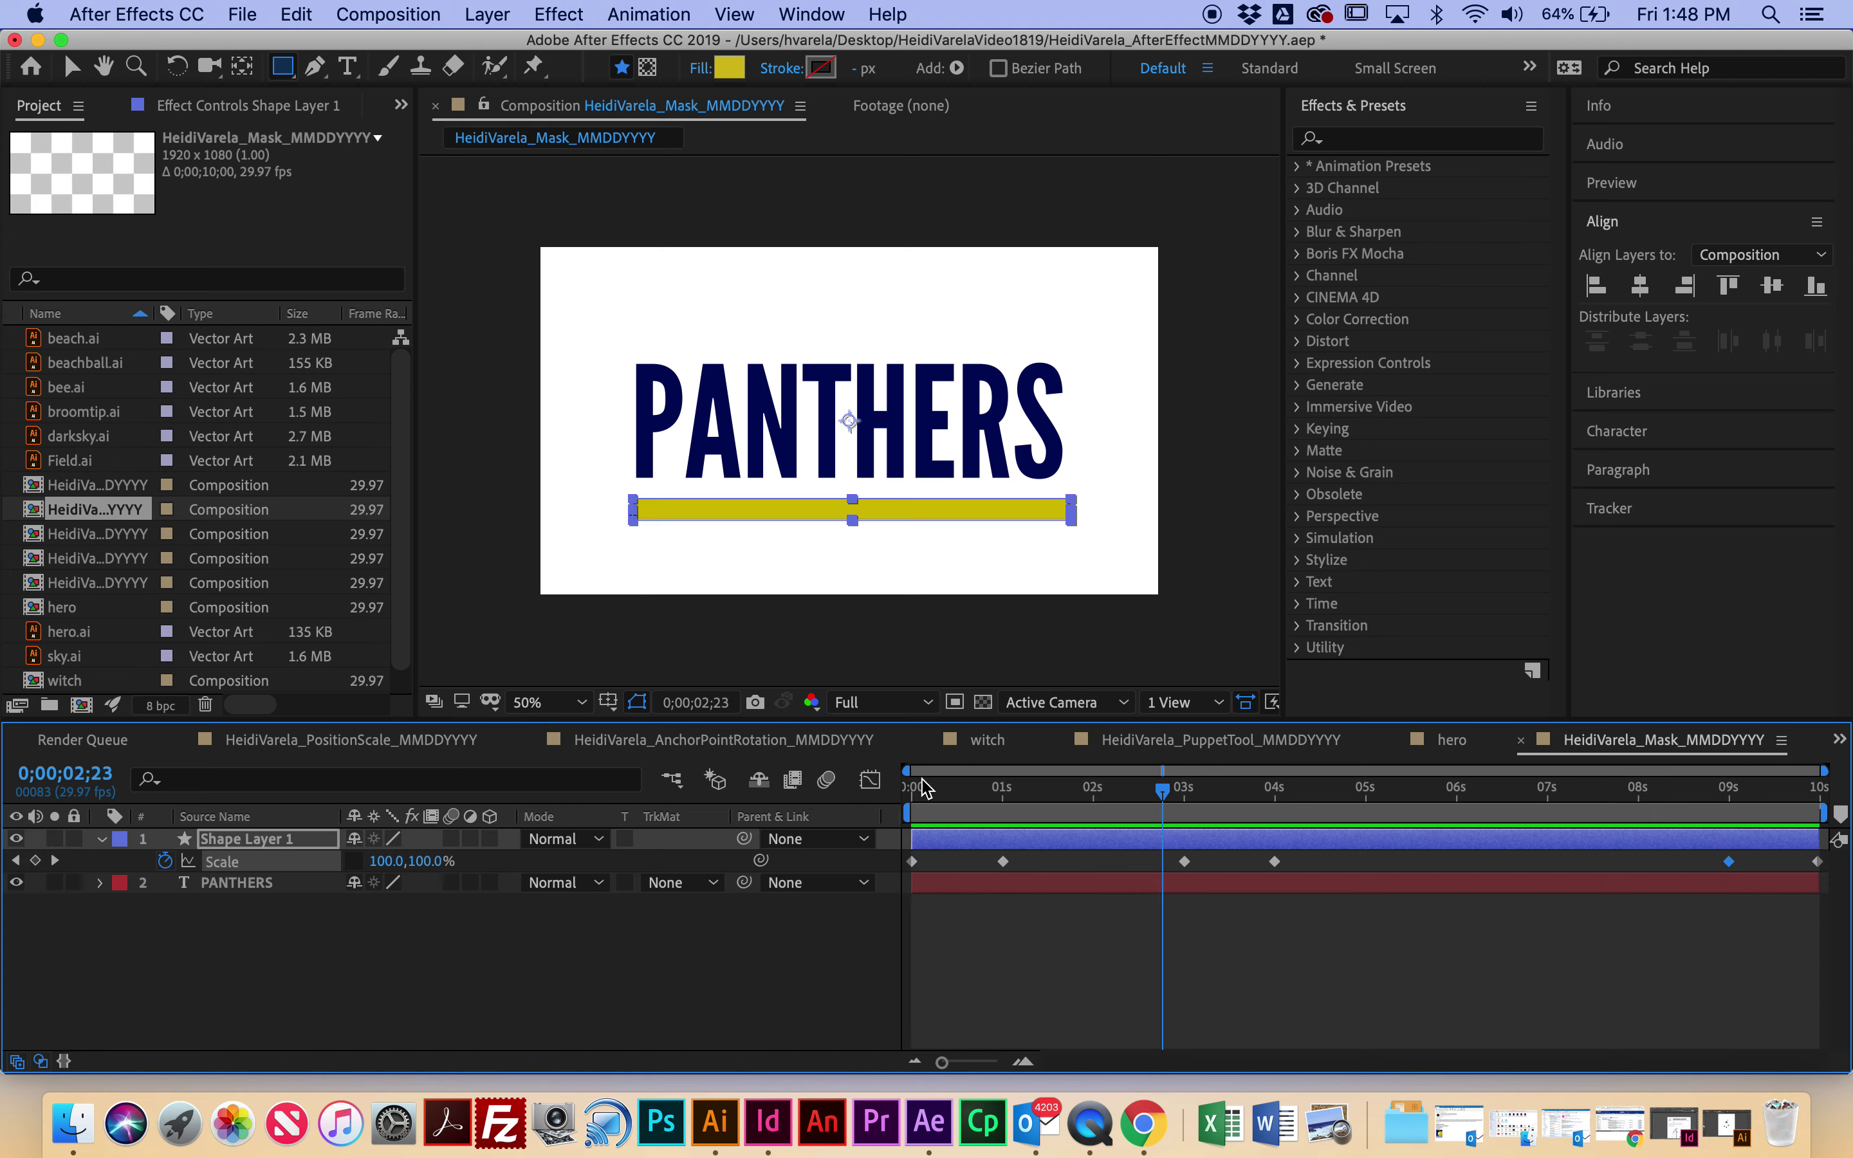
{"action": "left_click_drag", "start_coordinate": [1163, 790], "coordinate": [838, 835]}
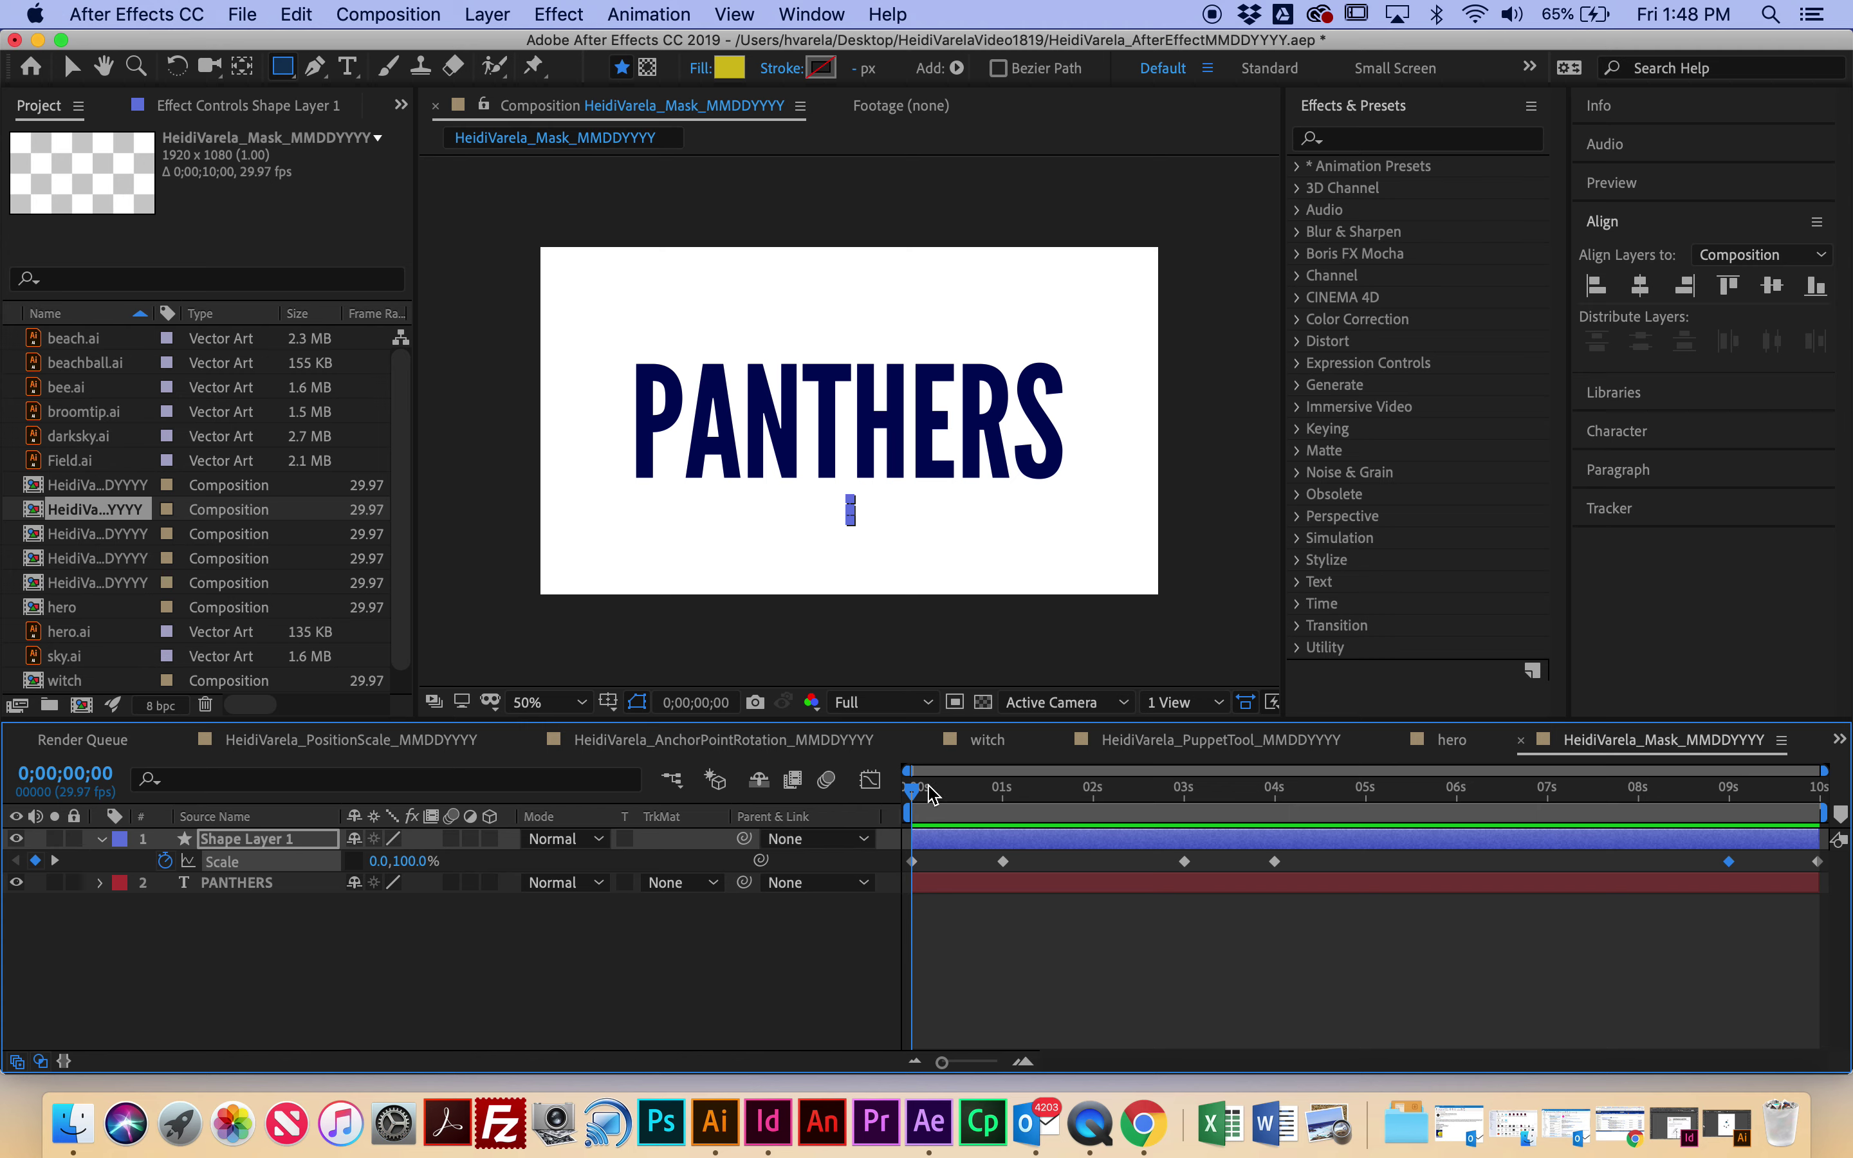
{"action": "key", "text": "p"}
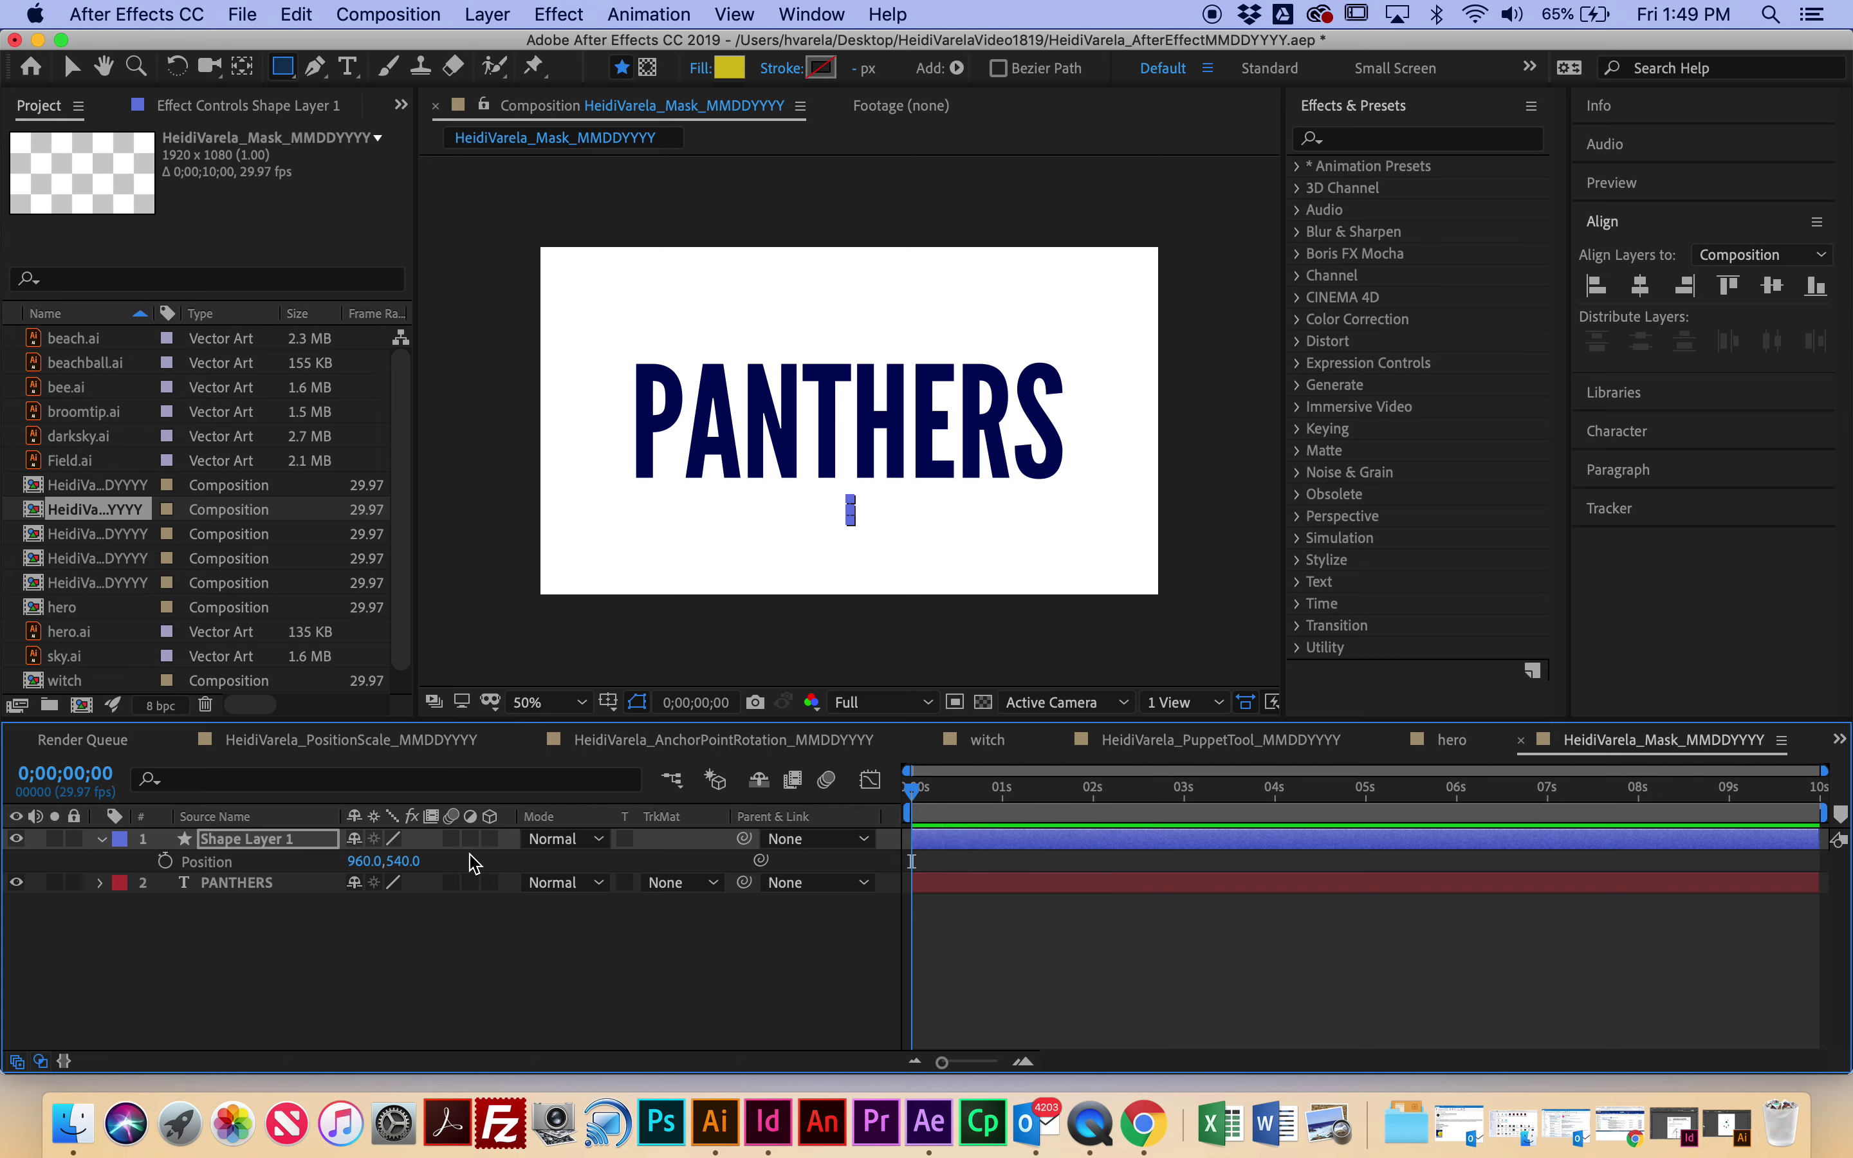
Step: Keyframe the bar's Position at 0s and 1s, then raise it to 960.0, -11.0 at 3 seconds
{"action": "left_click", "coordinate": [165, 862]}
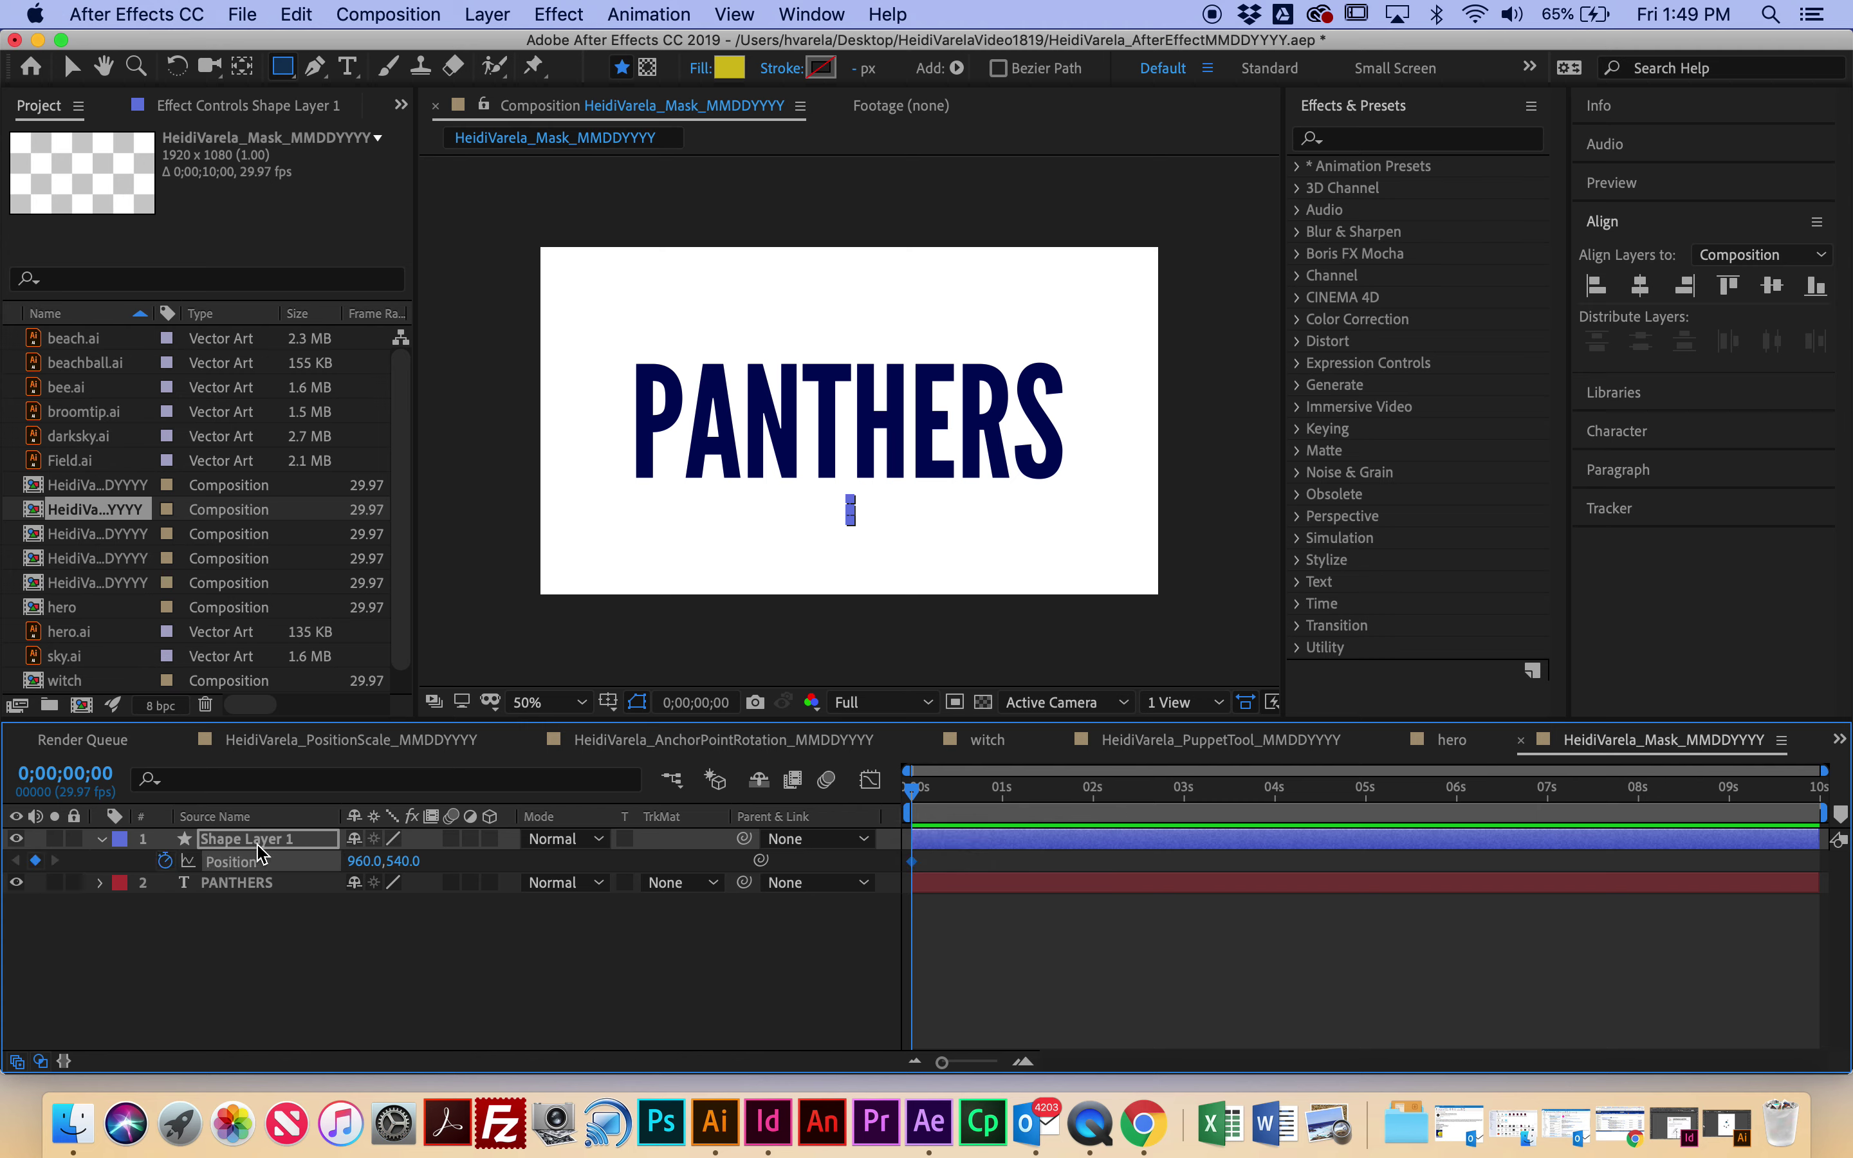
{"action": "left_click_drag", "start_coordinate": [912, 788], "coordinate": [1003, 809]}
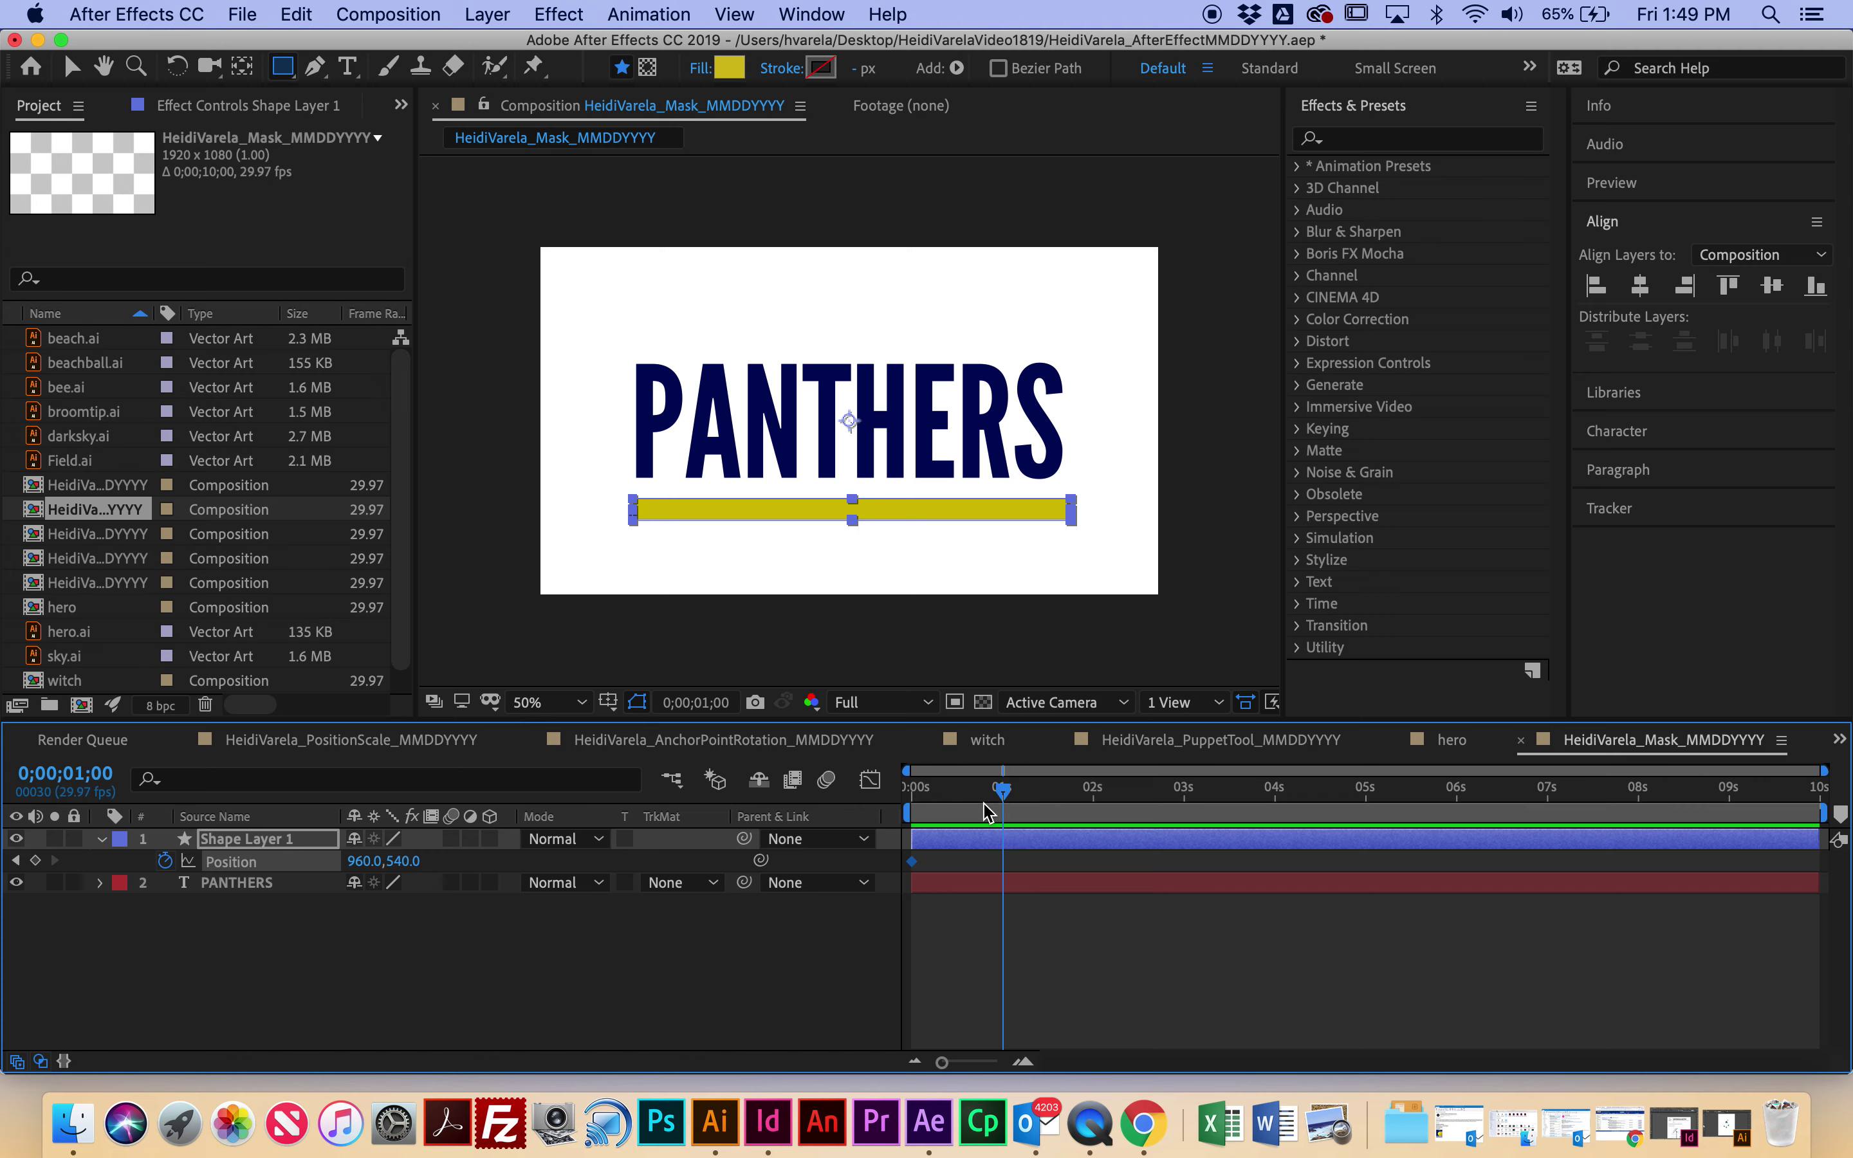
{"action": "mouse_move", "coordinate": [1004, 799]}
{"action": "left_mouse_down"}
{"action": "mouse_move", "coordinate": [1021, 799]}
{"action": "mouse_move", "coordinate": [1003, 799]}
{"action": "left_mouse_up"}
{"action": "key", "text": "super+v"}
{"action": "left_click_drag", "start_coordinate": [1009, 802], "coordinate": [1185, 808]}
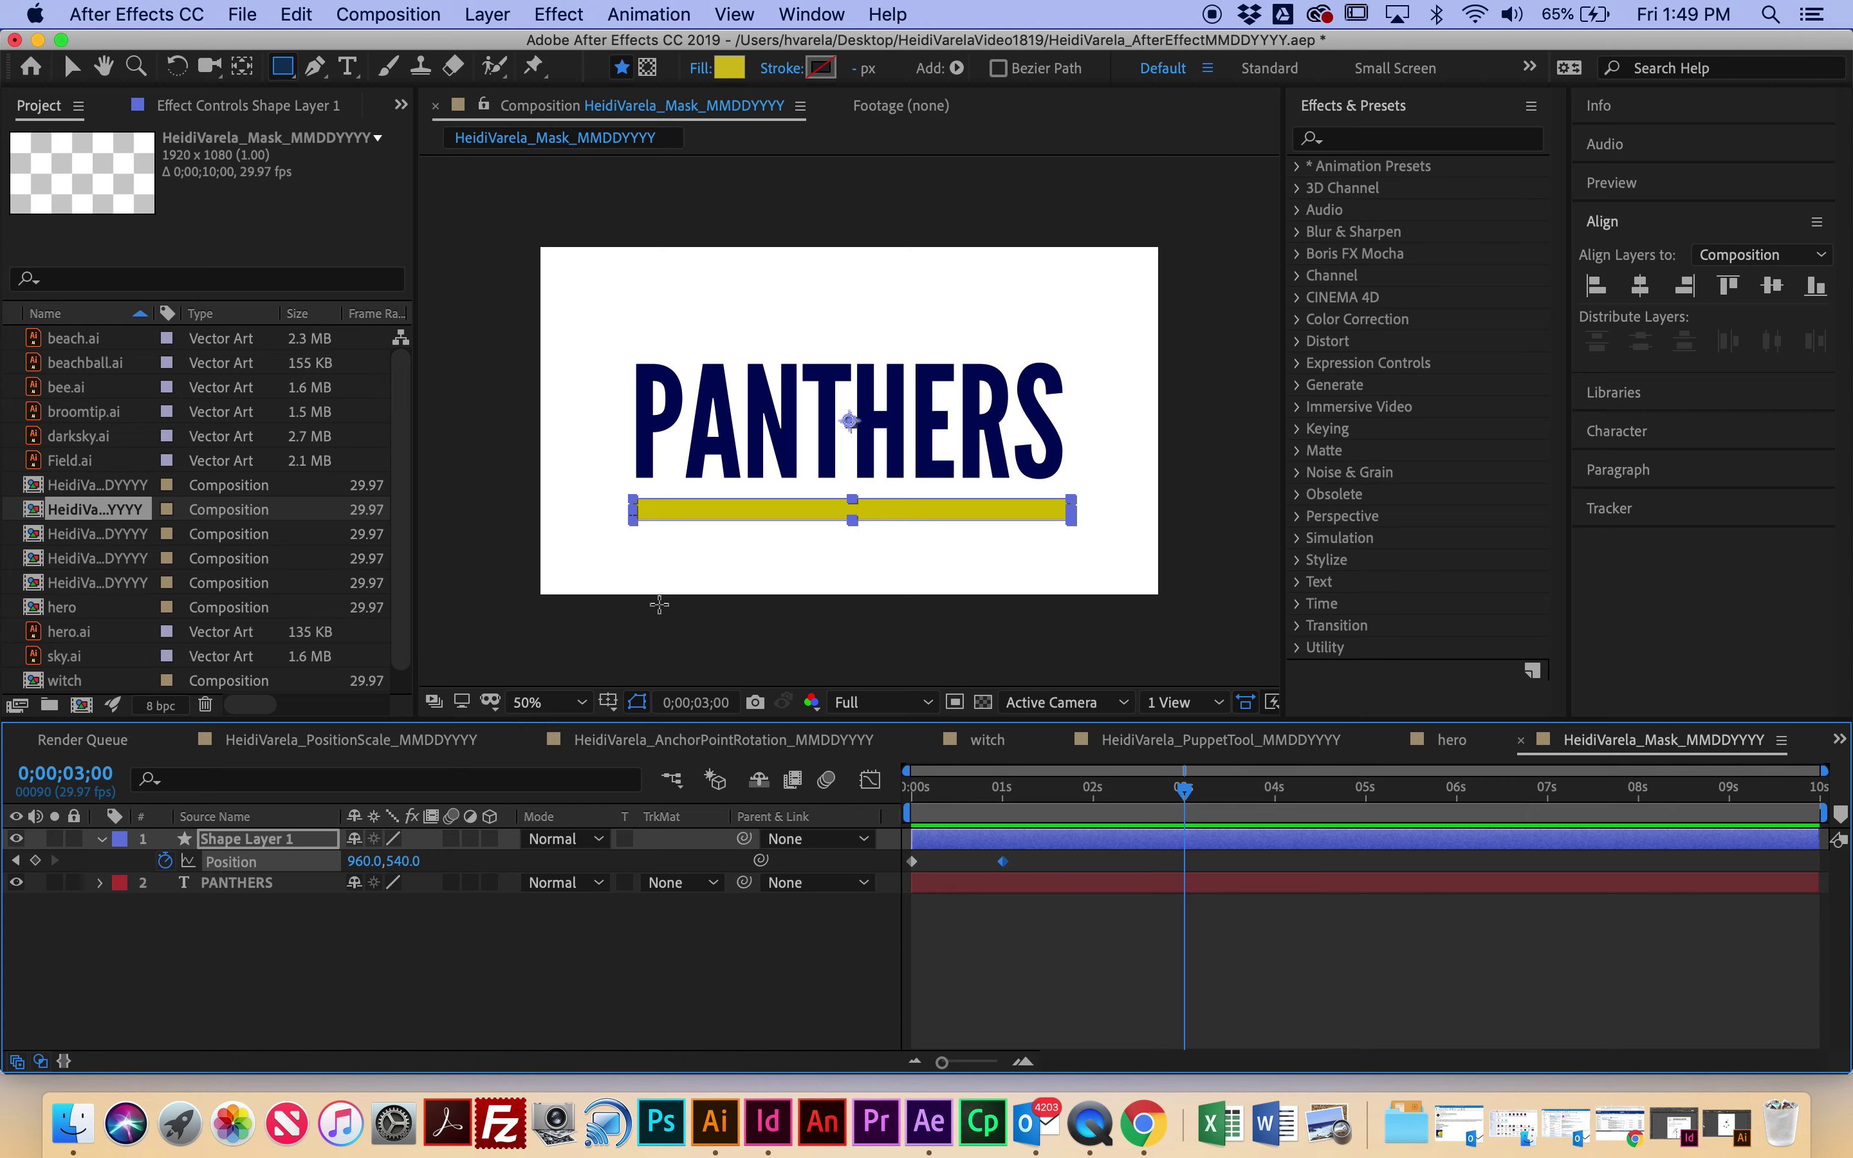
{"action": "left_click_drag", "start_coordinate": [366, 861], "coordinate": [6, 720]}
{"action": "key", "text": "super+z"}
{"action": "left_click_drag", "start_coordinate": [403, 860], "coordinate": [242, 852]}
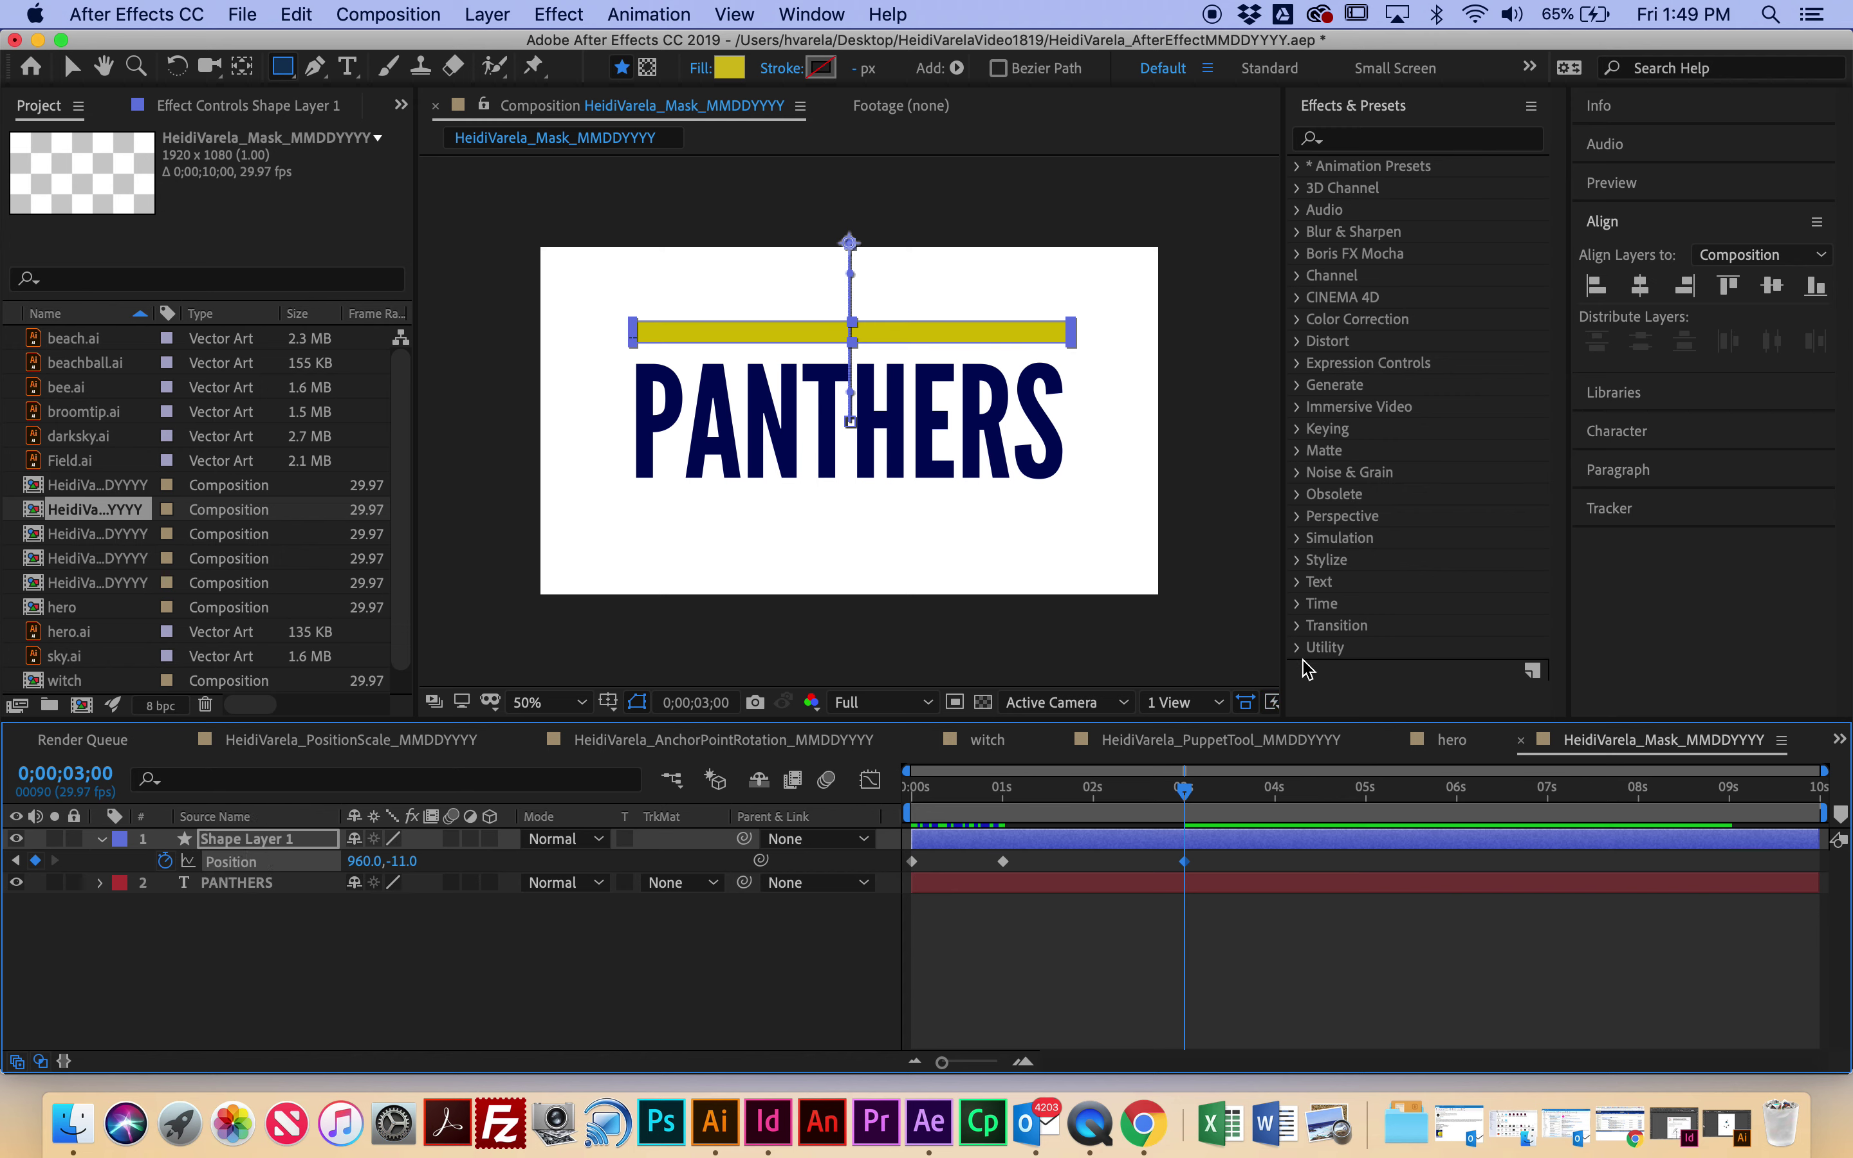
Step: Hold the bar with a Position keyframe at 8s, return it to 960.0, 540.0 just after 9s, and preview
{"action": "left_click_drag", "start_coordinate": [1184, 793], "coordinate": [1639, 815]}
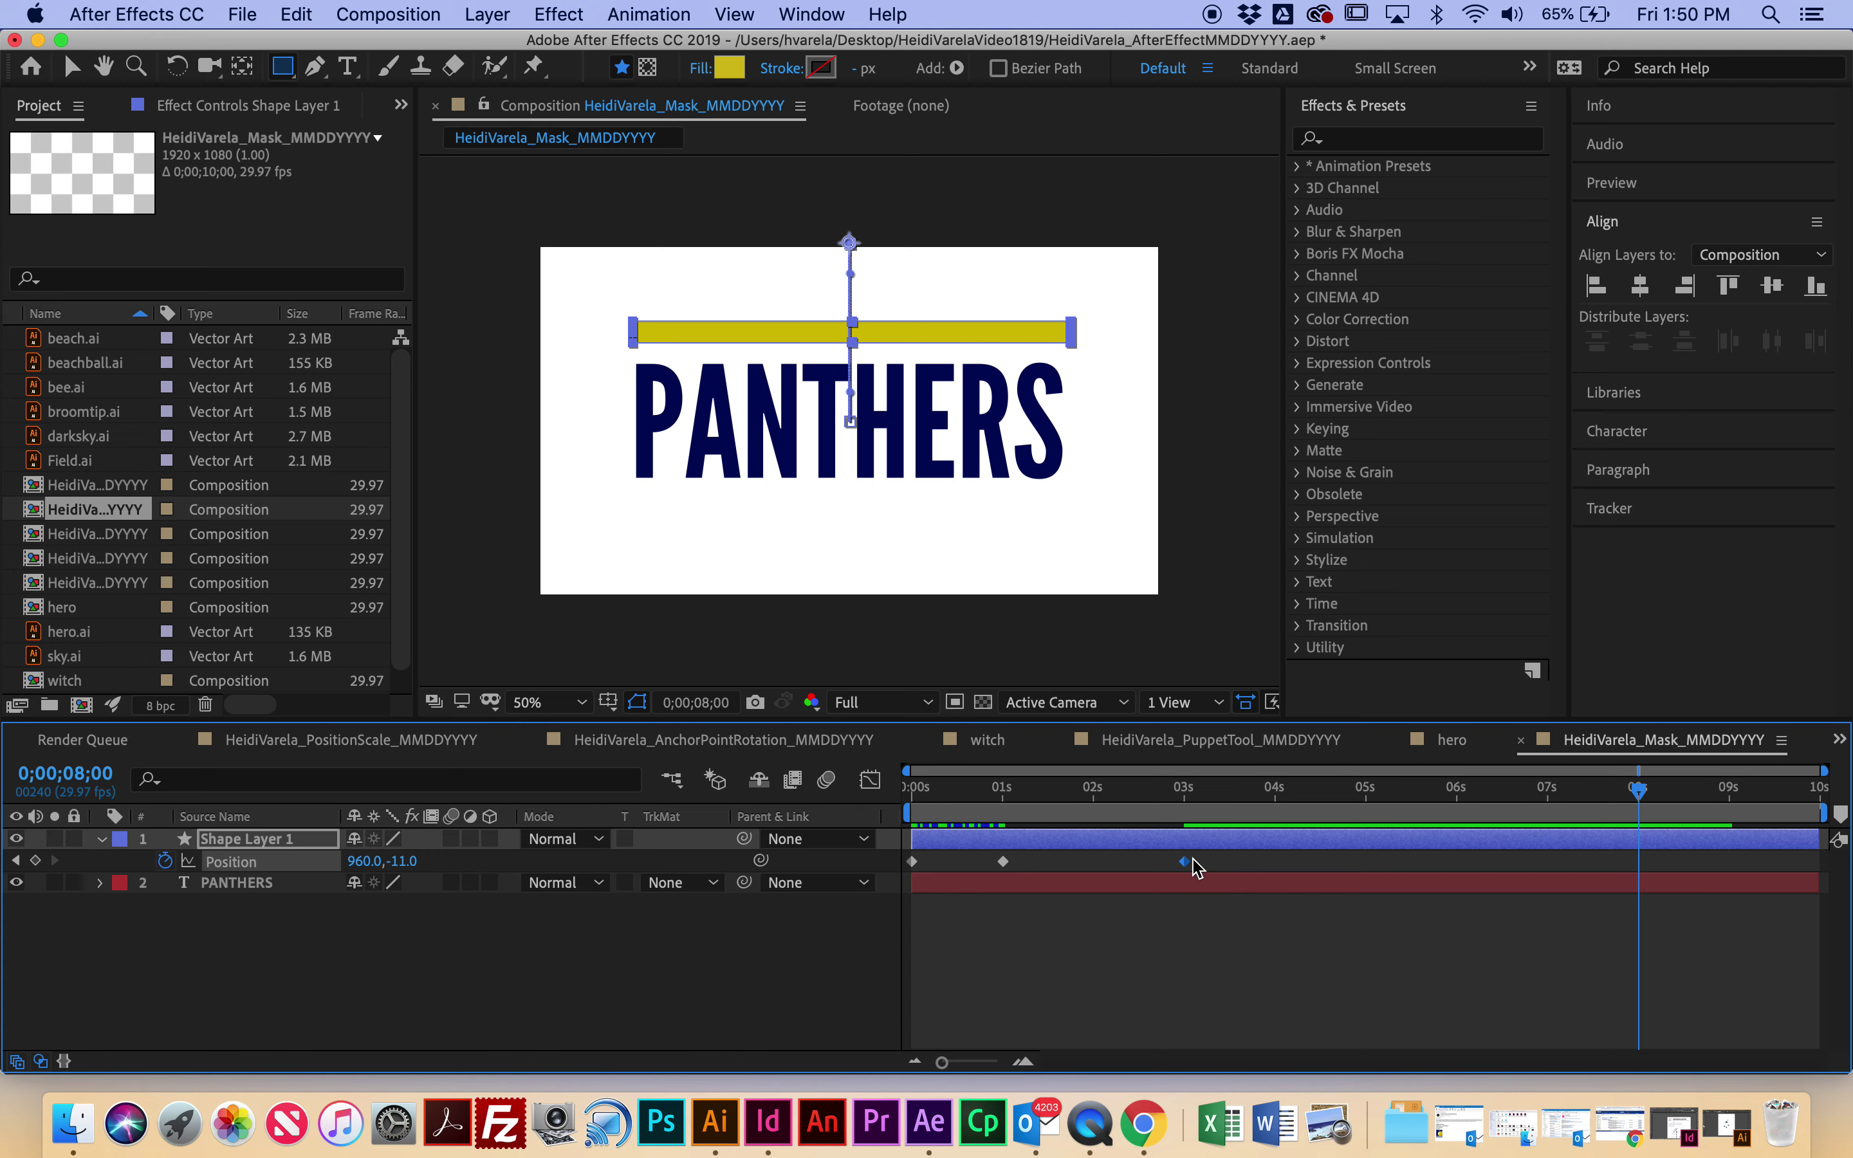
{"action": "key", "text": "alt+shift+p"}
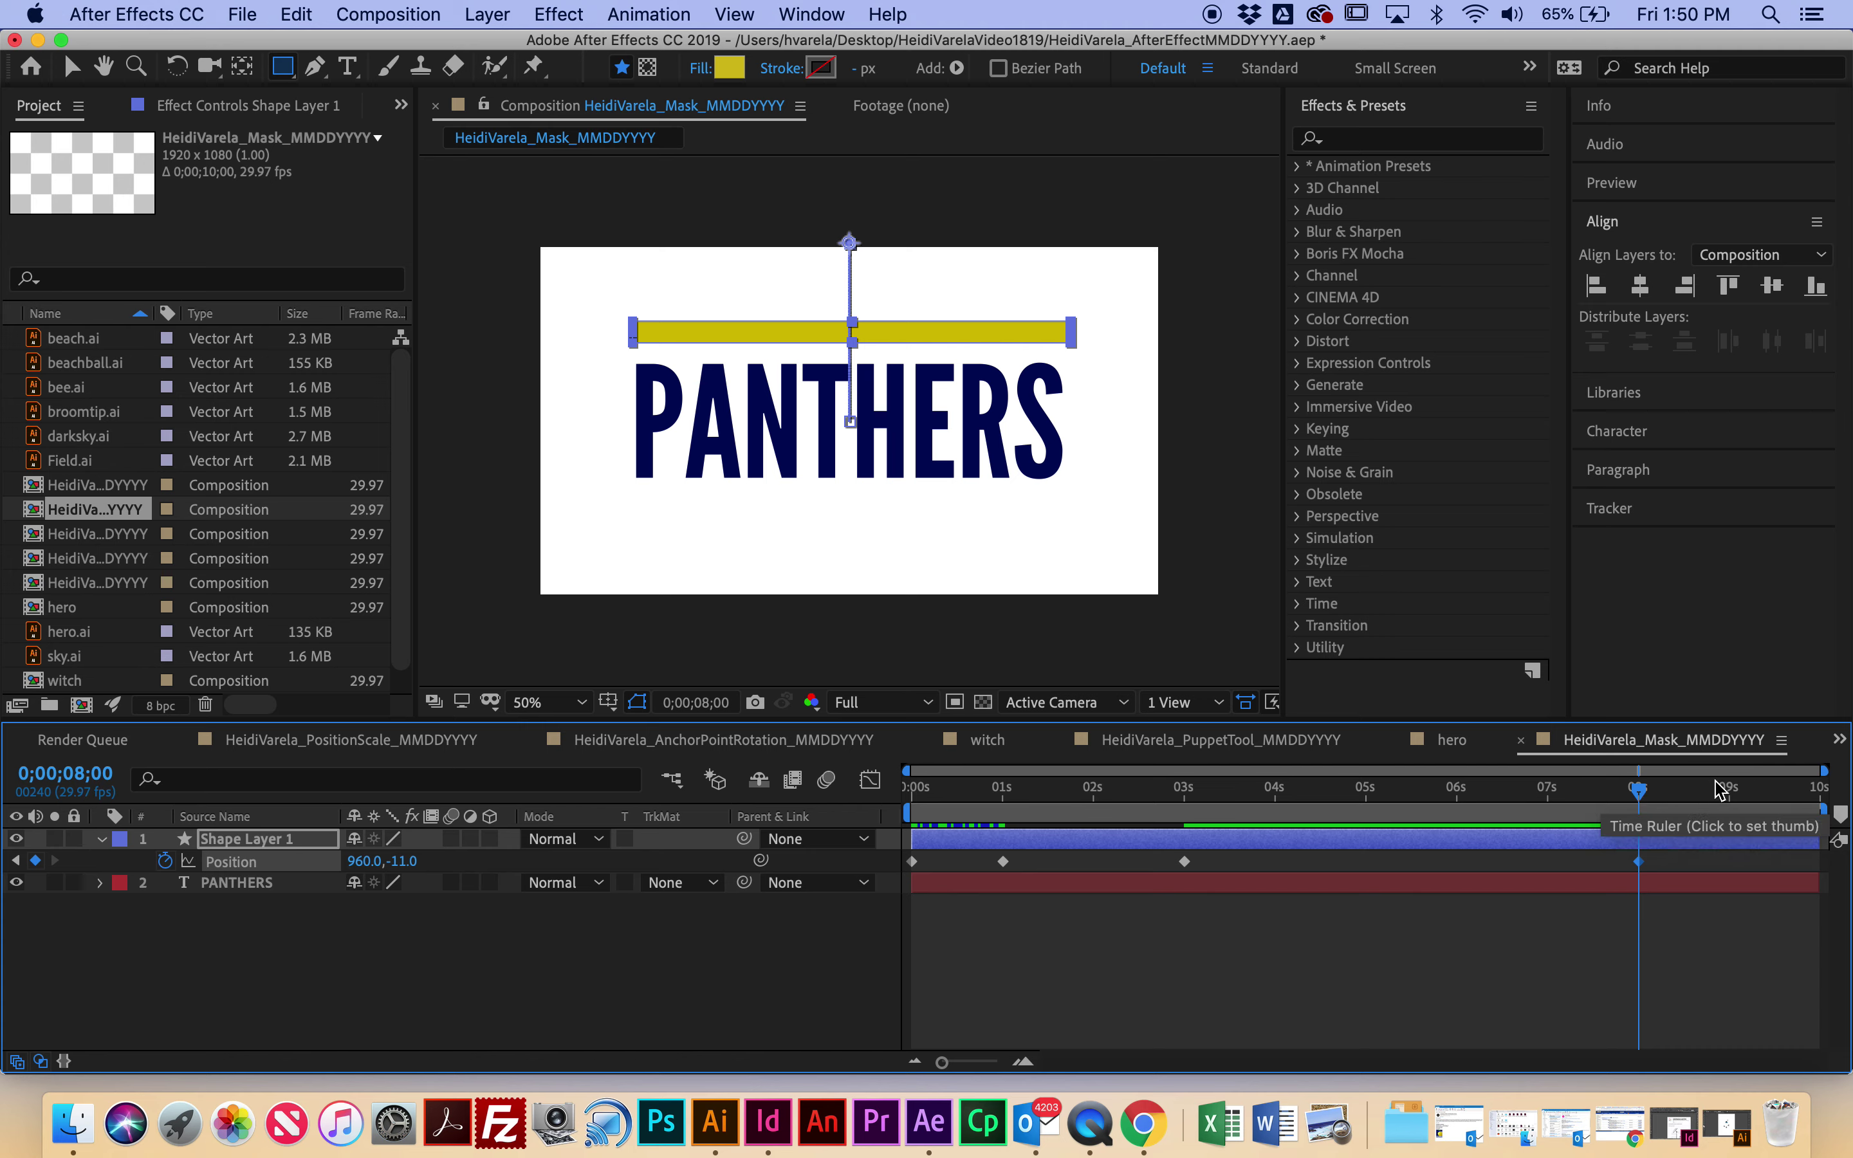
{"action": "left_click_drag", "start_coordinate": [1654, 802], "coordinate": [1742, 815]}
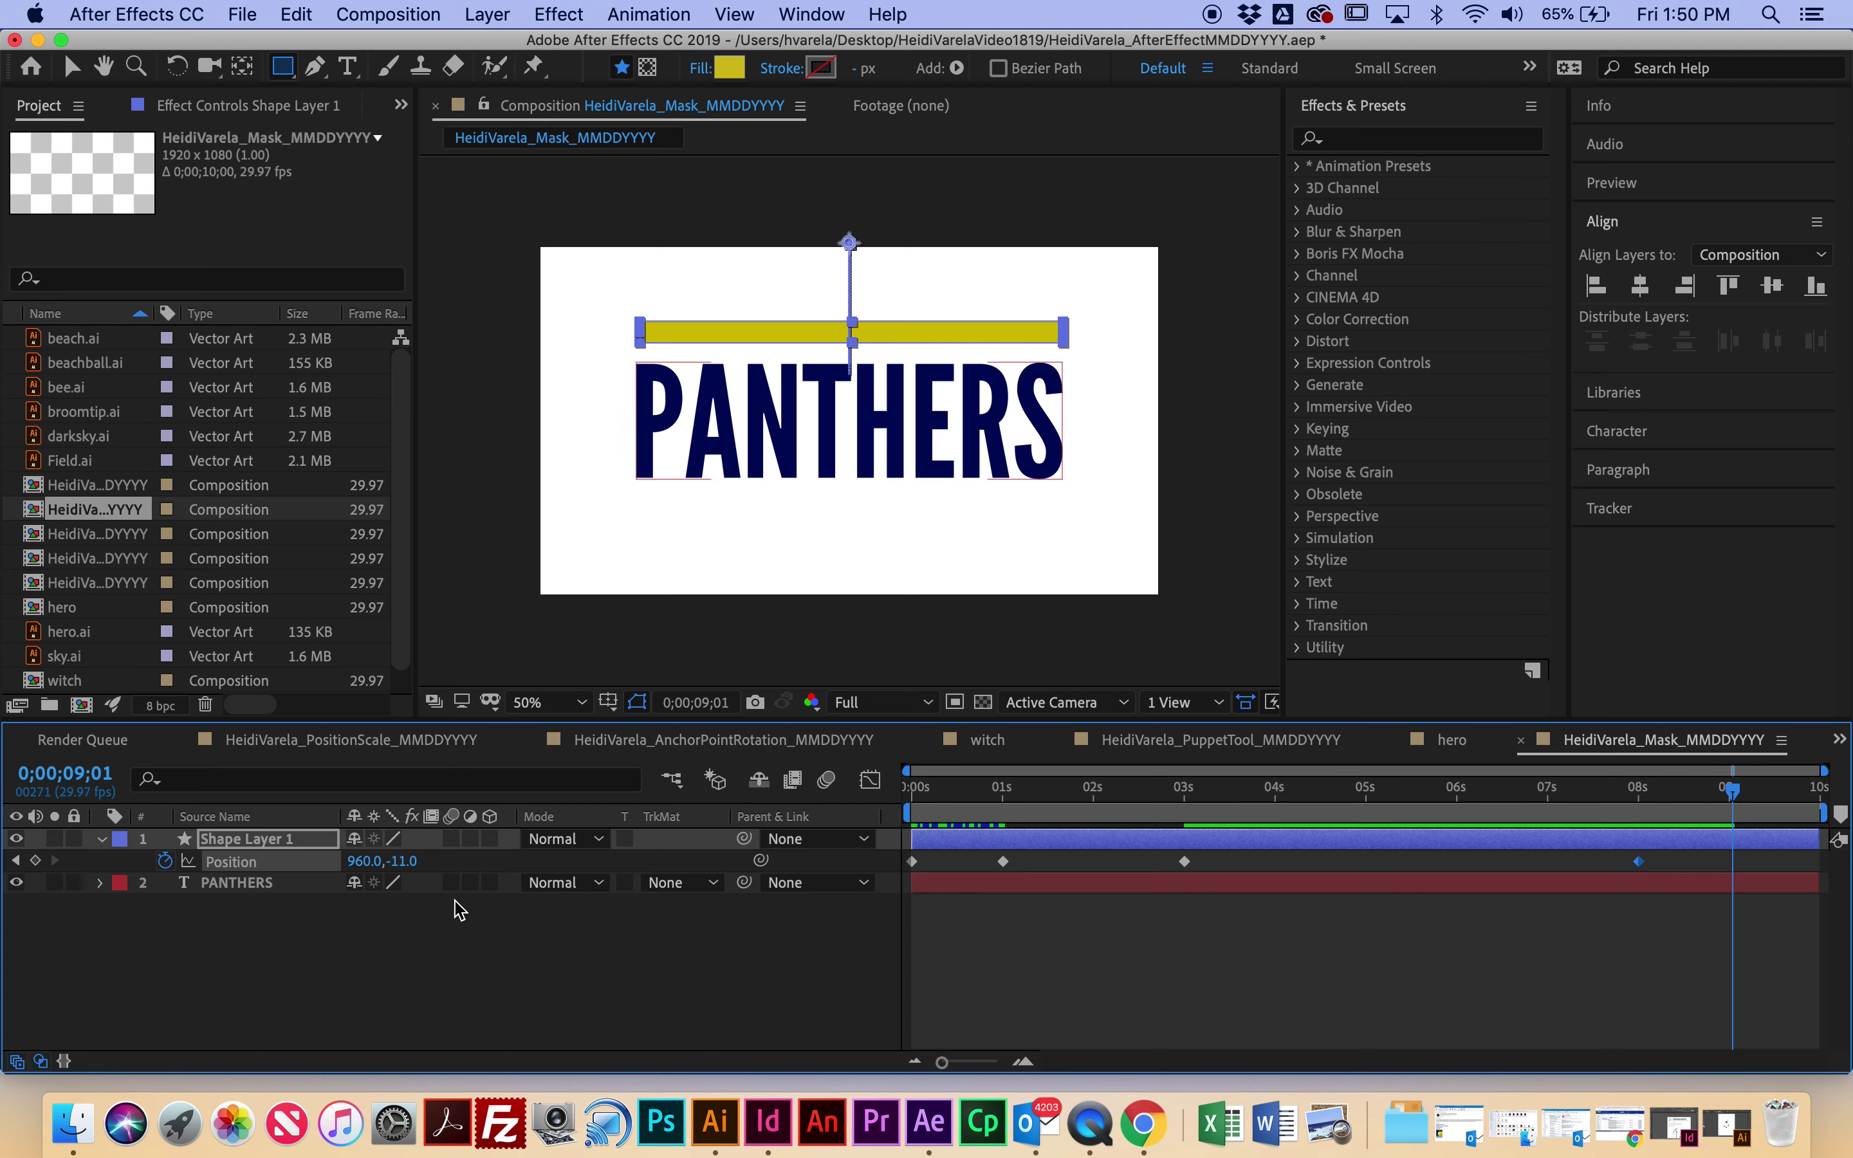
{"action": "left_click_drag", "start_coordinate": [398, 871], "coordinate": [1133, 853]}
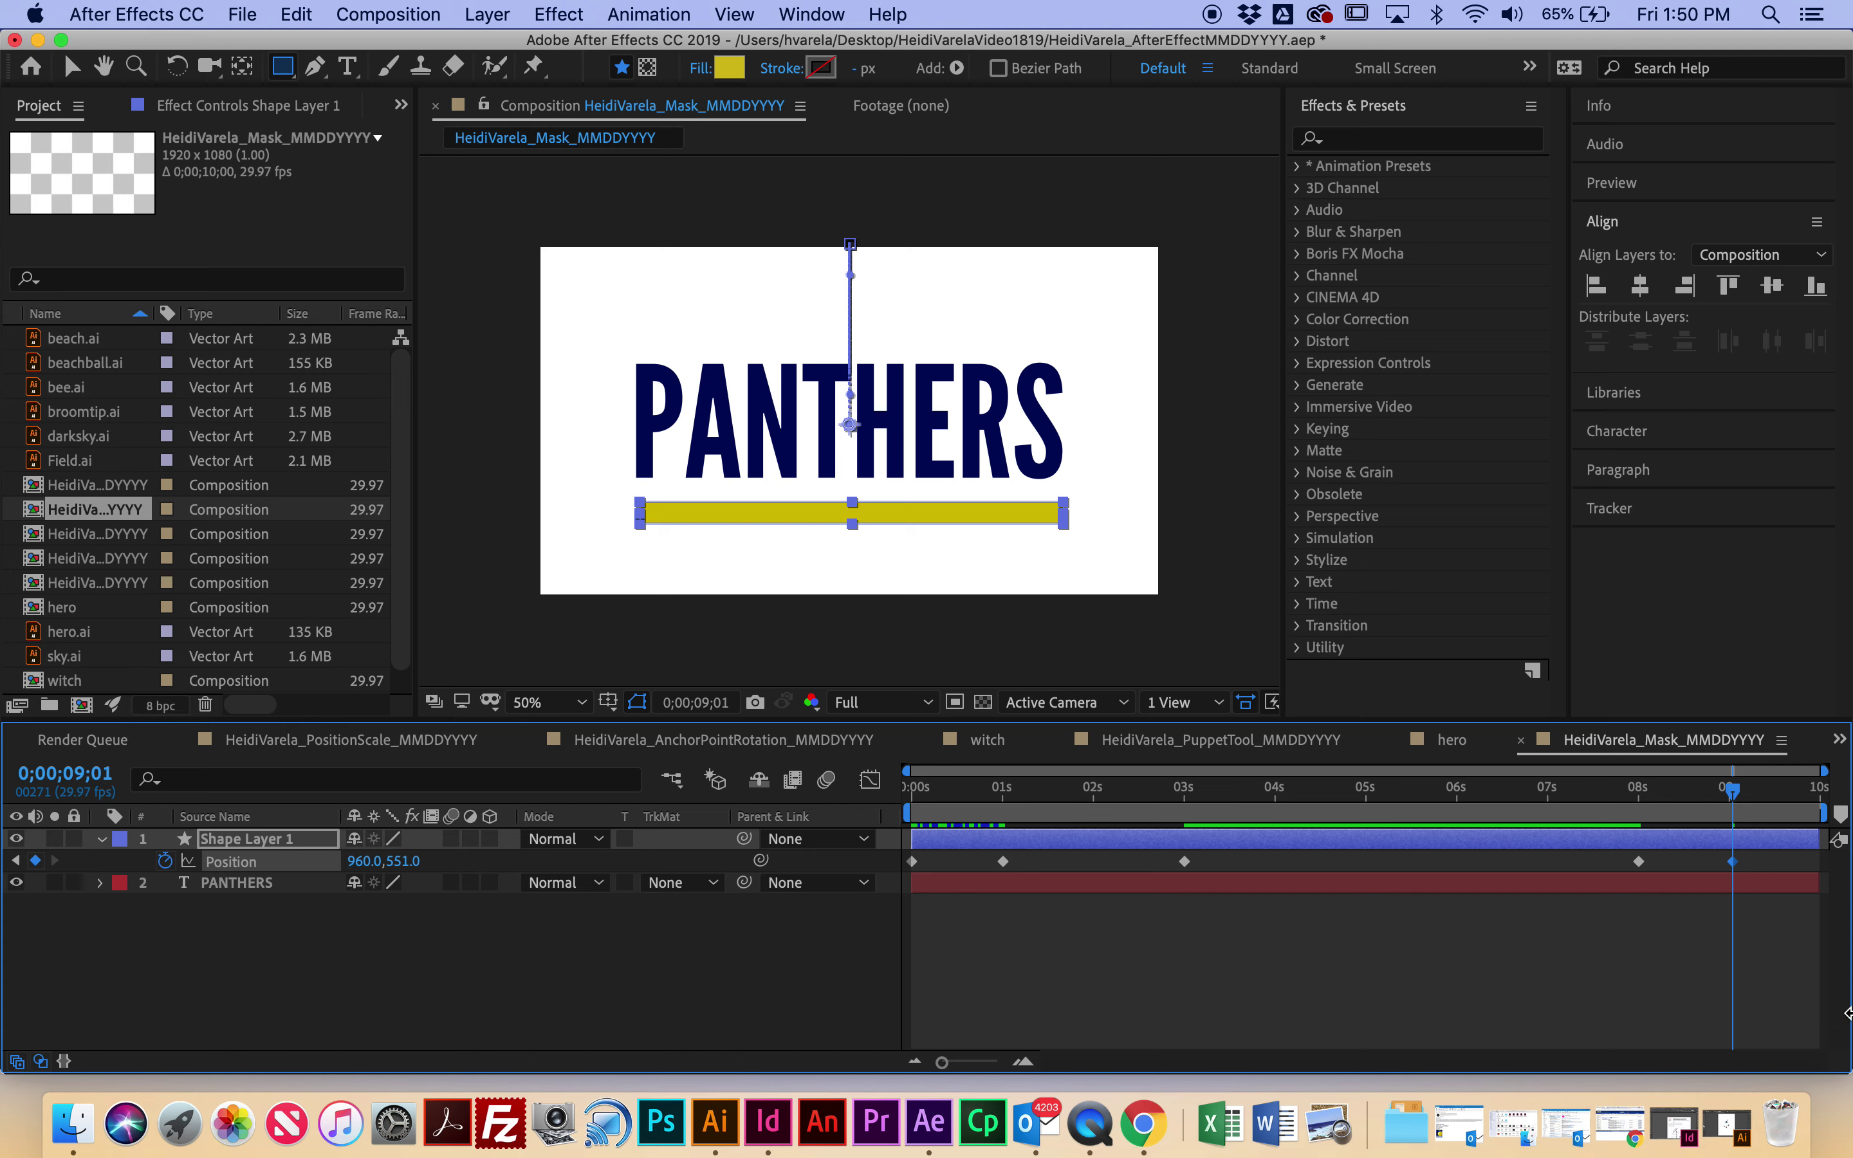
{"action": "key", "text": "space"}
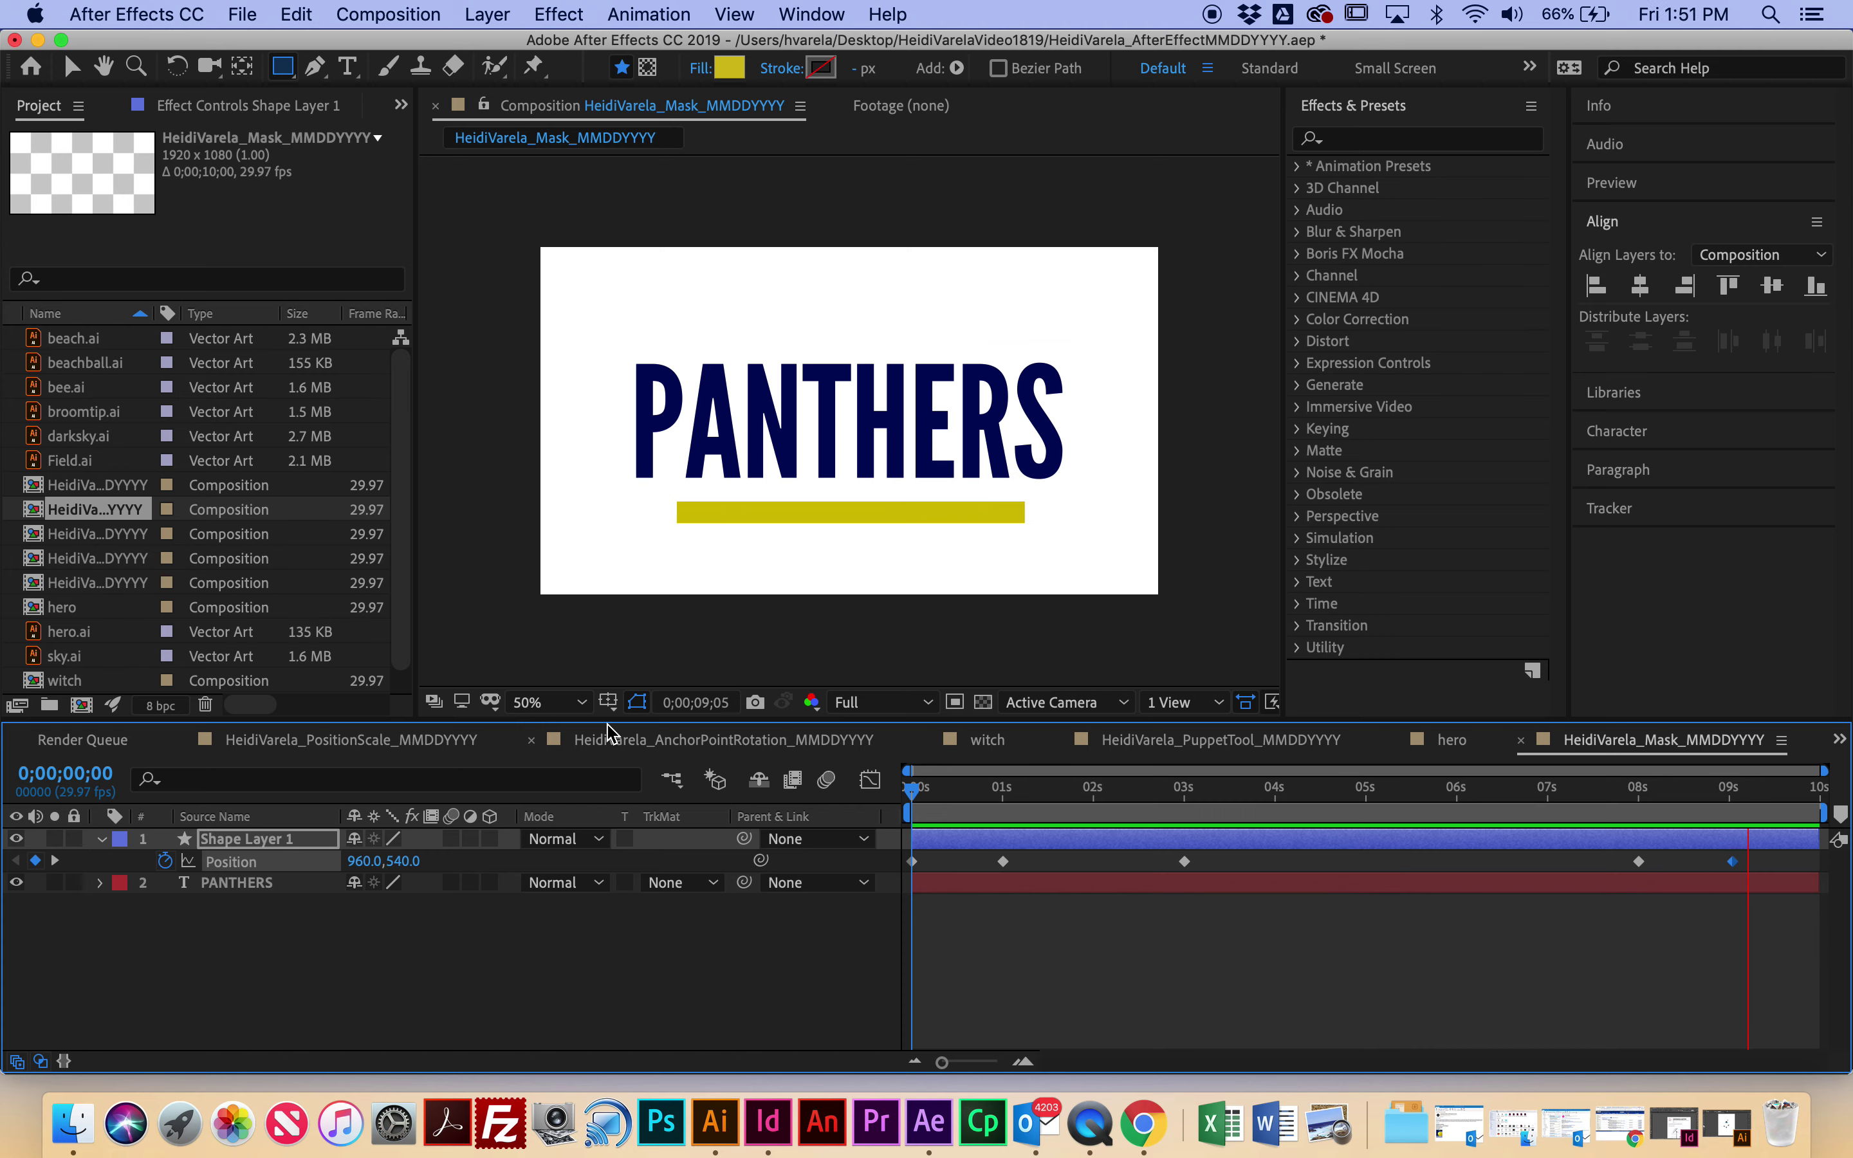
{"action": "key", "text": "space"}
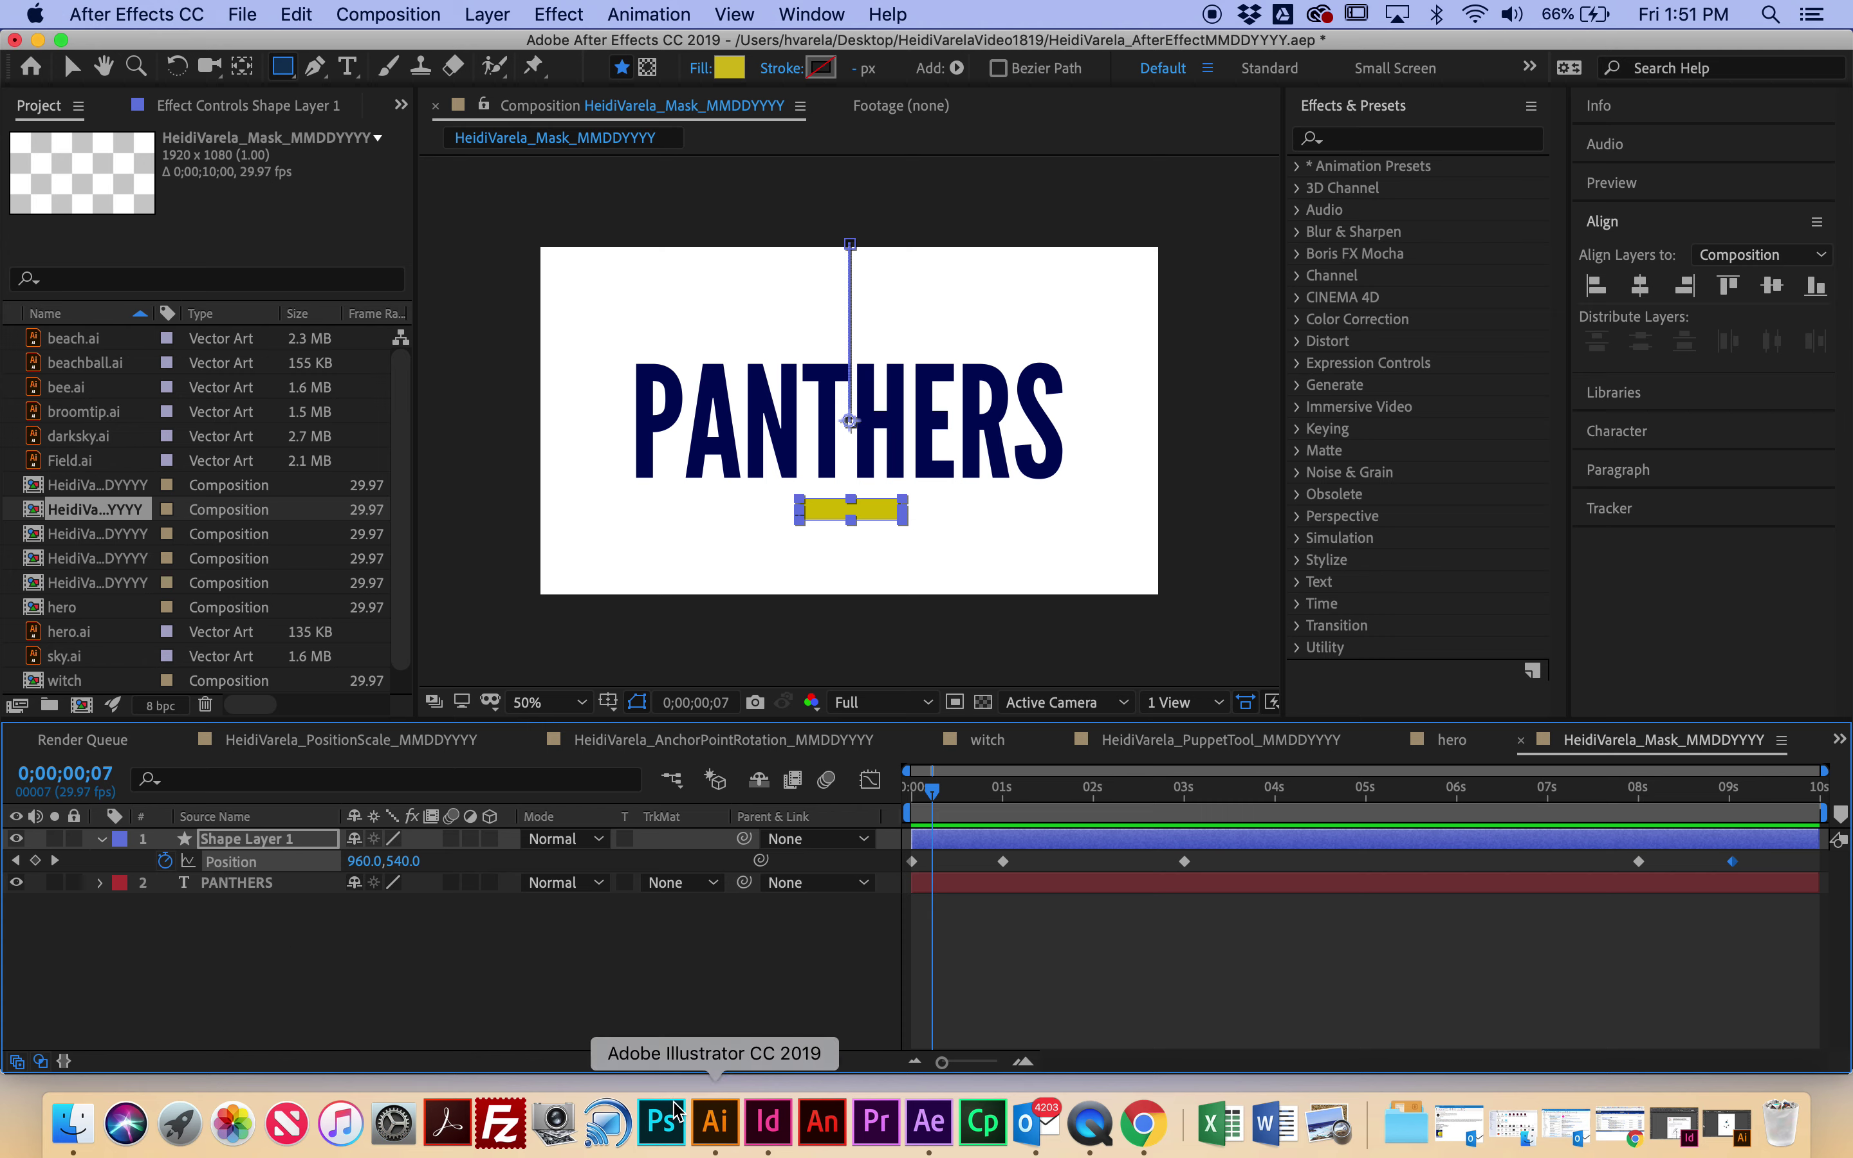
{"action": "left_click", "coordinate": [250, 888]}
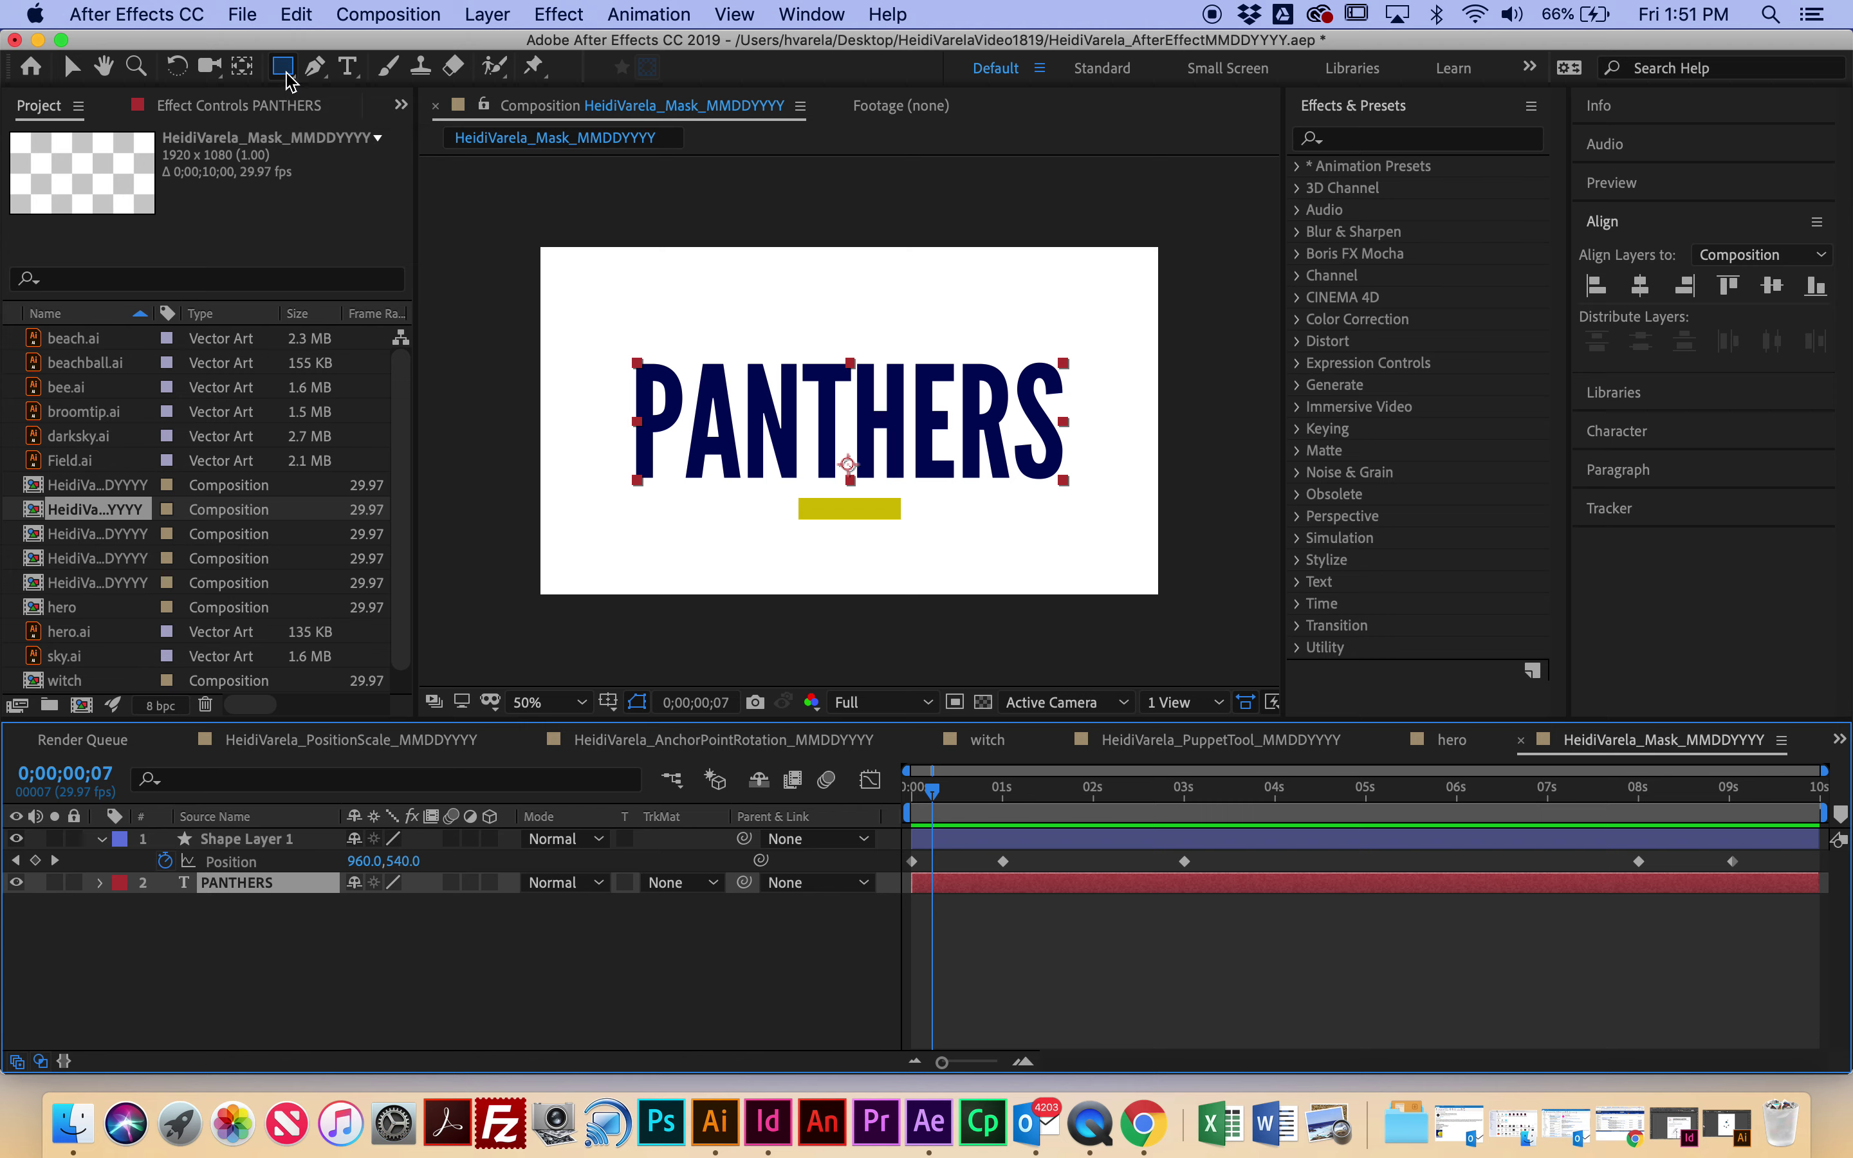
Step: Draw rectangular Mask 1 around PANTHERS and keyframe its Mask Path at 0 seconds
{"action": "left_click_drag", "start_coordinate": [619, 347], "coordinate": [1075, 485]}
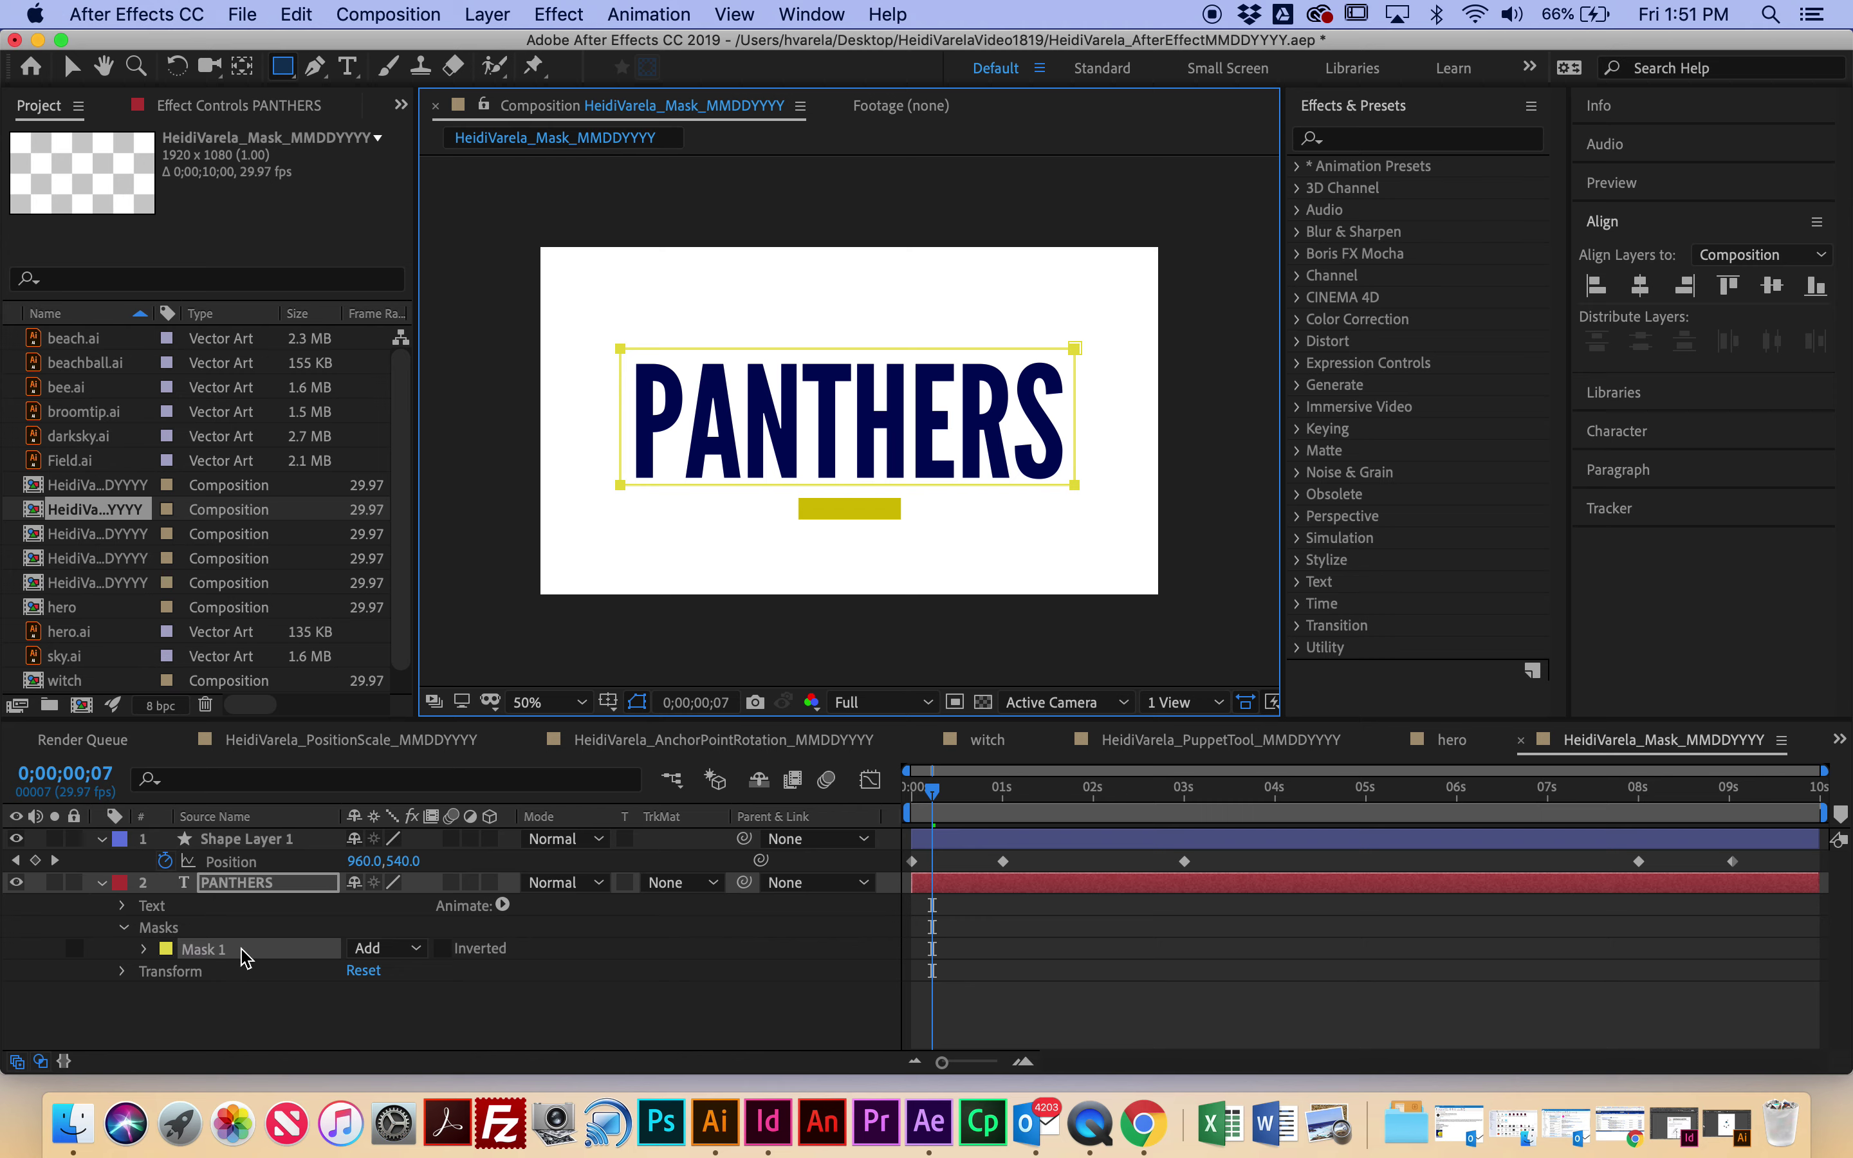
{"action": "left_click", "coordinate": [146, 949]}
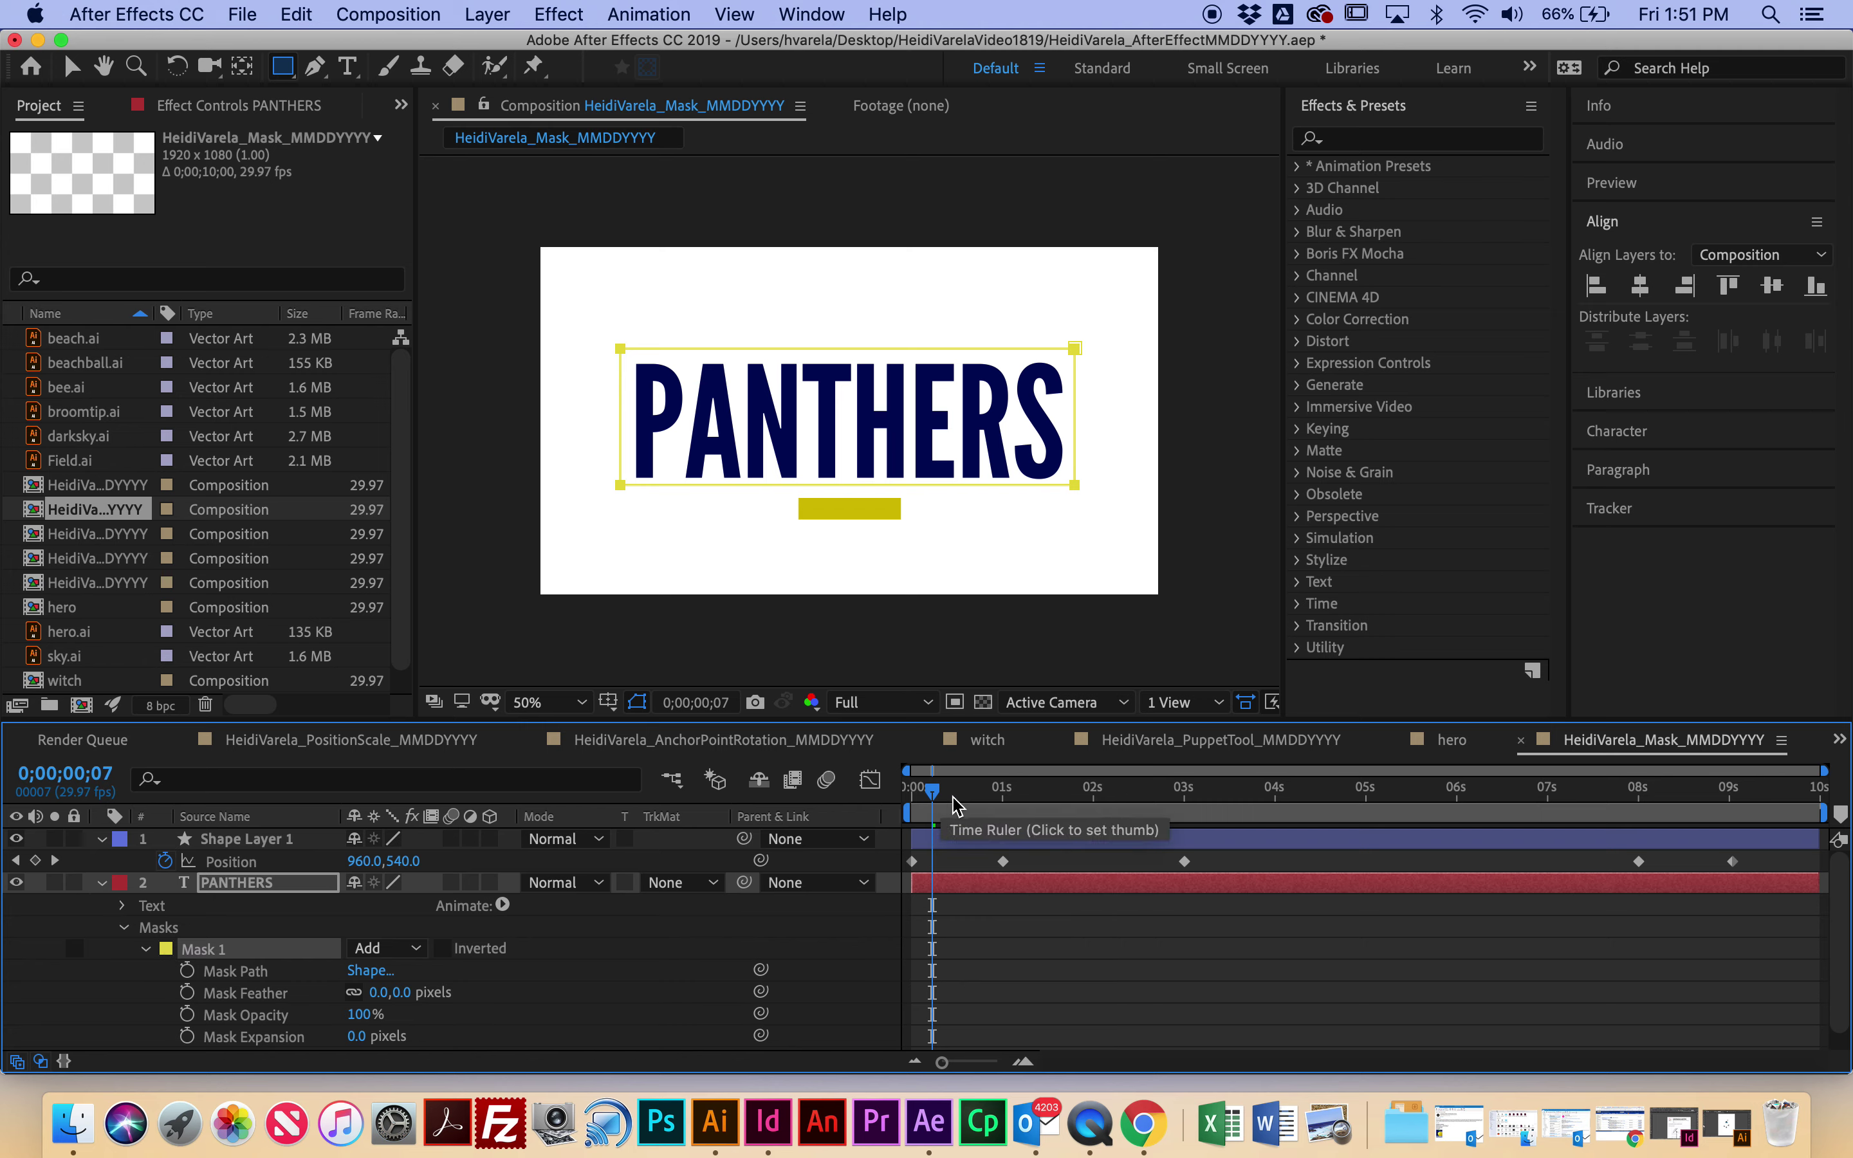
{"action": "left_click_drag", "start_coordinate": [931, 789], "coordinate": [873, 788]}
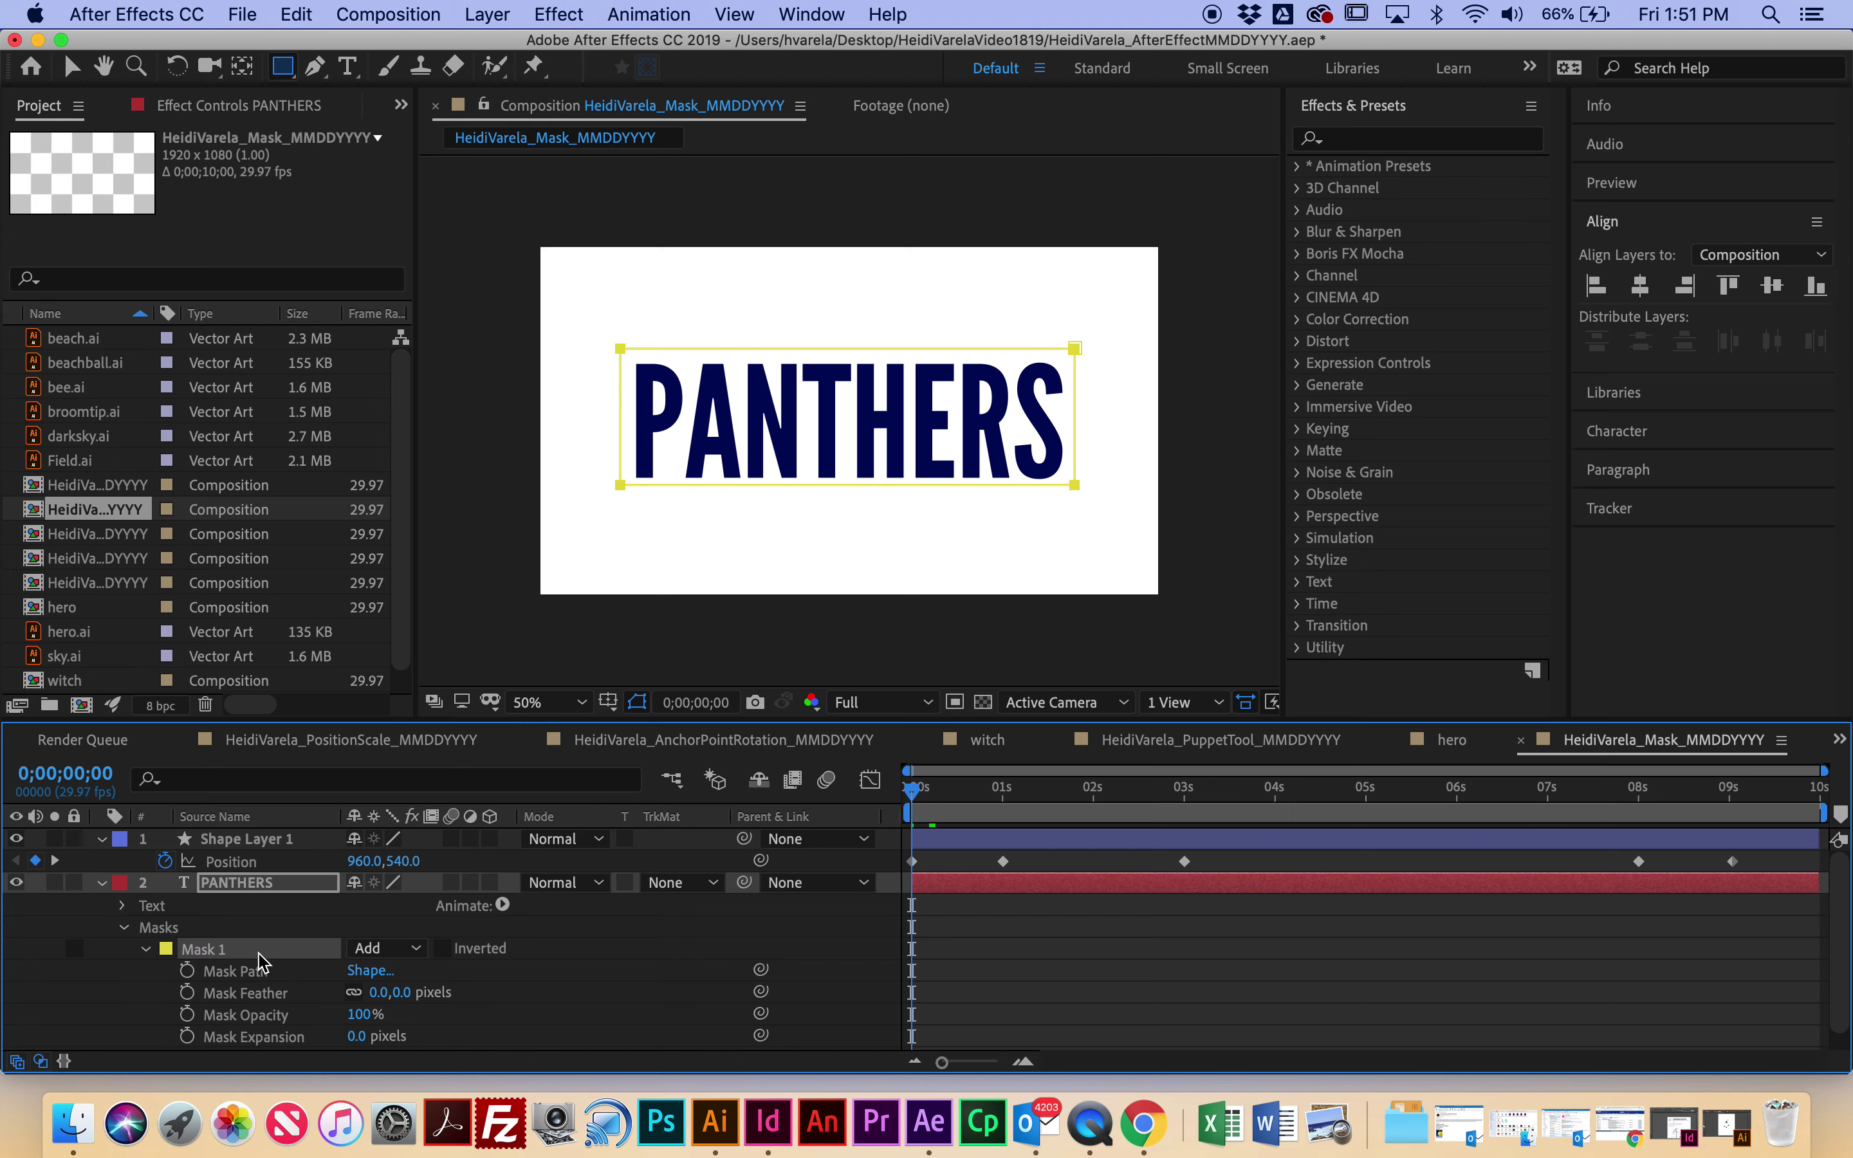
{"action": "left_click", "coordinate": [187, 970]}
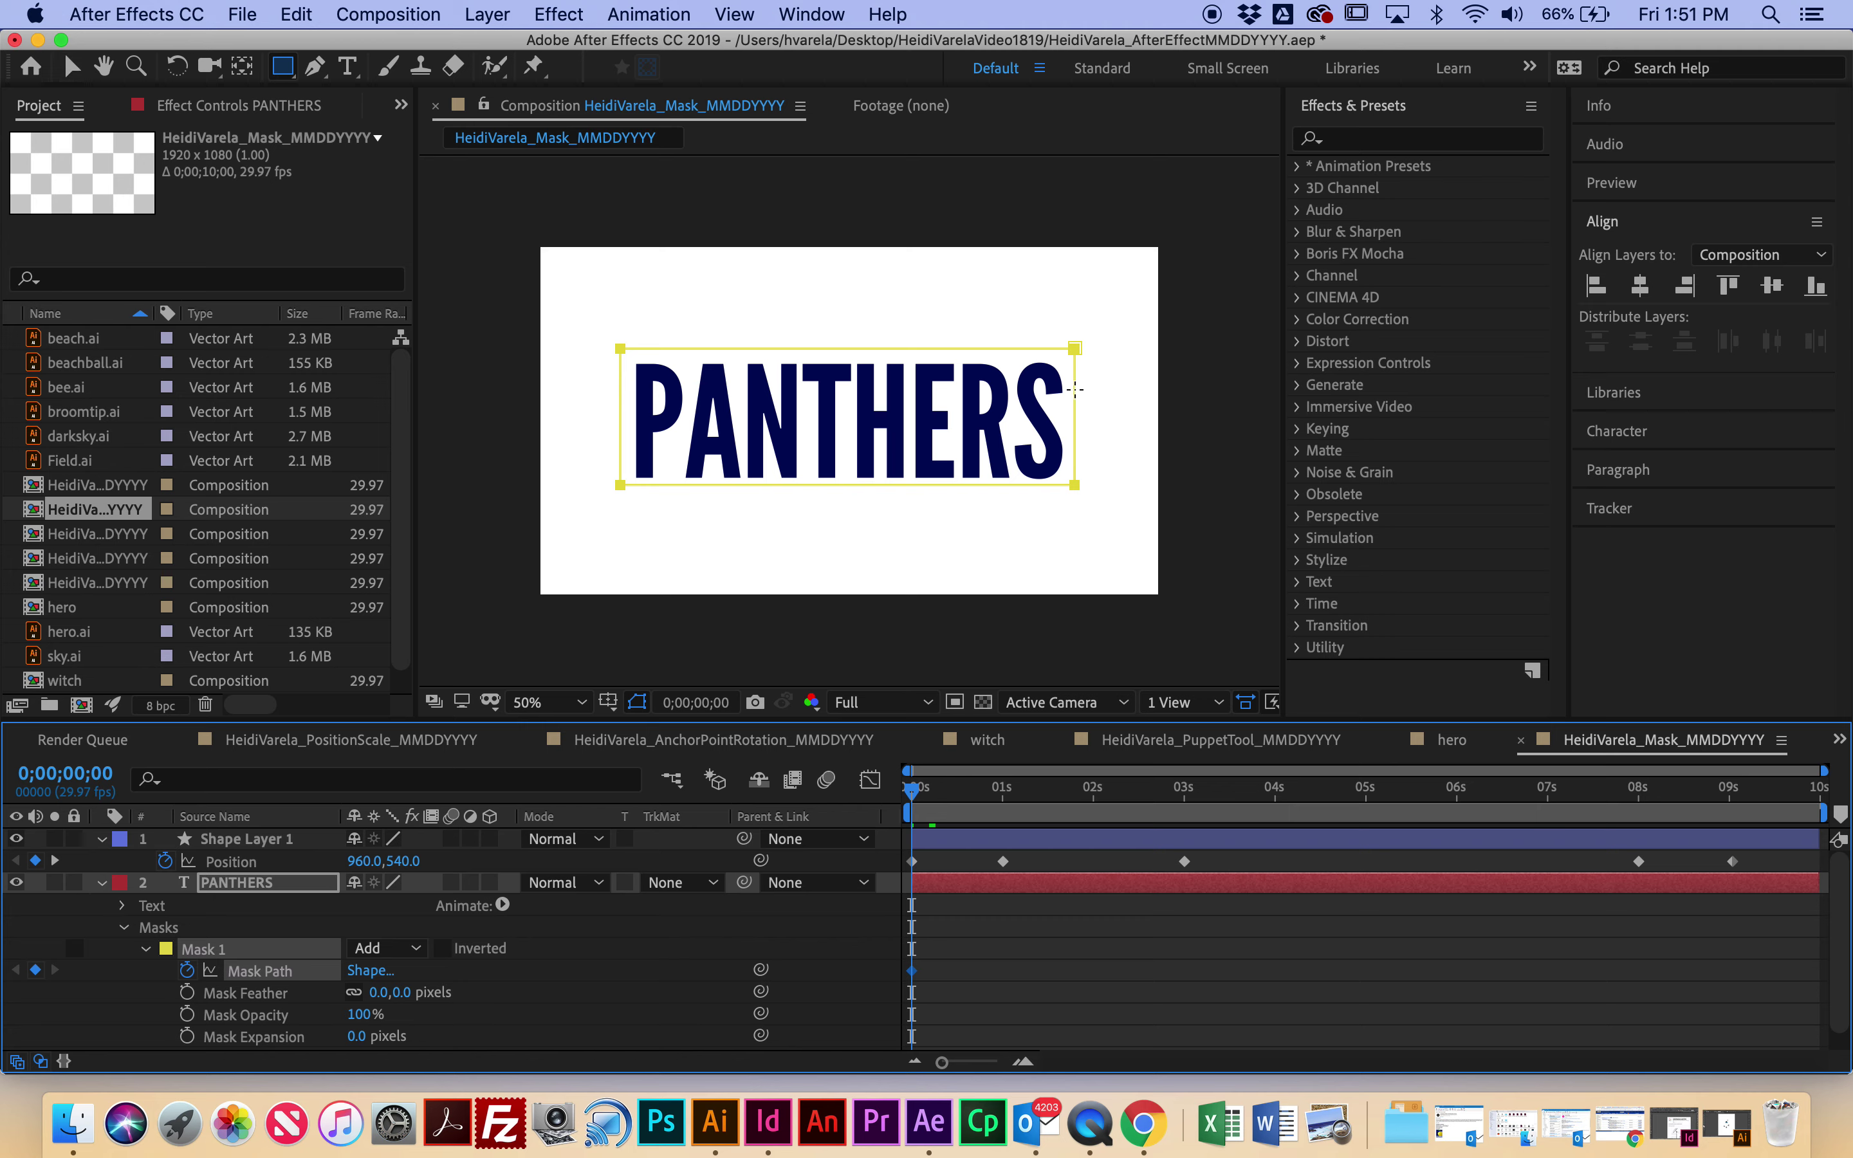
Step: Key the mask lowered to hide PANTHERS, then slide it up by 0;00;02;25 to reveal the title
{"action": "left_click", "coordinate": [71, 67]}
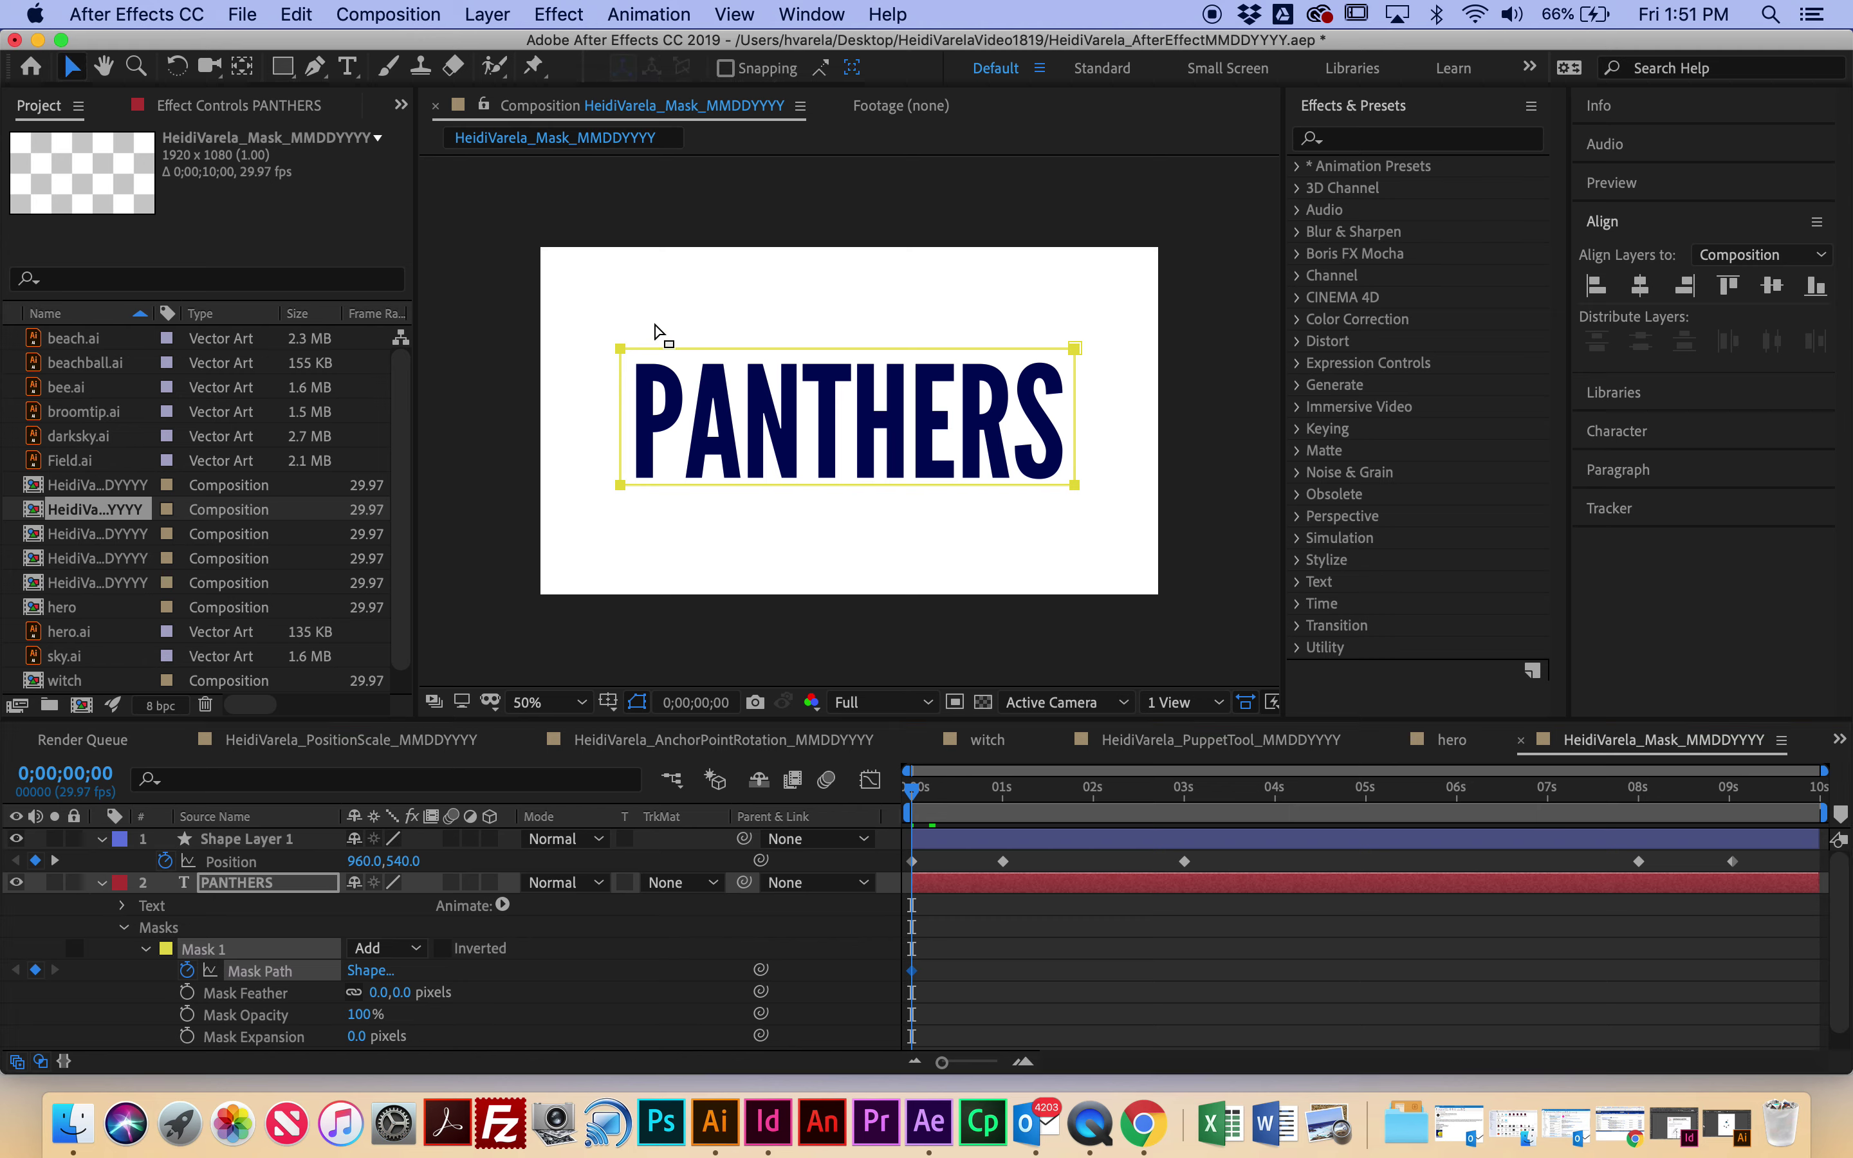
{"action": "left_click_drag", "start_coordinate": [677, 358], "coordinate": [685, 498]}
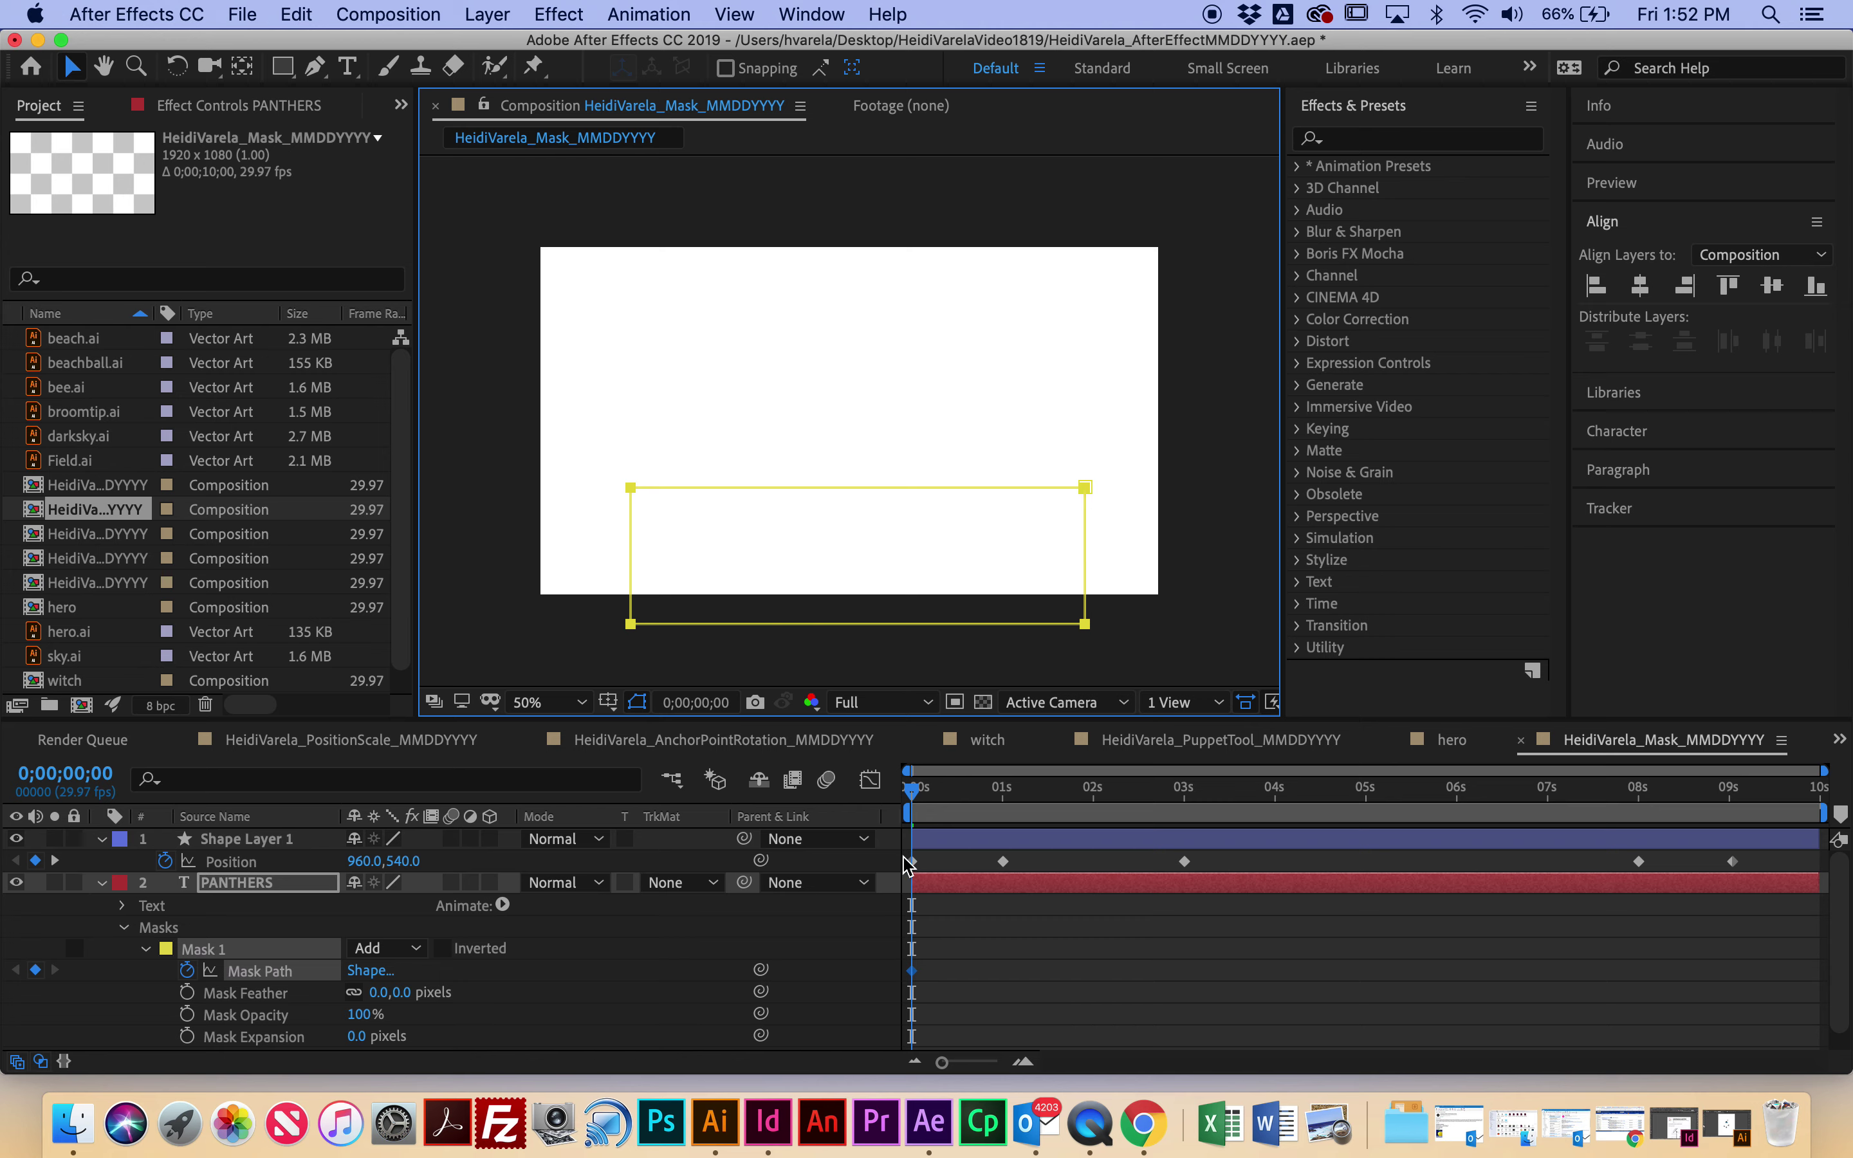
{"action": "left_click_drag", "start_coordinate": [926, 804], "coordinate": [1026, 820]}
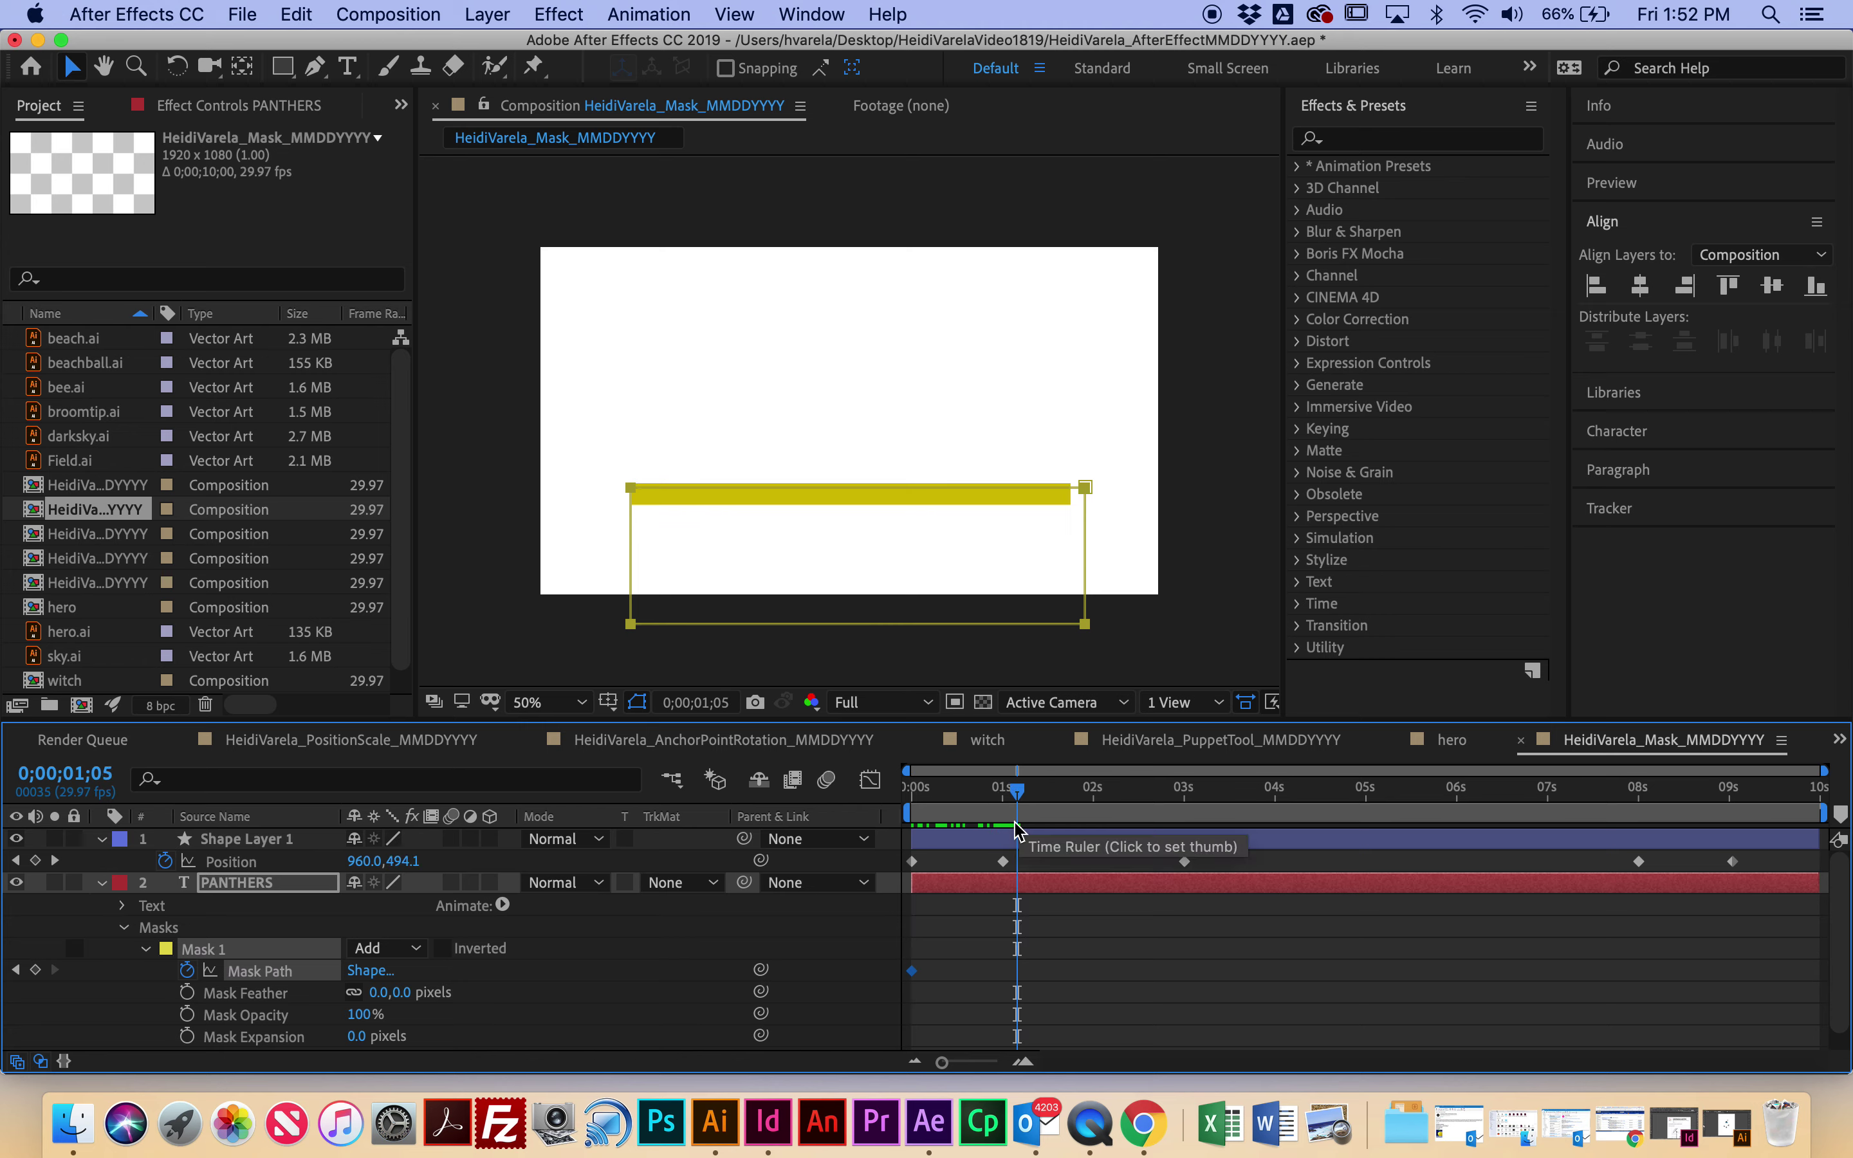
{"action": "left_click_drag", "start_coordinate": [1086, 585], "coordinate": [1083, 588]}
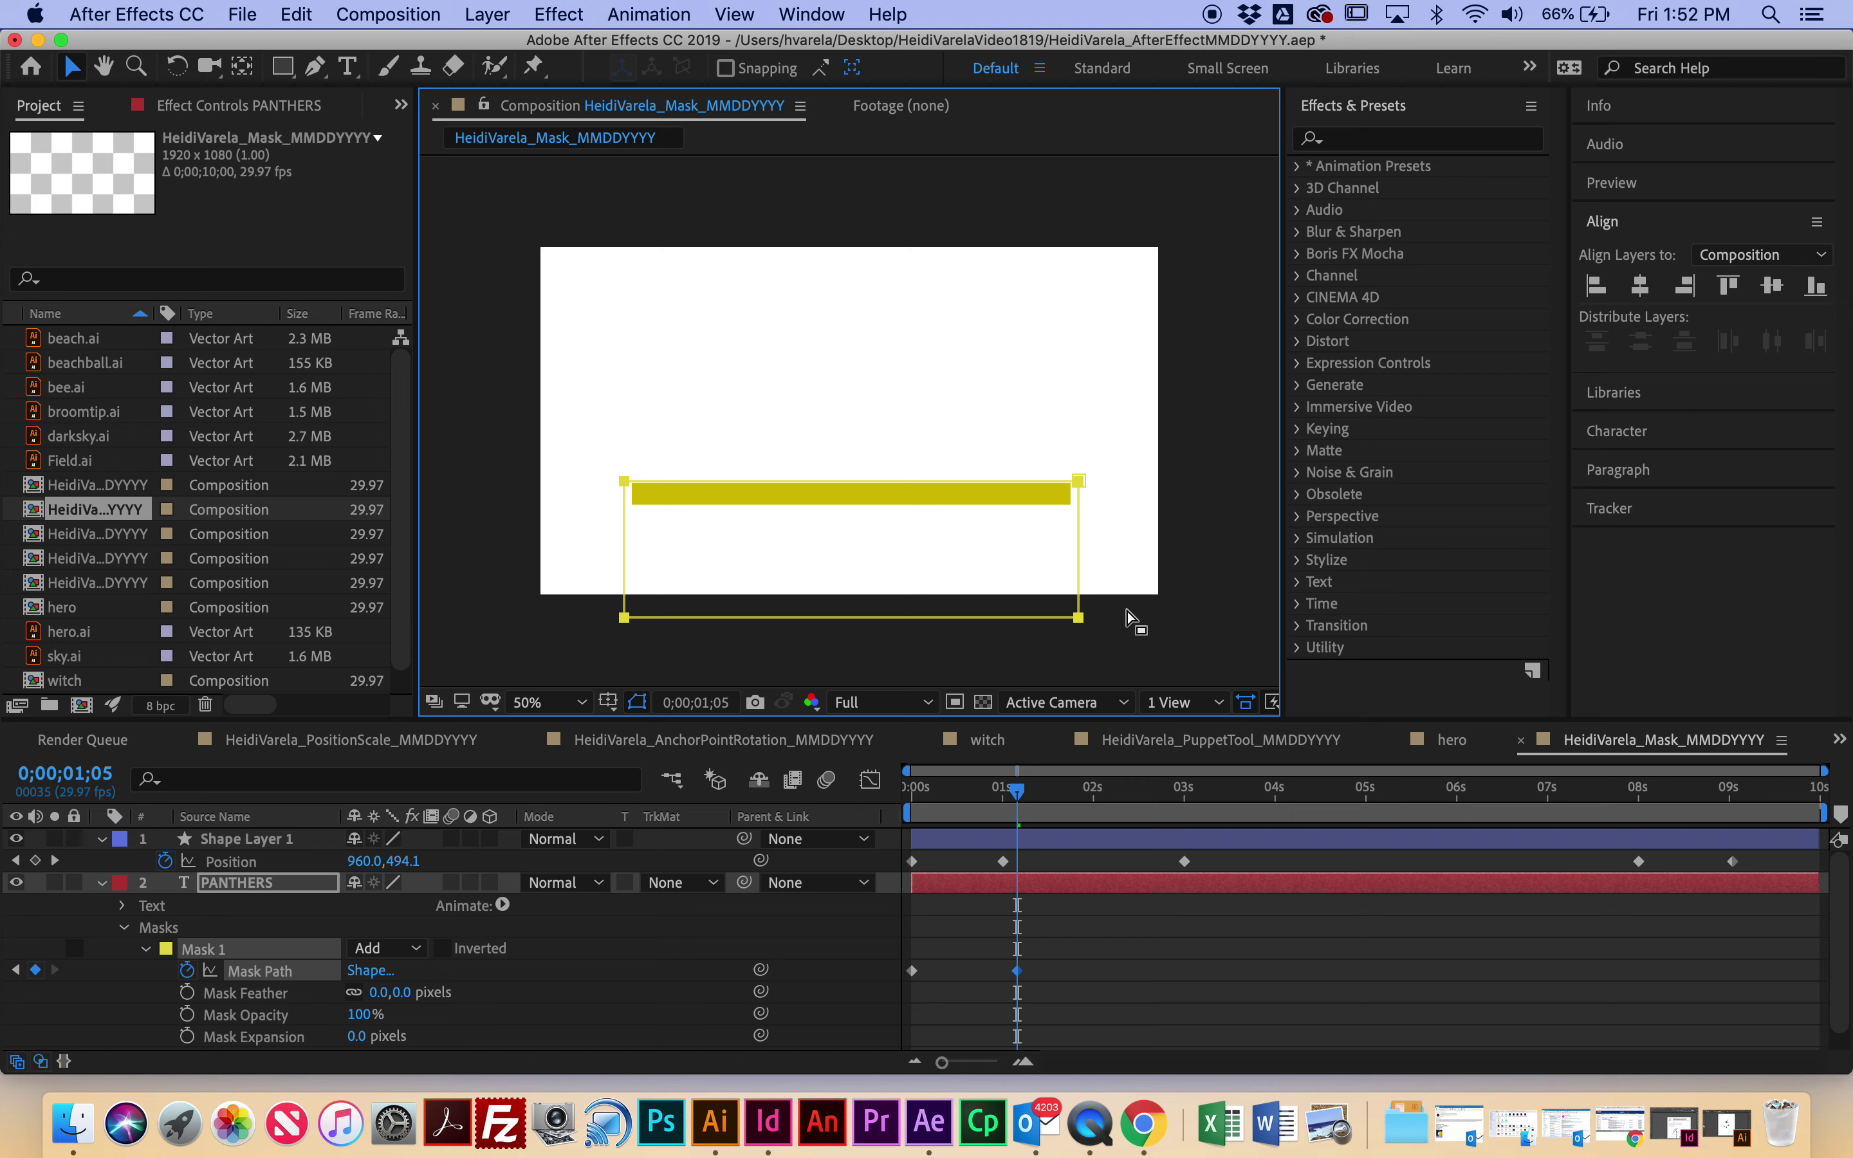
{"action": "left_click", "coordinate": [1018, 796]}
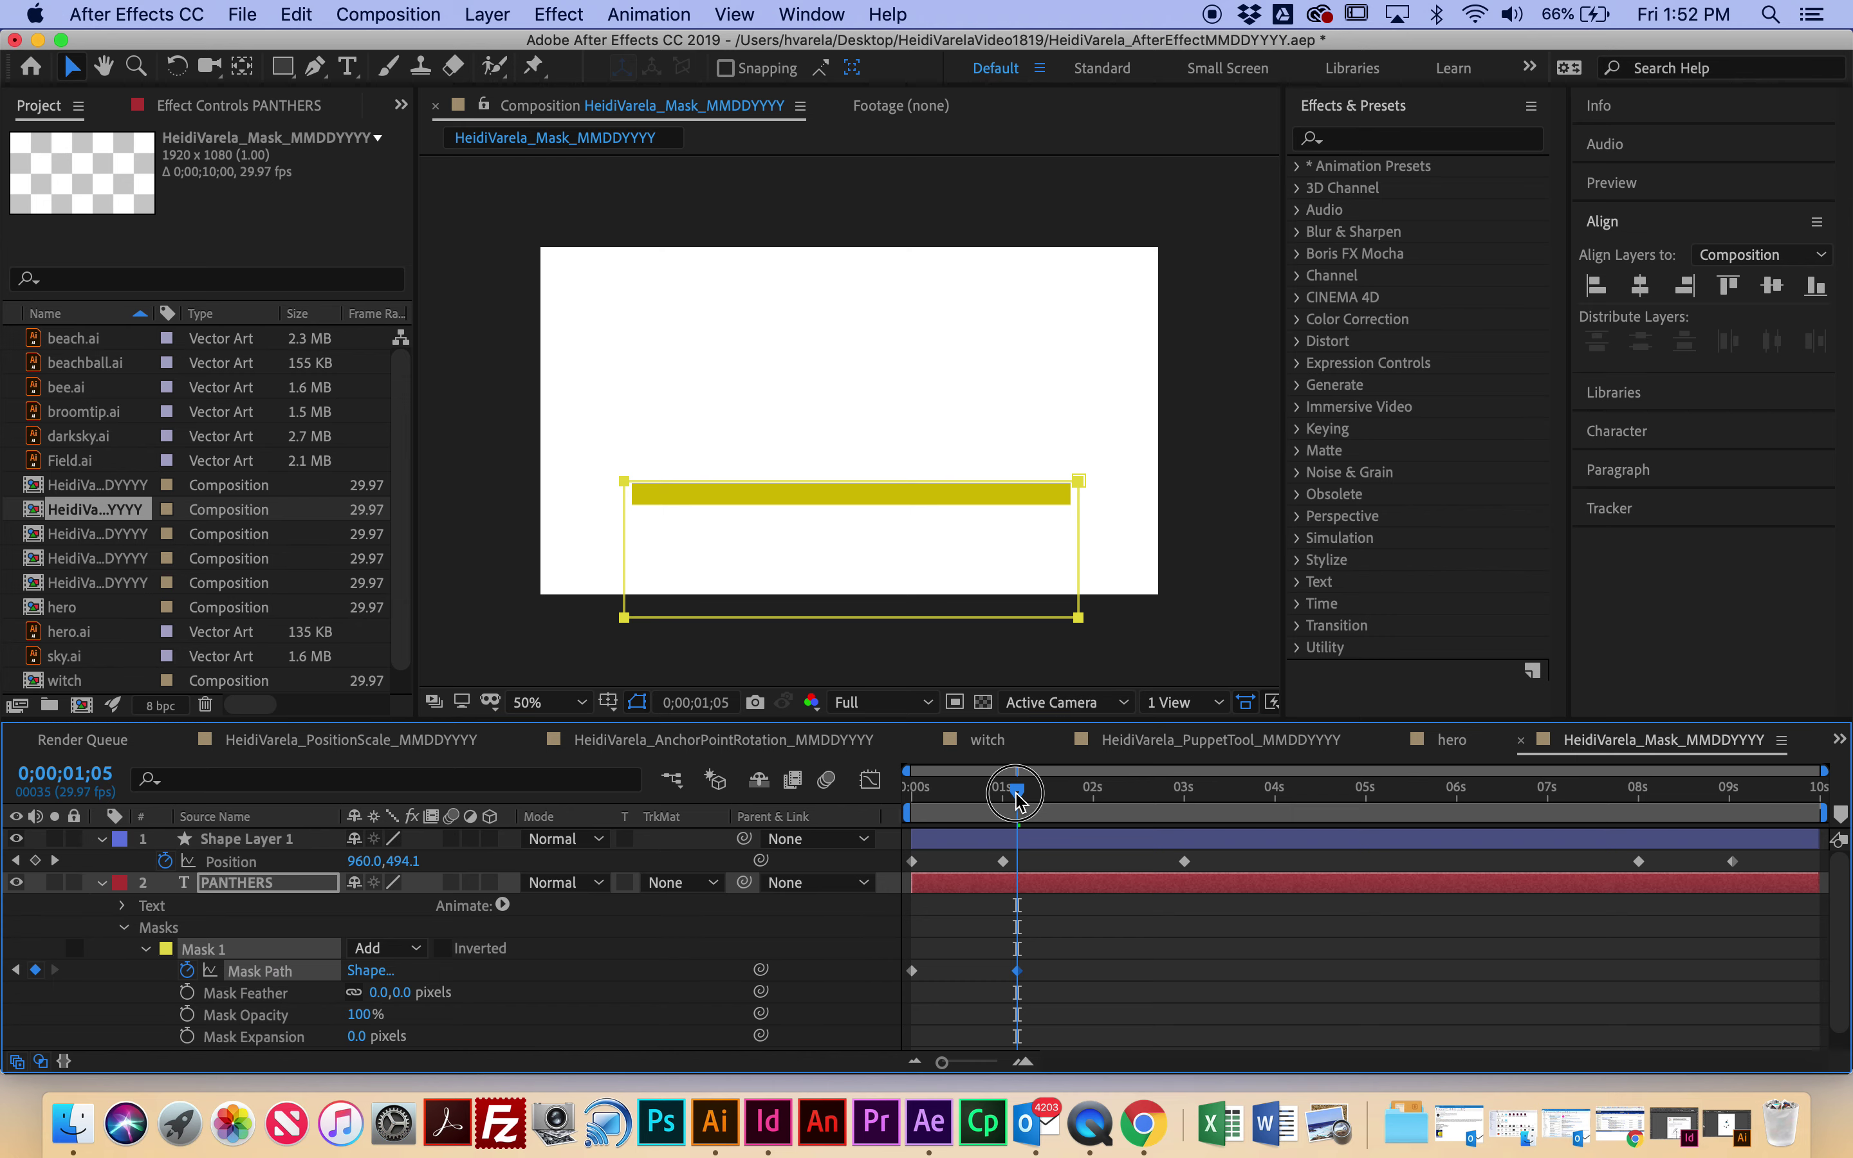
{"action": "left_click_drag", "start_coordinate": [1018, 797], "coordinate": [1166, 820]}
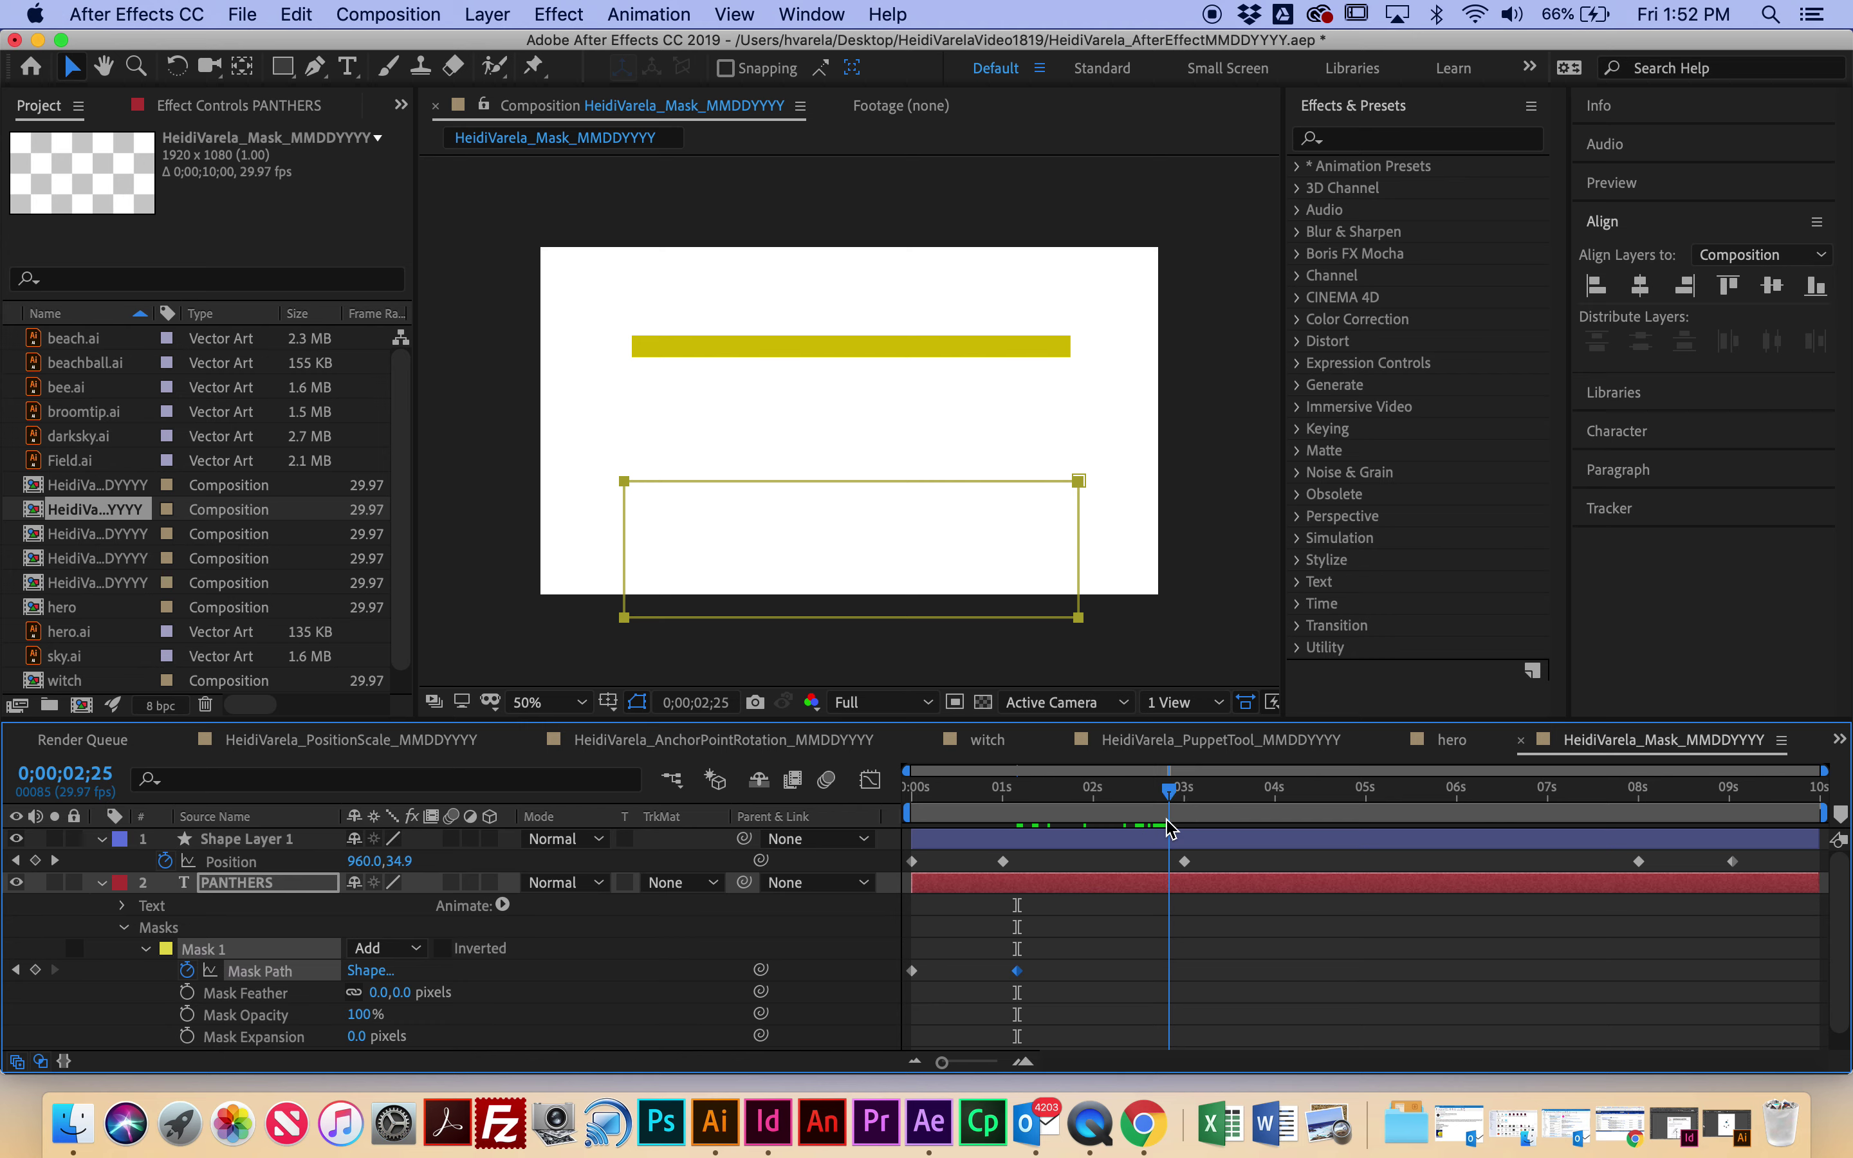
{"action": "left_click_drag", "start_coordinate": [1079, 524], "coordinate": [1089, 404]}
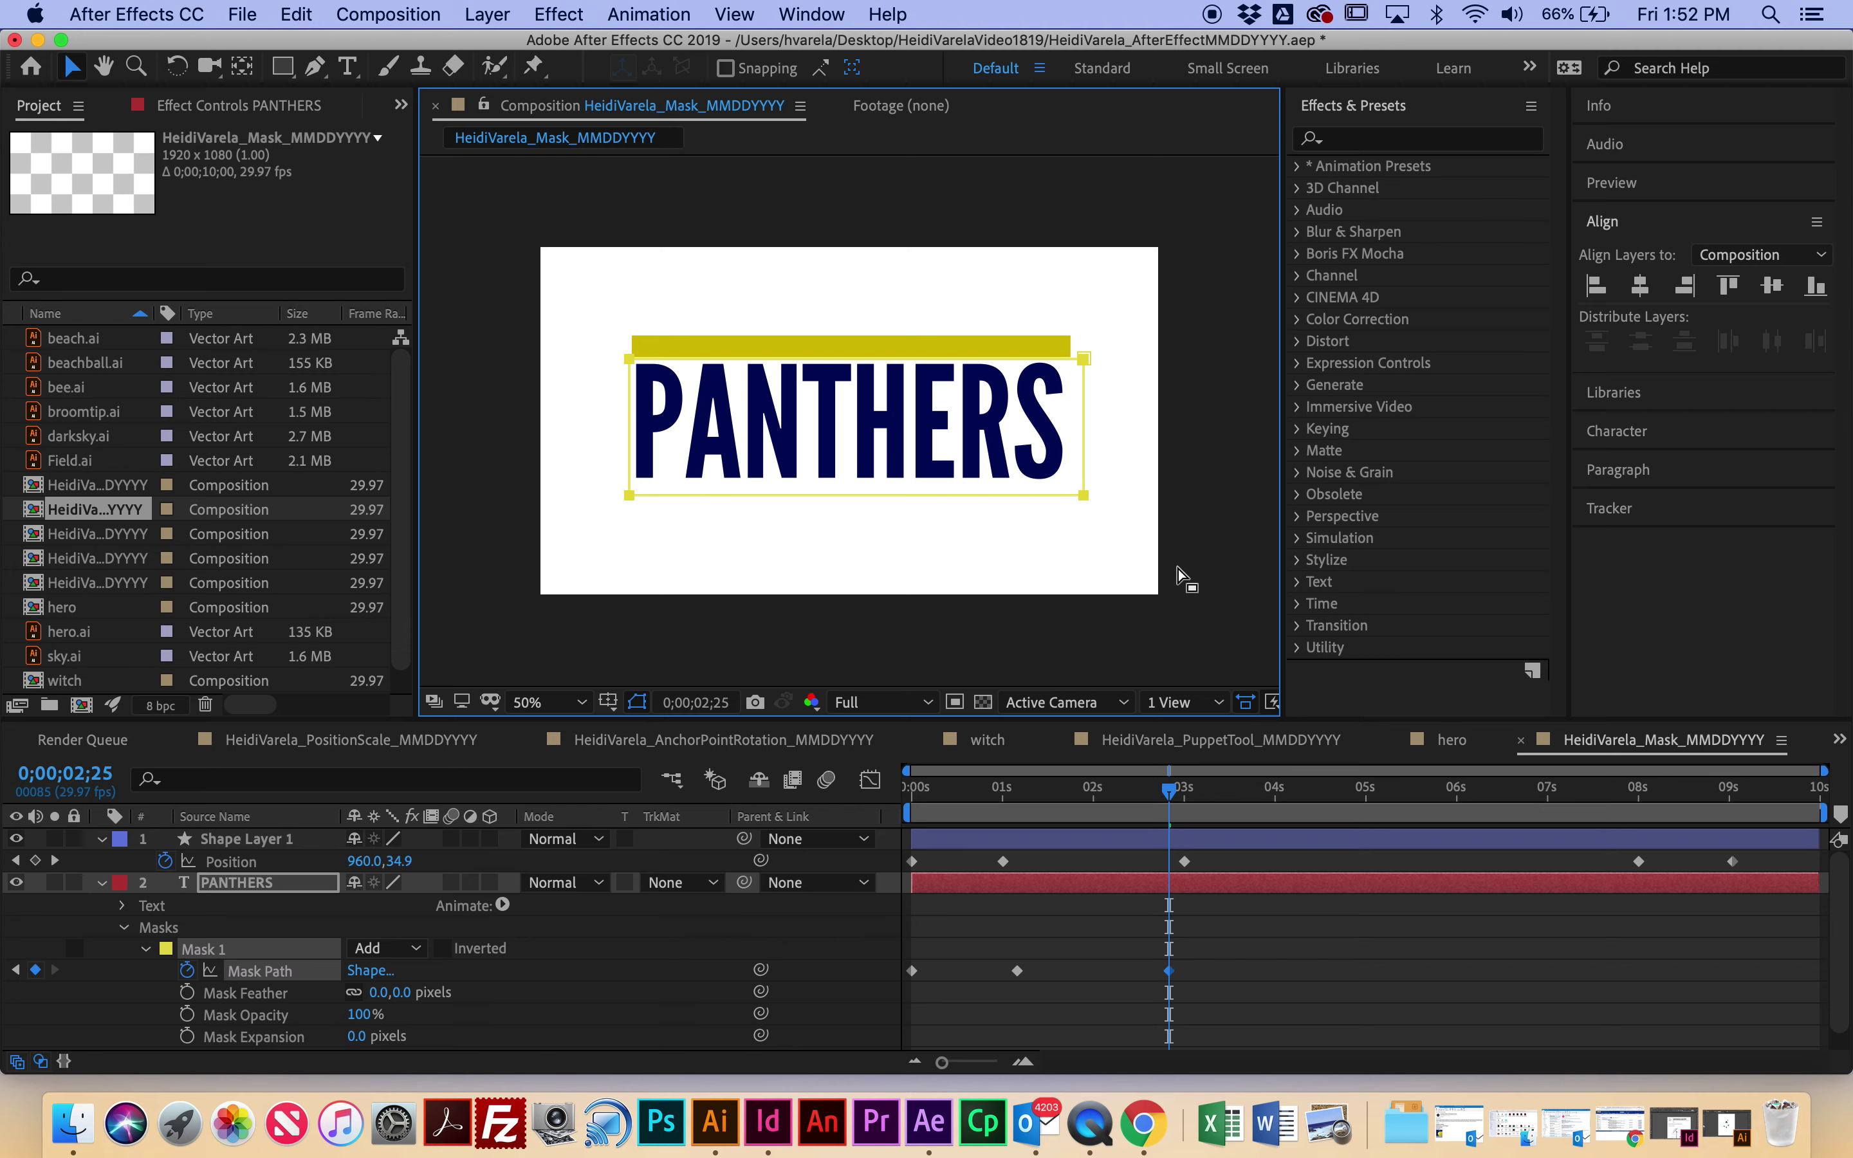
Step: Key the mask revealed at 0;00;08;02, lower it at 0;00;08;26 to hide PANTHERS, then preview
{"action": "left_click_drag", "start_coordinate": [1177, 796], "coordinate": [1660, 857]}
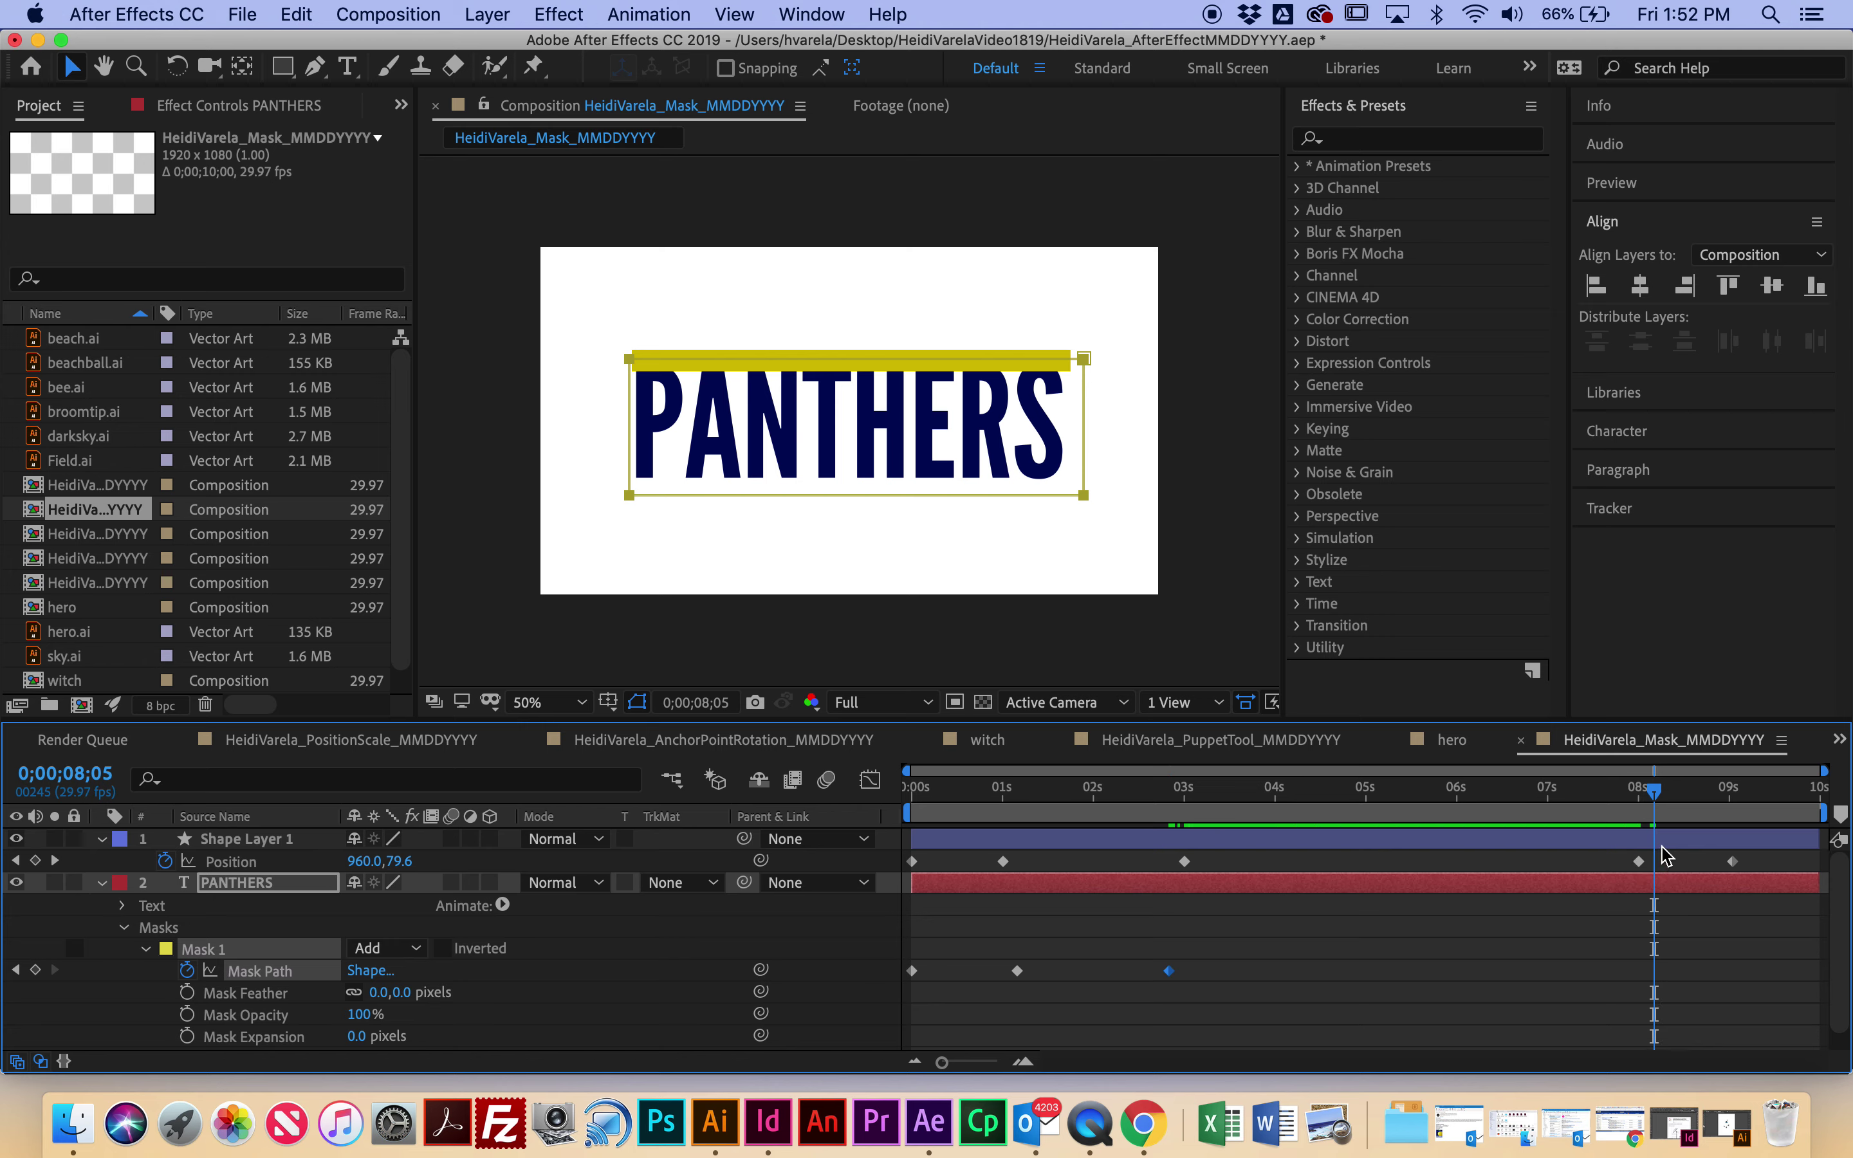
{"action": "left_click_drag", "start_coordinate": [1088, 391], "coordinate": [1079, 392]}
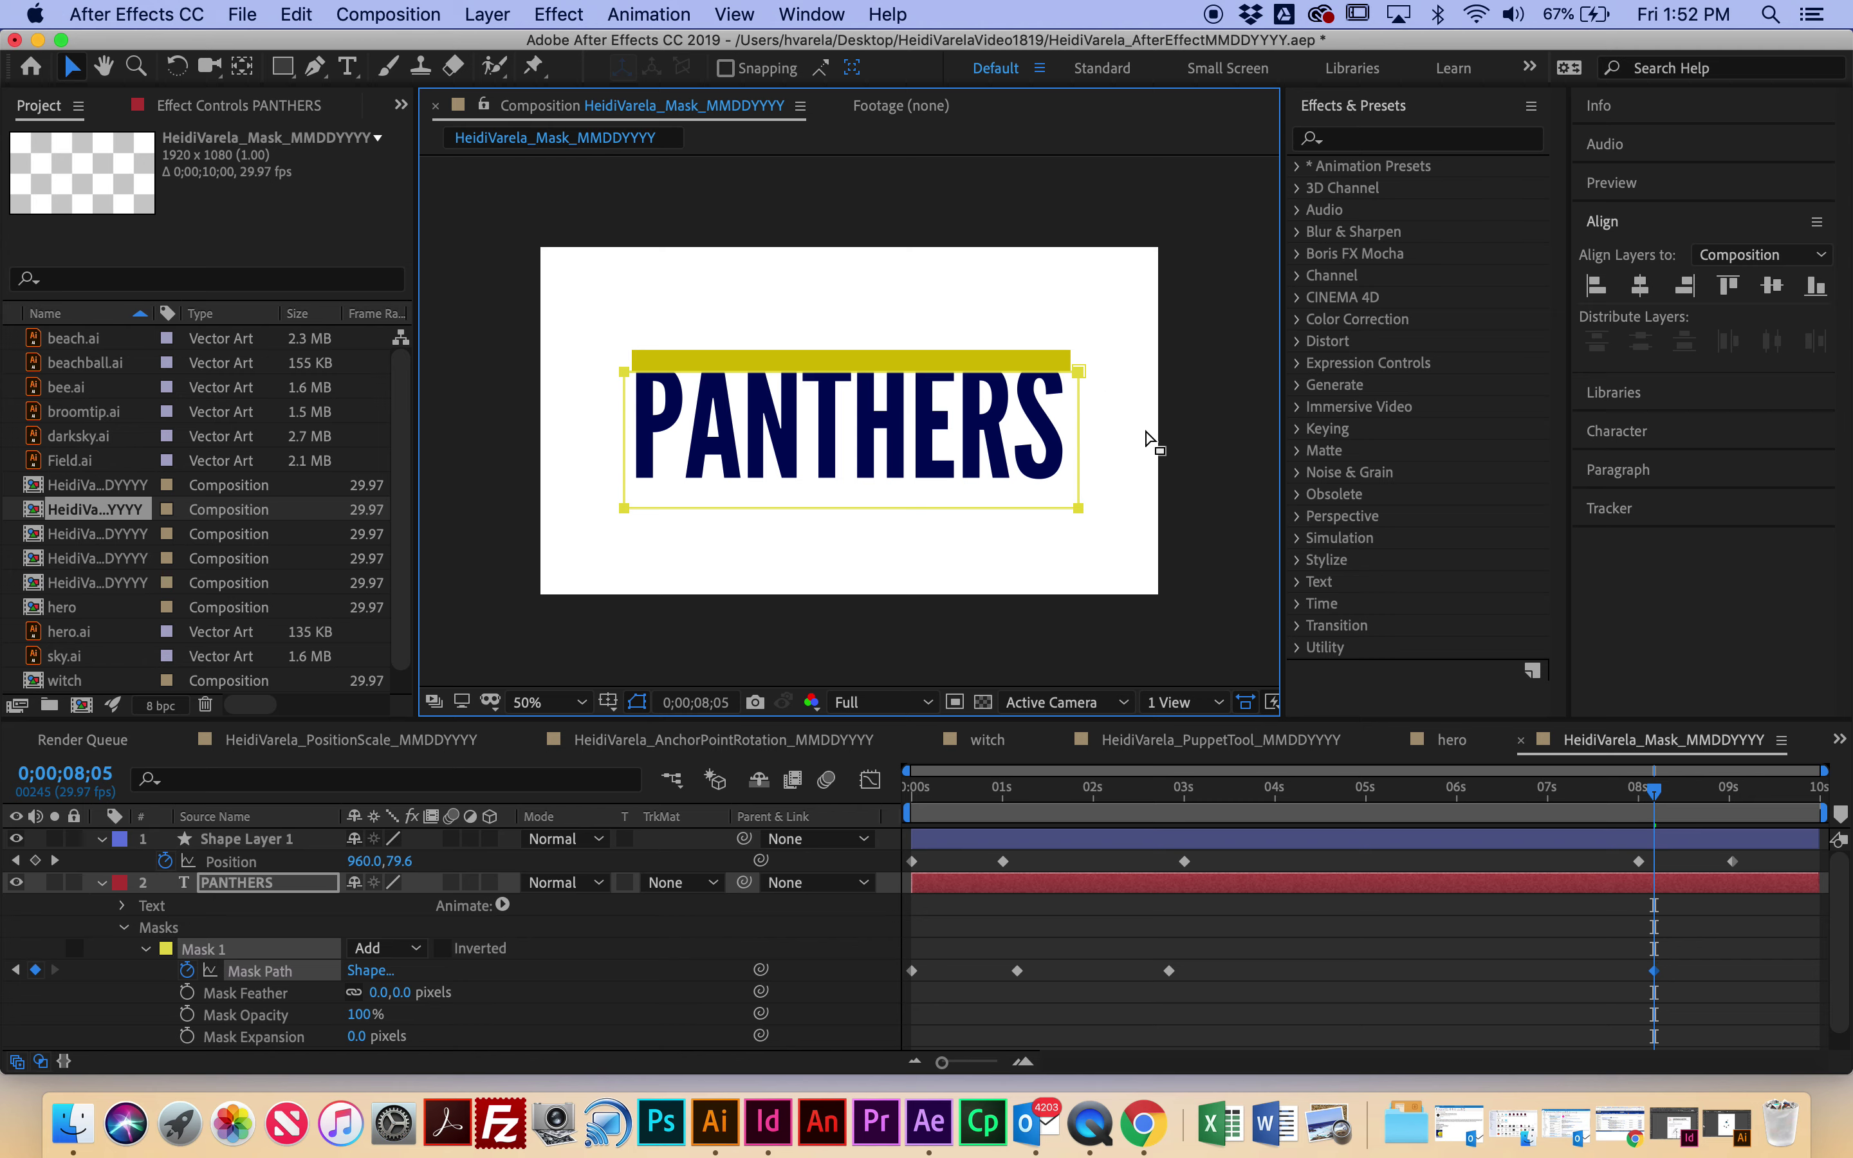
{"action": "left_click_drag", "start_coordinate": [1656, 788], "coordinate": [1723, 813]}
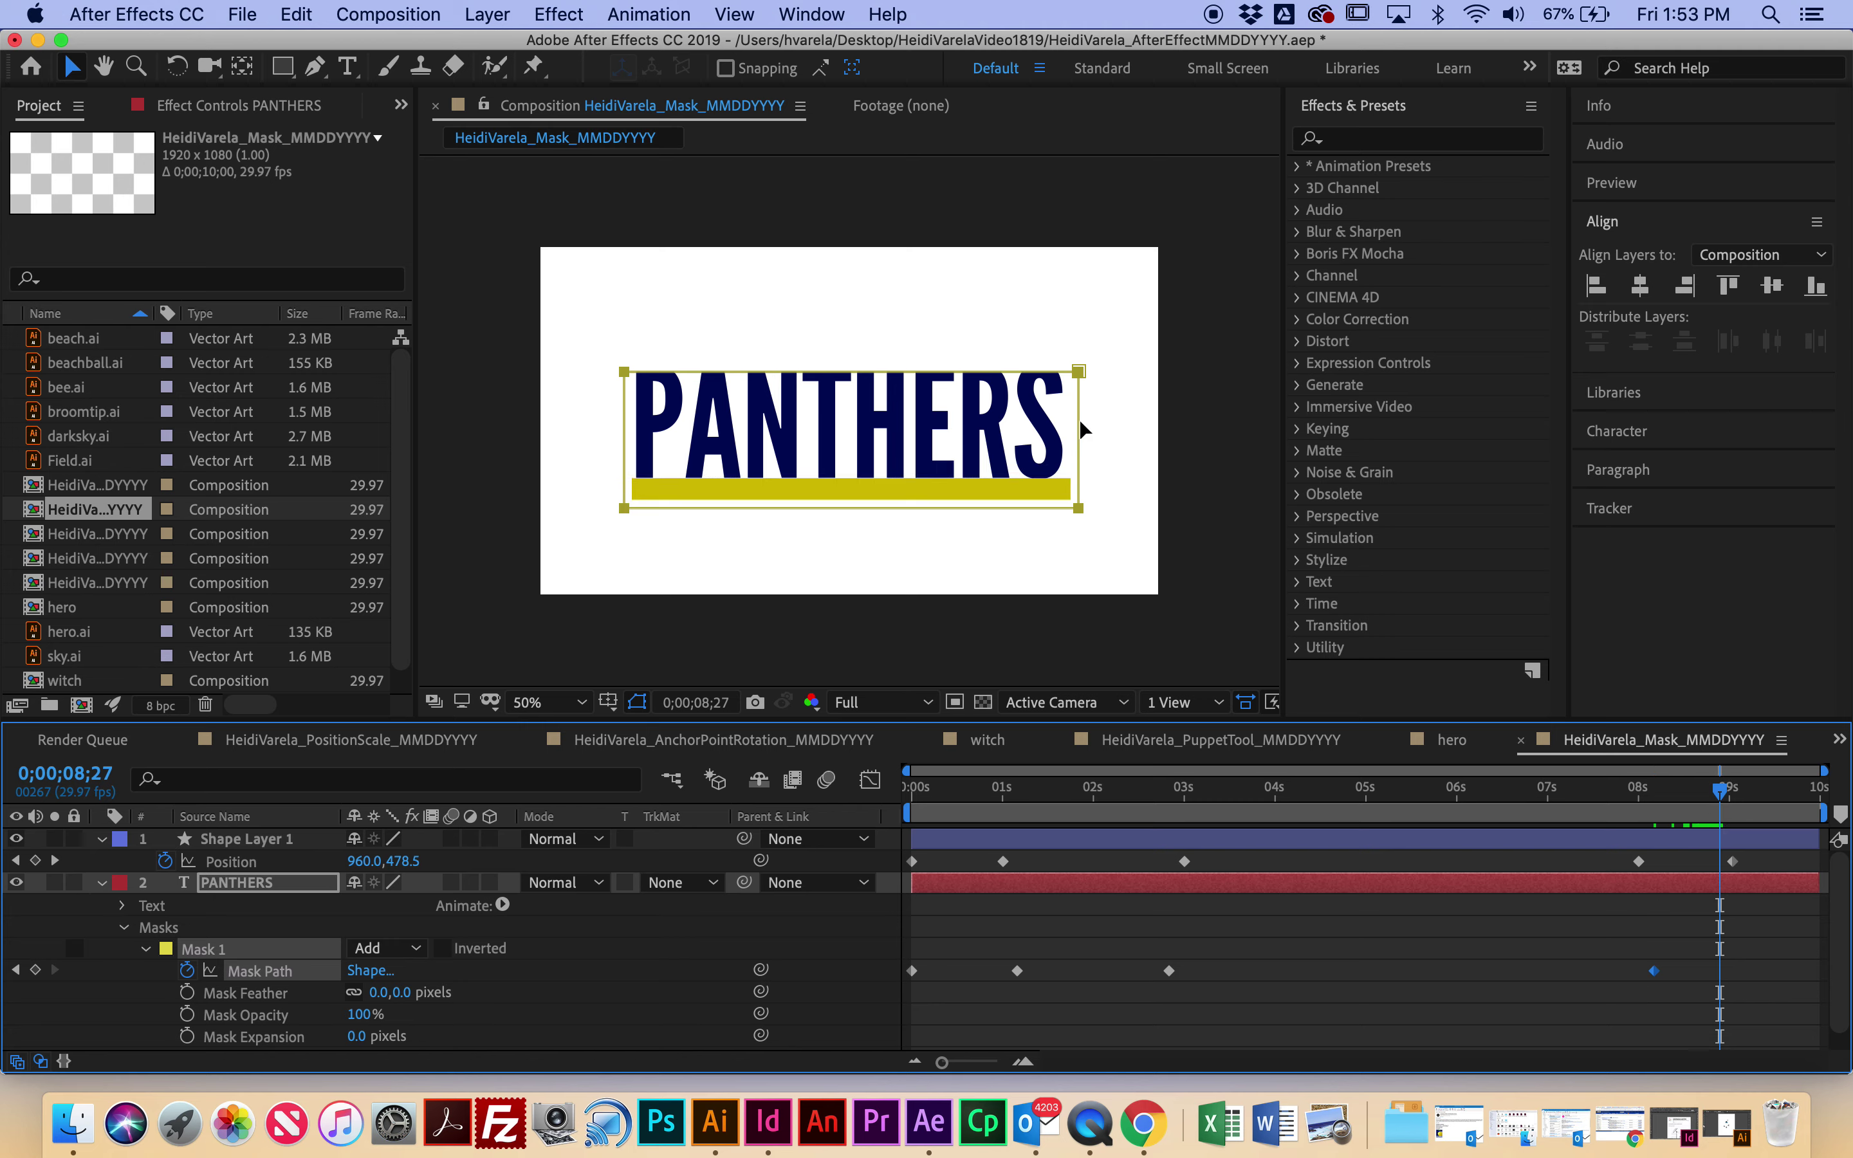
{"action": "left_click_drag", "start_coordinate": [1079, 419], "coordinate": [1079, 547]}
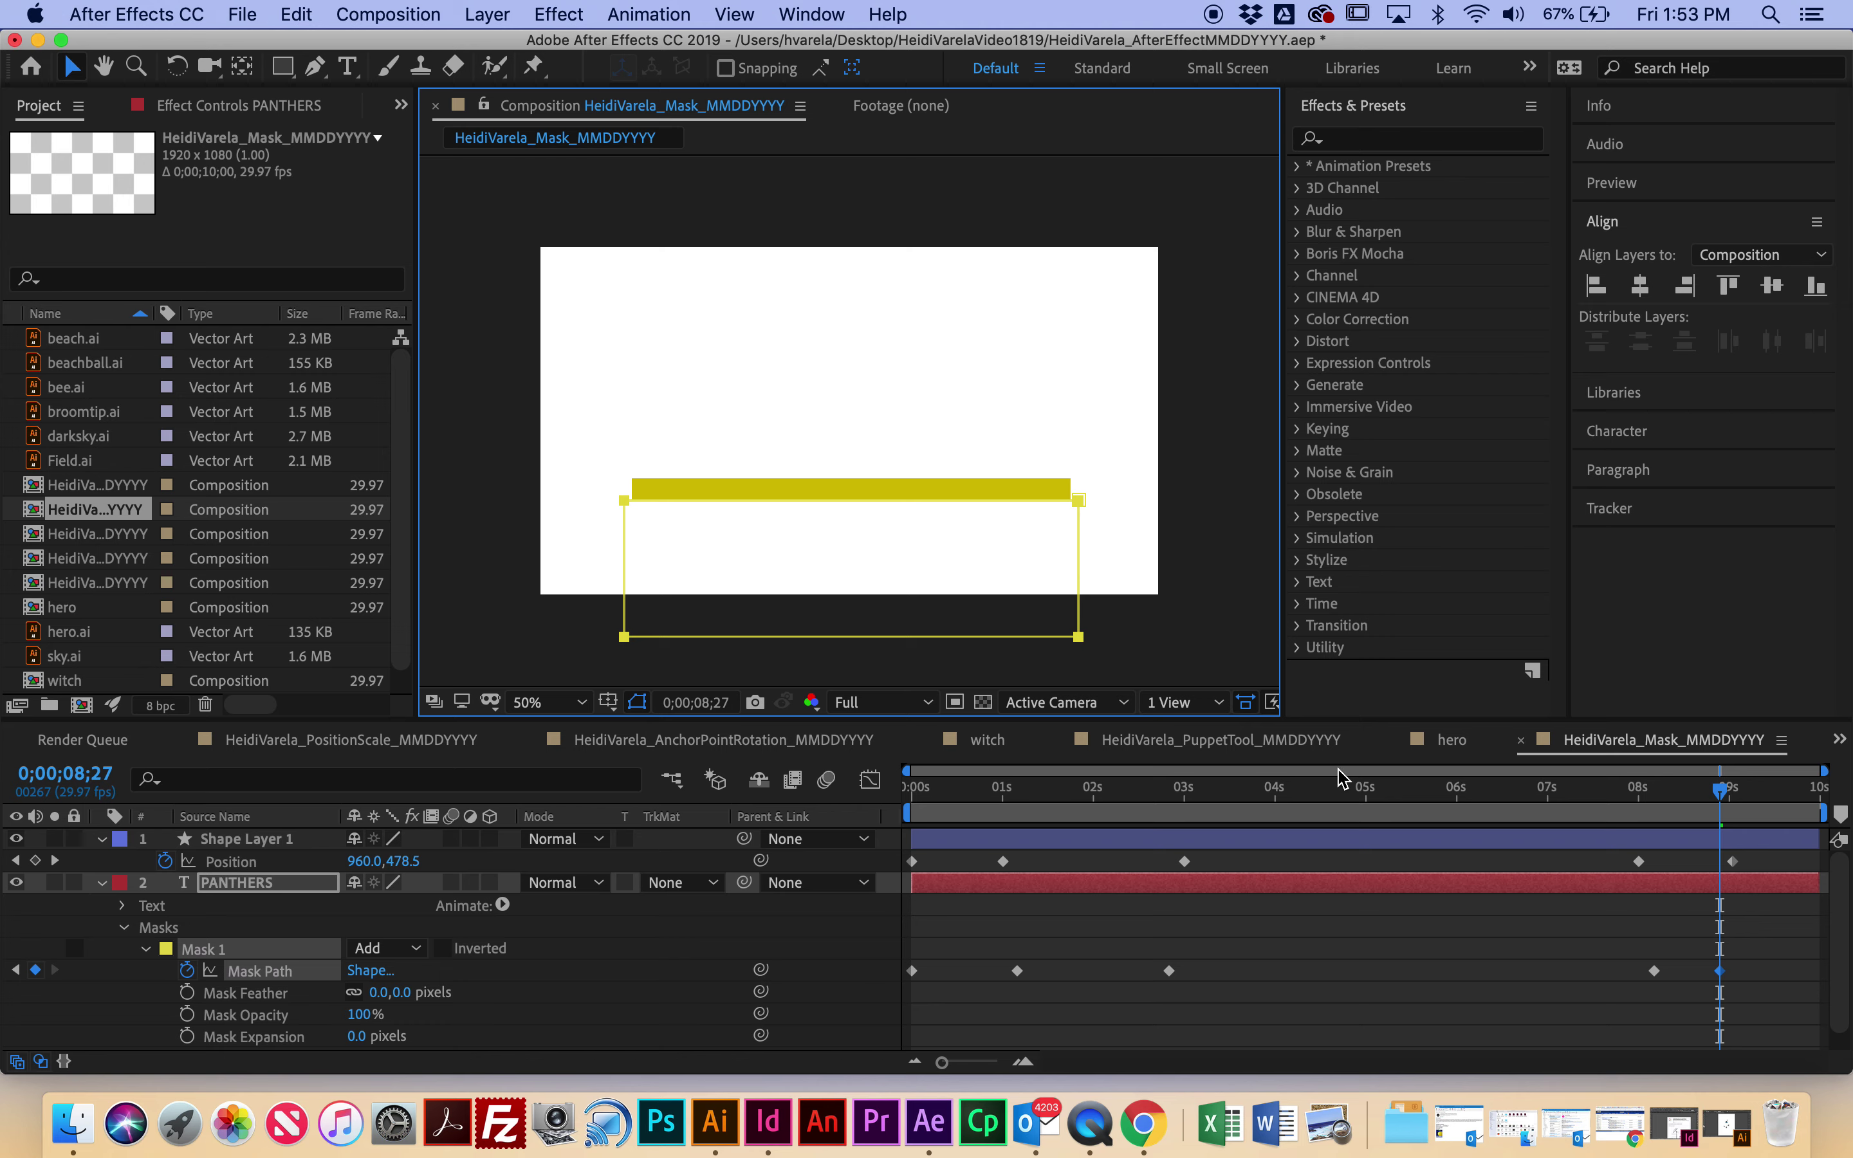
{"action": "key", "text": "space"}
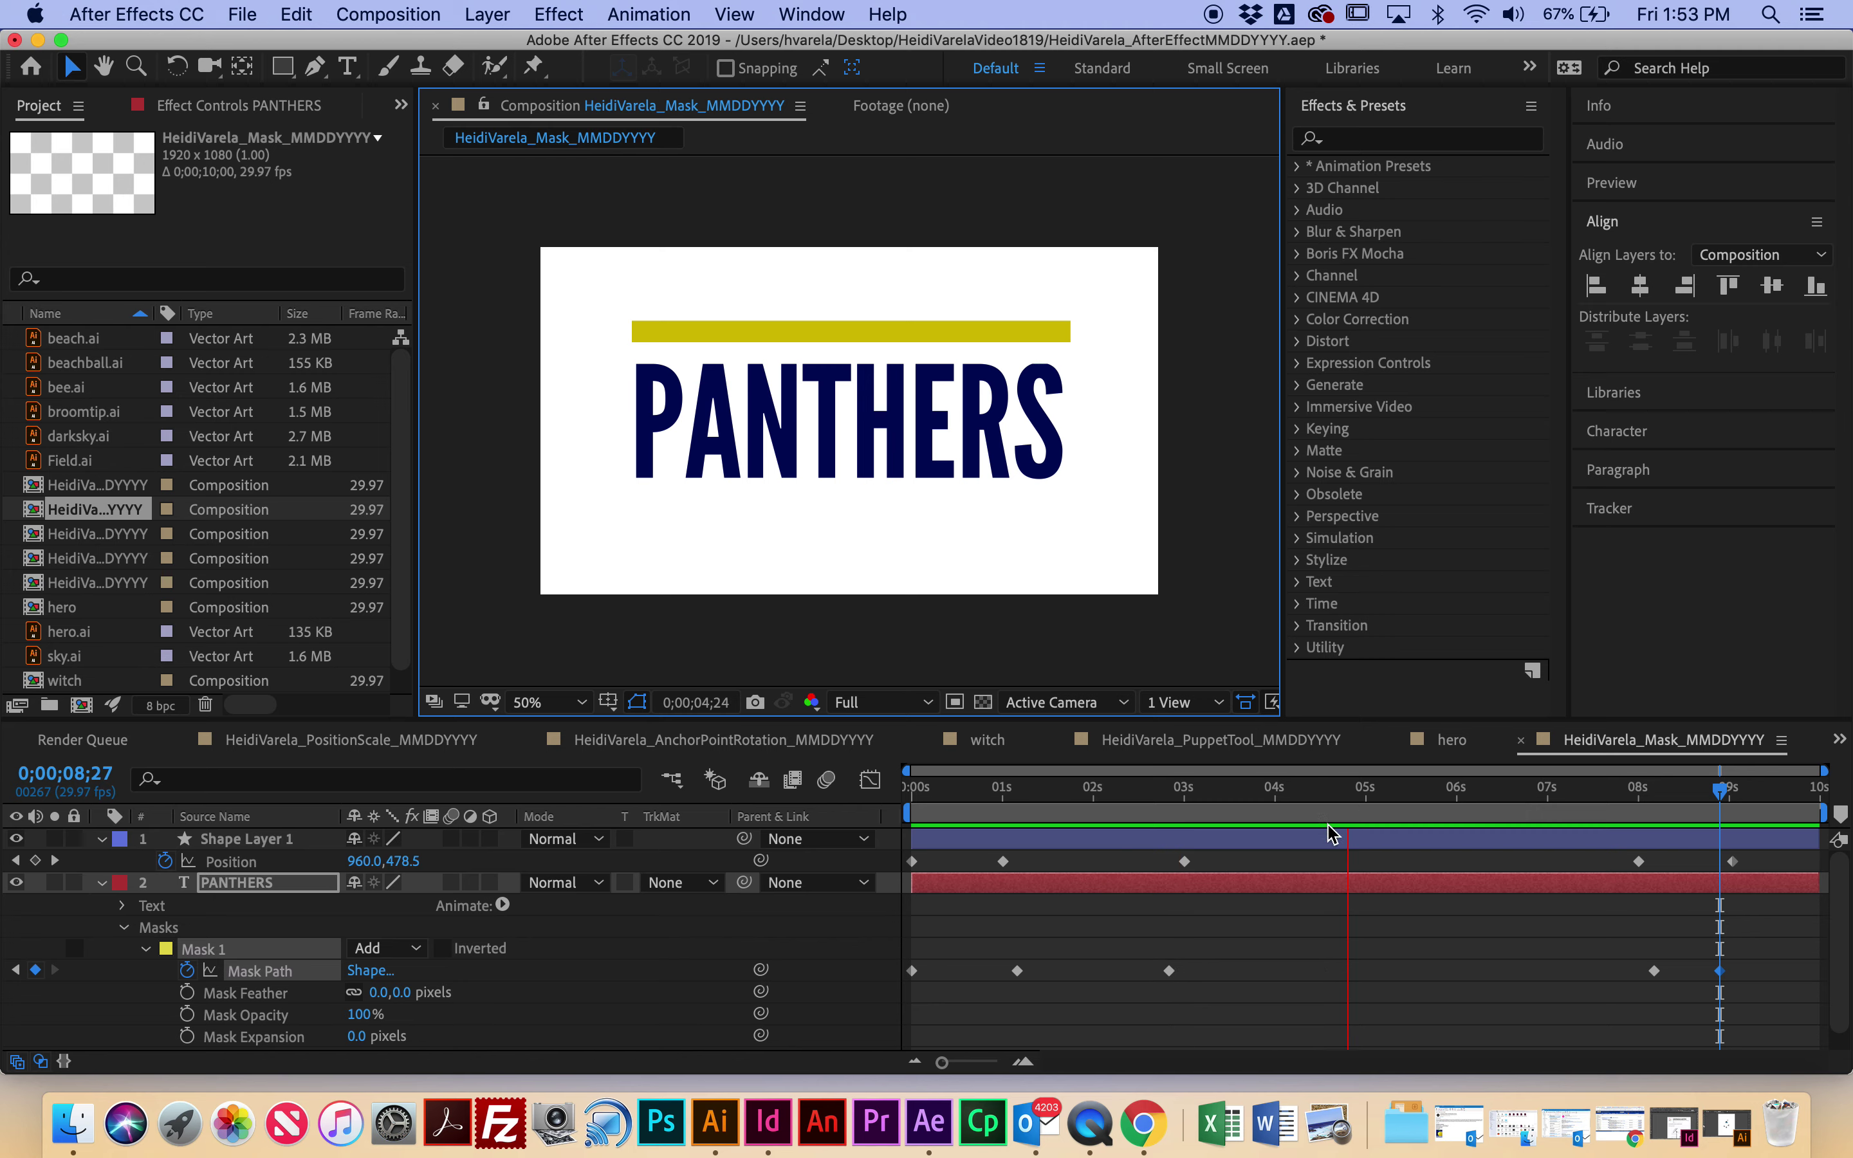
Step: Add a slightly raised mask keyframe at 0;00;08;06 and nudge the closing keyframe earlier
{"action": "left_click_drag", "start_coordinate": [1351, 792], "coordinate": [1659, 896]}
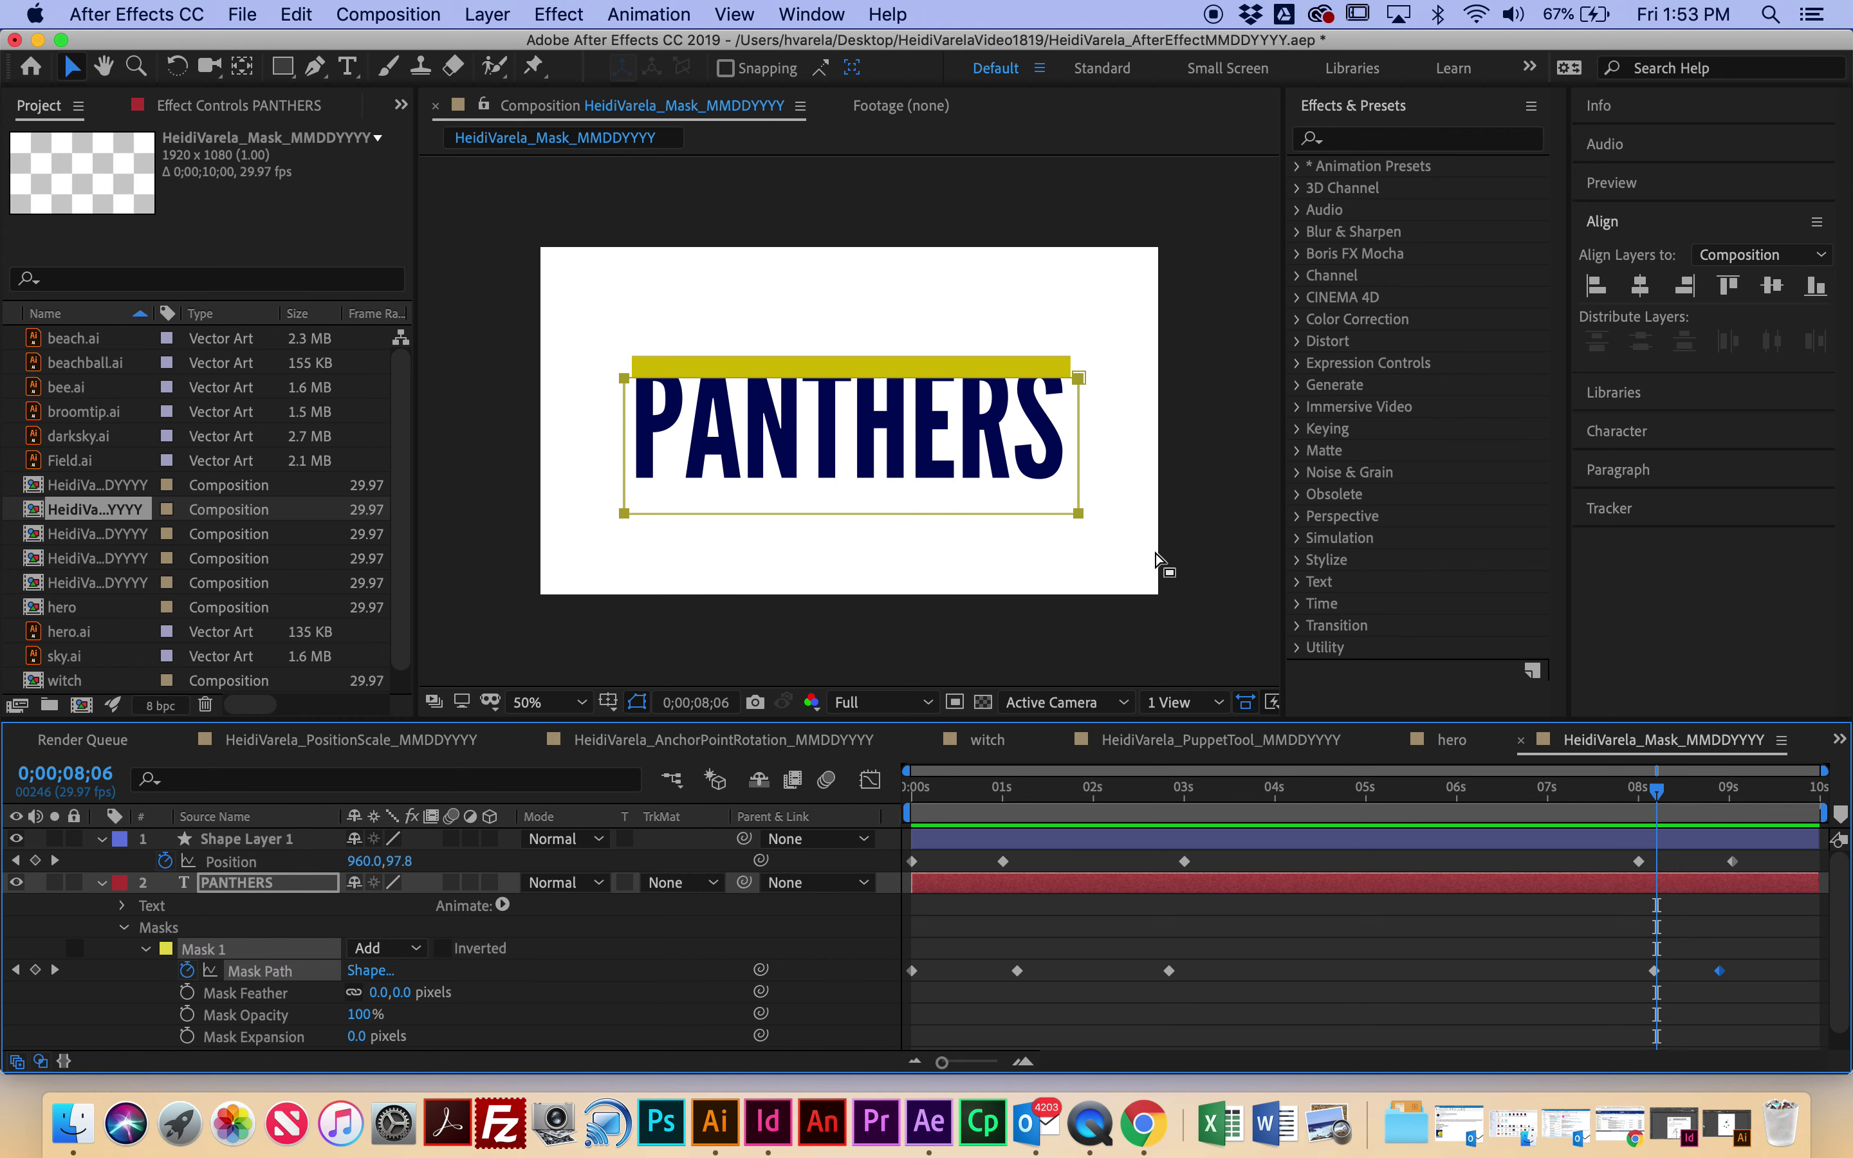
{"action": "mouse_move", "coordinate": [1082, 469]}
{"action": "left_mouse_down"}
{"action": "mouse_move", "coordinate": [1083, 444]}
{"action": "mouse_move", "coordinate": [1097, 462]}
{"action": "left_mouse_up"}
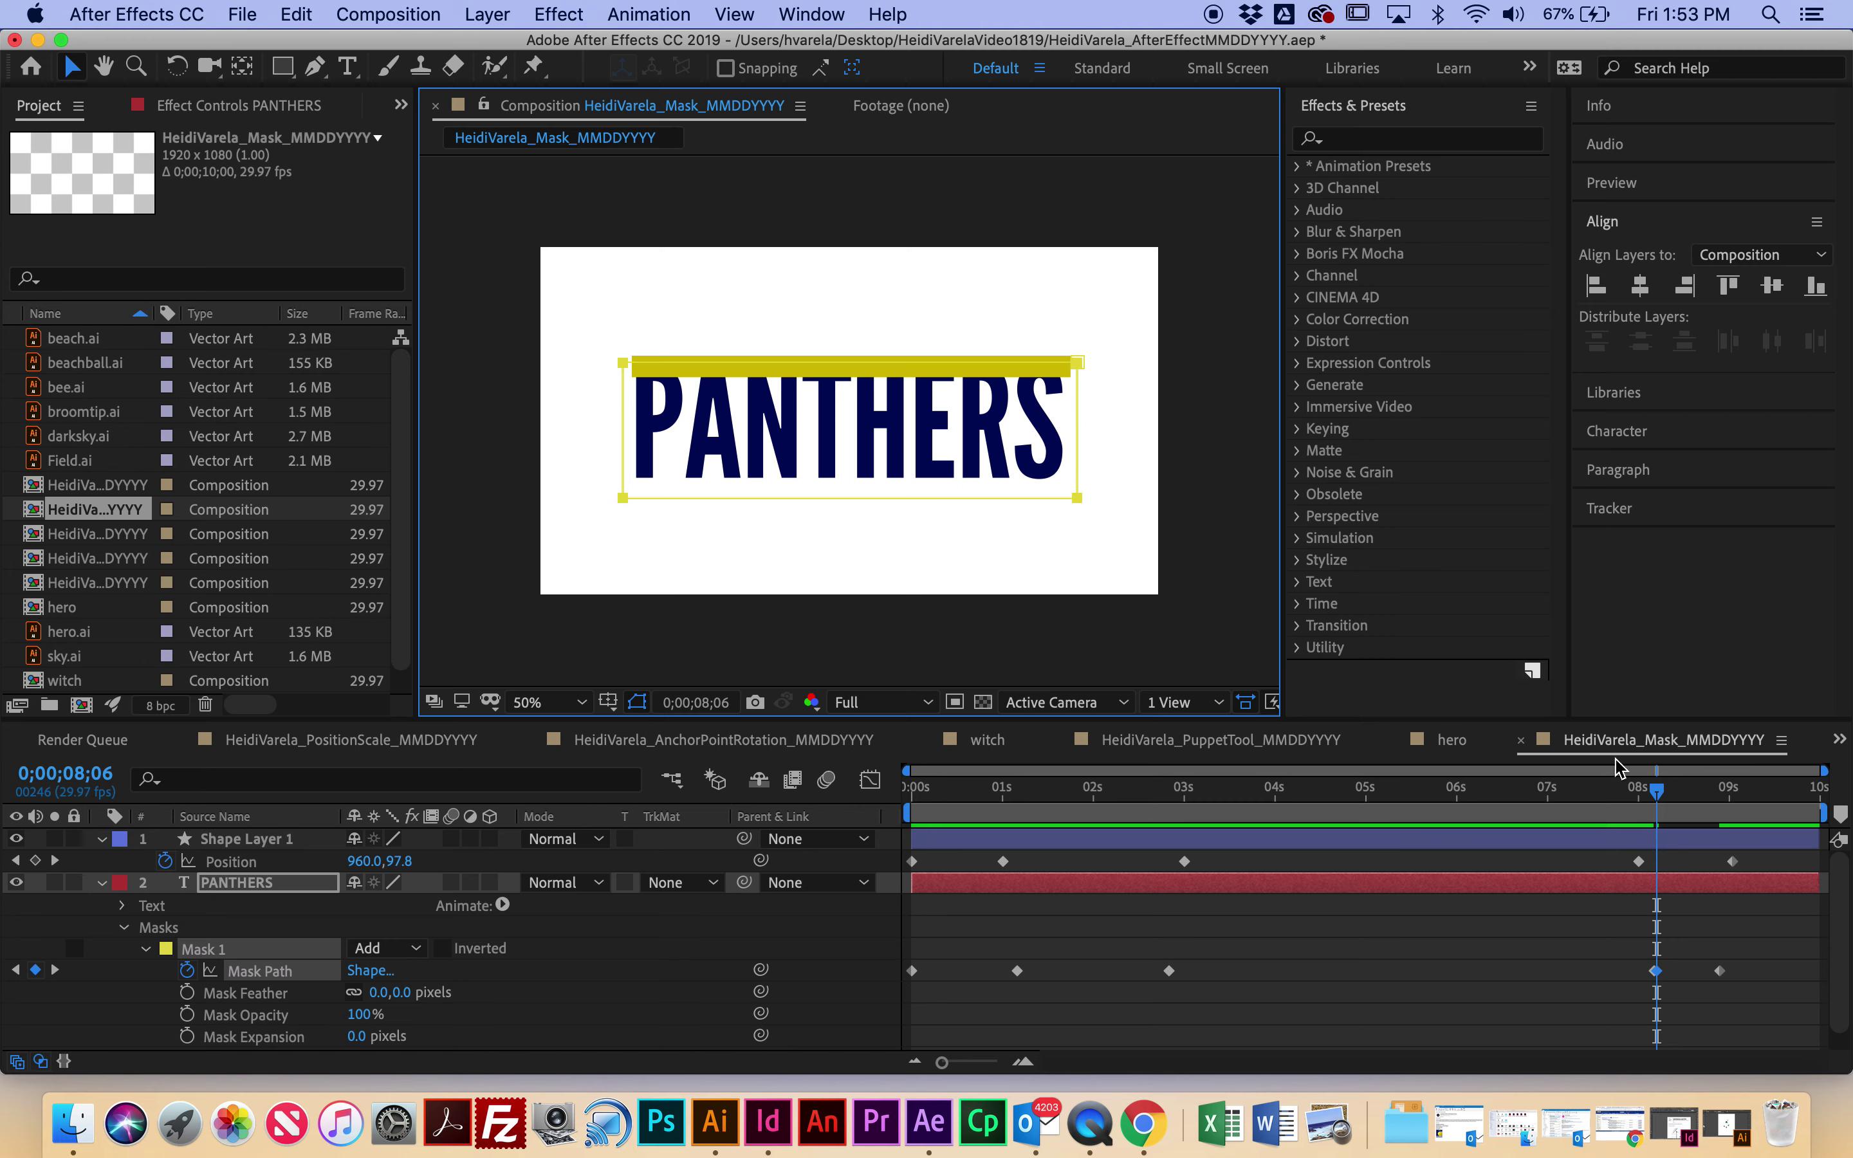
{"action": "mouse_move", "coordinate": [1638, 790]}
{"action": "left_mouse_down"}
{"action": "mouse_move", "coordinate": [1677, 812]}
{"action": "mouse_move", "coordinate": [1636, 819]}
{"action": "left_mouse_up"}
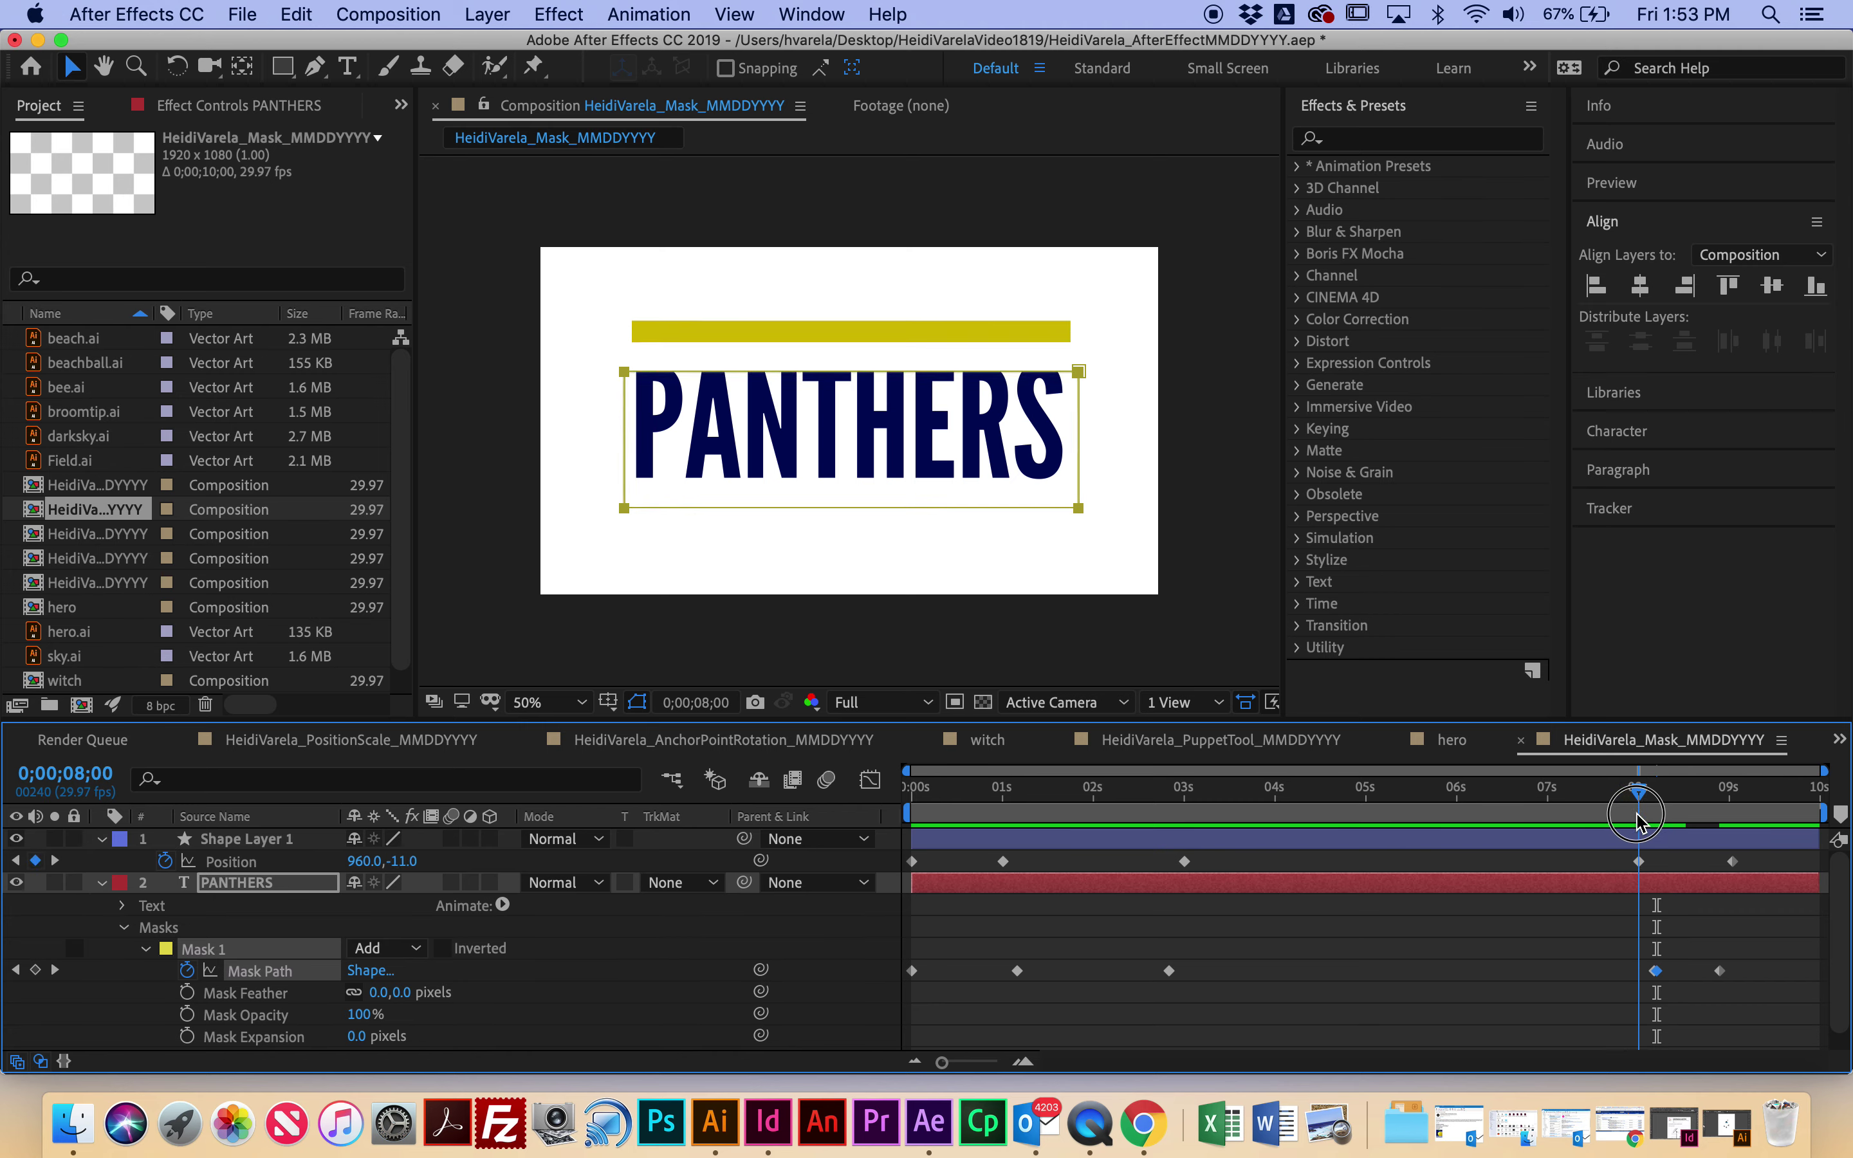
{"action": "left_click", "coordinate": [1663, 977]}
{"action": "left_click_drag", "start_coordinate": [1655, 972], "coordinate": [1648, 974]}
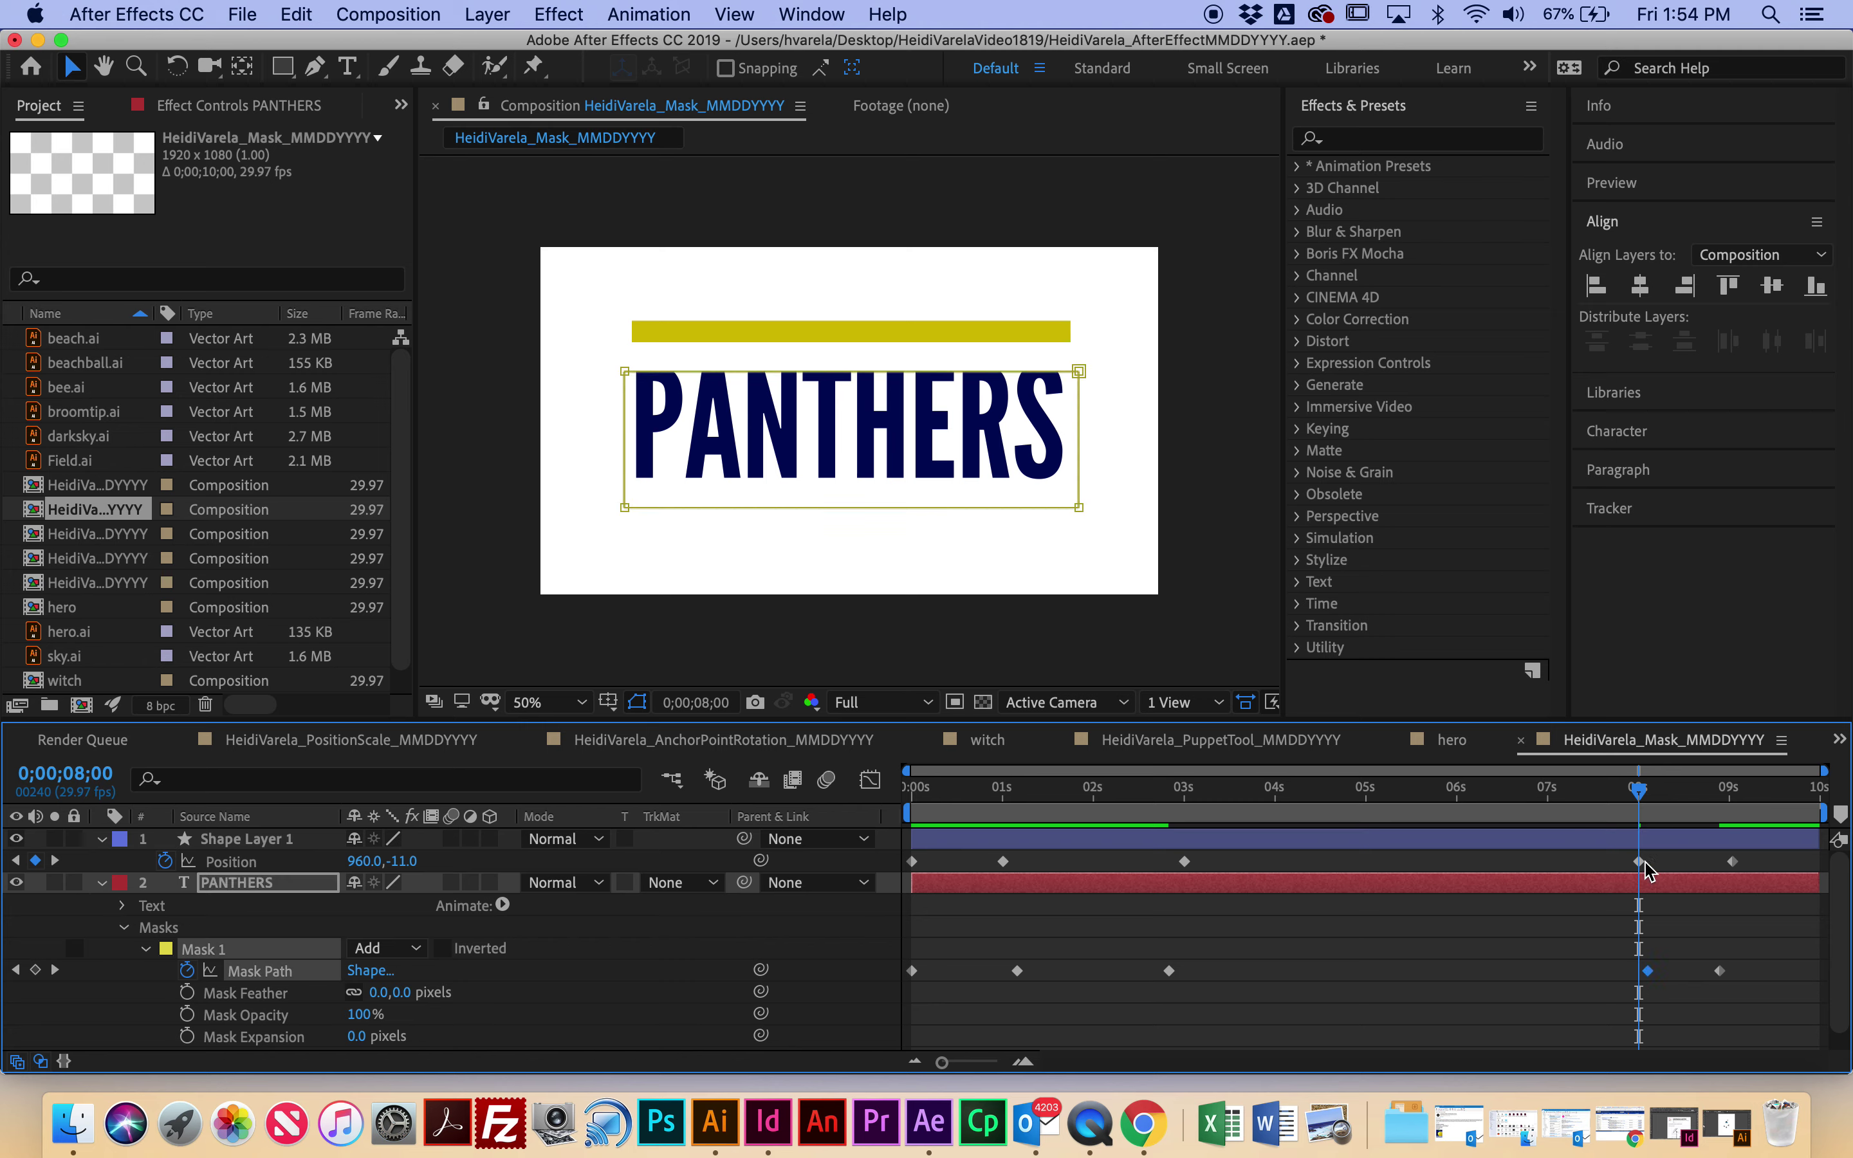
Step: Shift the mask keyframe near 8 seconds earlier and raise both mask sides to level it
{"action": "mouse_move", "coordinate": [1639, 800]}
{"action": "left_mouse_down"}
{"action": "mouse_move", "coordinate": [1571, 811]}
{"action": "mouse_move", "coordinate": [1665, 823]}
{"action": "mouse_move", "coordinate": [1630, 827]}
{"action": "left_mouse_up"}
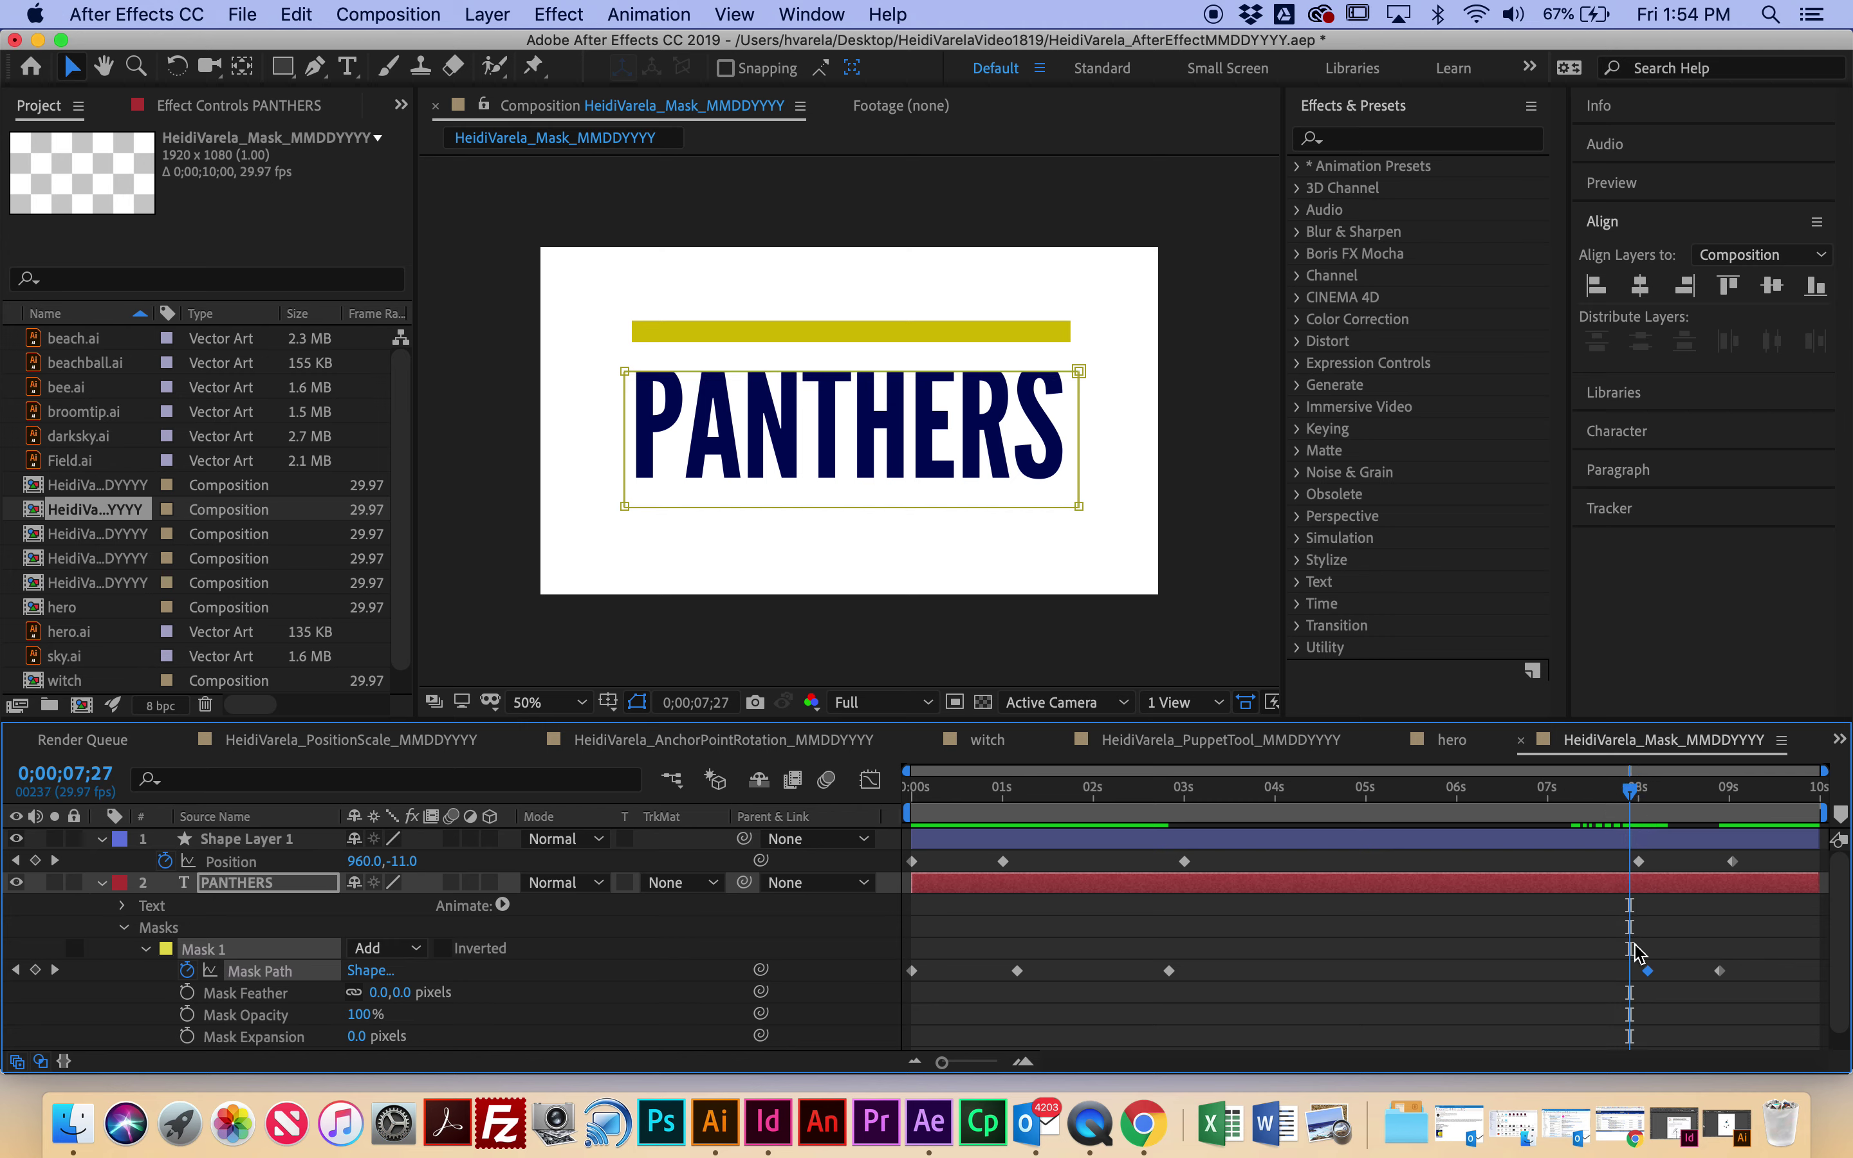
{"action": "left_click_drag", "start_coordinate": [1647, 973], "coordinate": [1641, 973]}
{"action": "left_click_drag", "start_coordinate": [1083, 438], "coordinate": [1083, 410]}
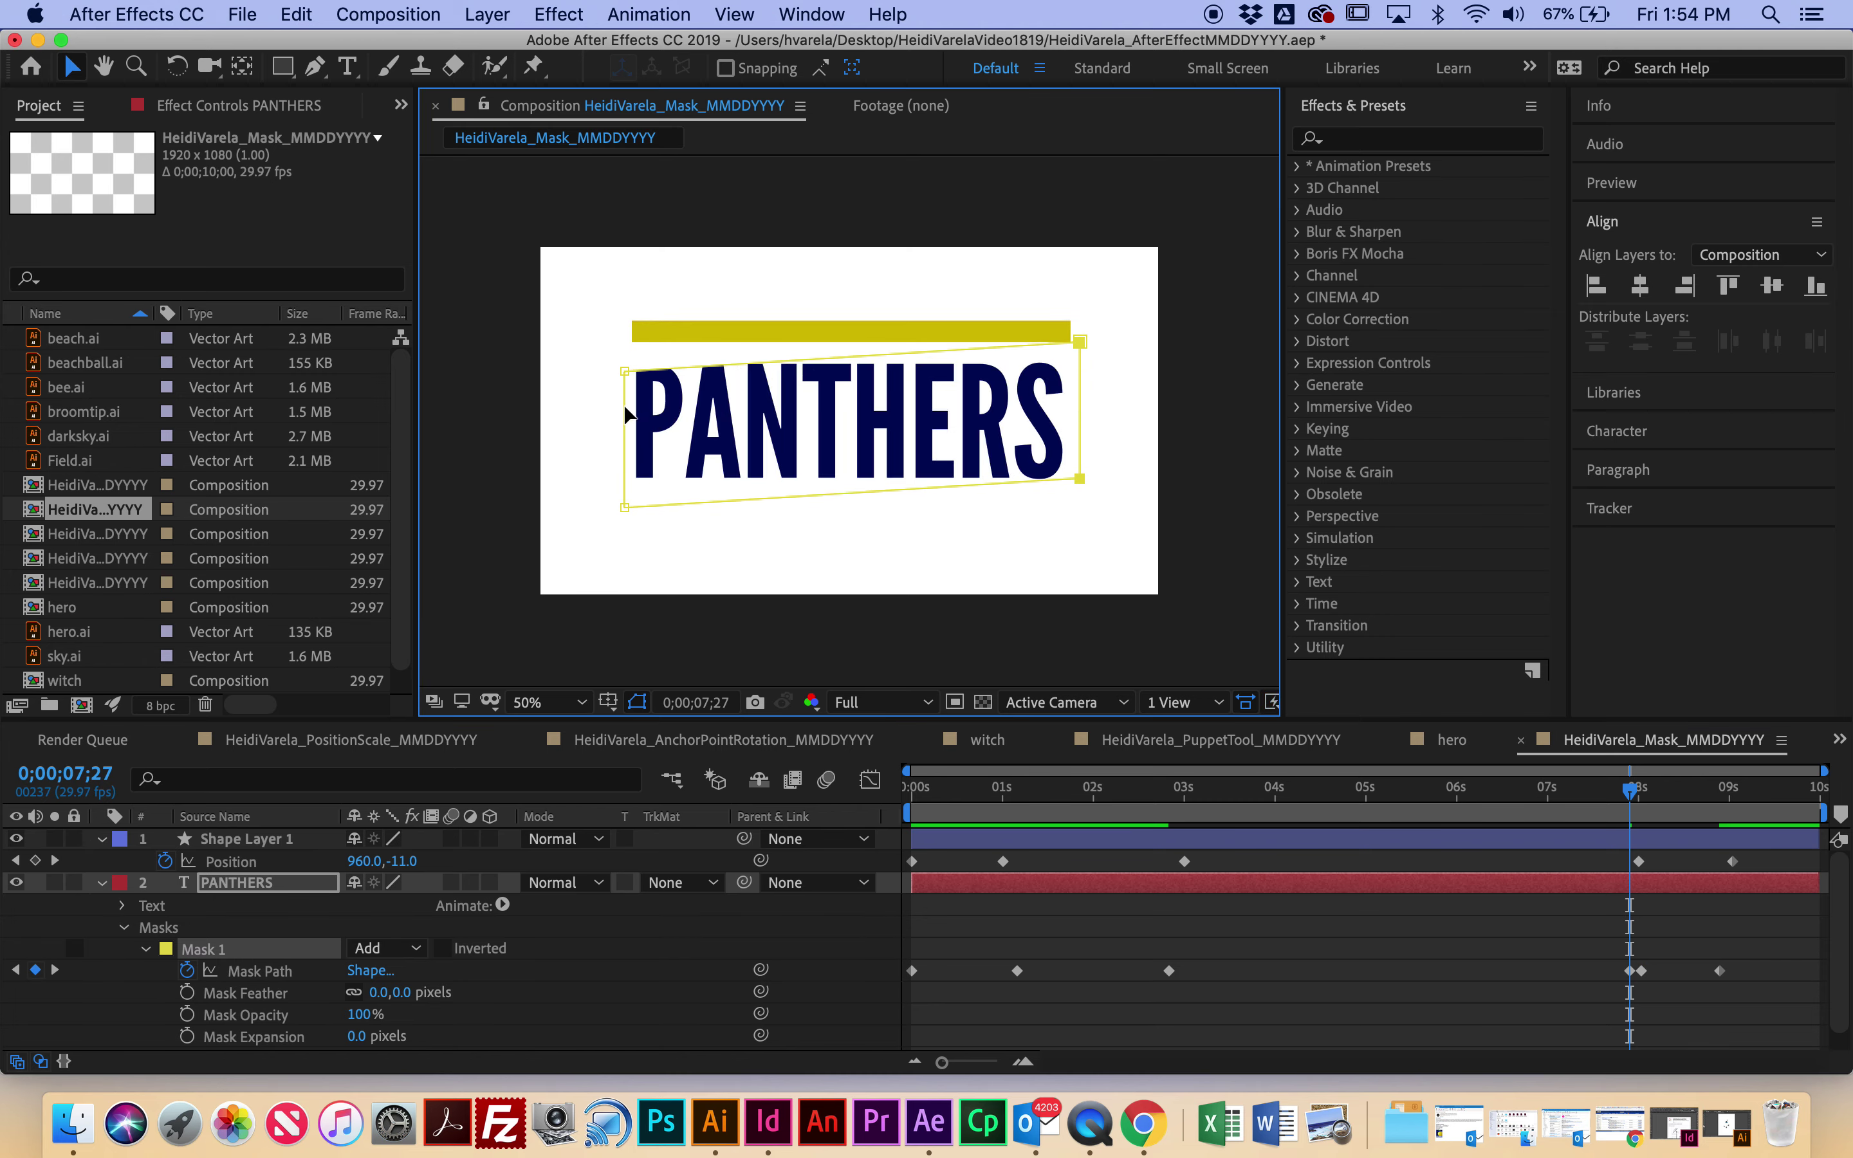
{"action": "left_click_drag", "start_coordinate": [624, 413], "coordinate": [623, 385]}
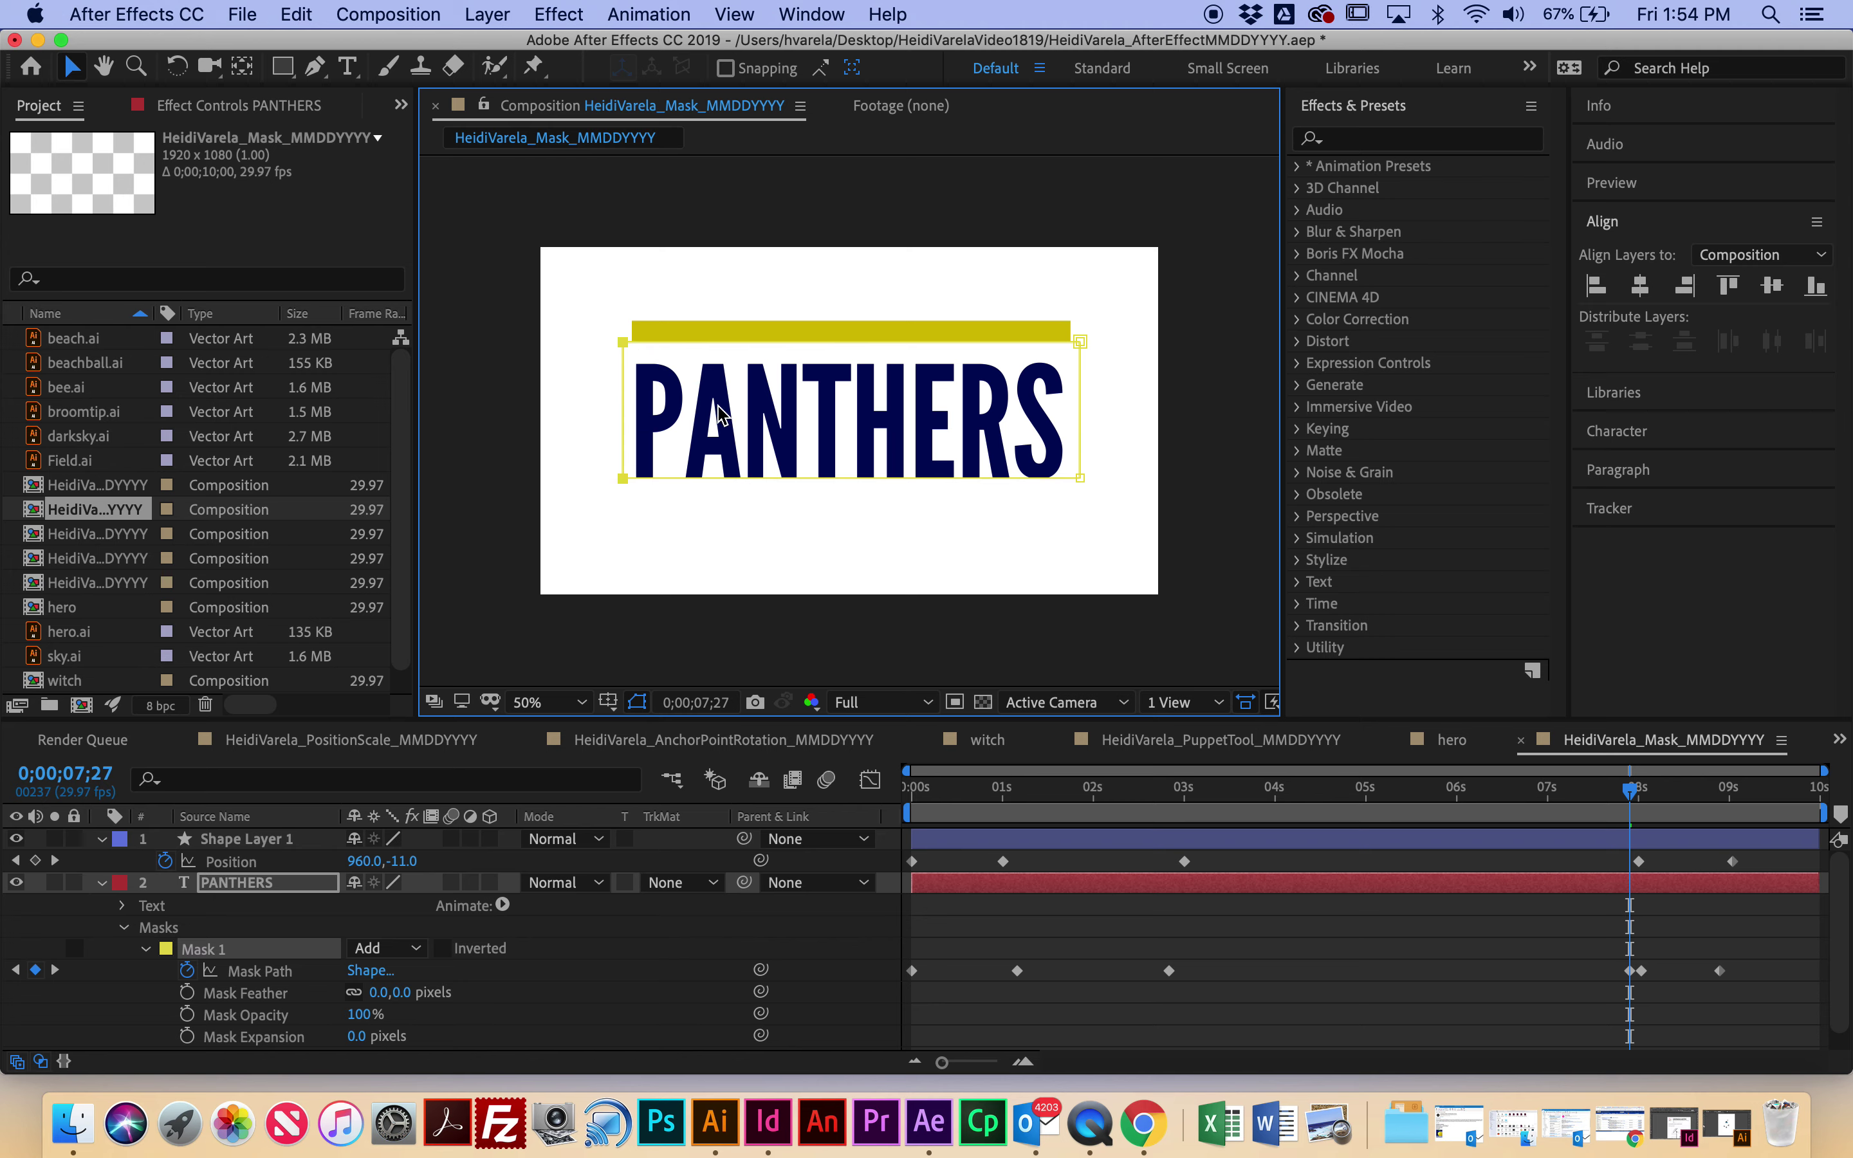
Step: Delete the unwanted mask keyframe near 8 seconds and retime the closing one to 0;00;08;01
{"action": "left_click_drag", "start_coordinate": [1630, 791], "coordinate": [1660, 862]}
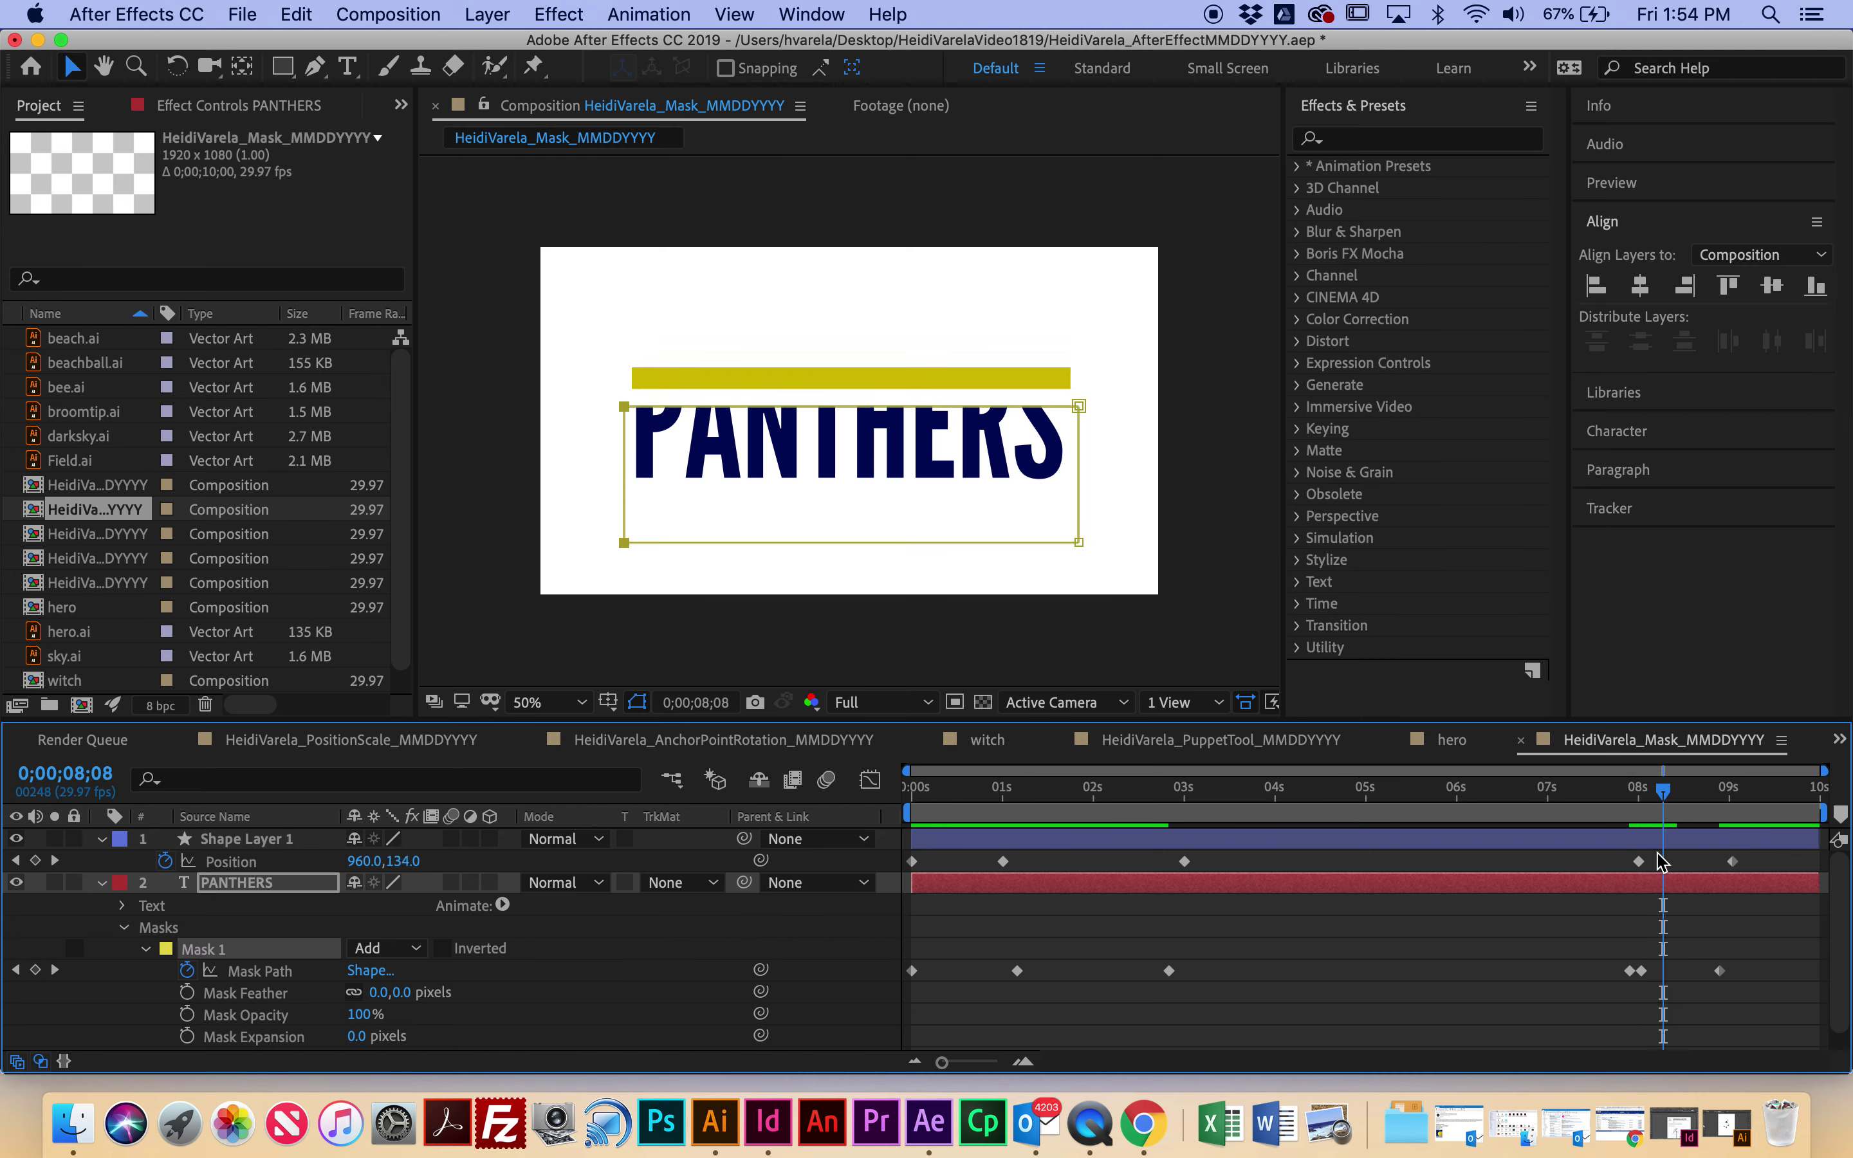
{"action": "left_click", "coordinate": [1629, 971]}
{"action": "key", "text": "Delete"}
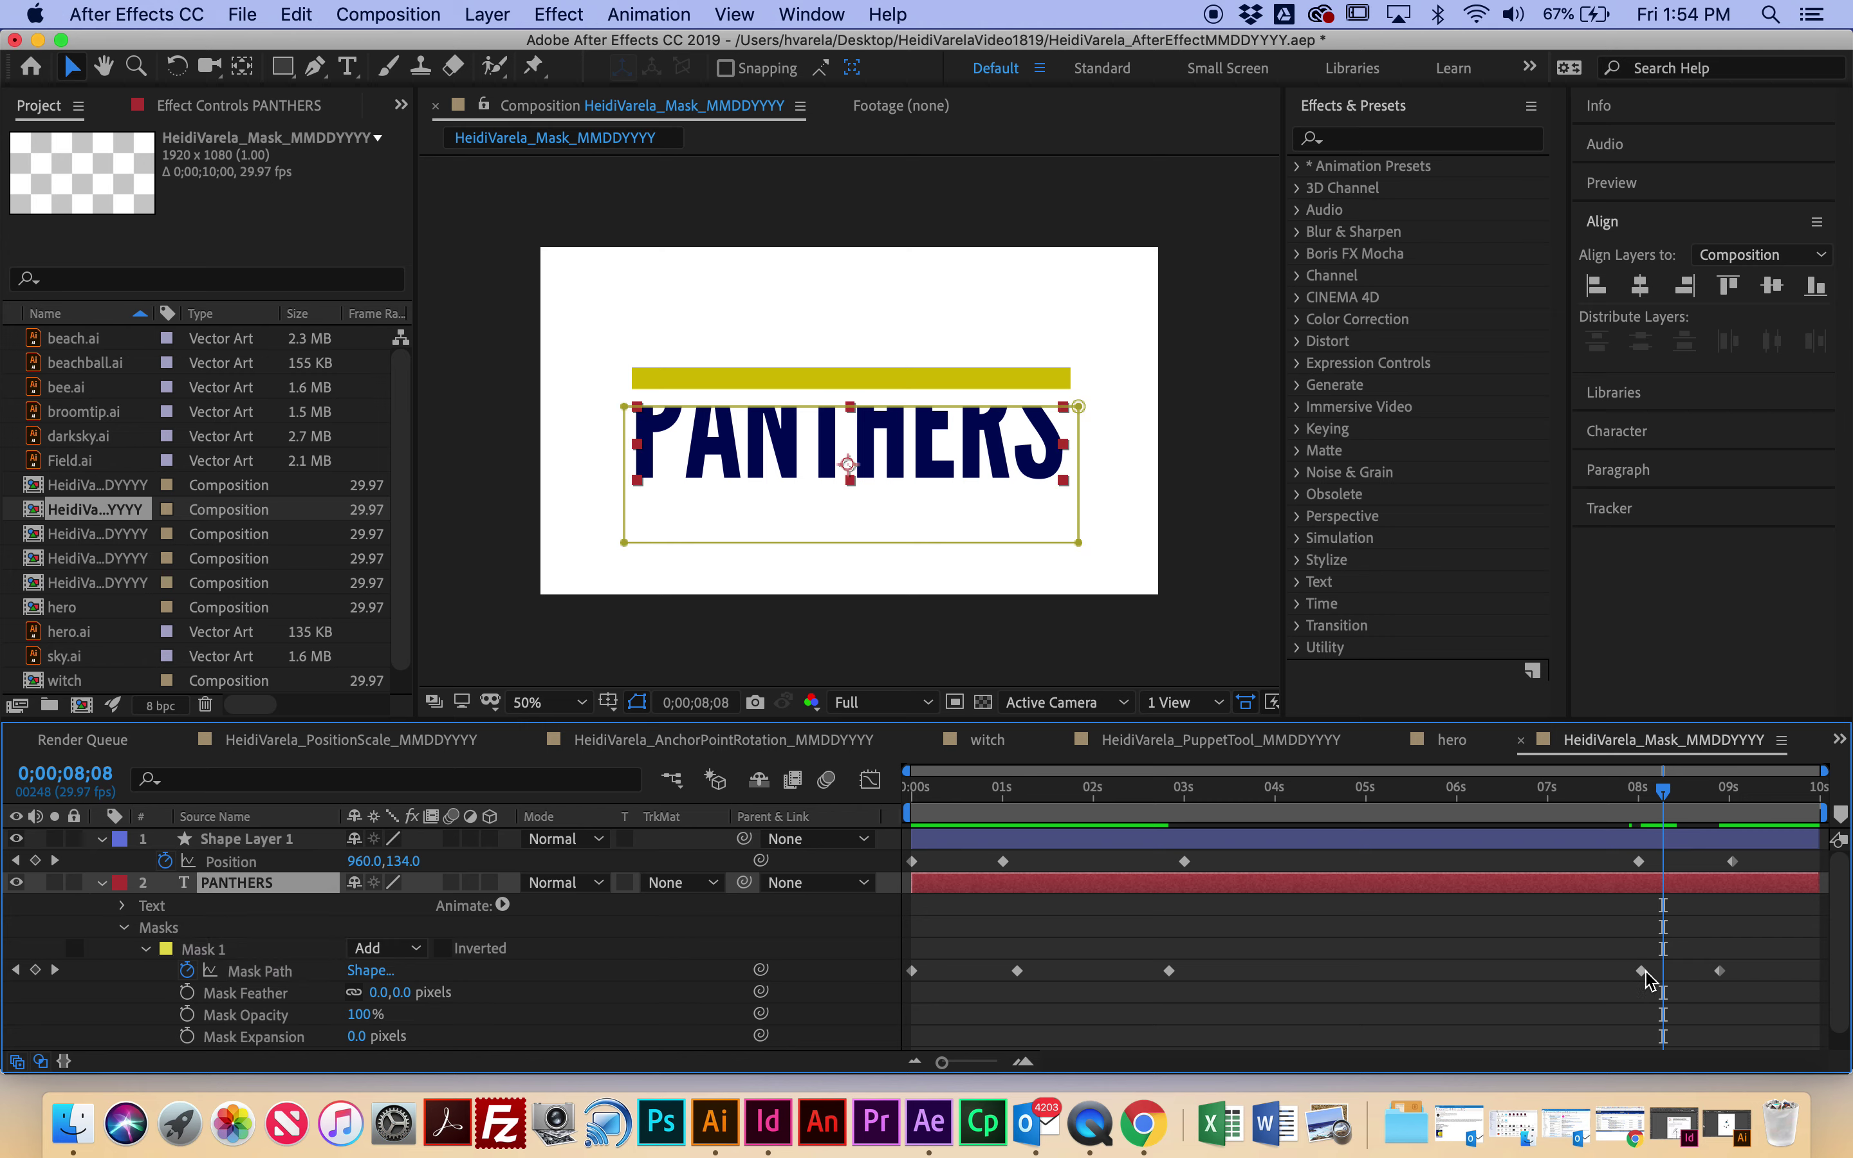
{"action": "left_click_drag", "start_coordinate": [1645, 972], "coordinate": [1651, 972]}
{"action": "left_click", "coordinate": [1644, 796]}
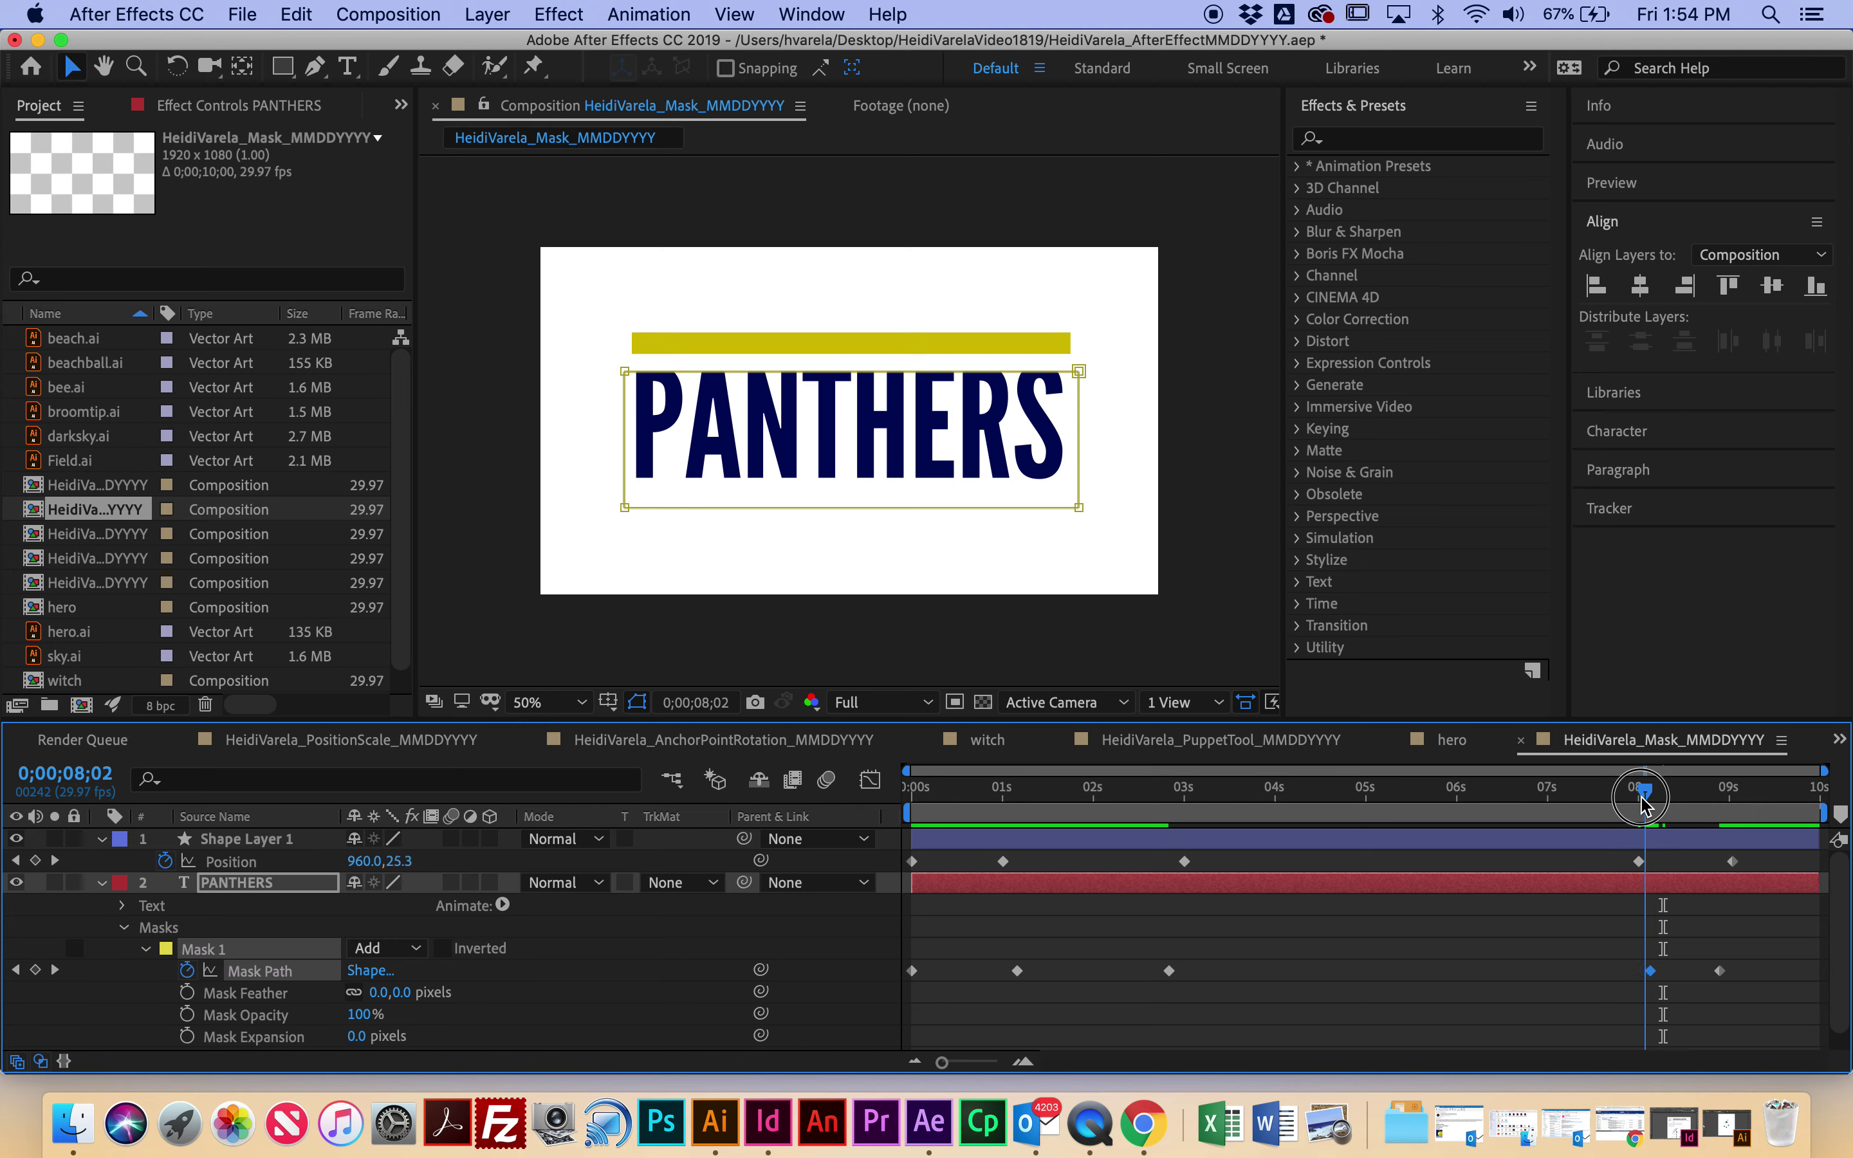
Step: Retime the mask keyframe to 0;00;08;04 and raise both mask sides to level it
{"action": "left_click_drag", "start_coordinate": [1644, 800], "coordinate": [1639, 804]}
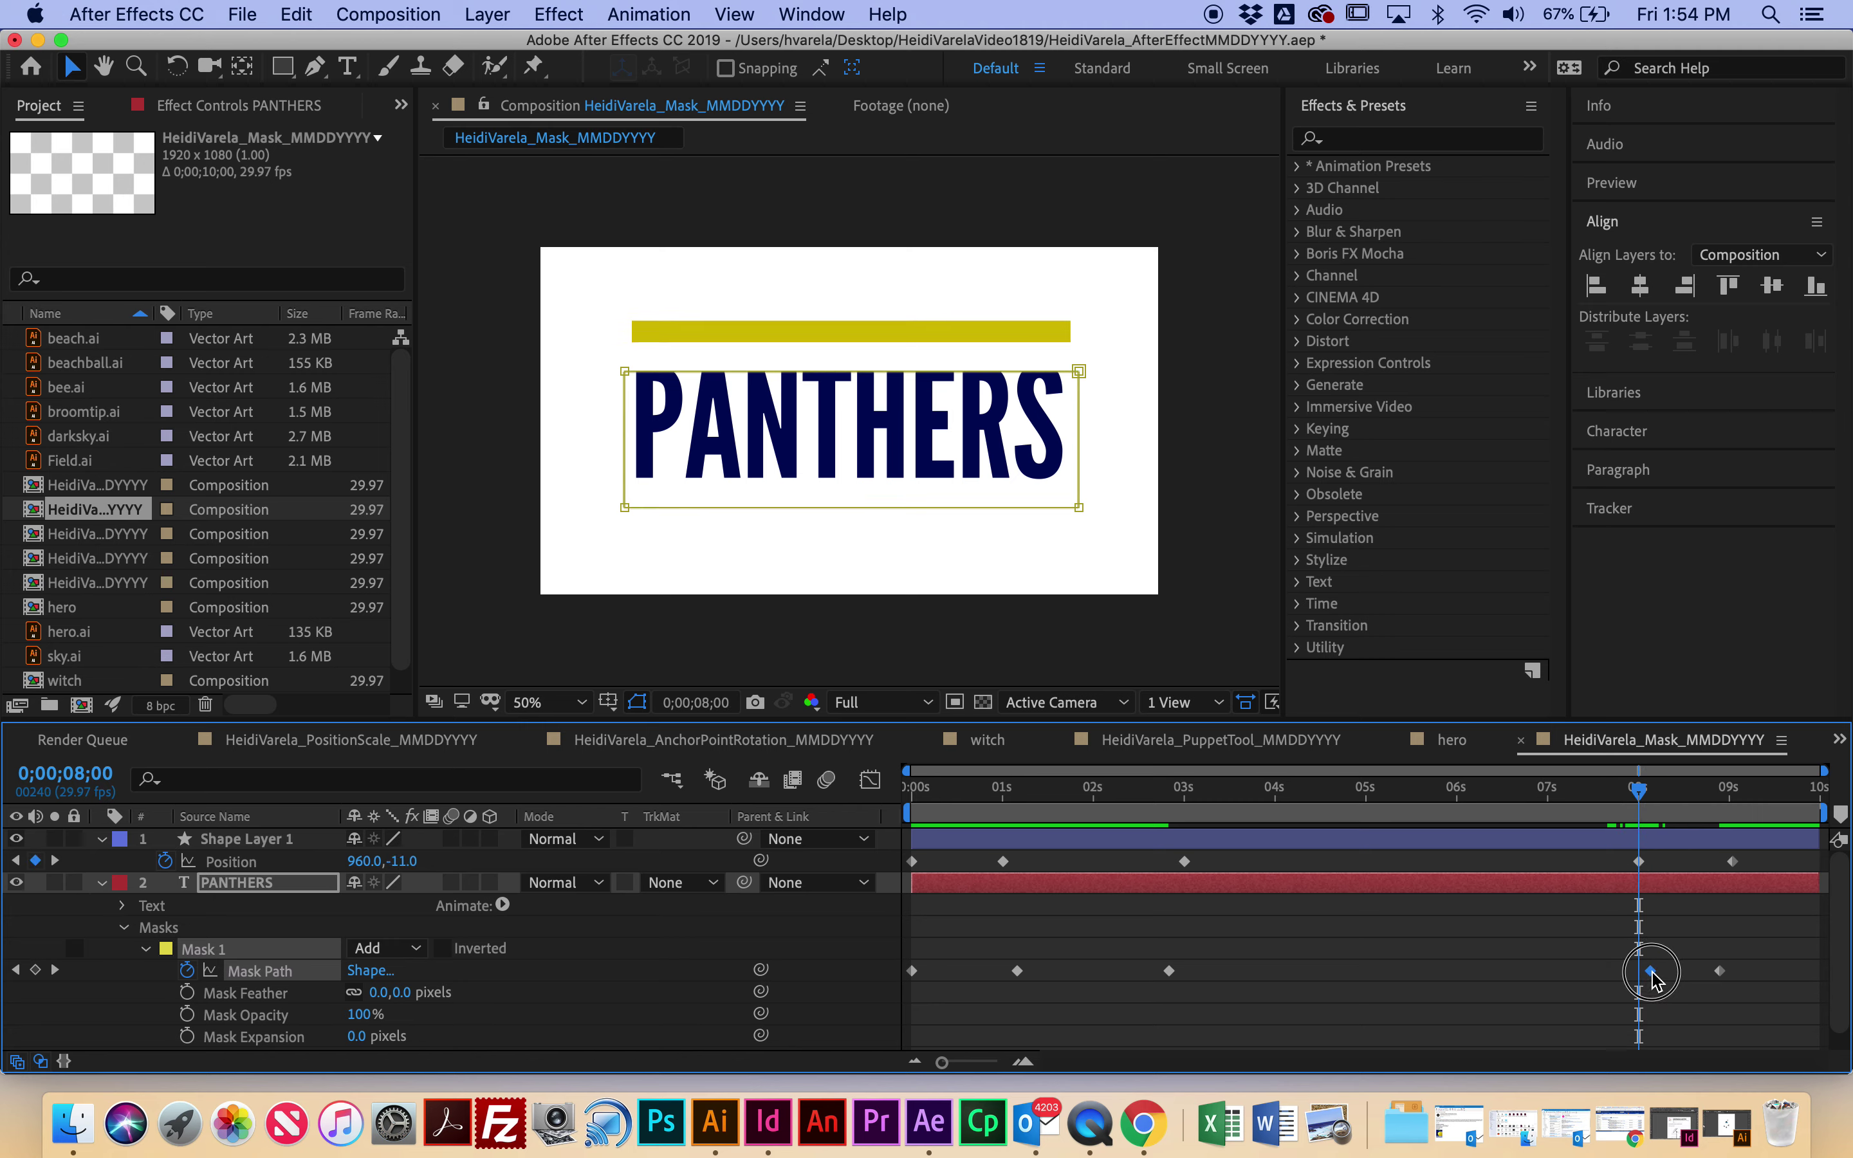
{"action": "left_click_drag", "start_coordinate": [1651, 974], "coordinate": [1639, 971]}
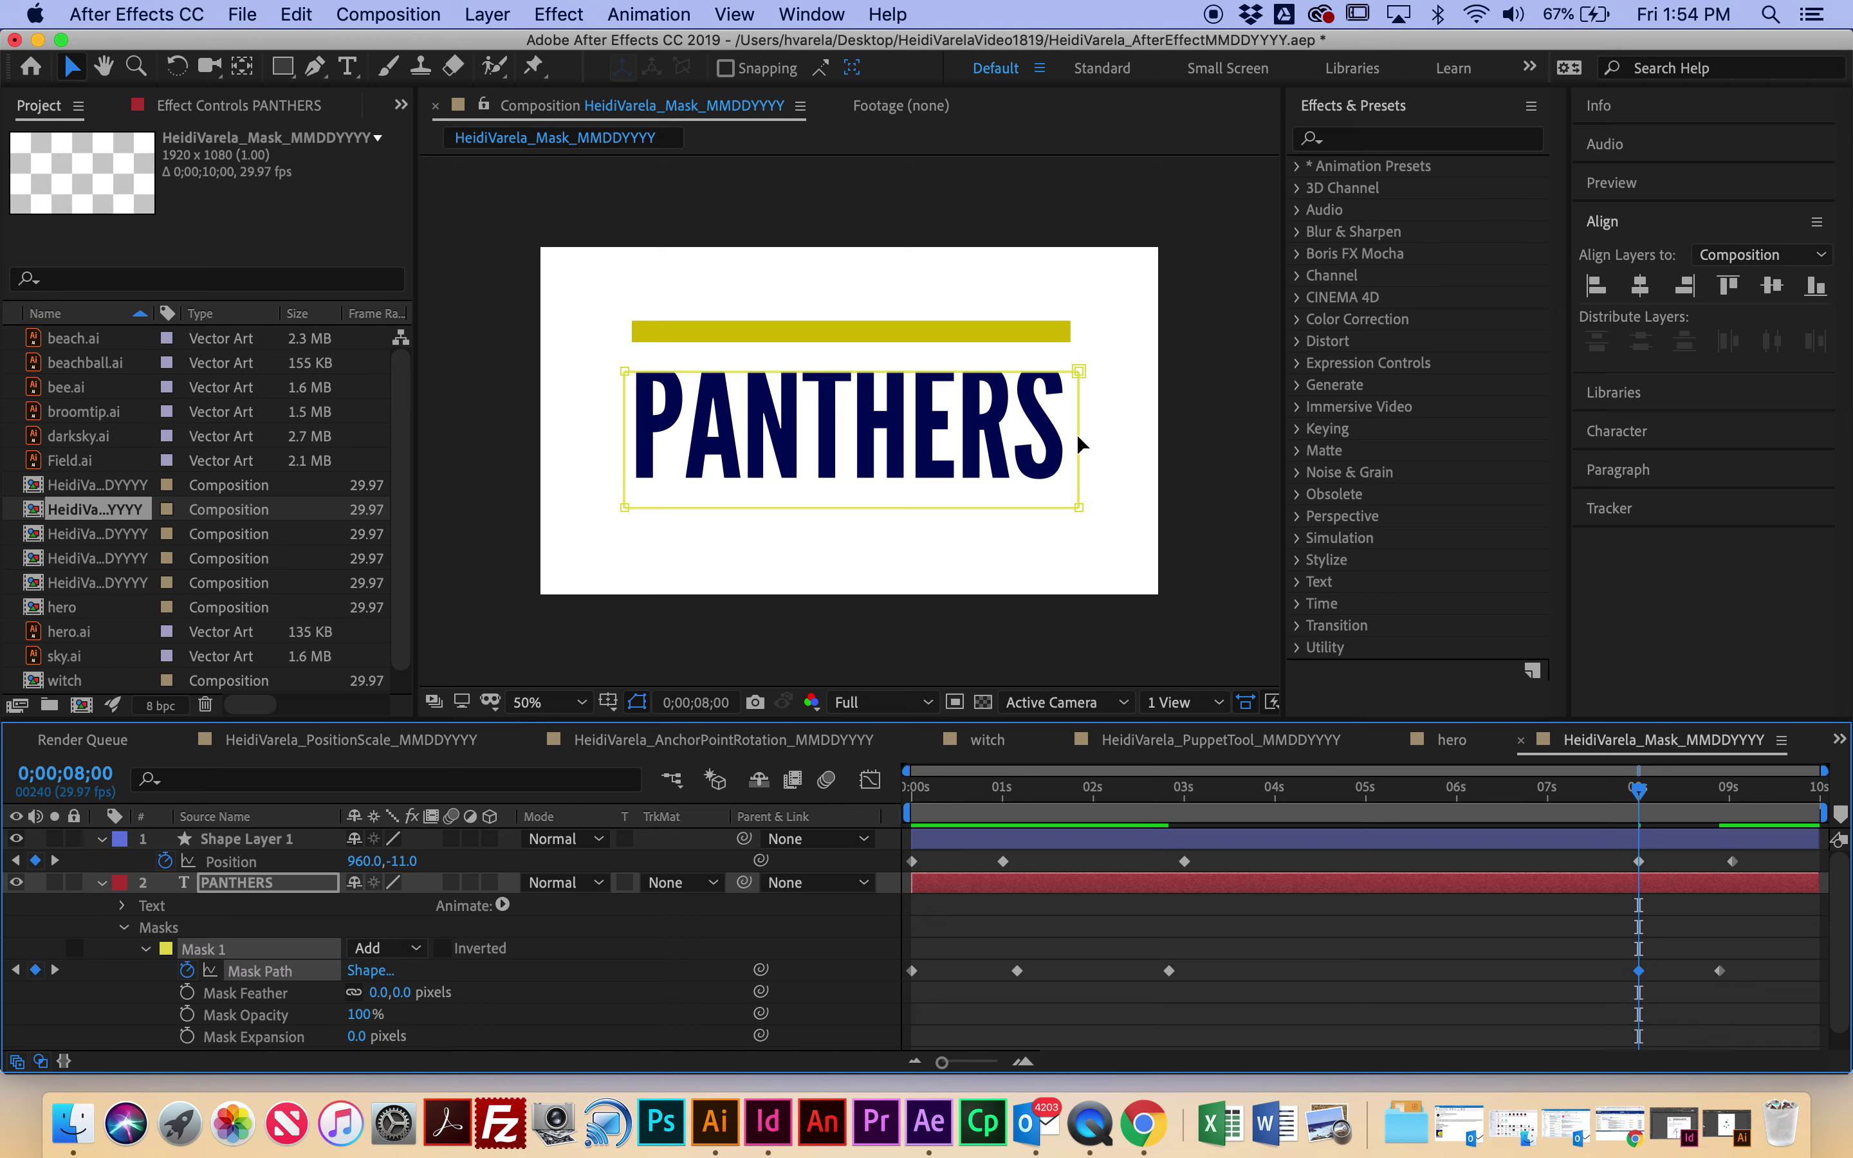
{"action": "left_click_drag", "start_coordinate": [1079, 444], "coordinate": [1083, 416]}
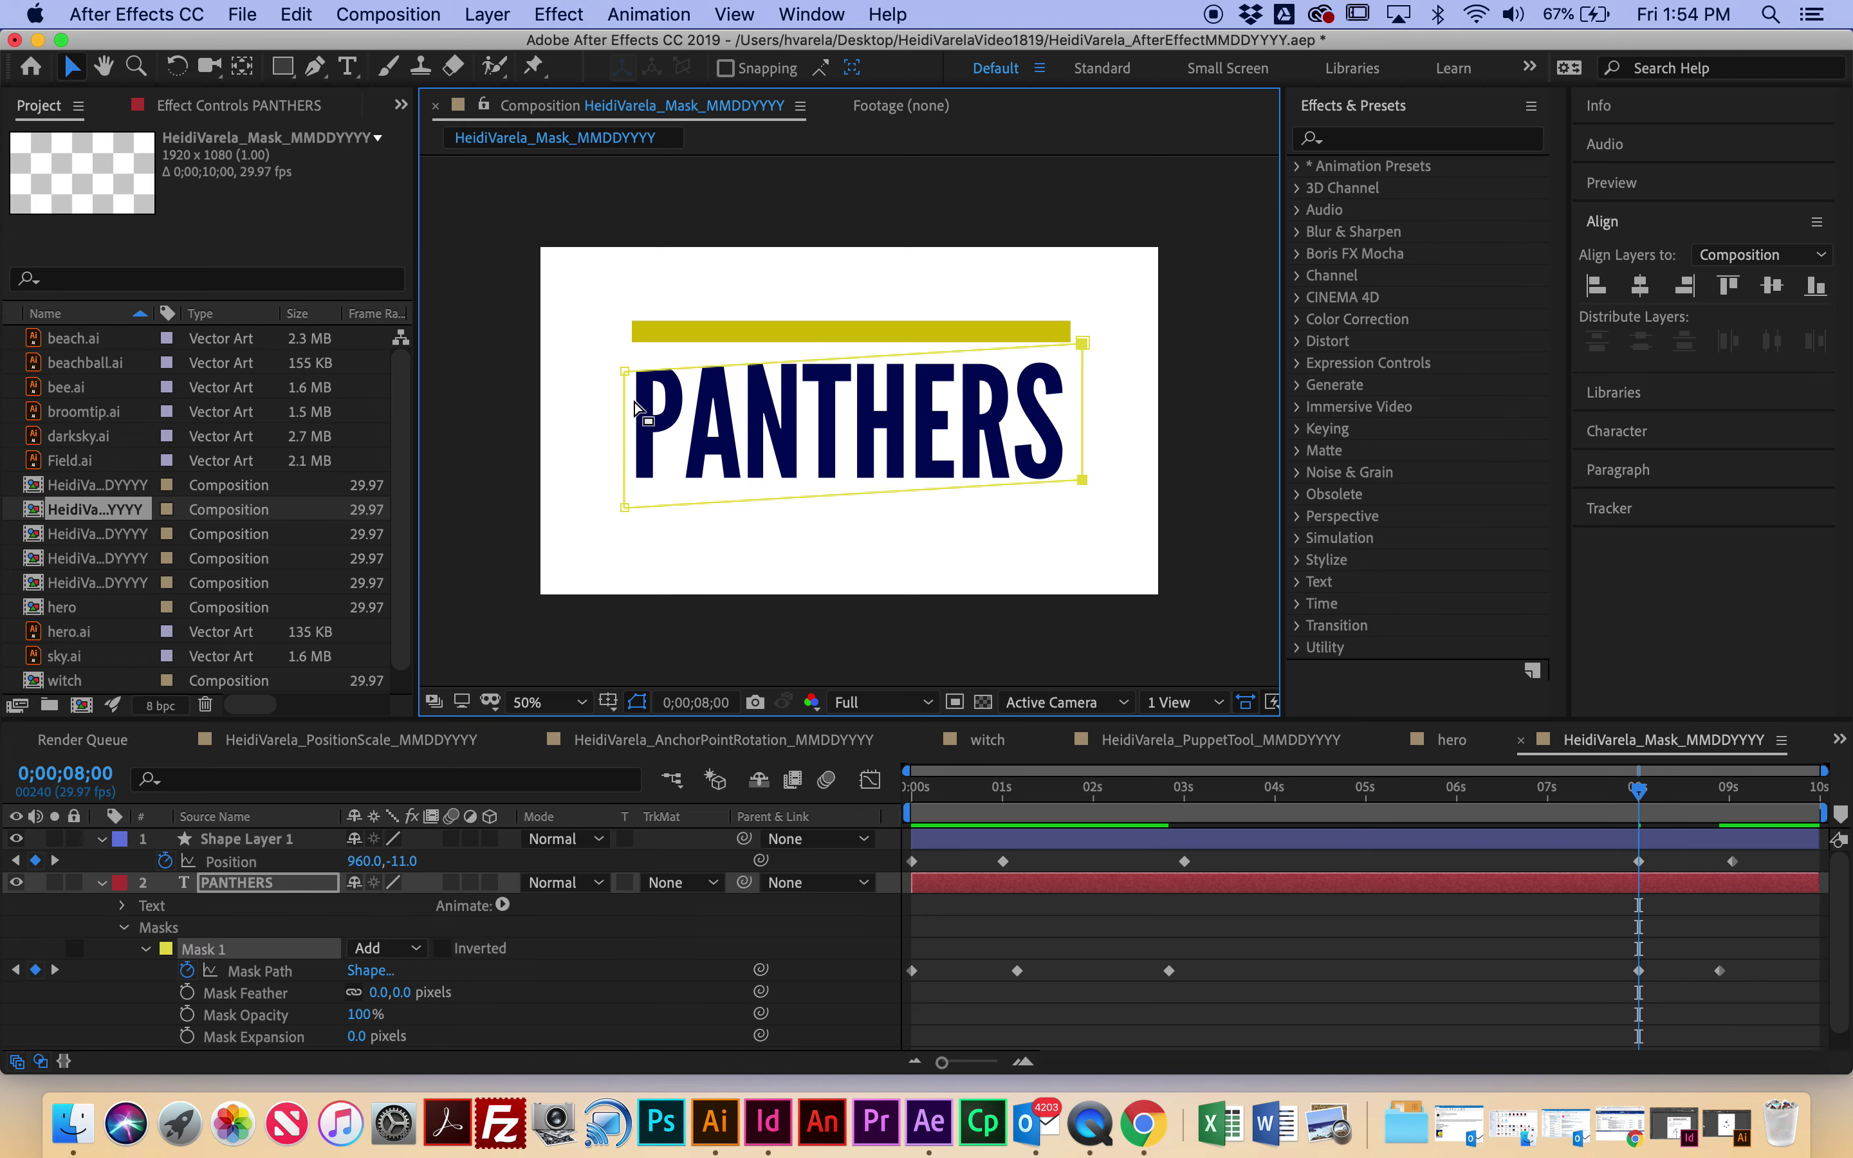
{"action": "left_click_drag", "start_coordinate": [626, 417], "coordinate": [620, 386]}
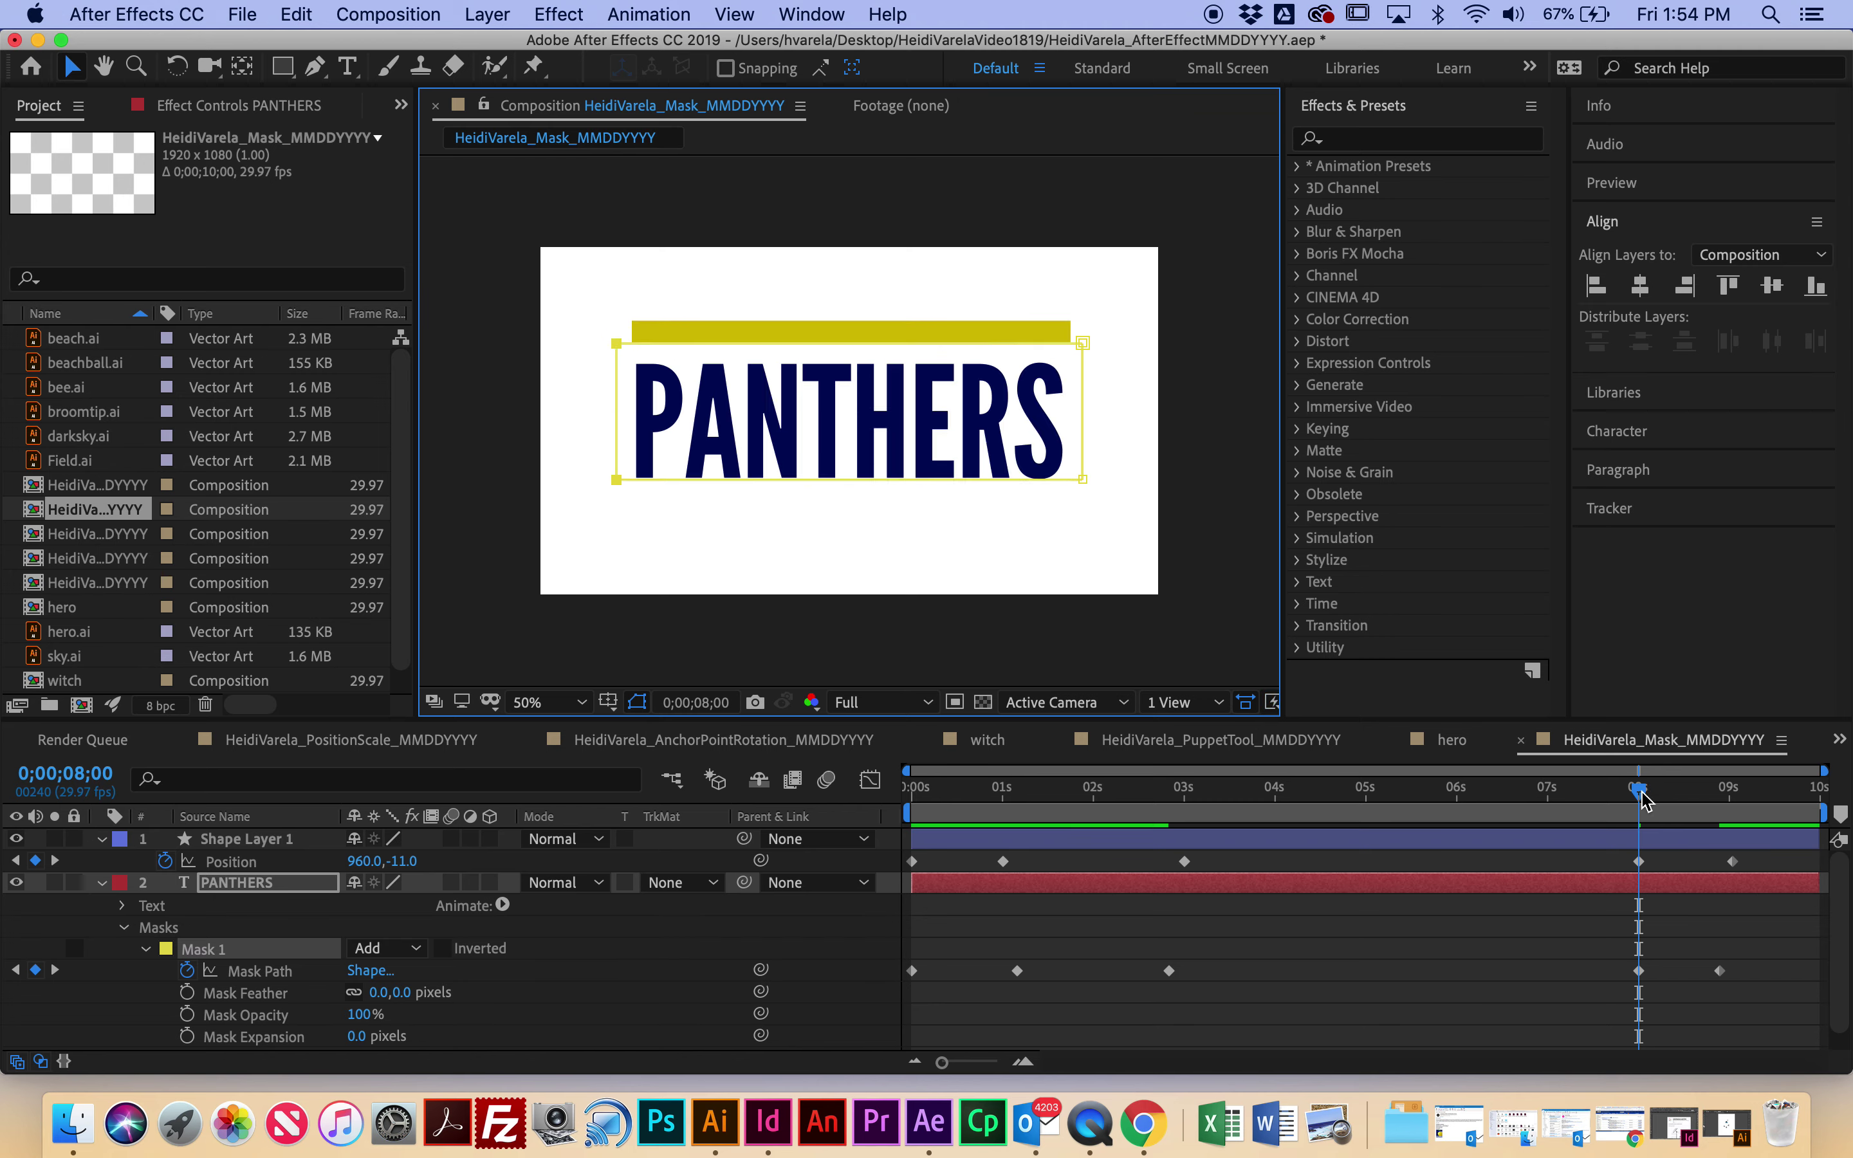
Step: Check the ending at 0;00;08;28, preview the animation, then park the time indicator at 3 seconds
{"action": "left_click_drag", "start_coordinate": [1632, 784], "coordinate": [735, 799]}
{"action": "key", "text": "space"}
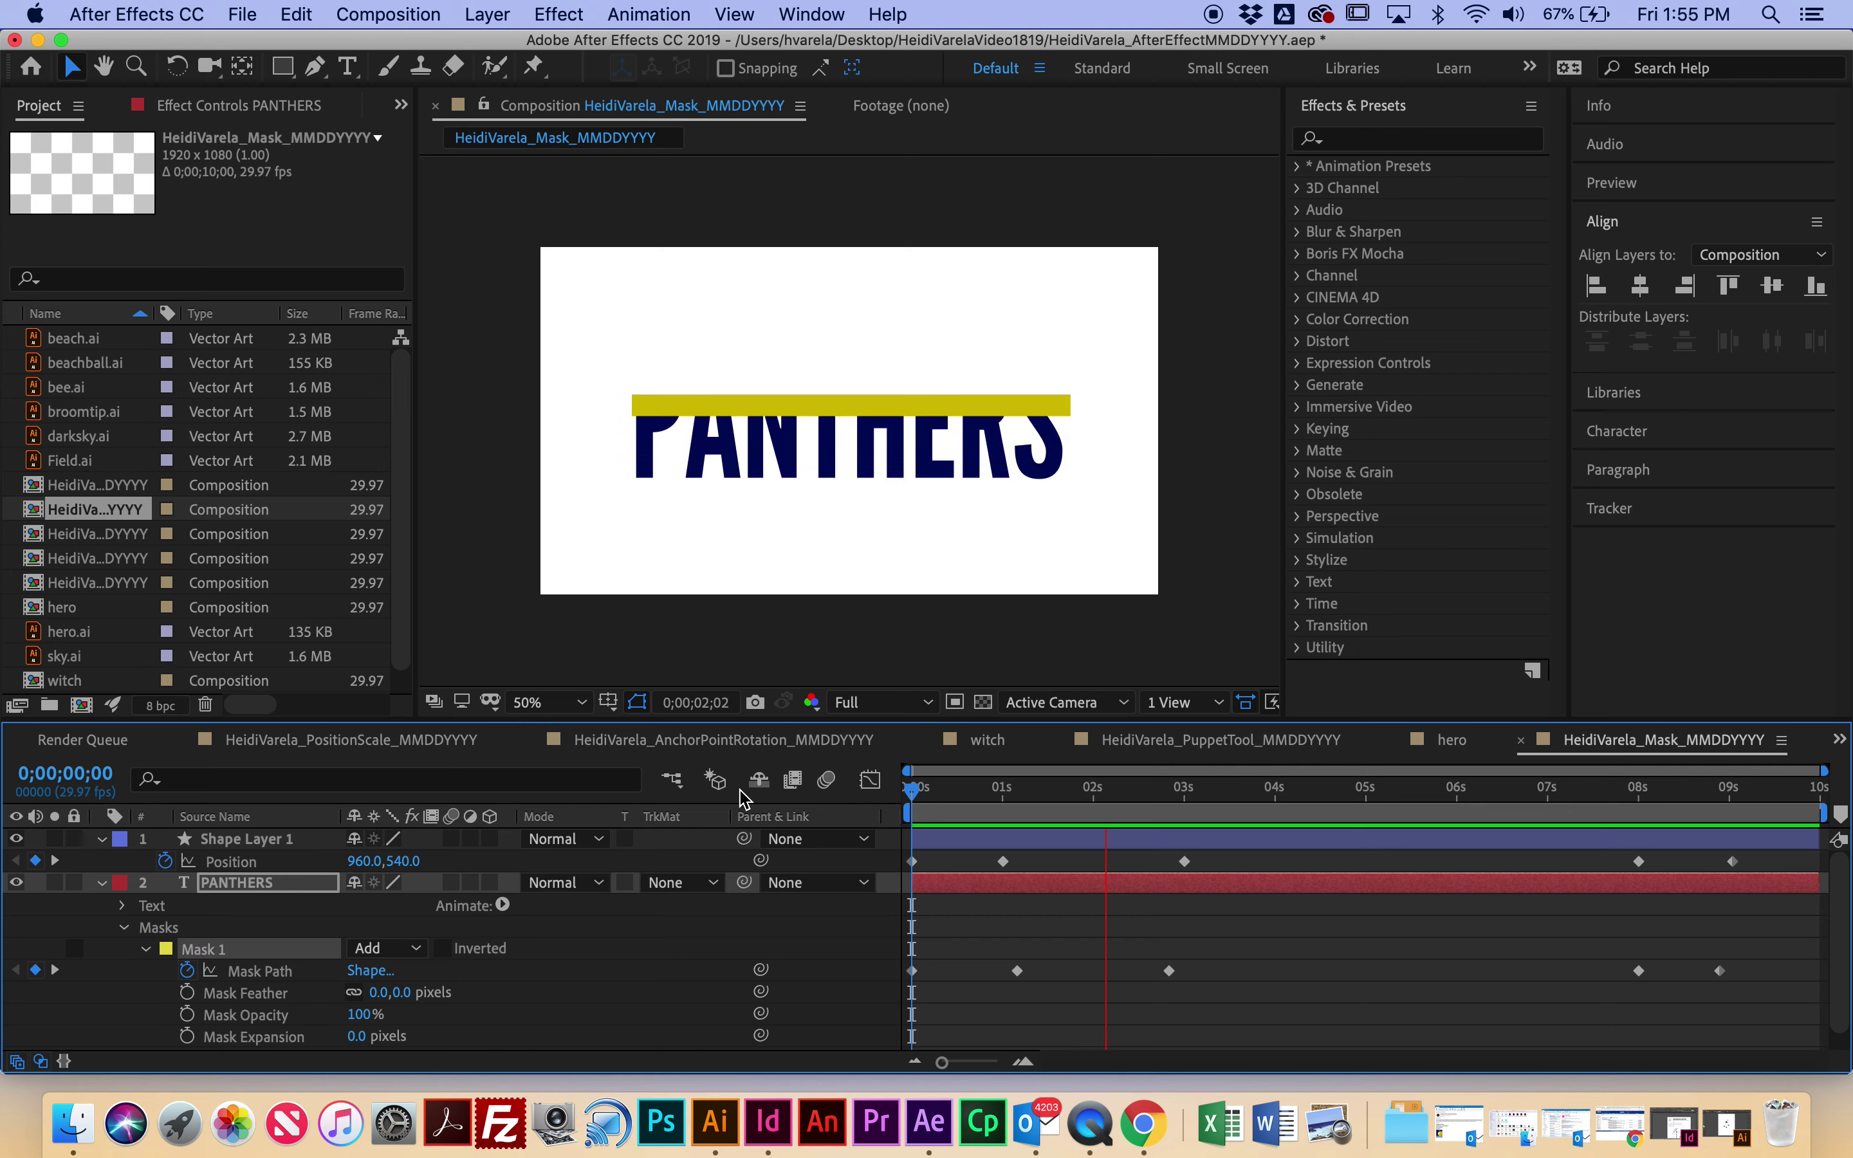
{"action": "key", "text": "space"}
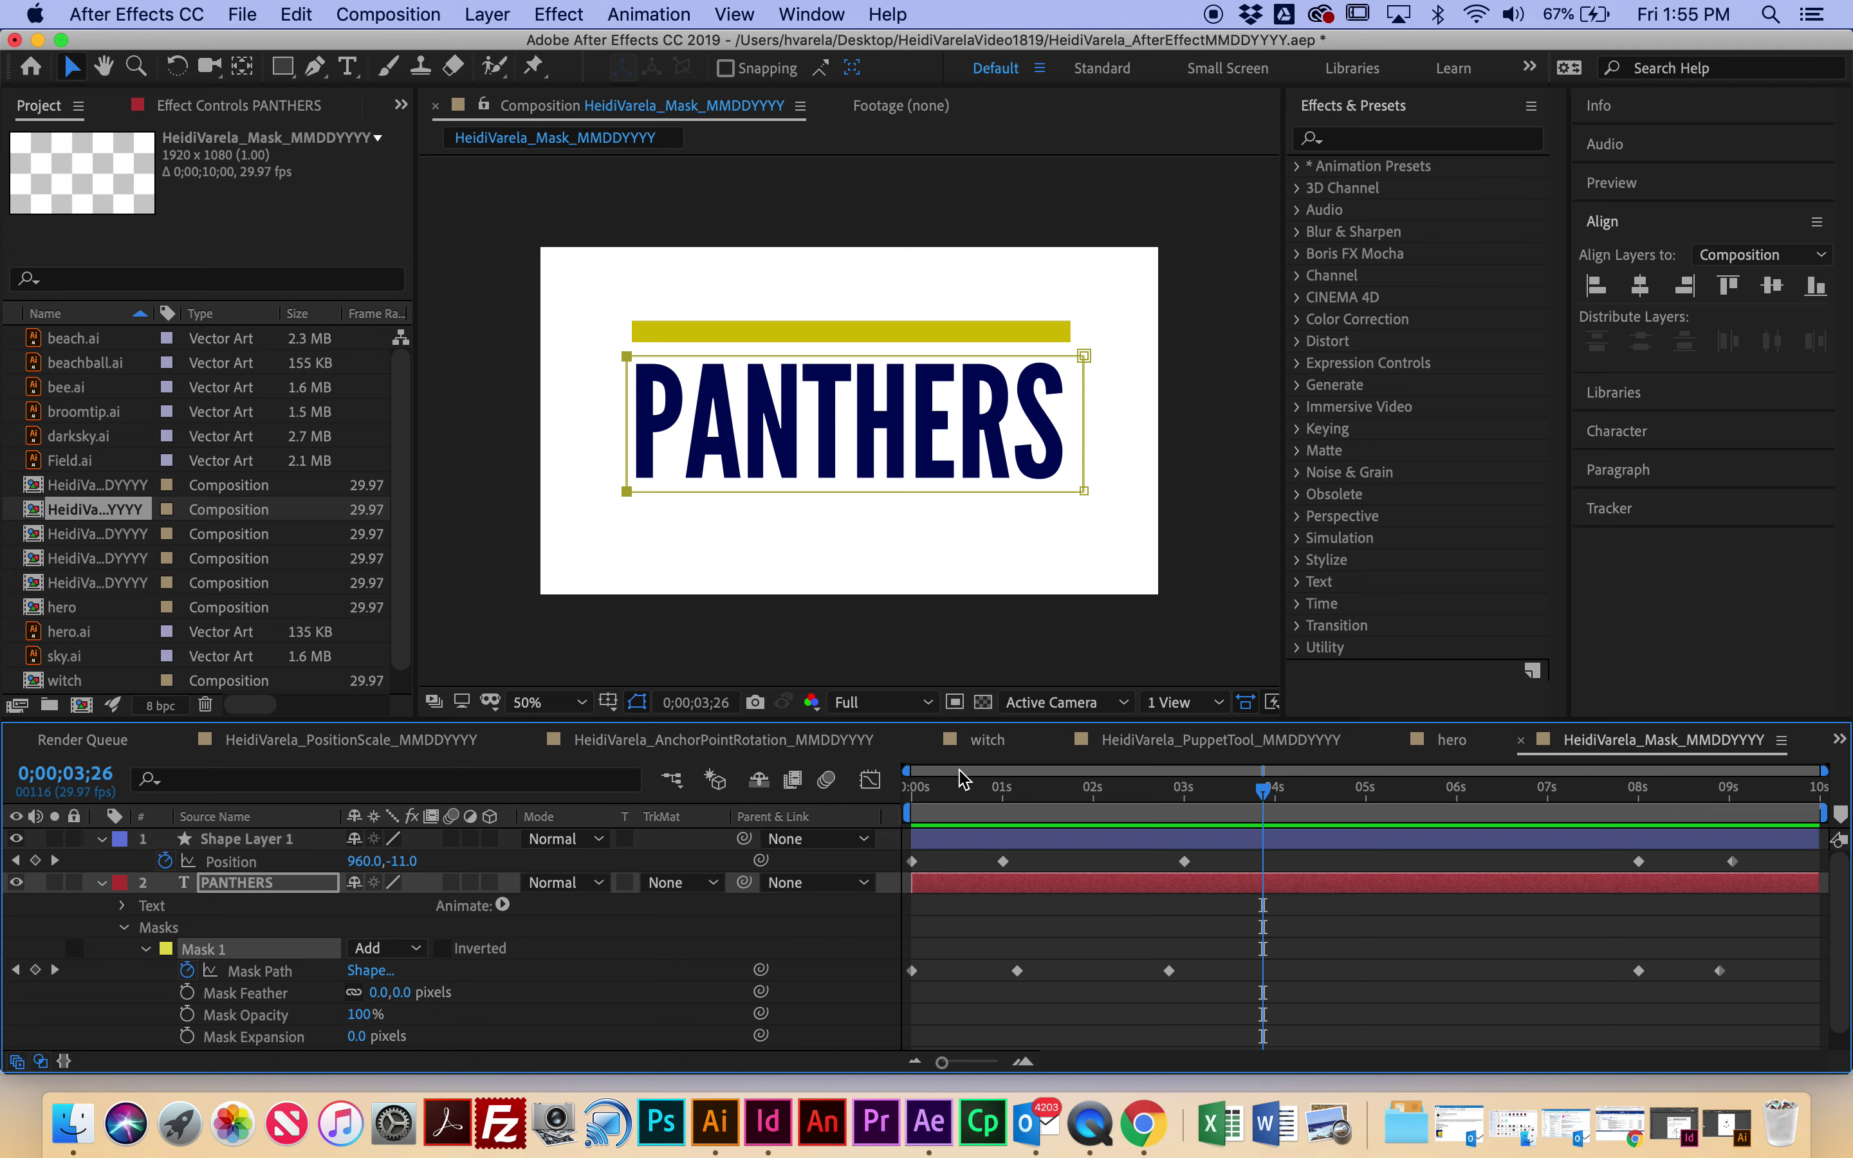
{"action": "left_click_drag", "start_coordinate": [1264, 792], "coordinate": [1185, 817]}
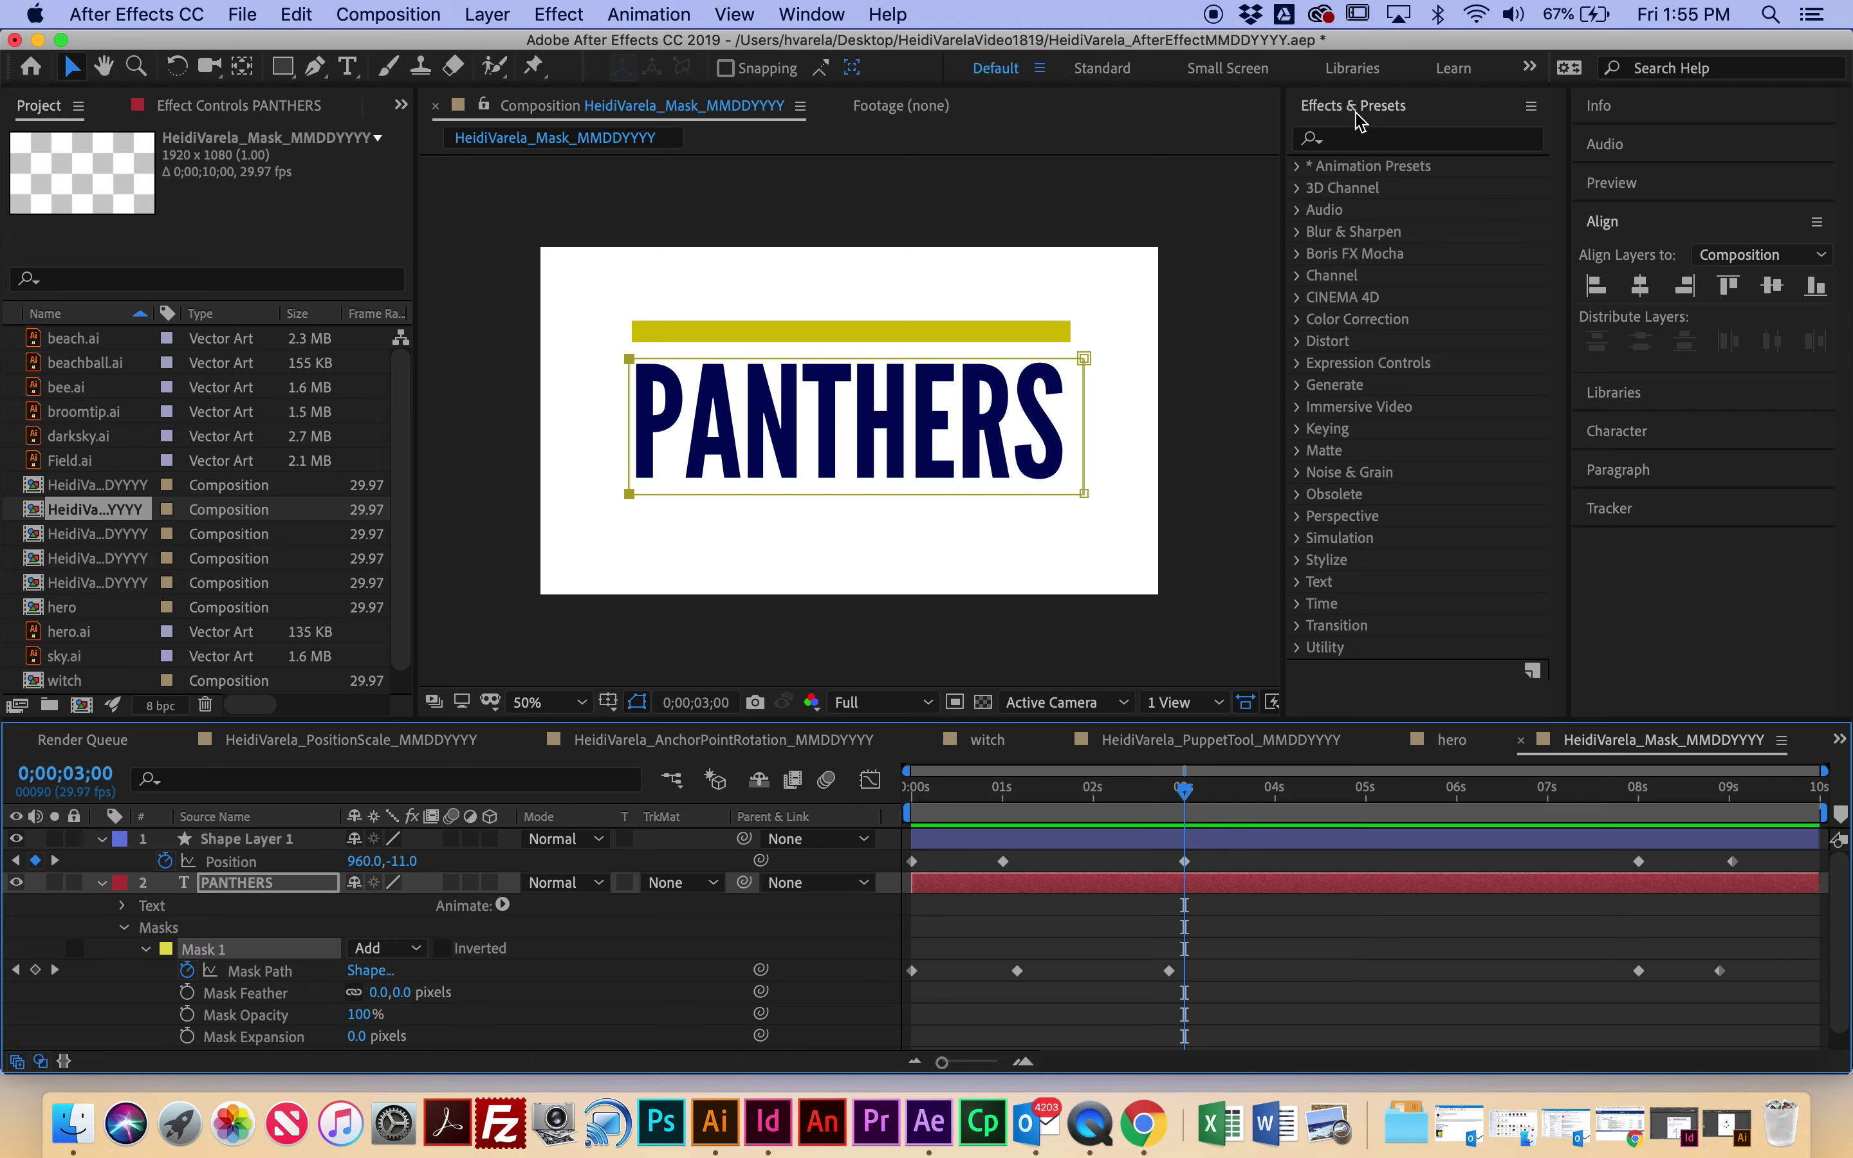
Step: Search 'jigg' and drag the Text > Blurs > Jiggy preset onto the PANTHERS layer, then scrub to check
{"action": "left_click", "coordinate": [1361, 141]}
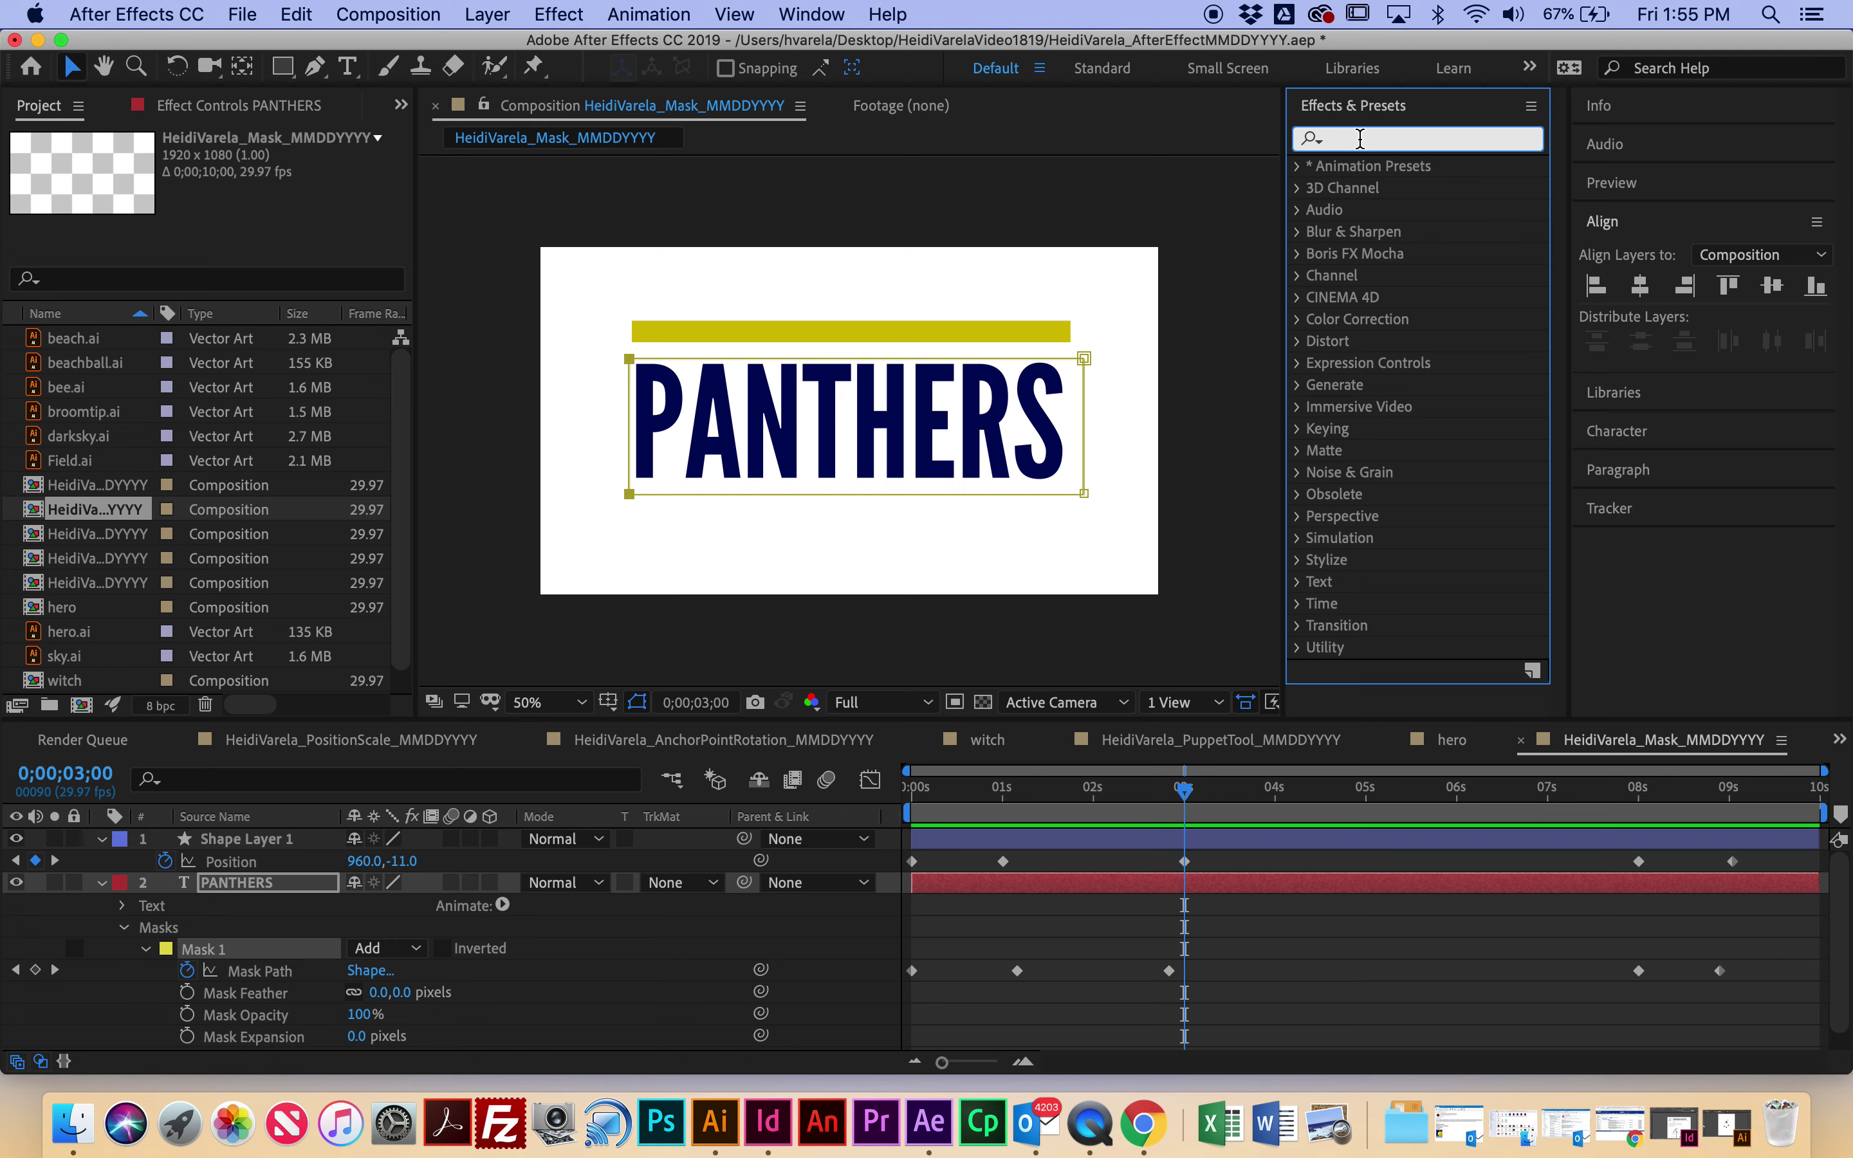
{"action": "left_click", "coordinate": [1309, 168]}
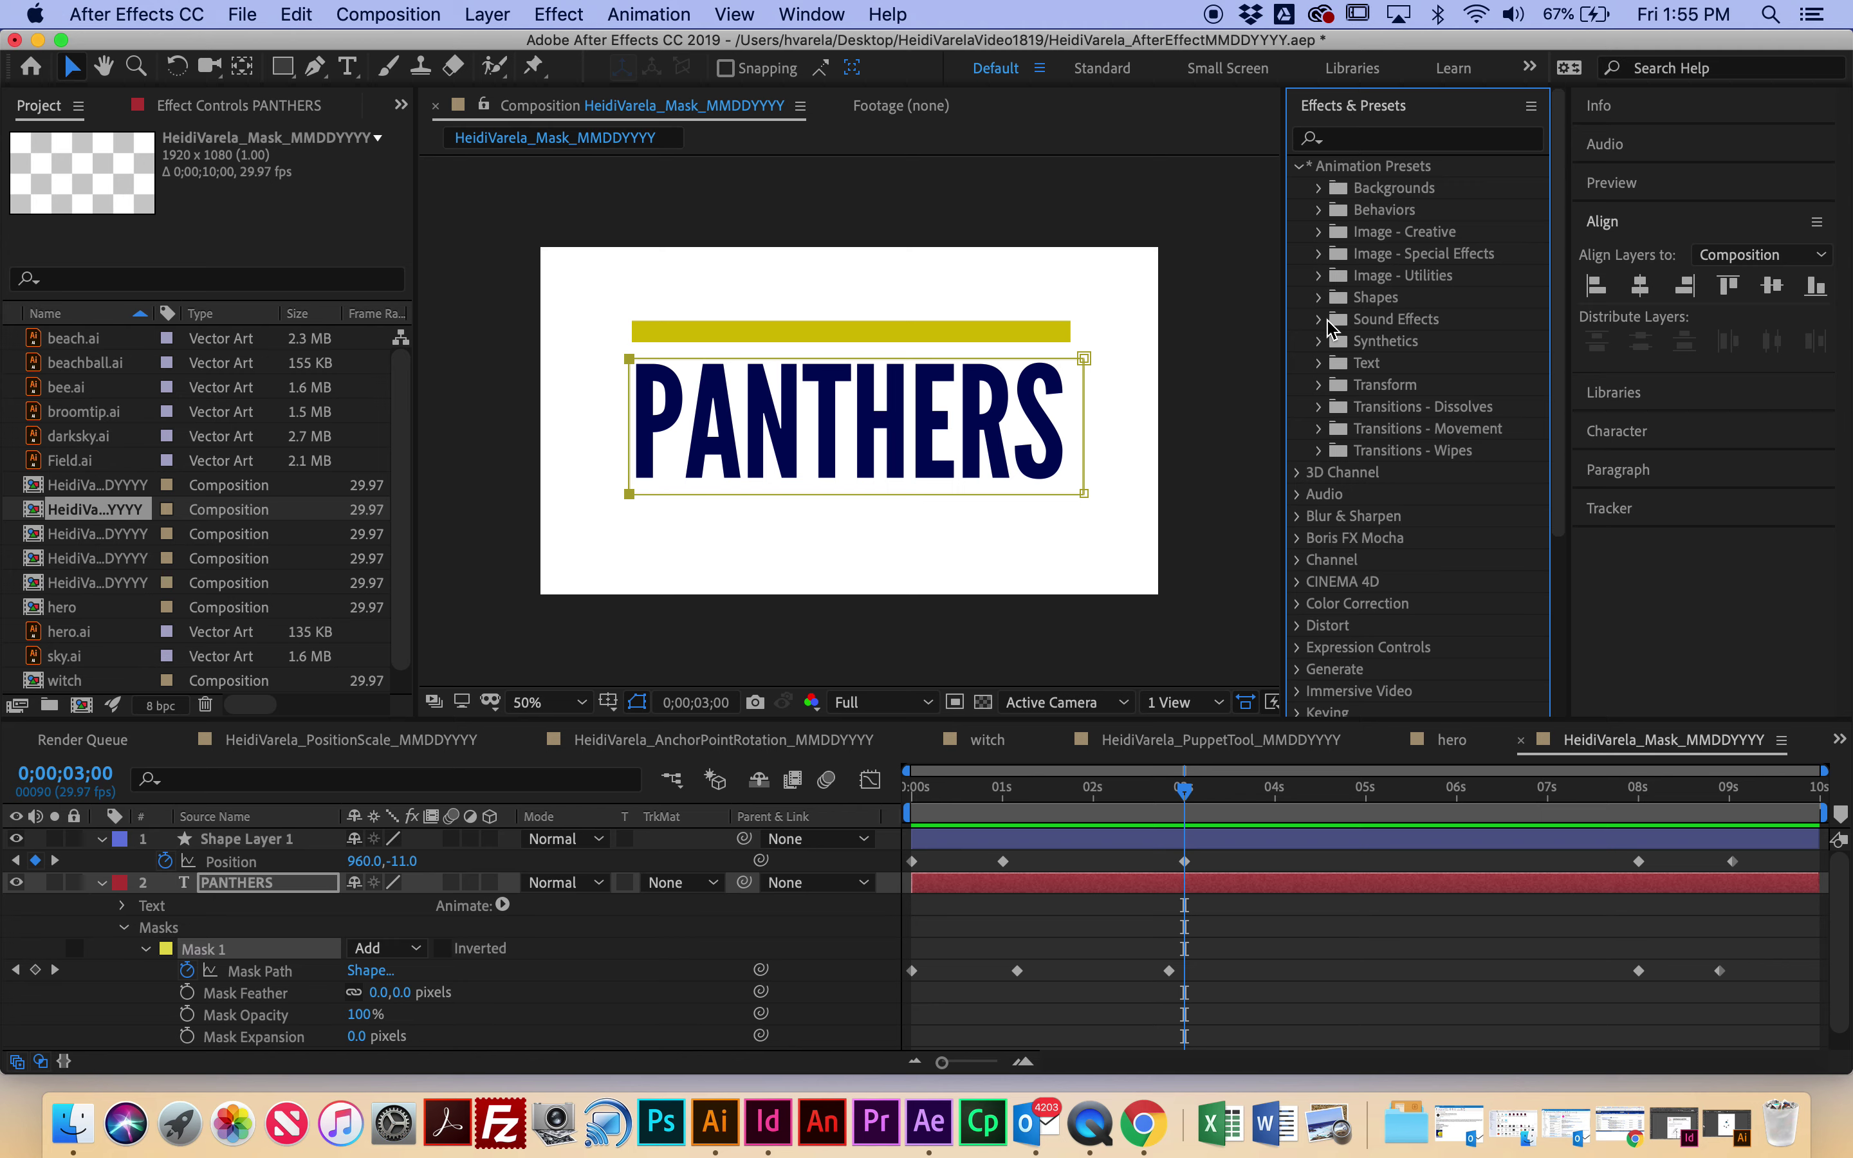
{"action": "left_click", "coordinate": [1319, 363]}
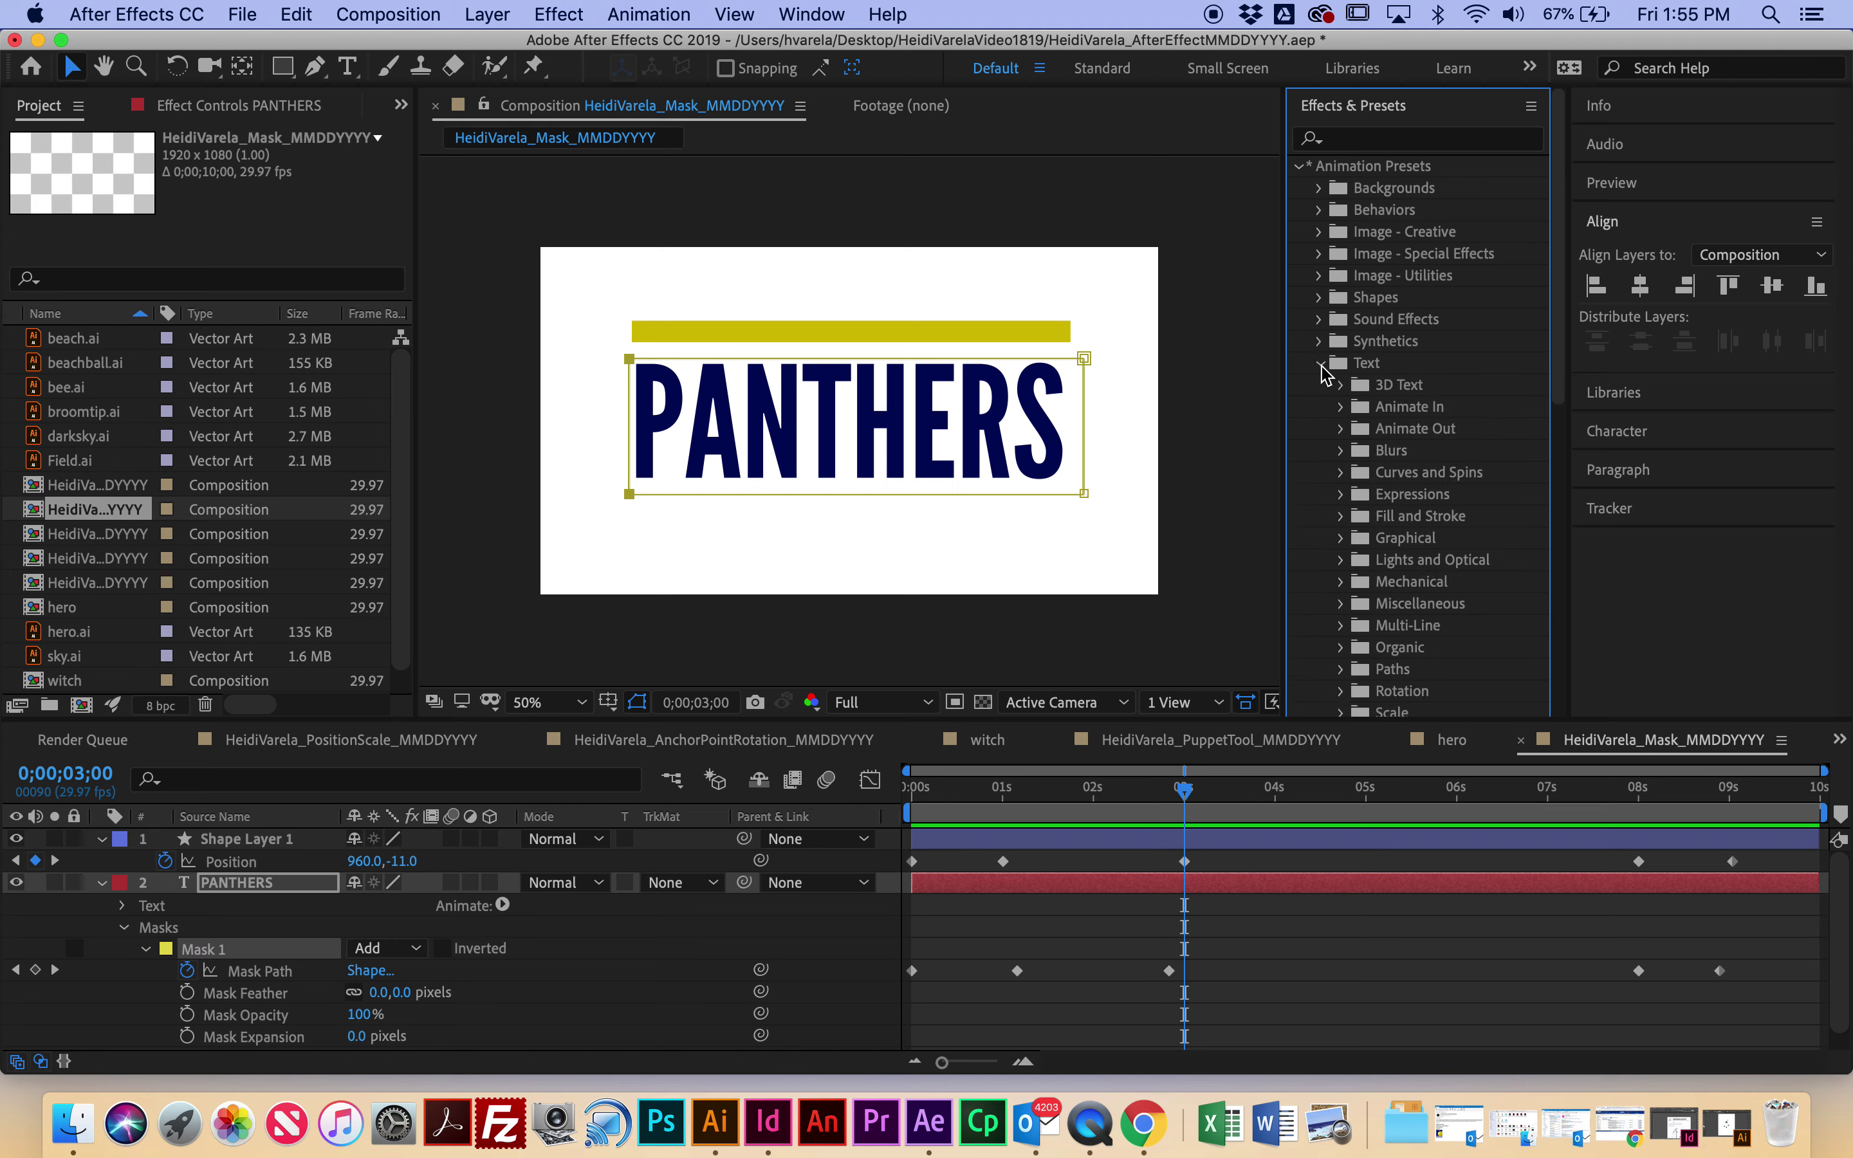
{"action": "left_click", "coordinate": [1344, 452]}
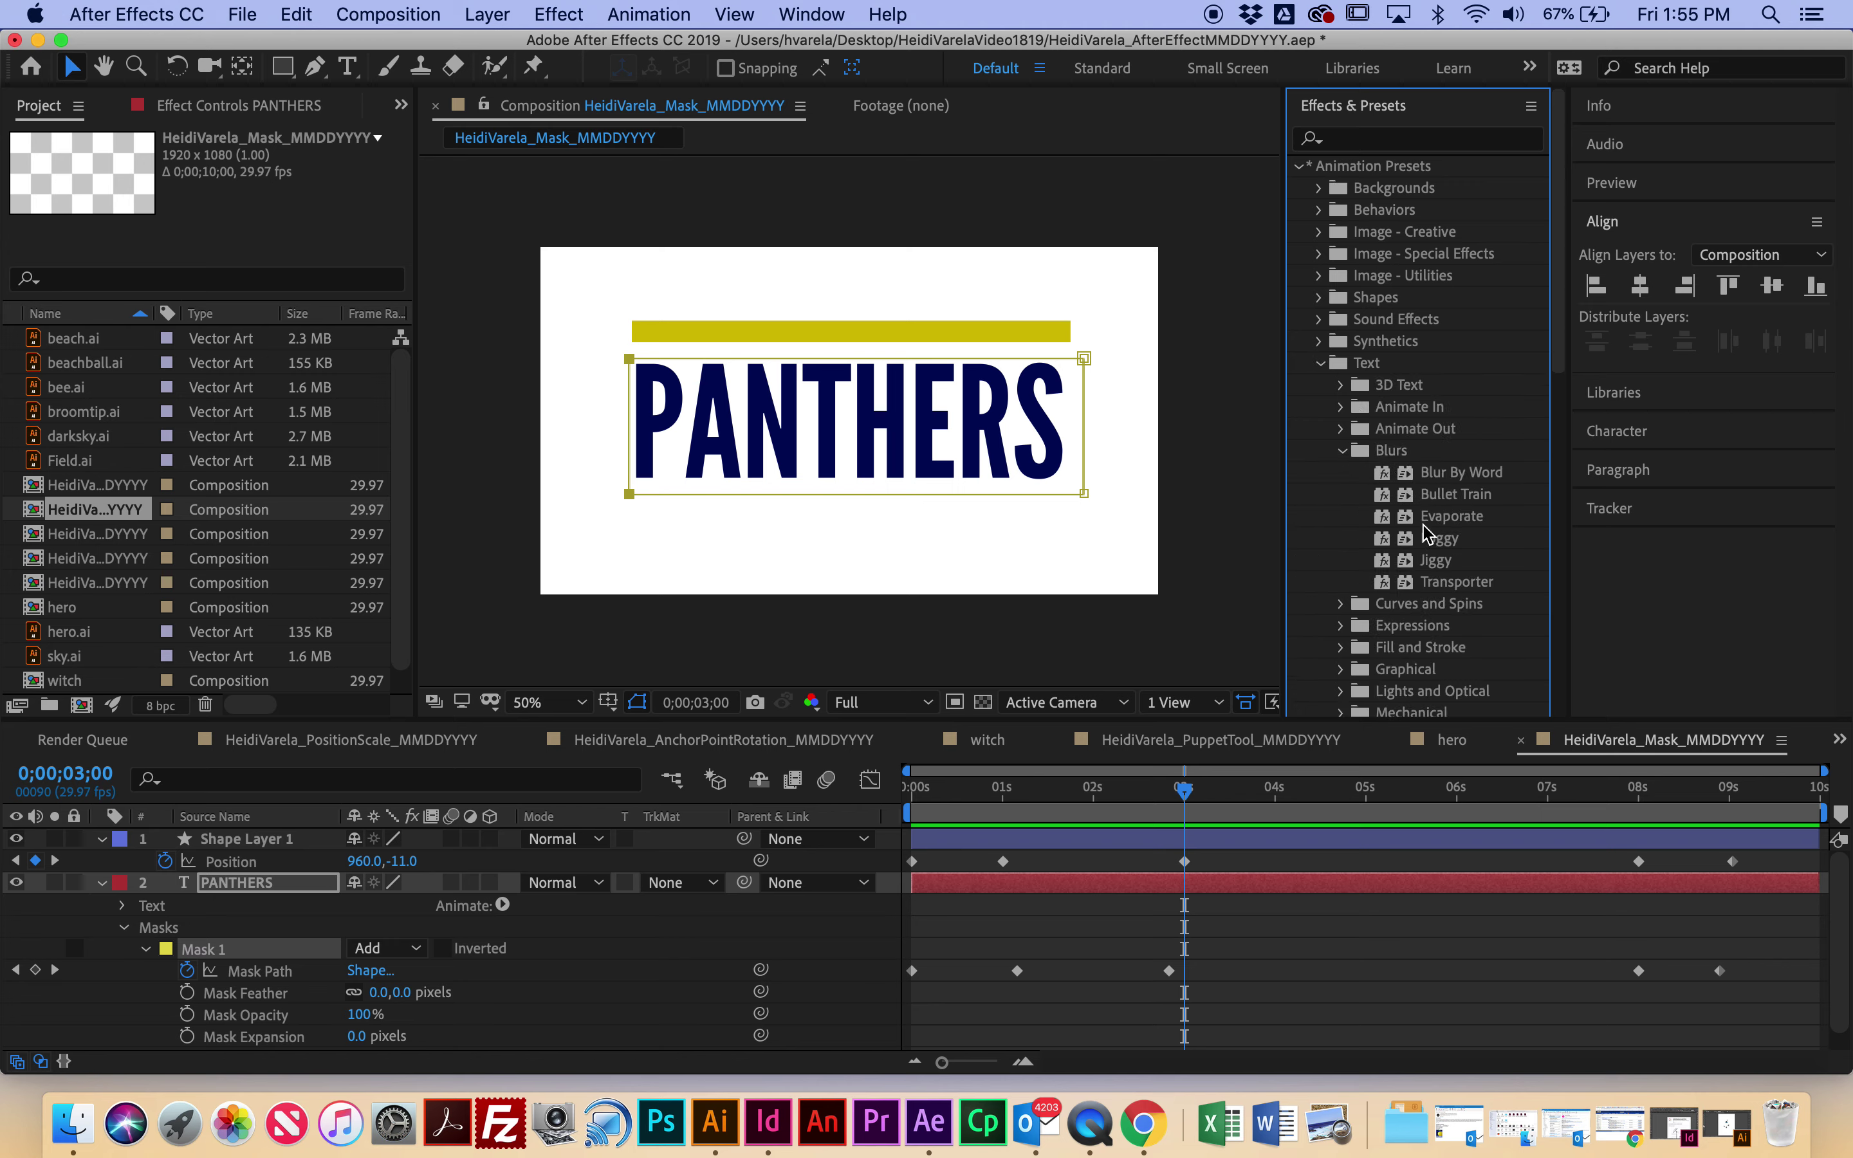
{"action": "left_click", "coordinate": [1361, 143]}
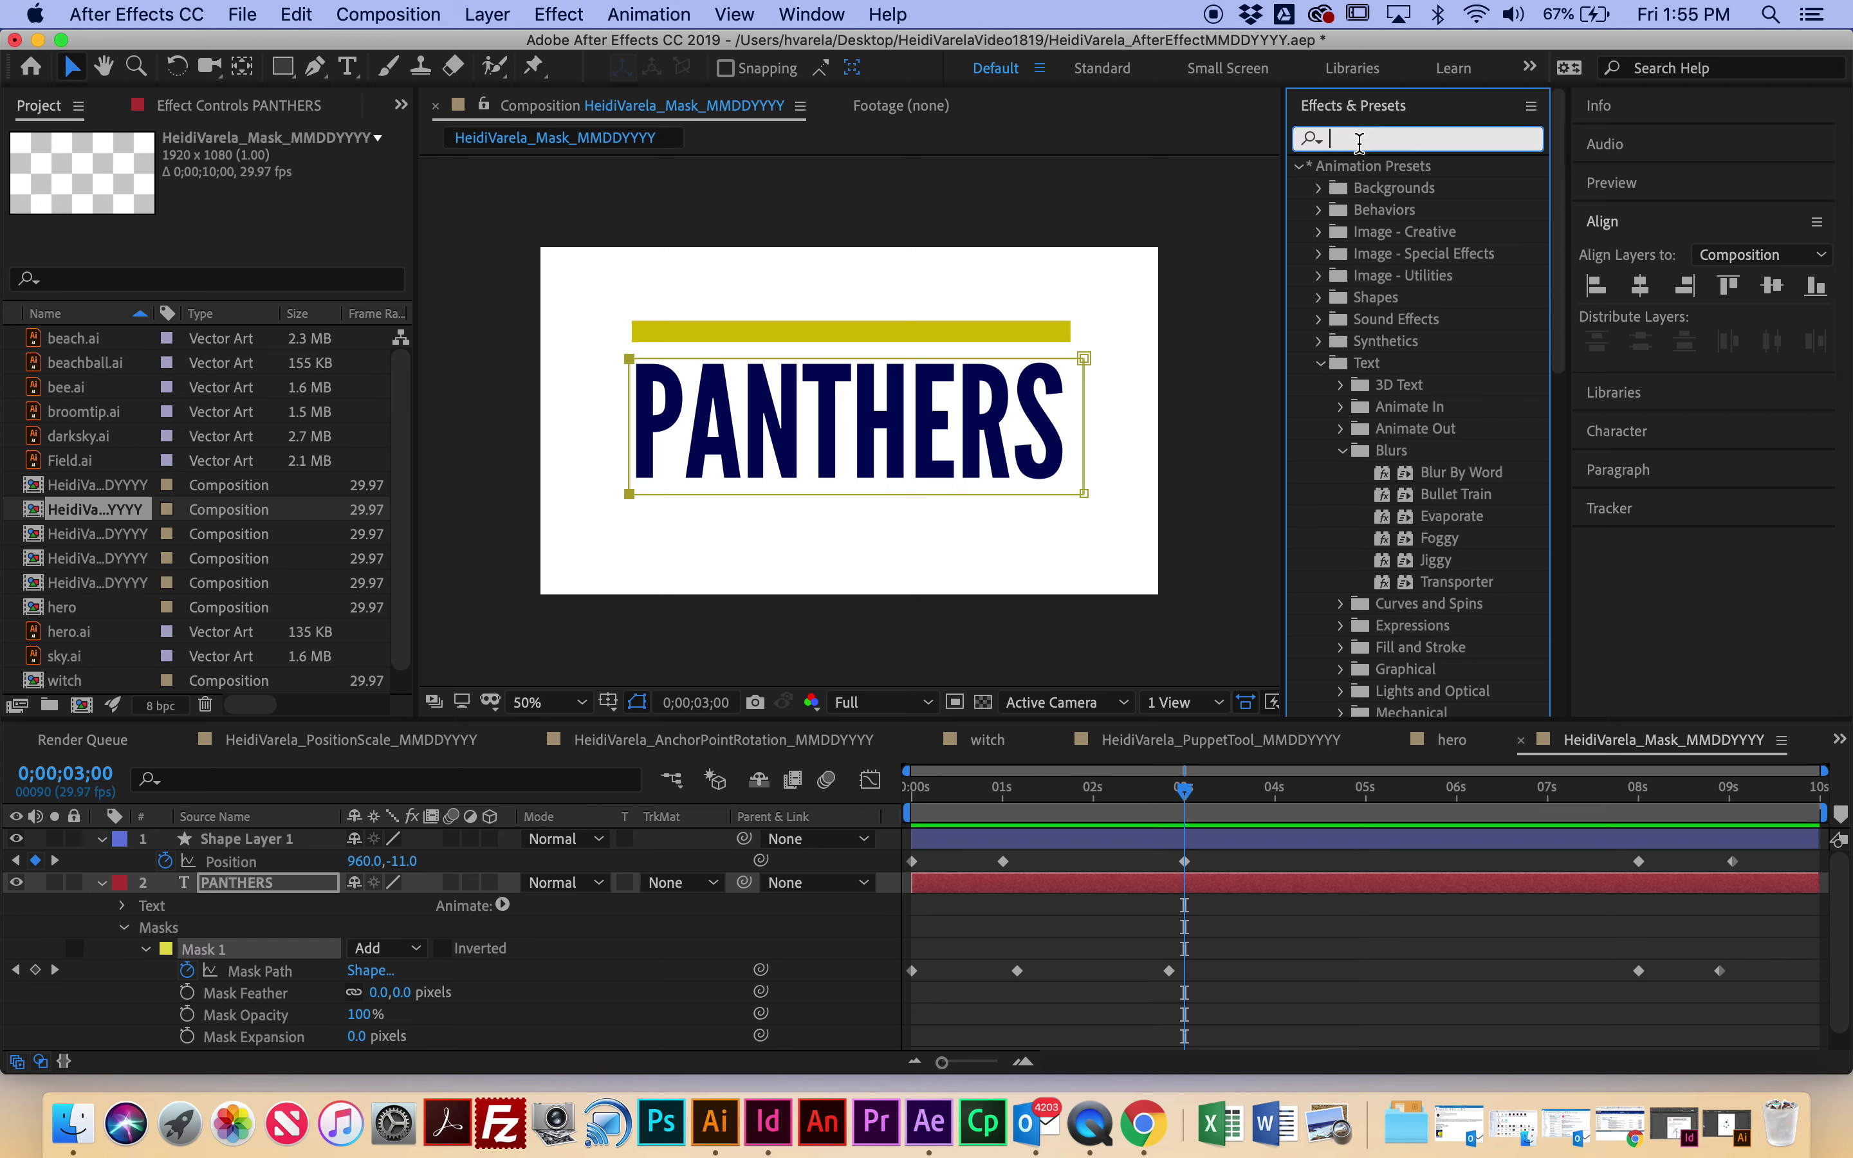
{"action": "type", "text": "jiggy"}
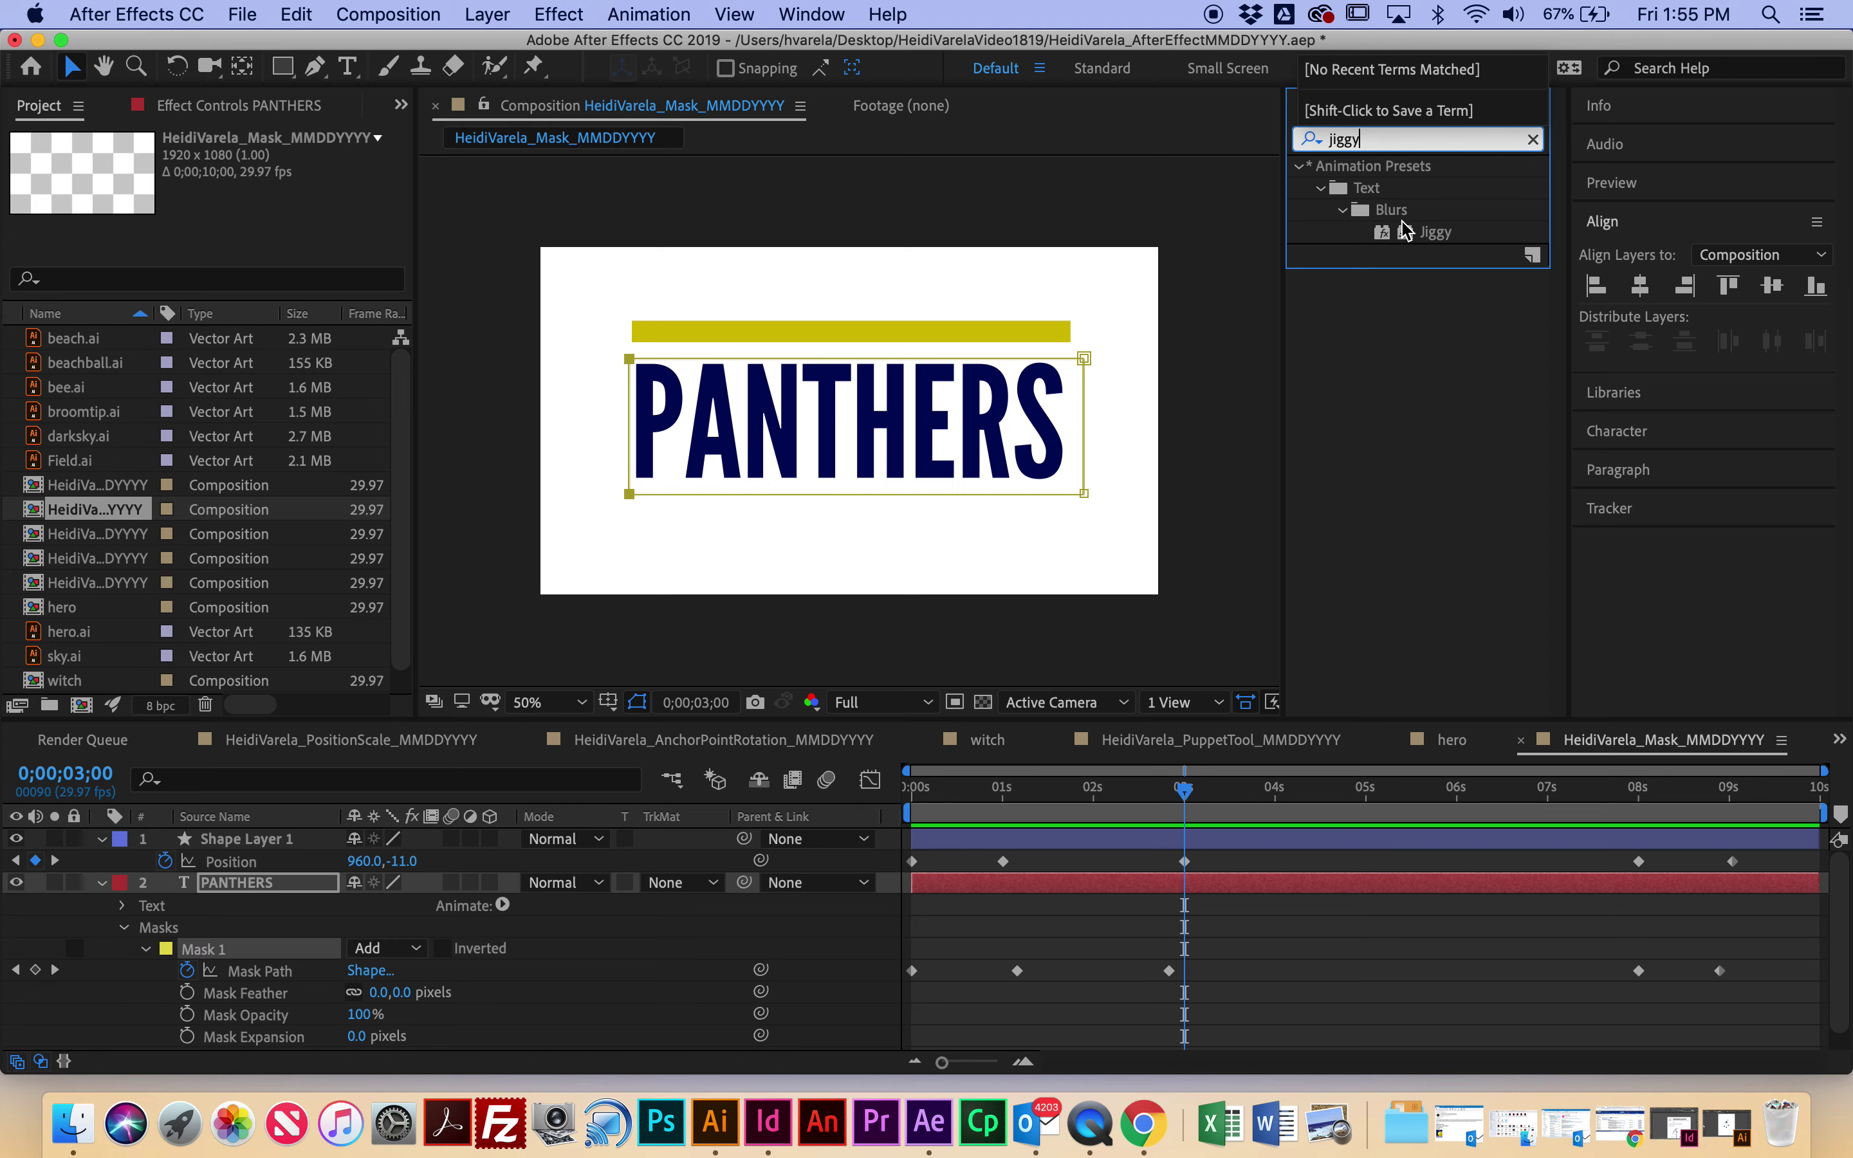
{"action": "left_click_drag", "start_coordinate": [1433, 237], "coordinate": [1136, 887]}
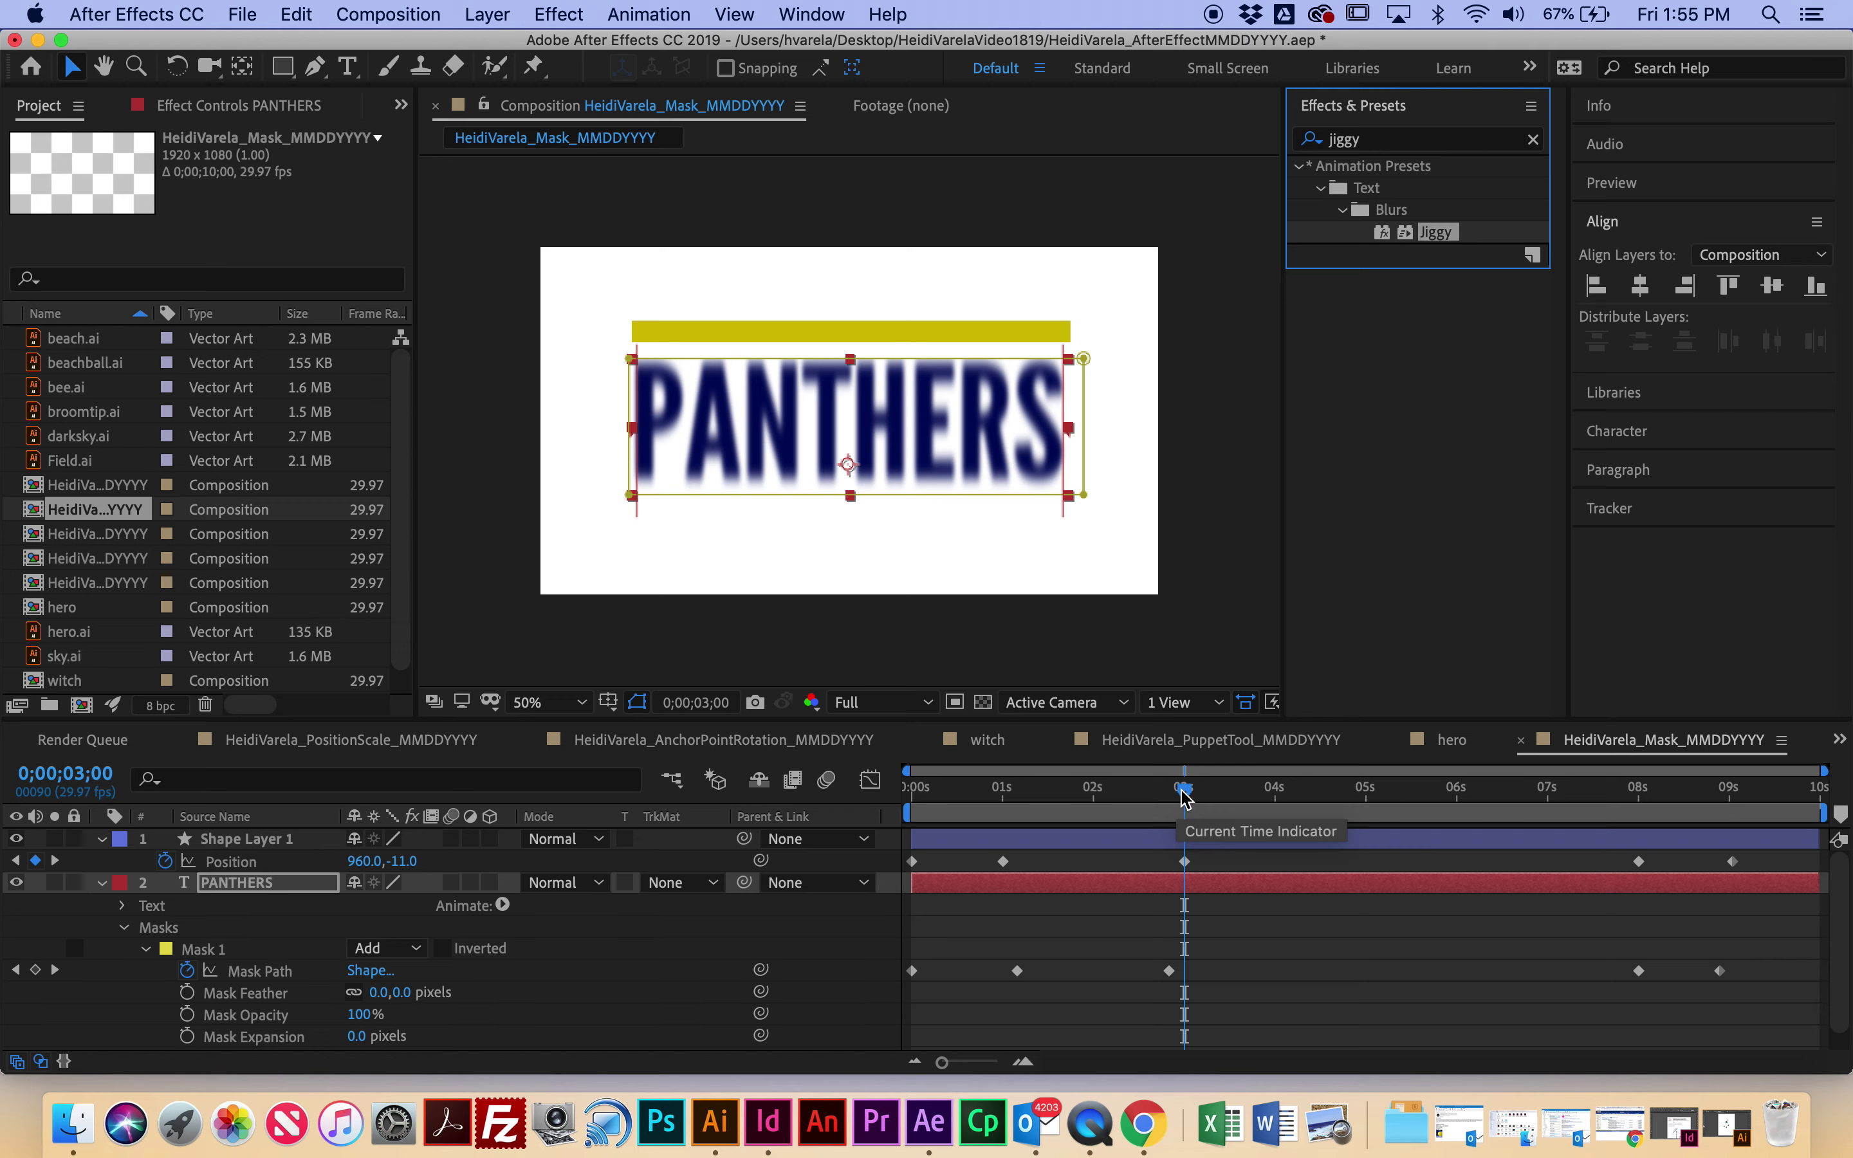
{"action": "left_click_drag", "start_coordinate": [1184, 797], "coordinate": [703, 839]}
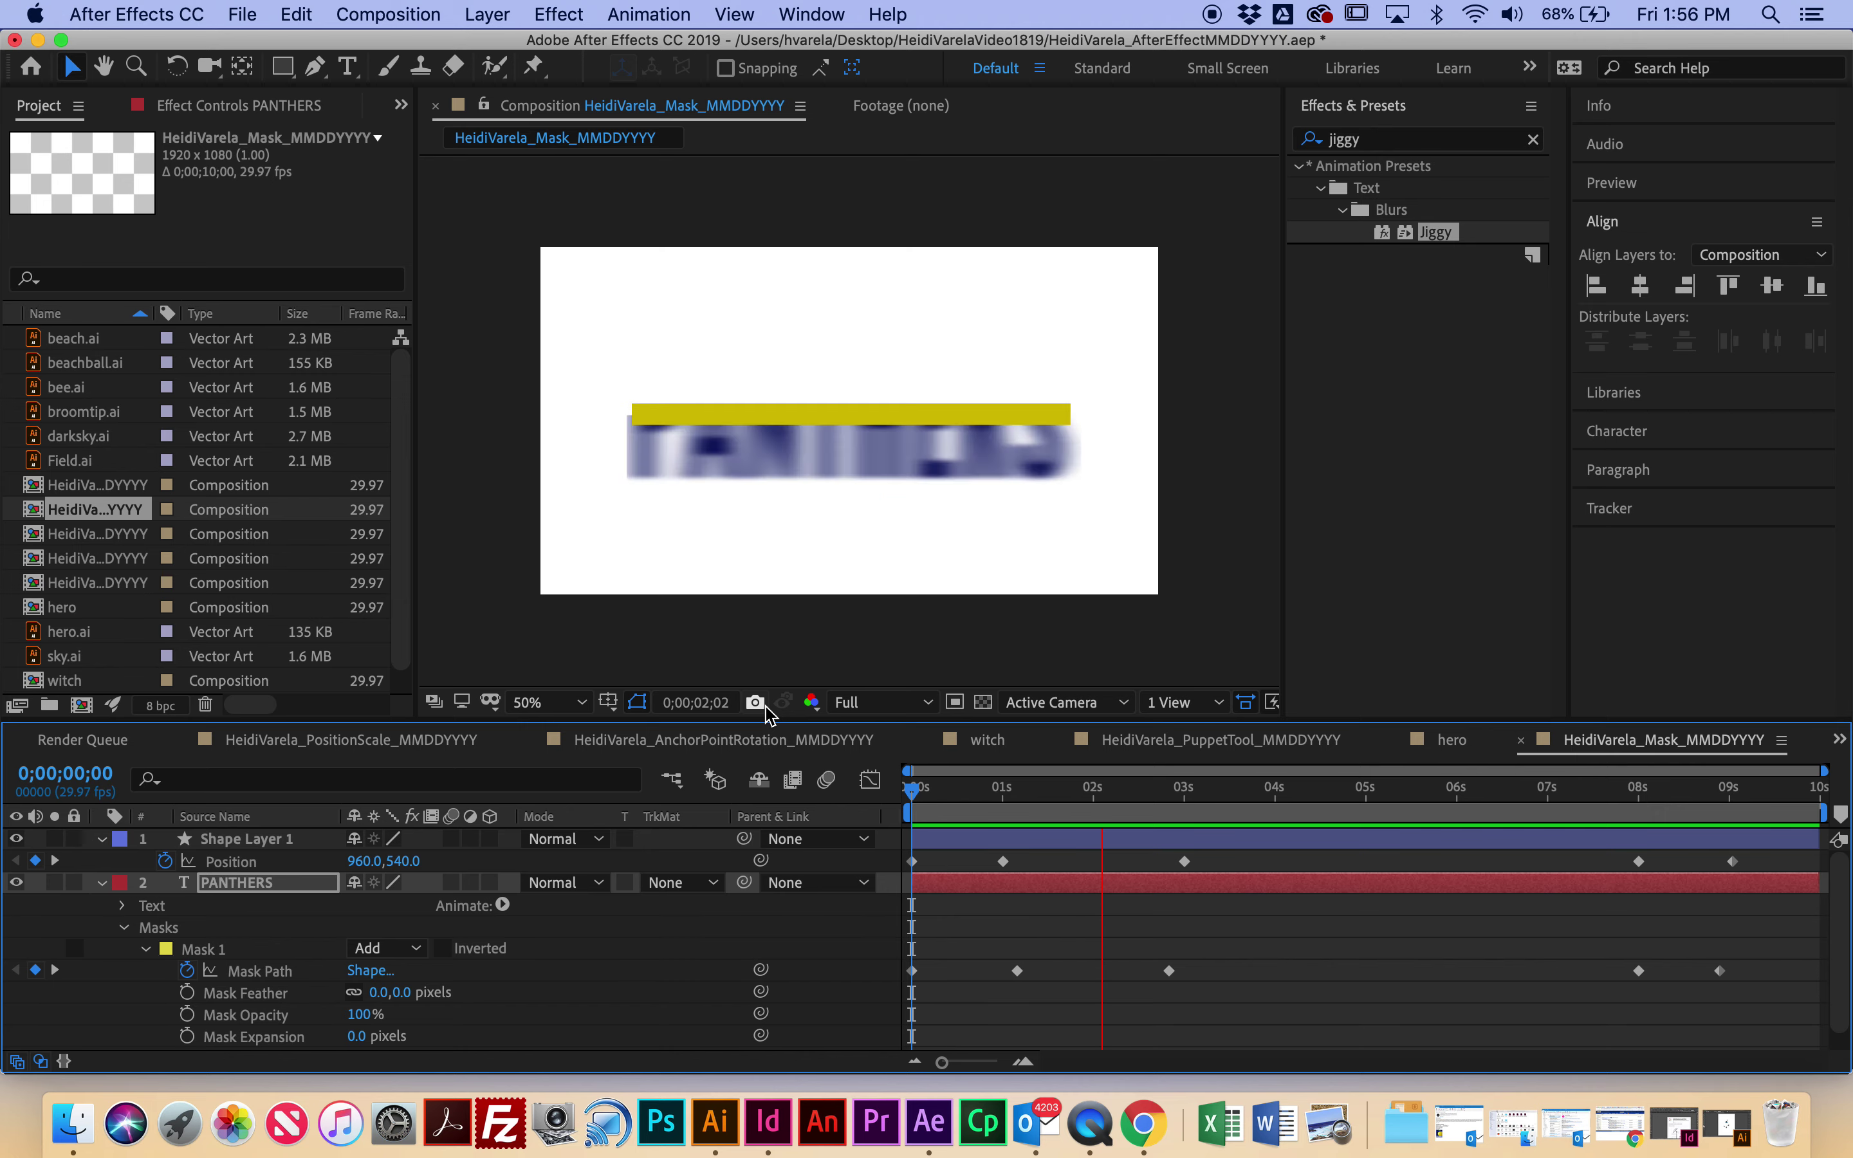
Step: Stop playback and expand the PANTHERS layer's Text, Jiggy Animator and Range Selector 1 properties
{"action": "key", "text": "space"}
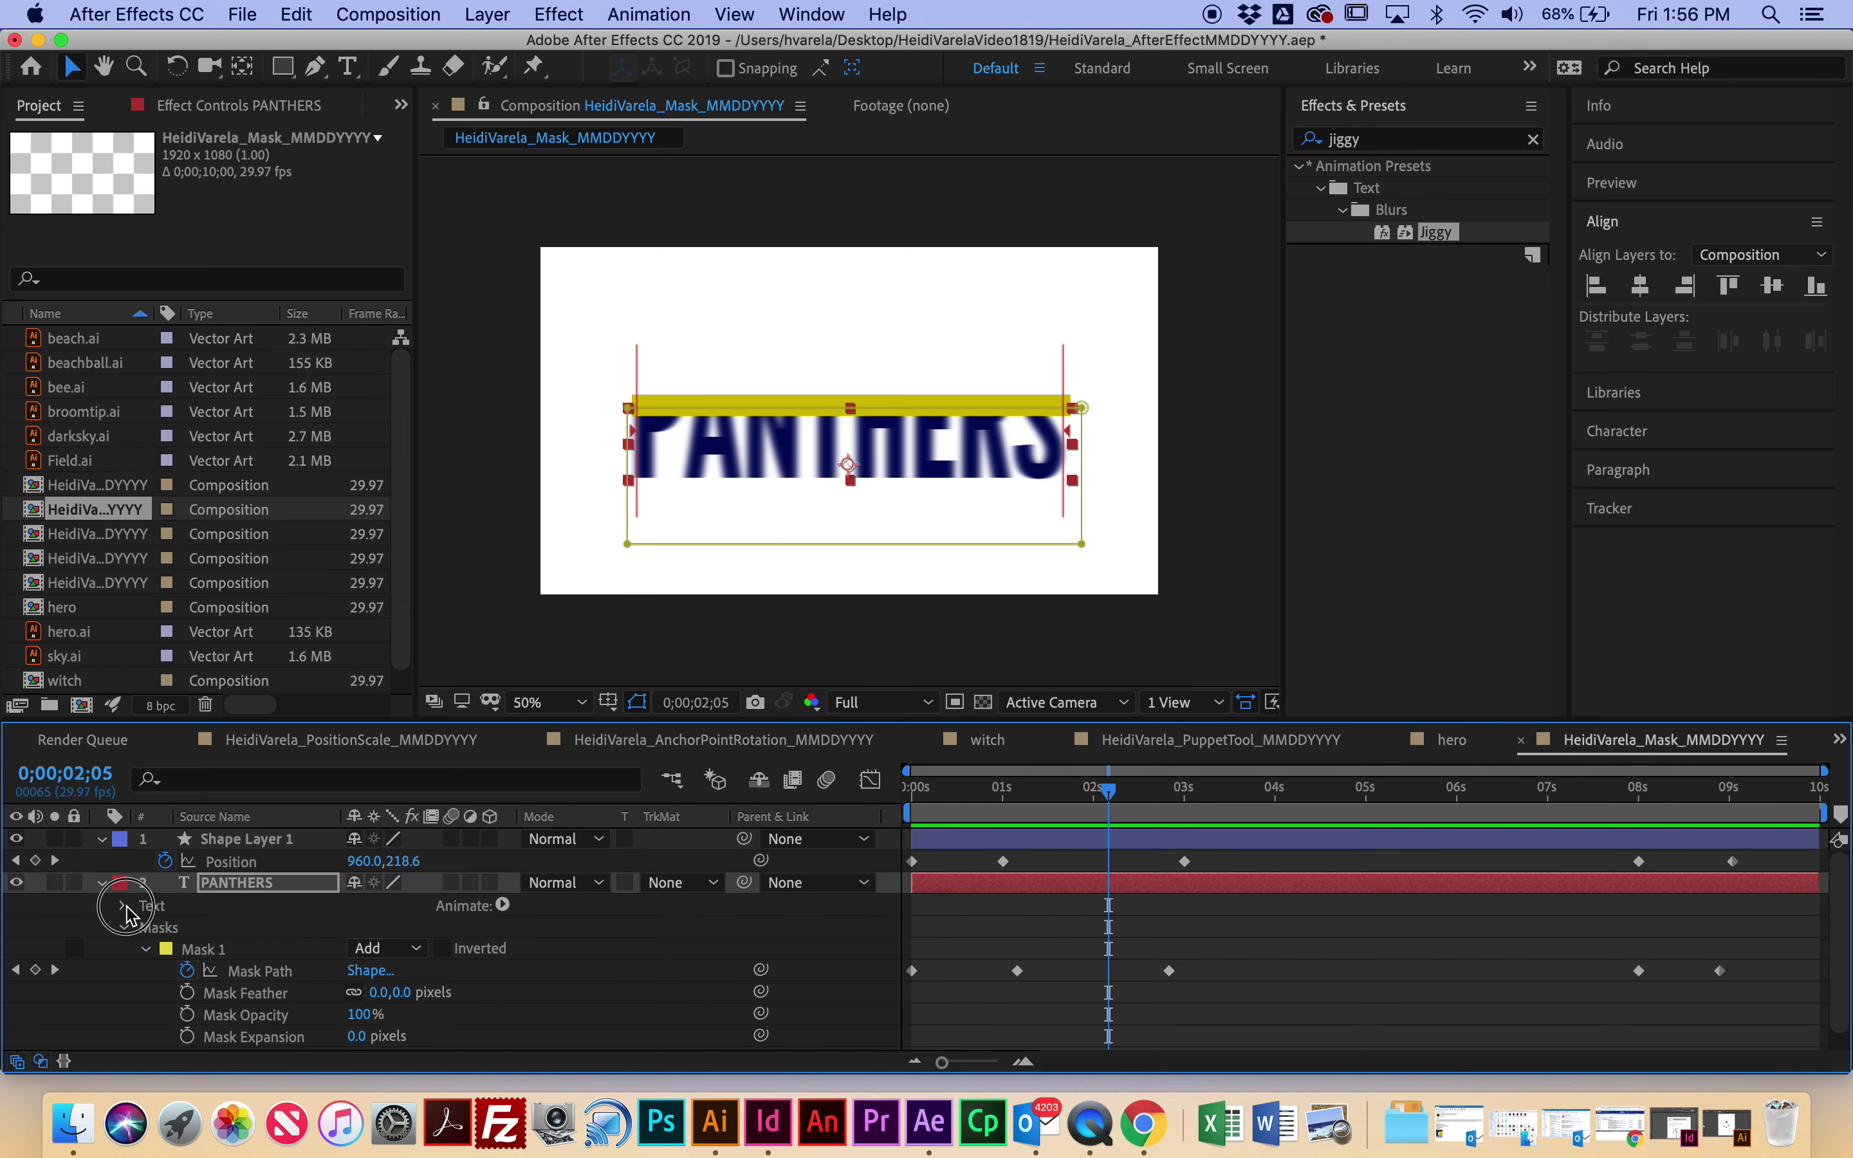
{"action": "left_click", "coordinate": [125, 909]}
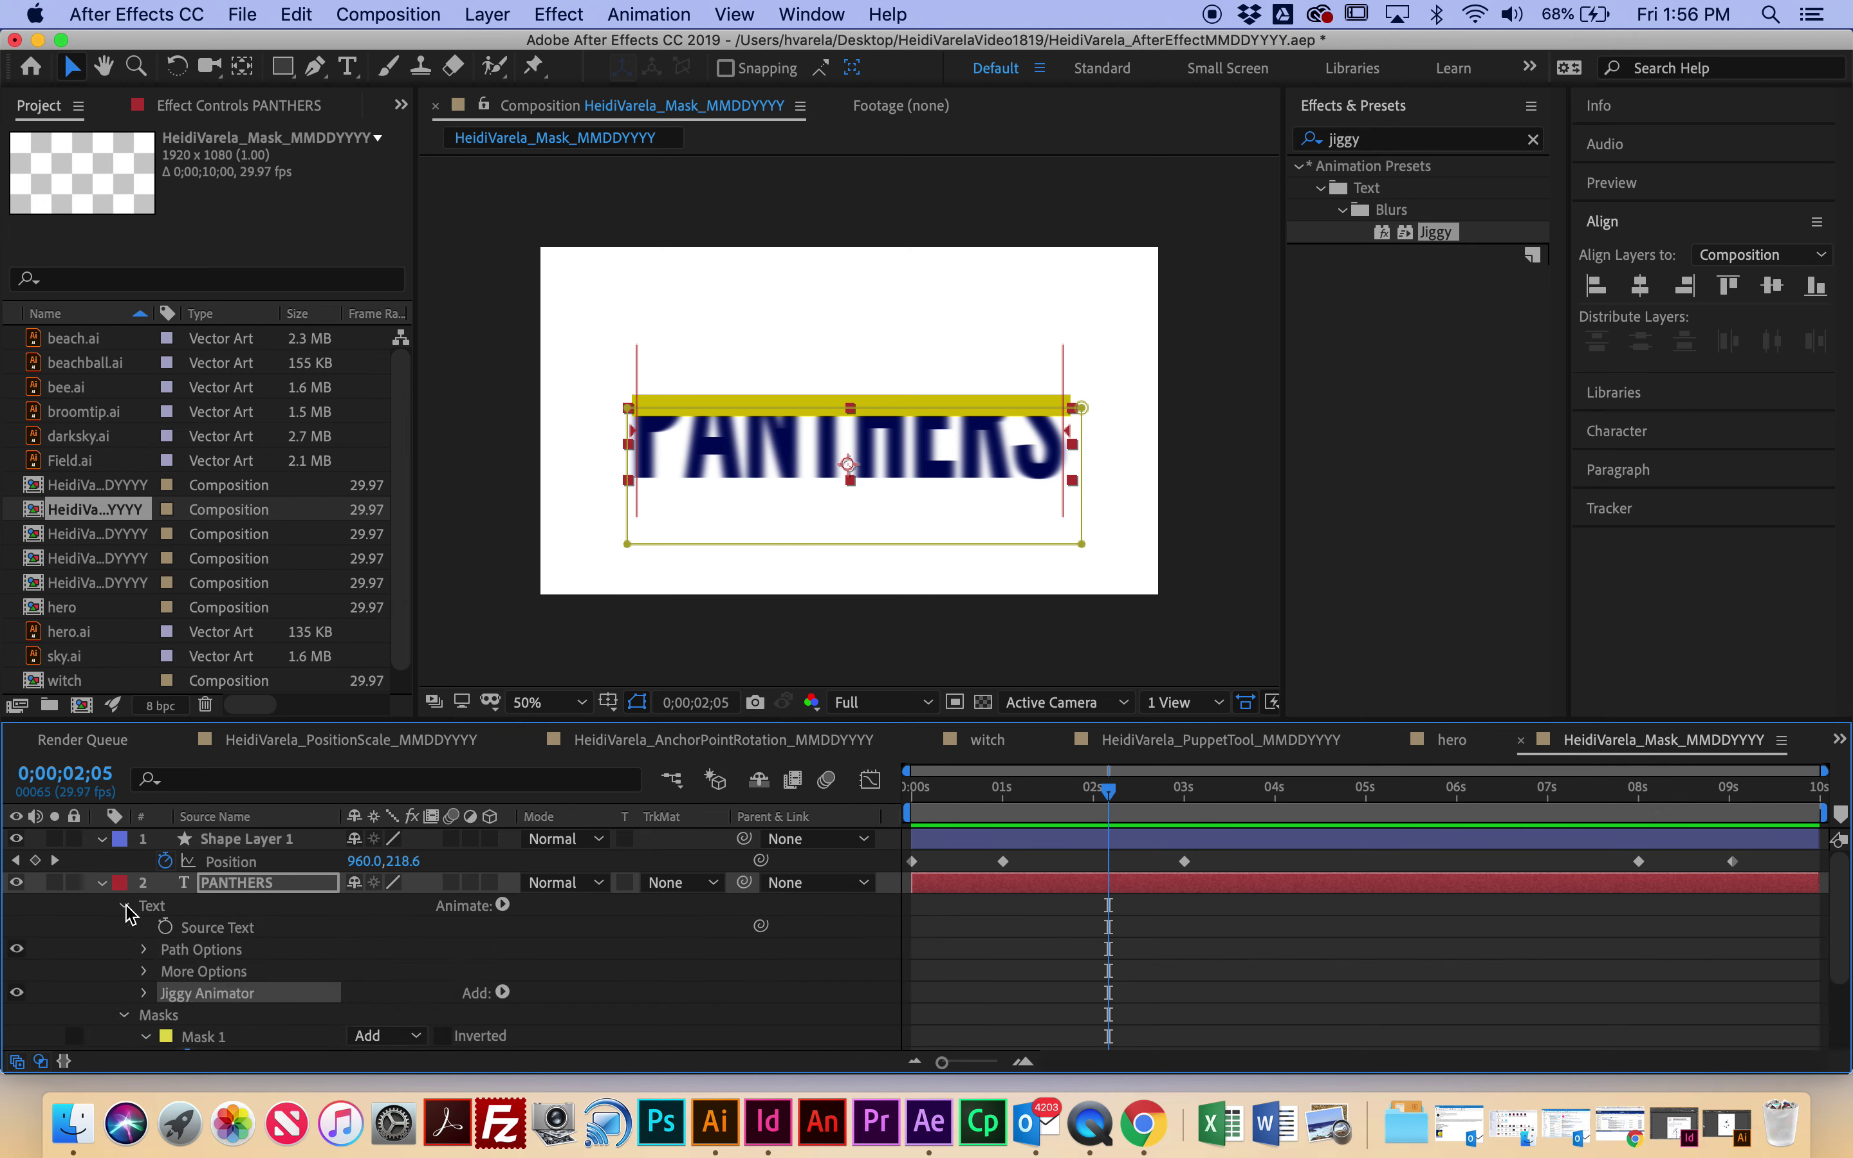
{"action": "left_click", "coordinate": [146, 994]}
{"action": "scroll", "coordinate": [259, 982], "scroll_direction": "down", "scroll_amount": 5}
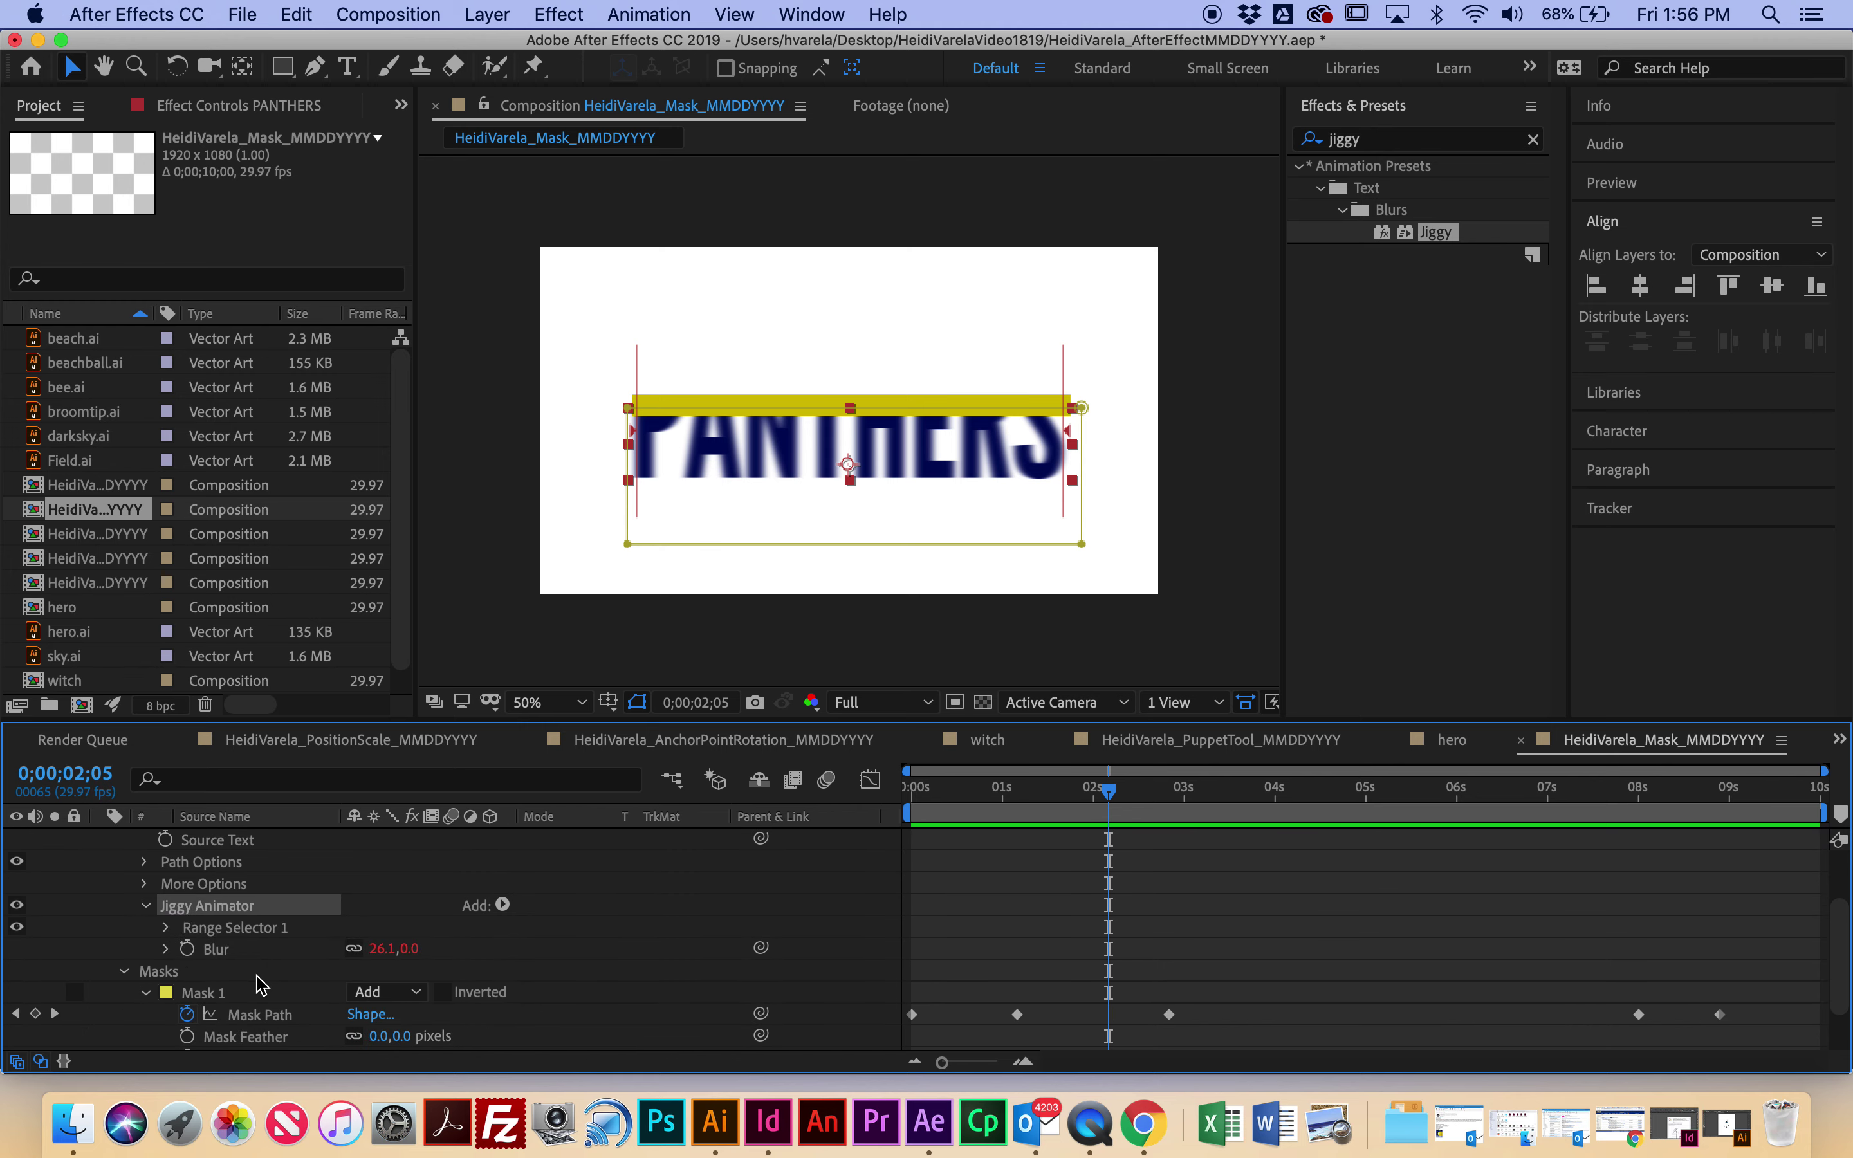
{"action": "scroll", "coordinate": [258, 983], "scroll_direction": "down", "scroll_amount": 2}
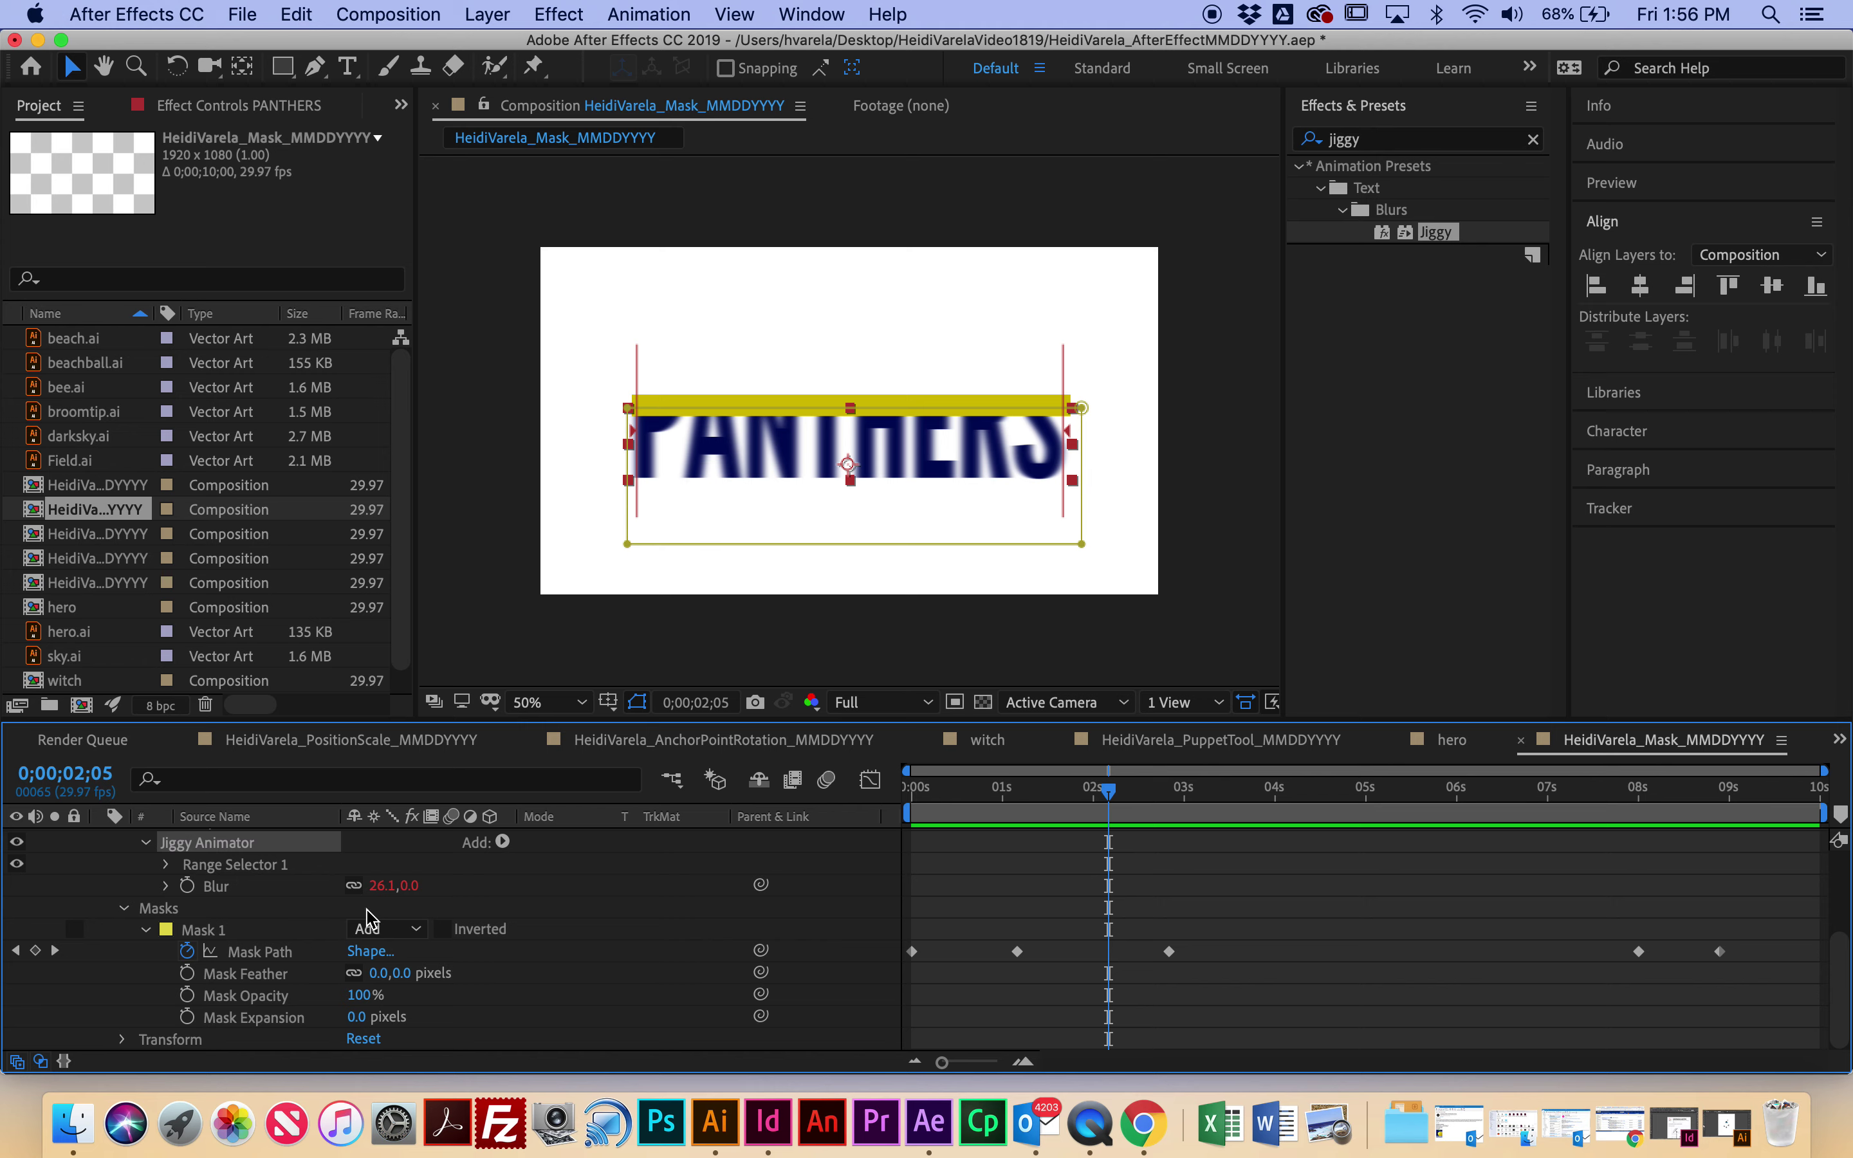
{"action": "left_click", "coordinate": [166, 864]}
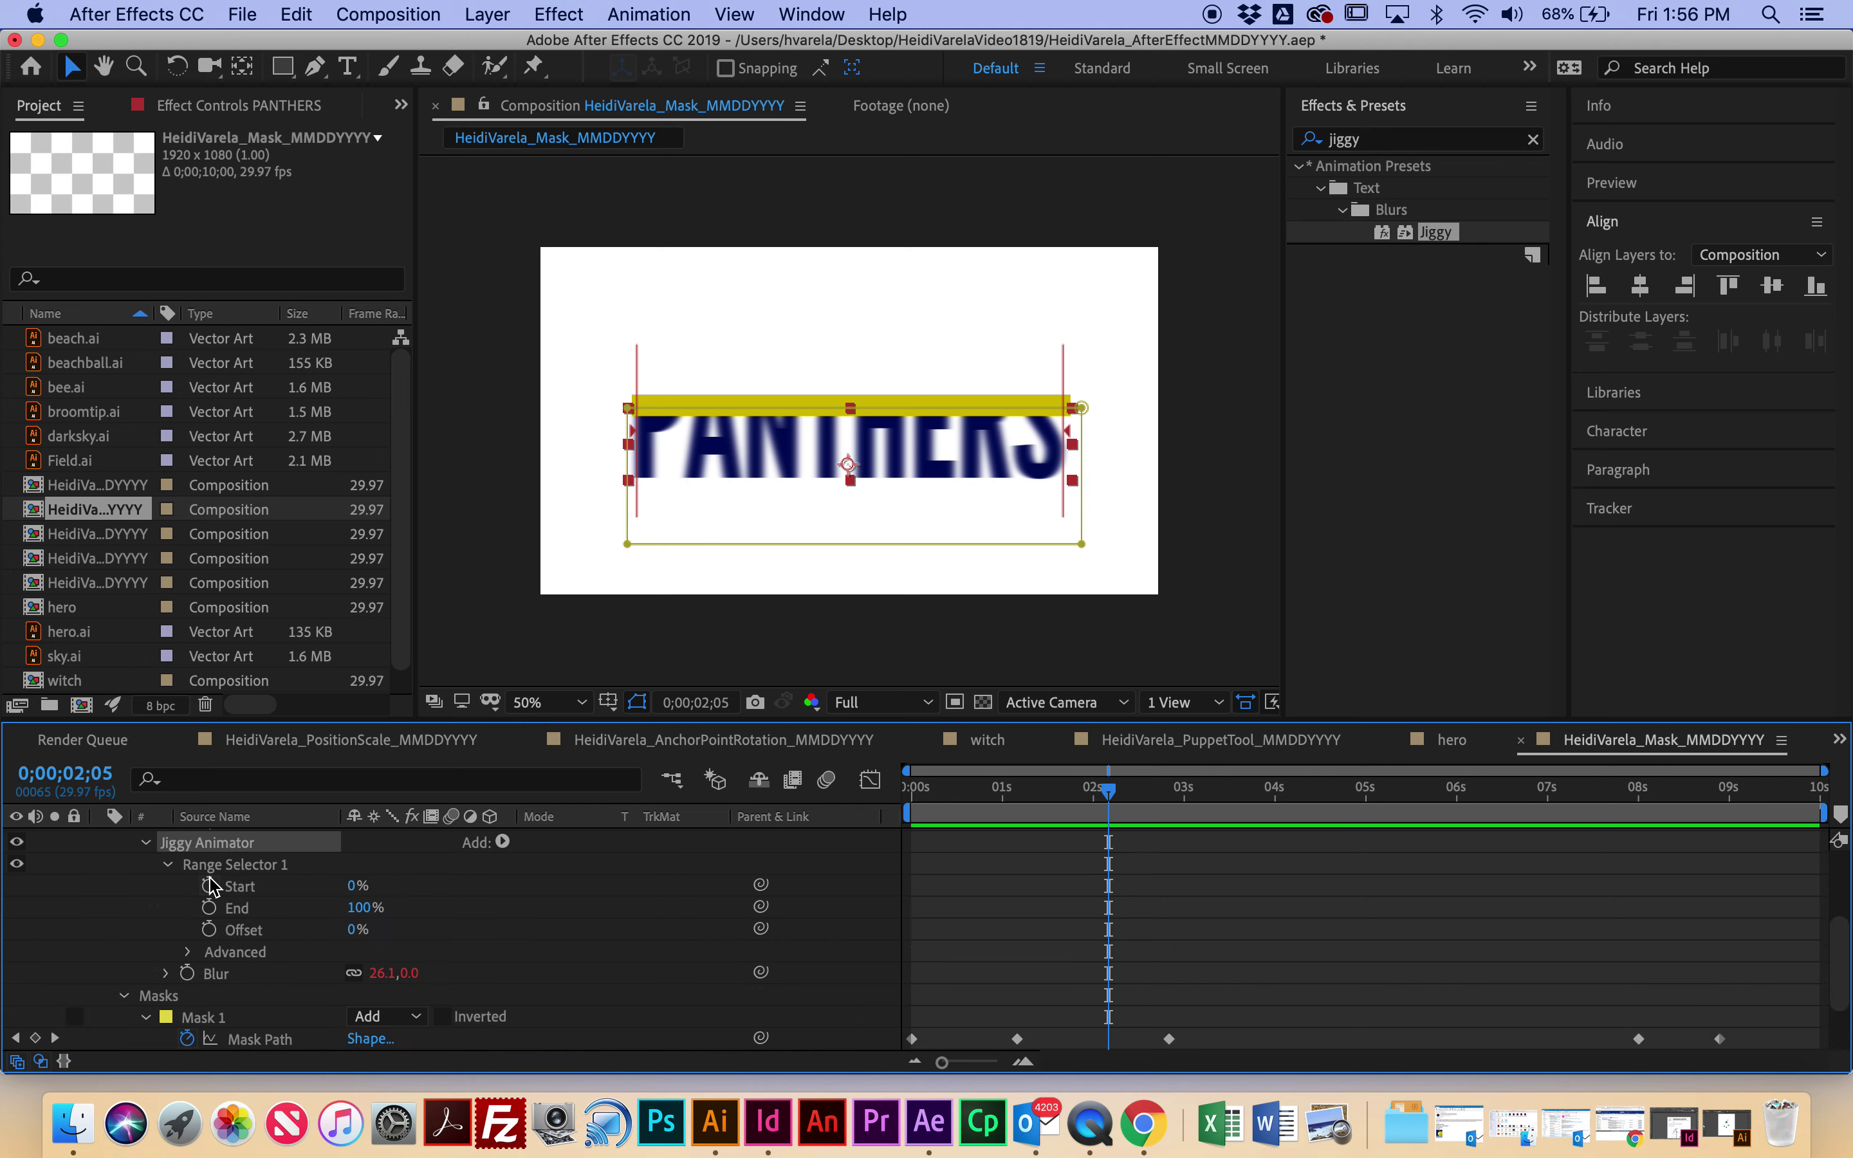
Step: Expand the range selector's Advanced options and the Blur property to show its wiggle(7, 100) expression
{"action": "scroll", "coordinate": [254, 919], "scroll_direction": "down", "scroll_amount": 2}
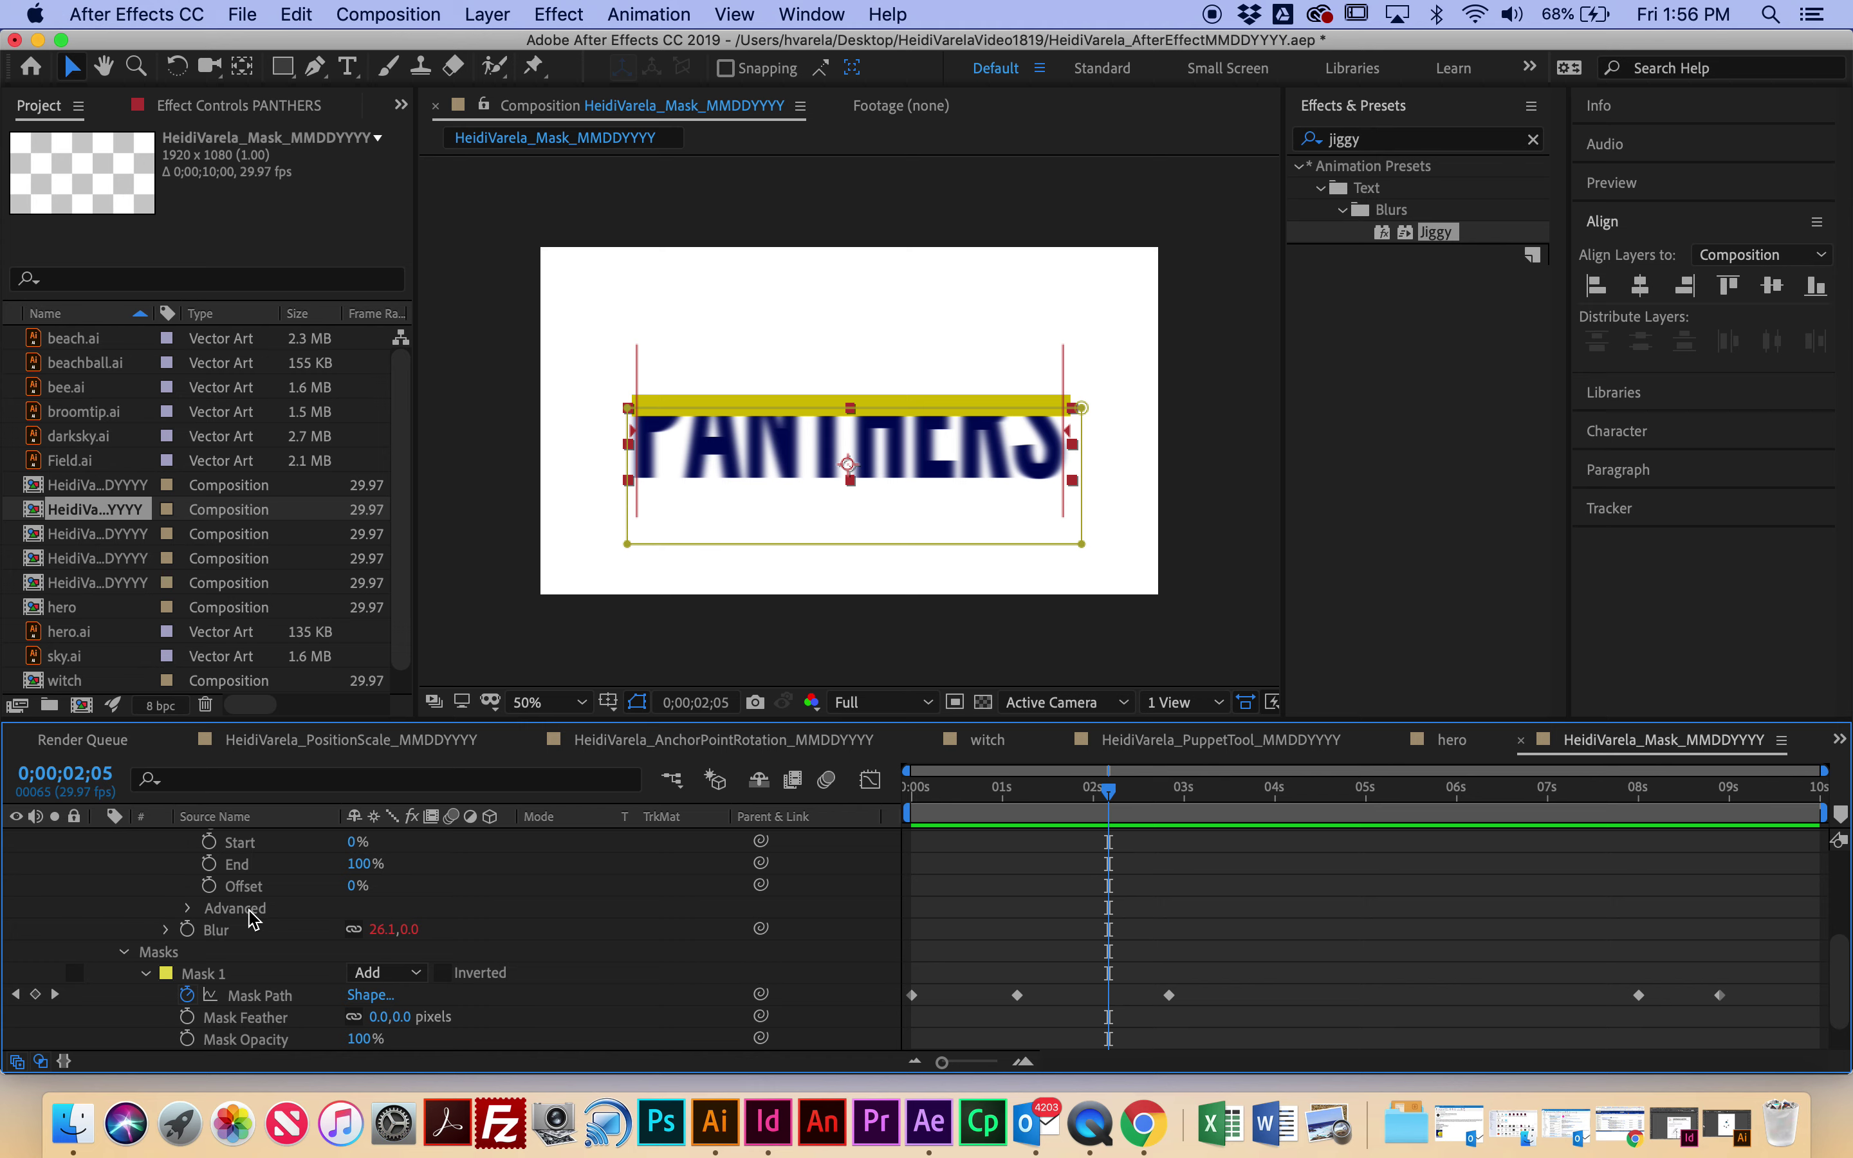
{"action": "scroll", "coordinate": [249, 913], "scroll_direction": "up", "scroll_amount": 2}
{"action": "scroll", "coordinate": [249, 912], "scroll_direction": "down", "scroll_amount": 2}
{"action": "scroll", "coordinate": [220, 911], "scroll_direction": "up", "scroll_amount": 1}
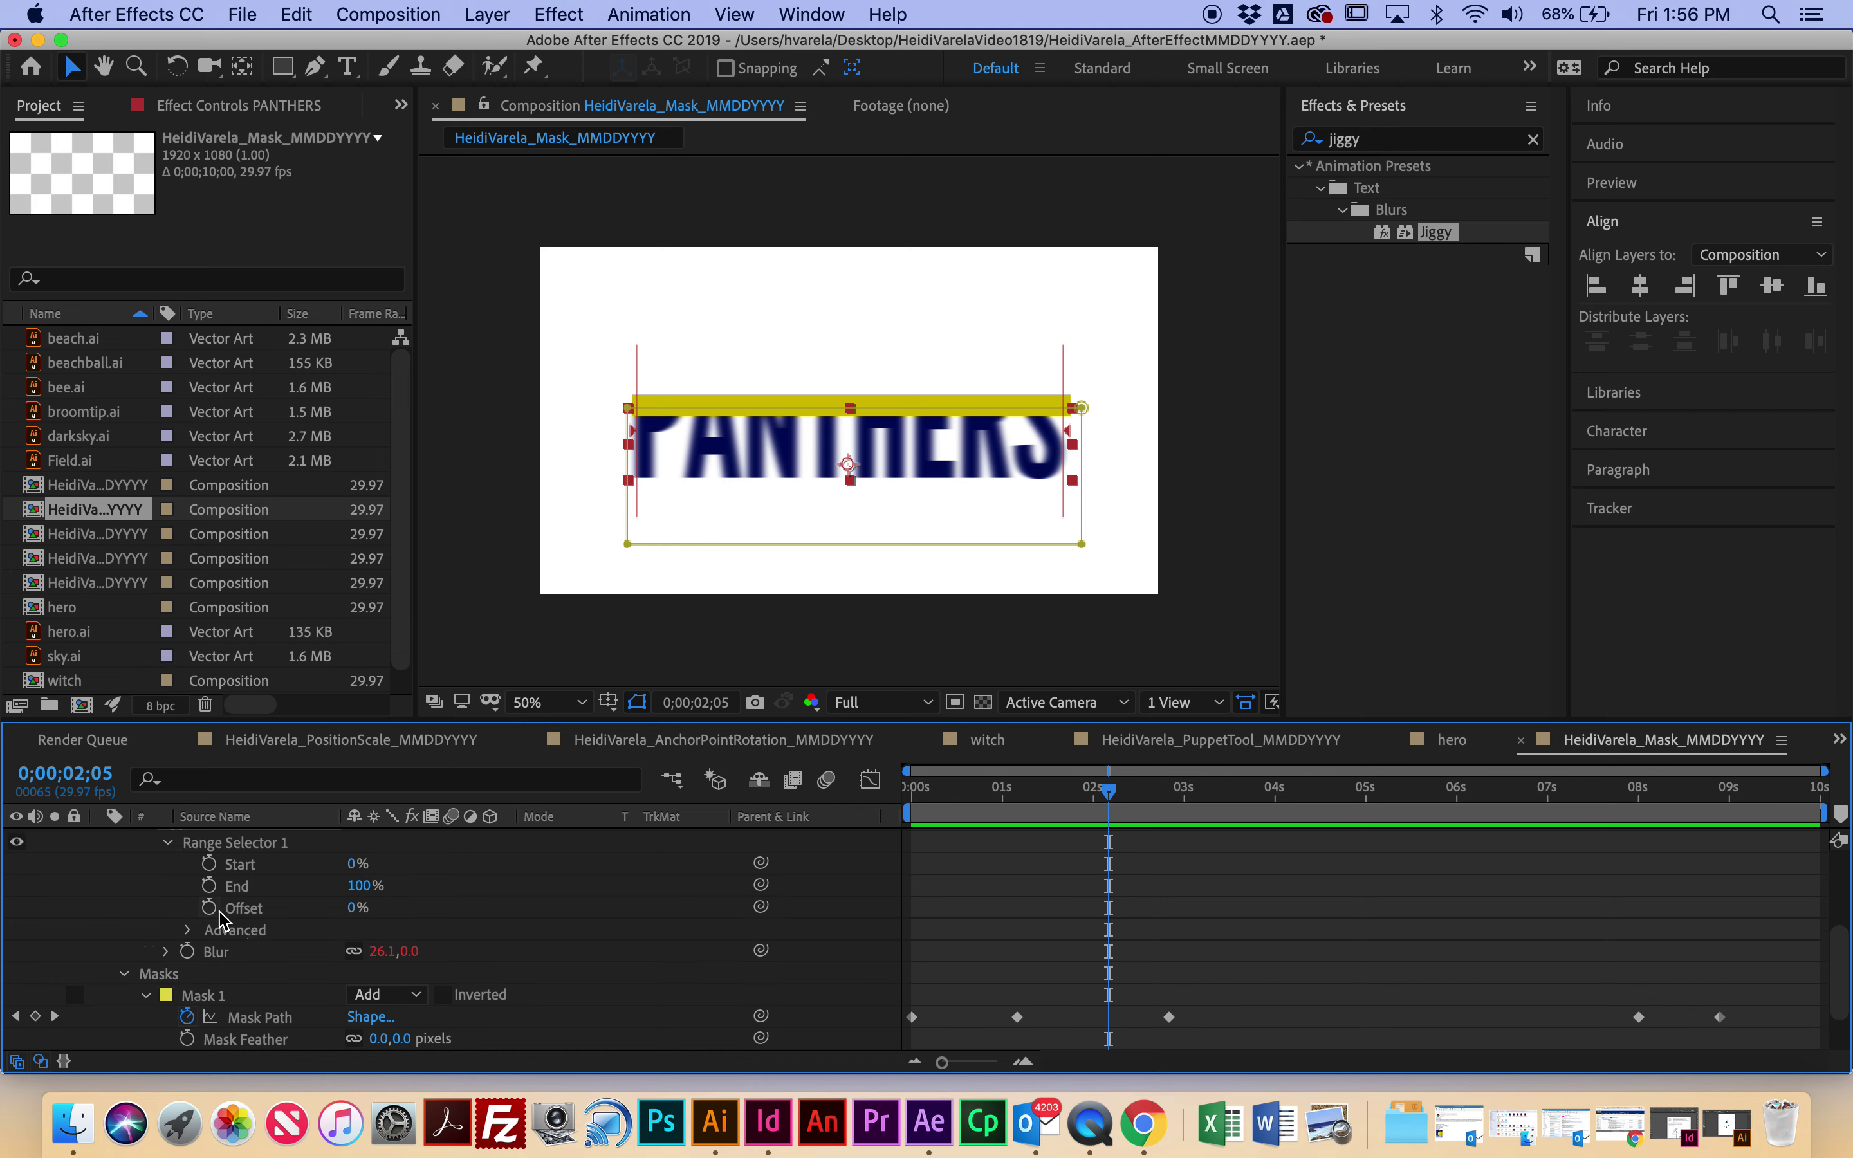
{"action": "left_click", "coordinate": [188, 930]}
{"action": "scroll", "coordinate": [222, 942], "scroll_direction": "down", "scroll_amount": 4}
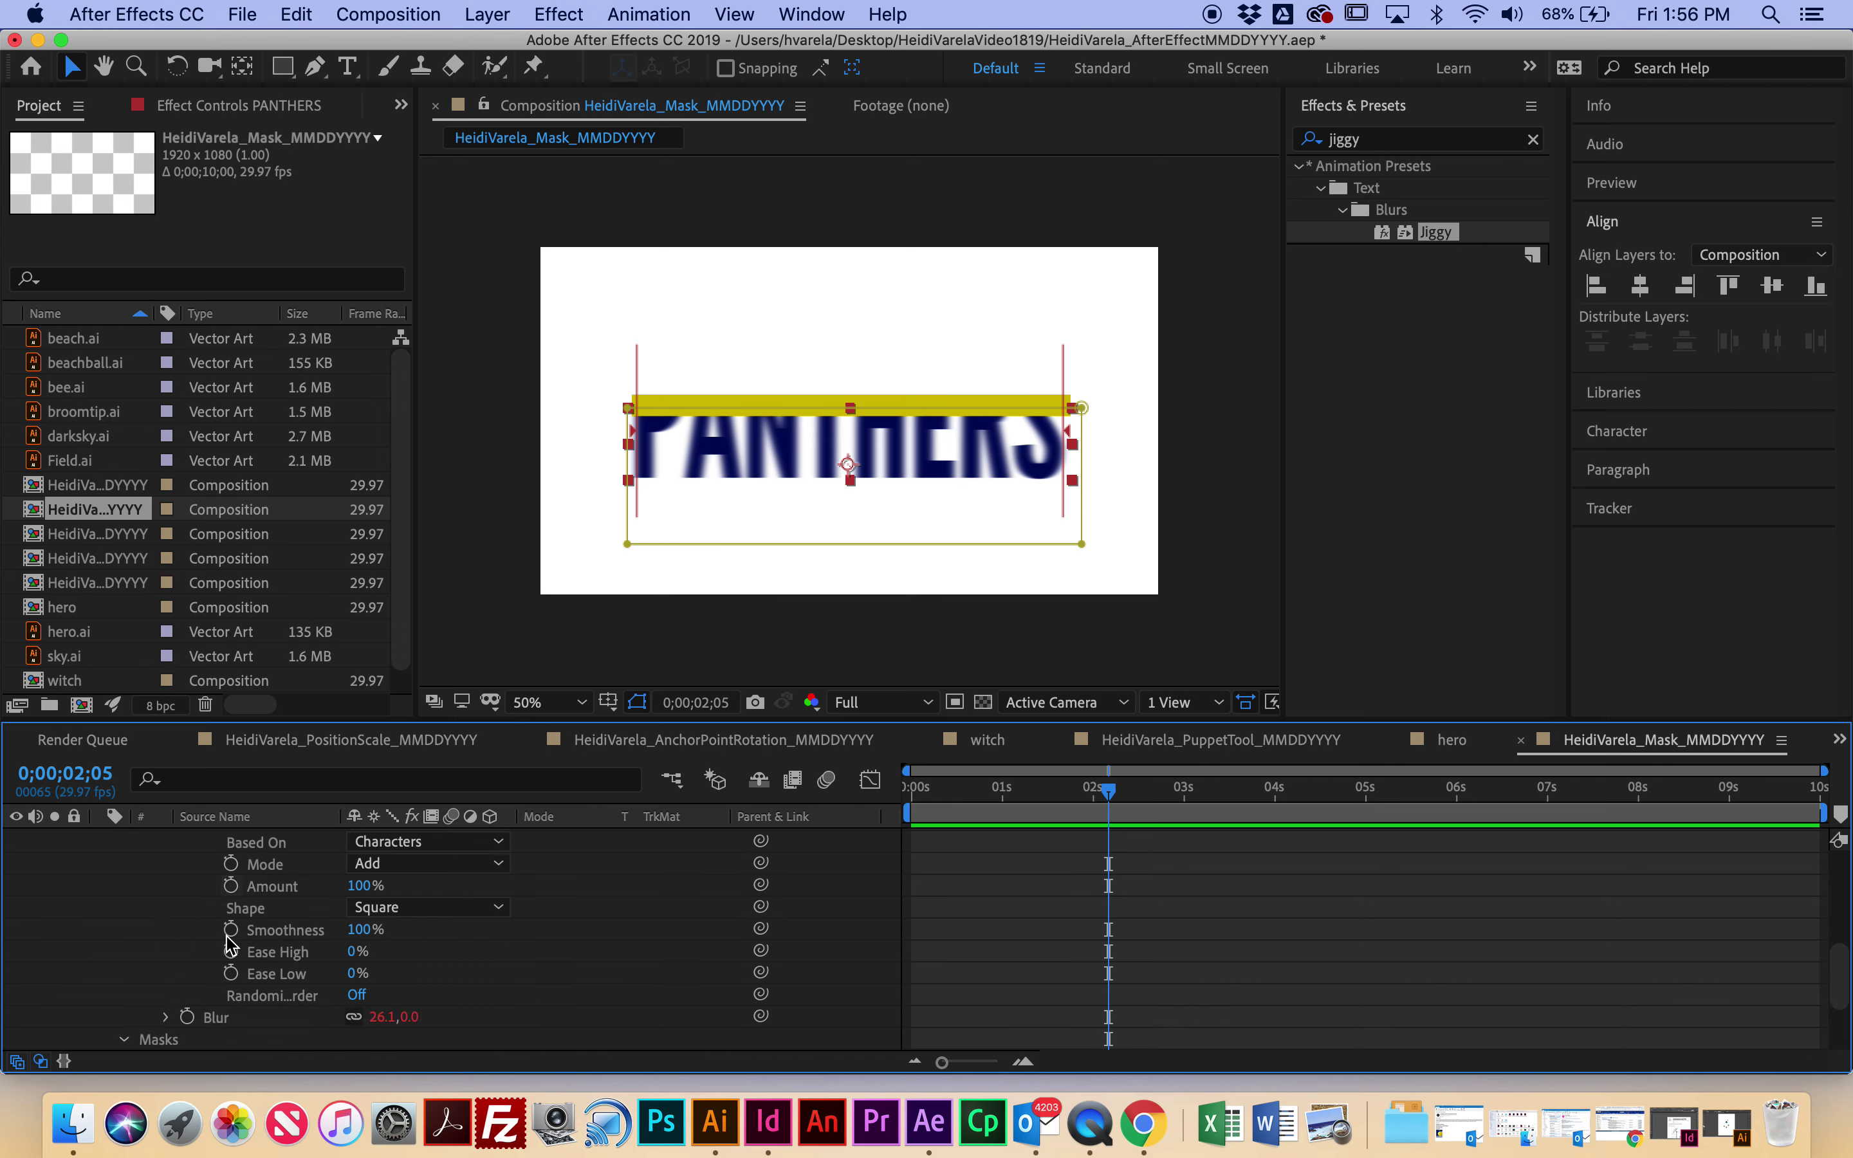
{"action": "scroll", "coordinate": [218, 938], "scroll_direction": "down", "scroll_amount": 1}
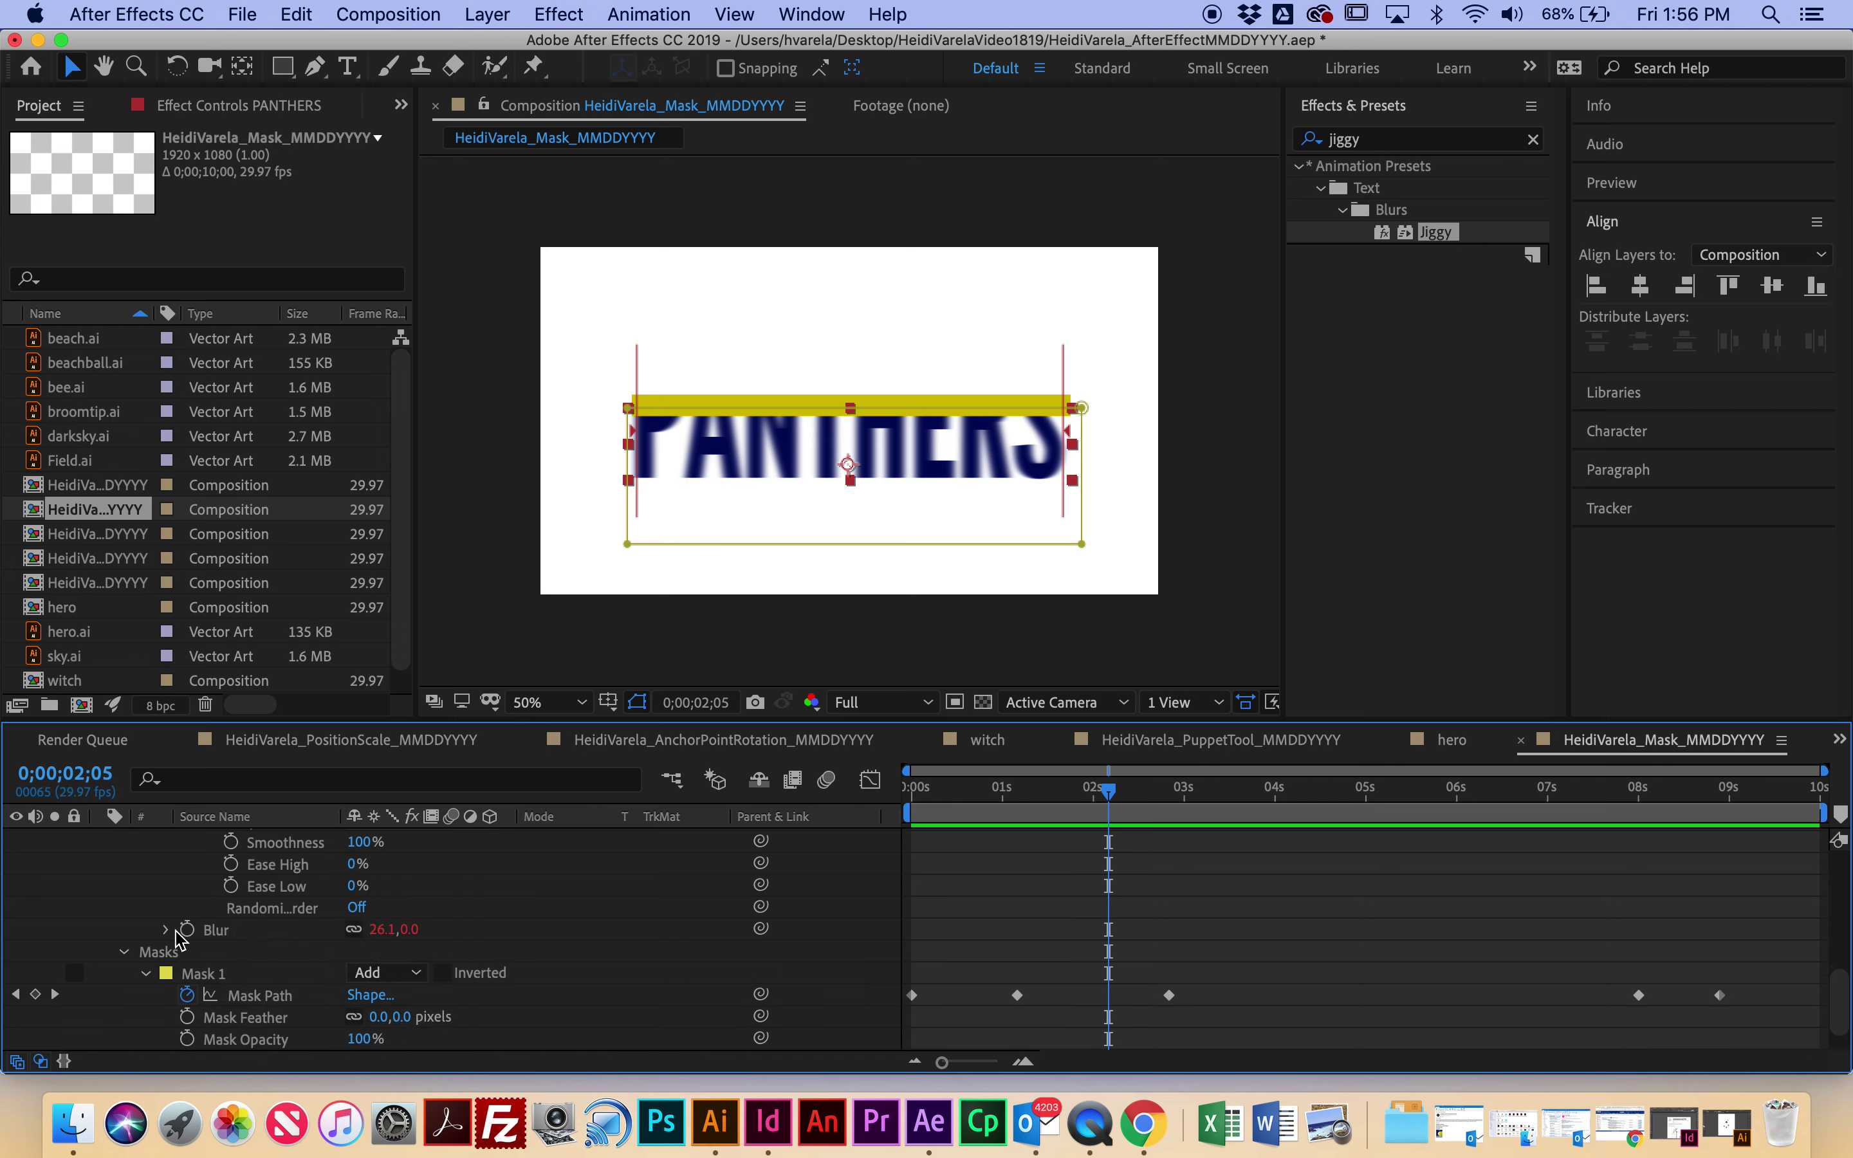
{"action": "left_click", "coordinate": [167, 930]}
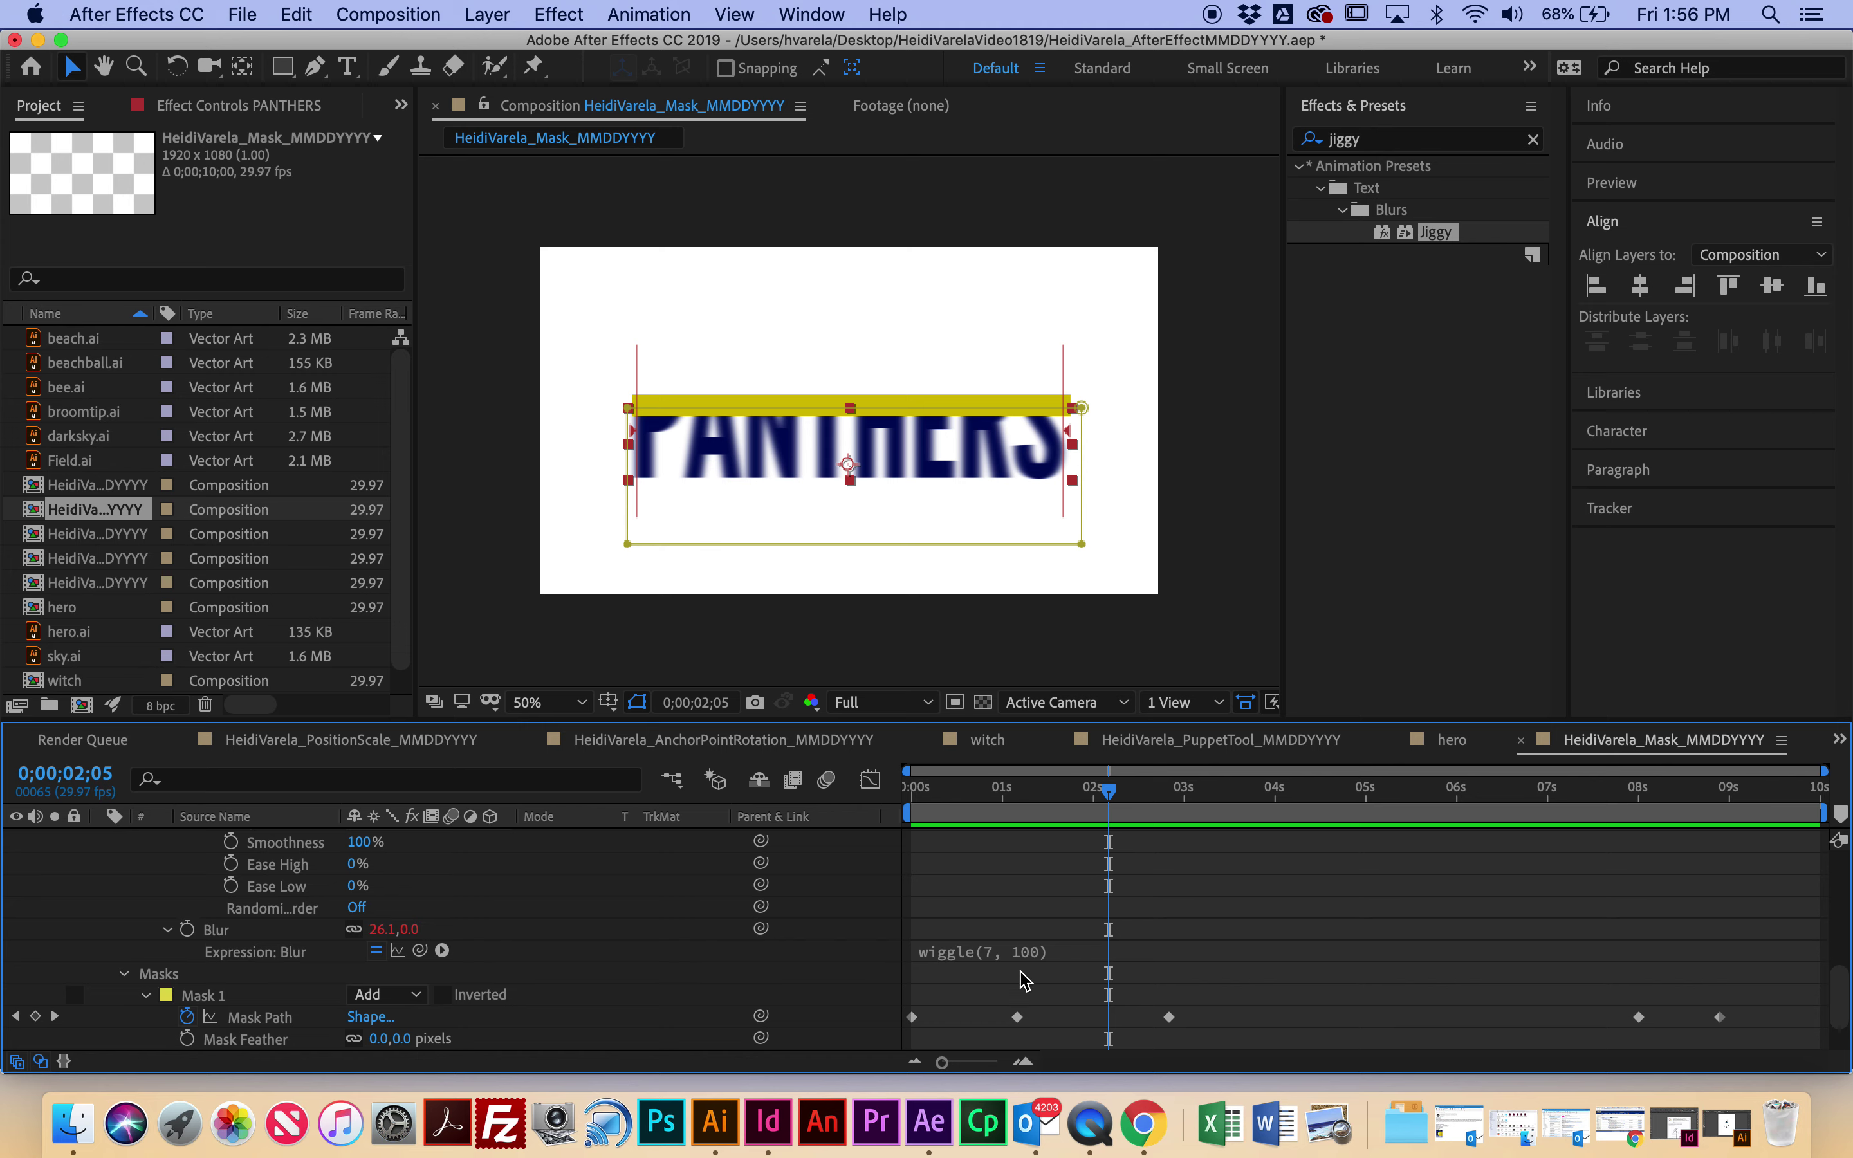
Step: Return to the start of the composition and preview the Jiggy blur animation
{"action": "scroll", "coordinate": [888, 994], "scroll_direction": "up", "scroll_amount": 2}
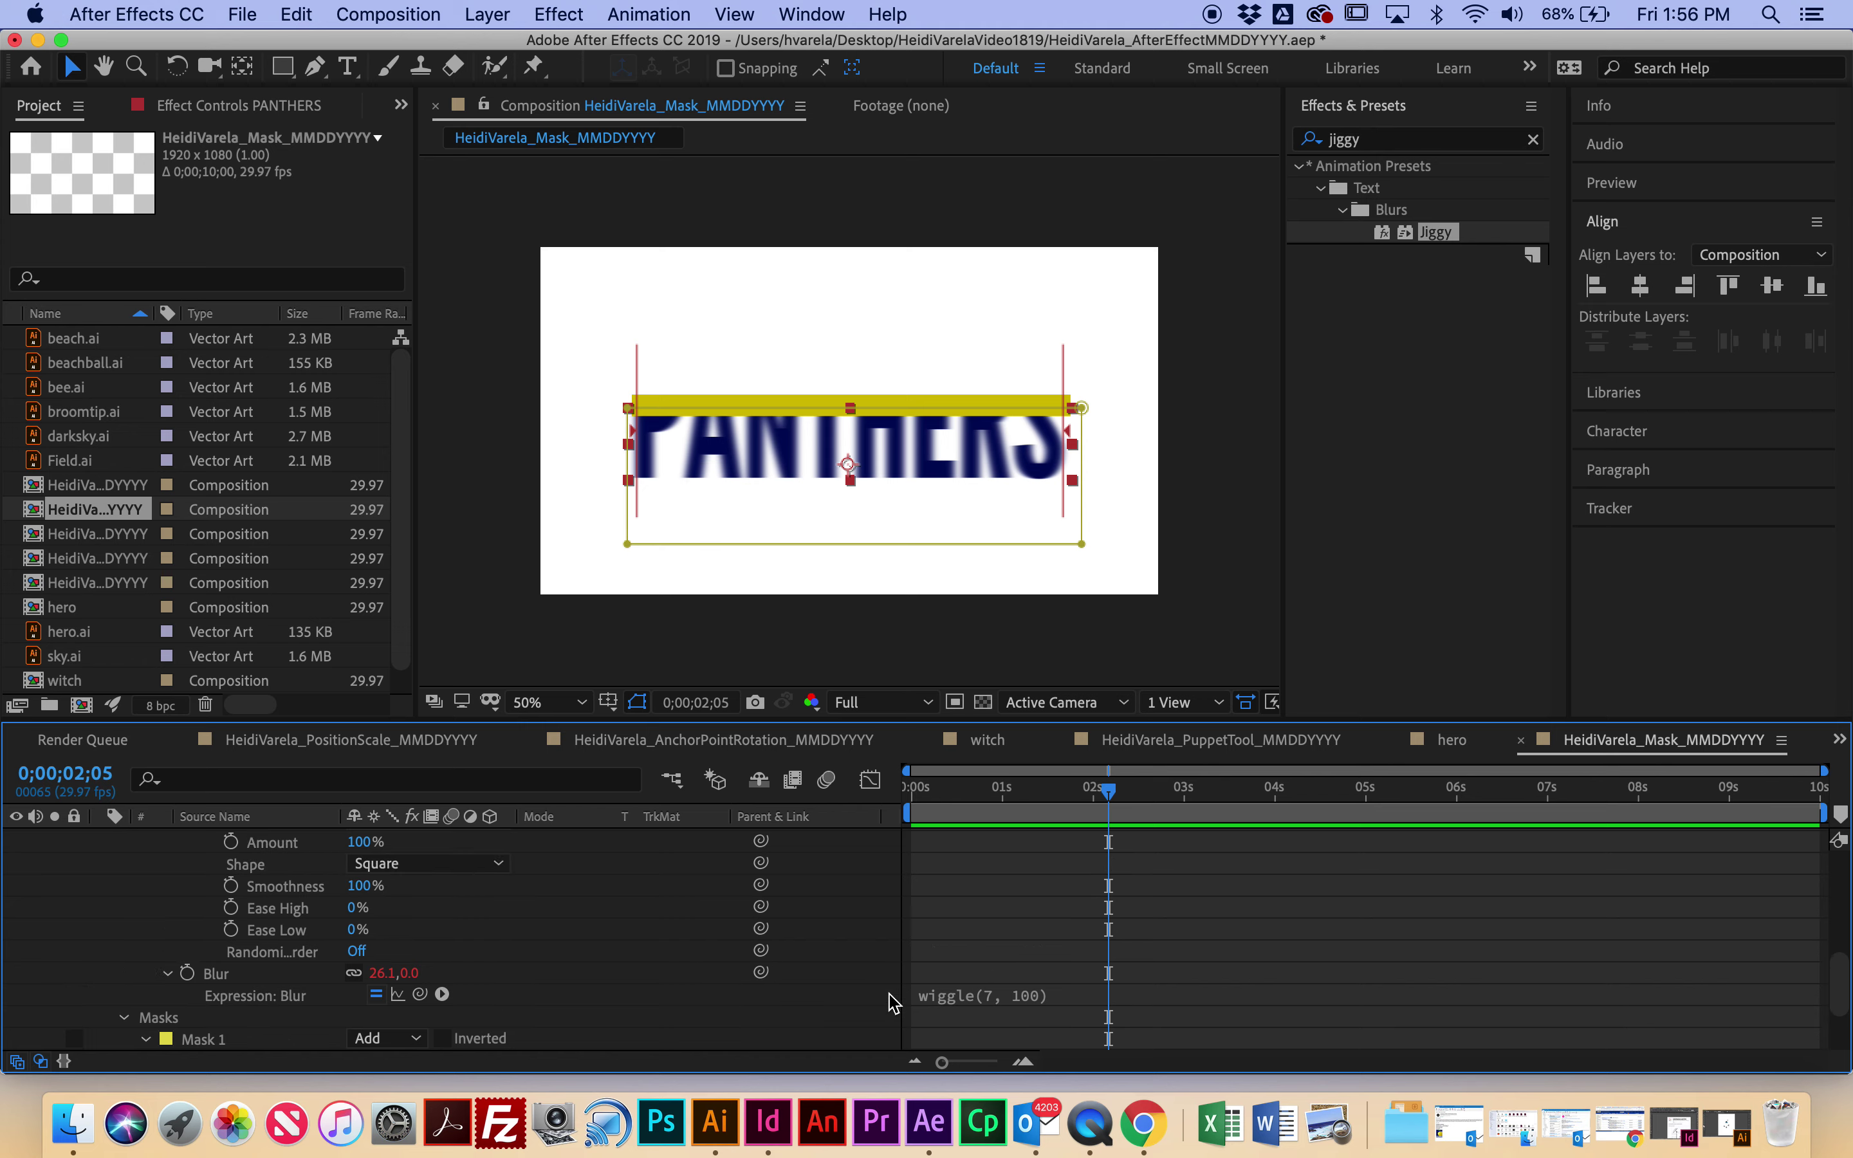
{"action": "scroll", "coordinate": [886, 999], "scroll_direction": "down", "scroll_amount": 2}
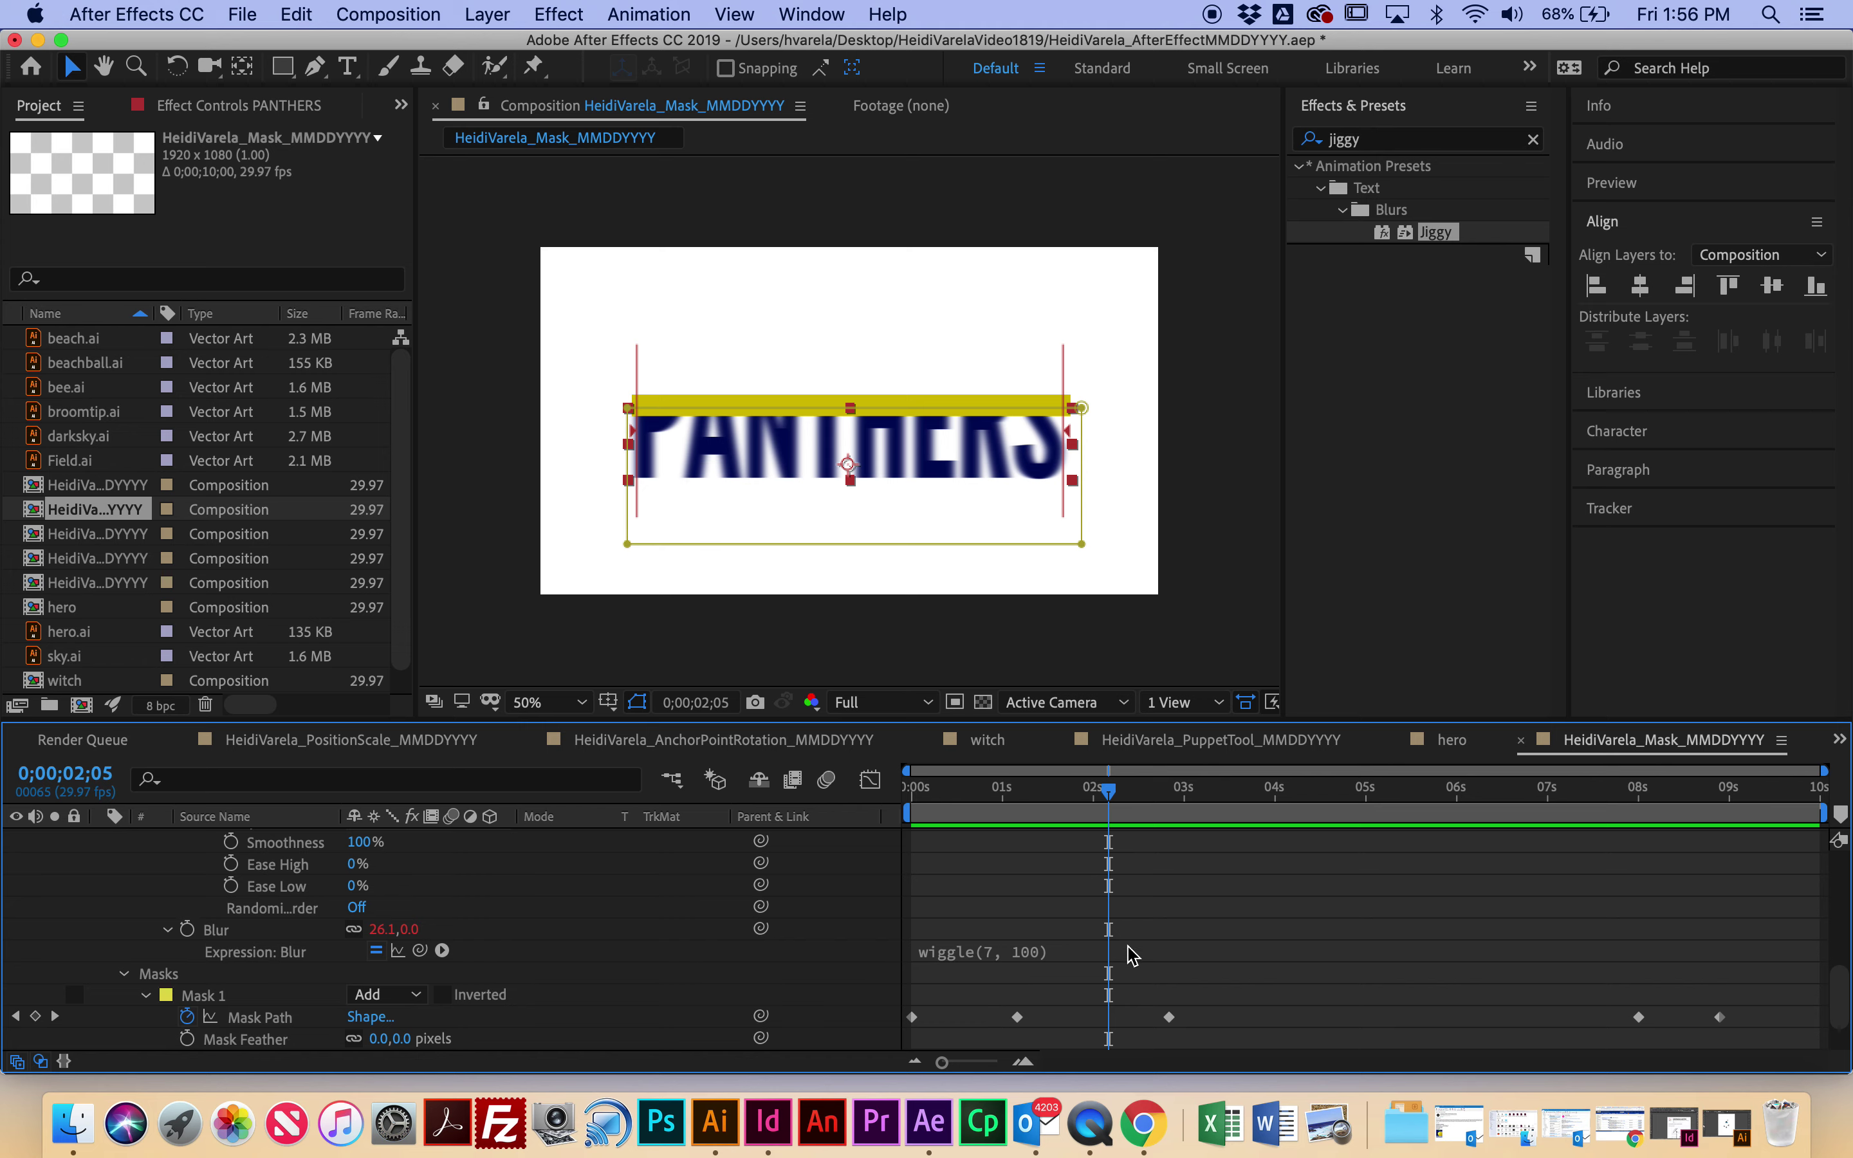
{"action": "scroll", "coordinate": [524, 971], "scroll_direction": "up", "scroll_amount": 8}
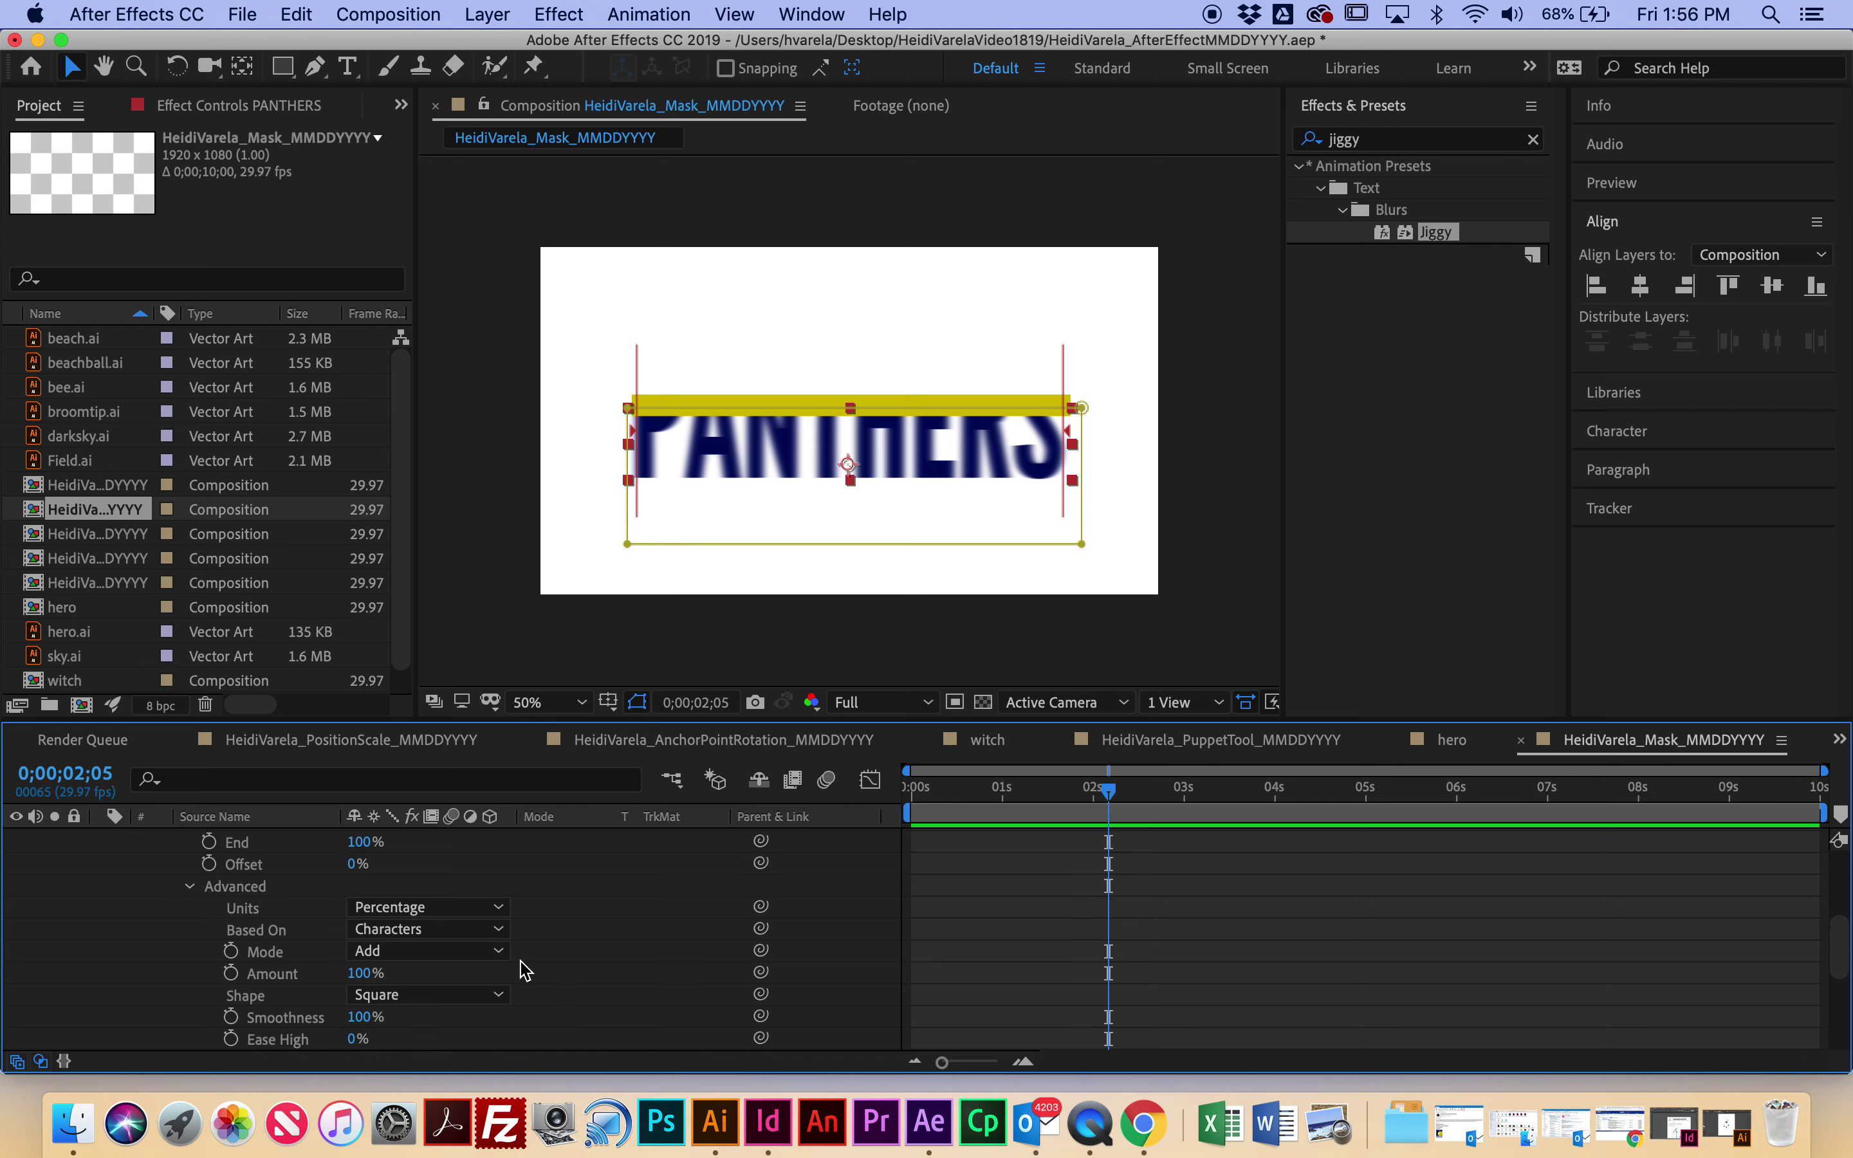
{"action": "scroll", "coordinate": [523, 967], "scroll_direction": "up", "scroll_amount": 1}
{"action": "left_click_drag", "start_coordinate": [1112, 803], "coordinate": [888, 797]}
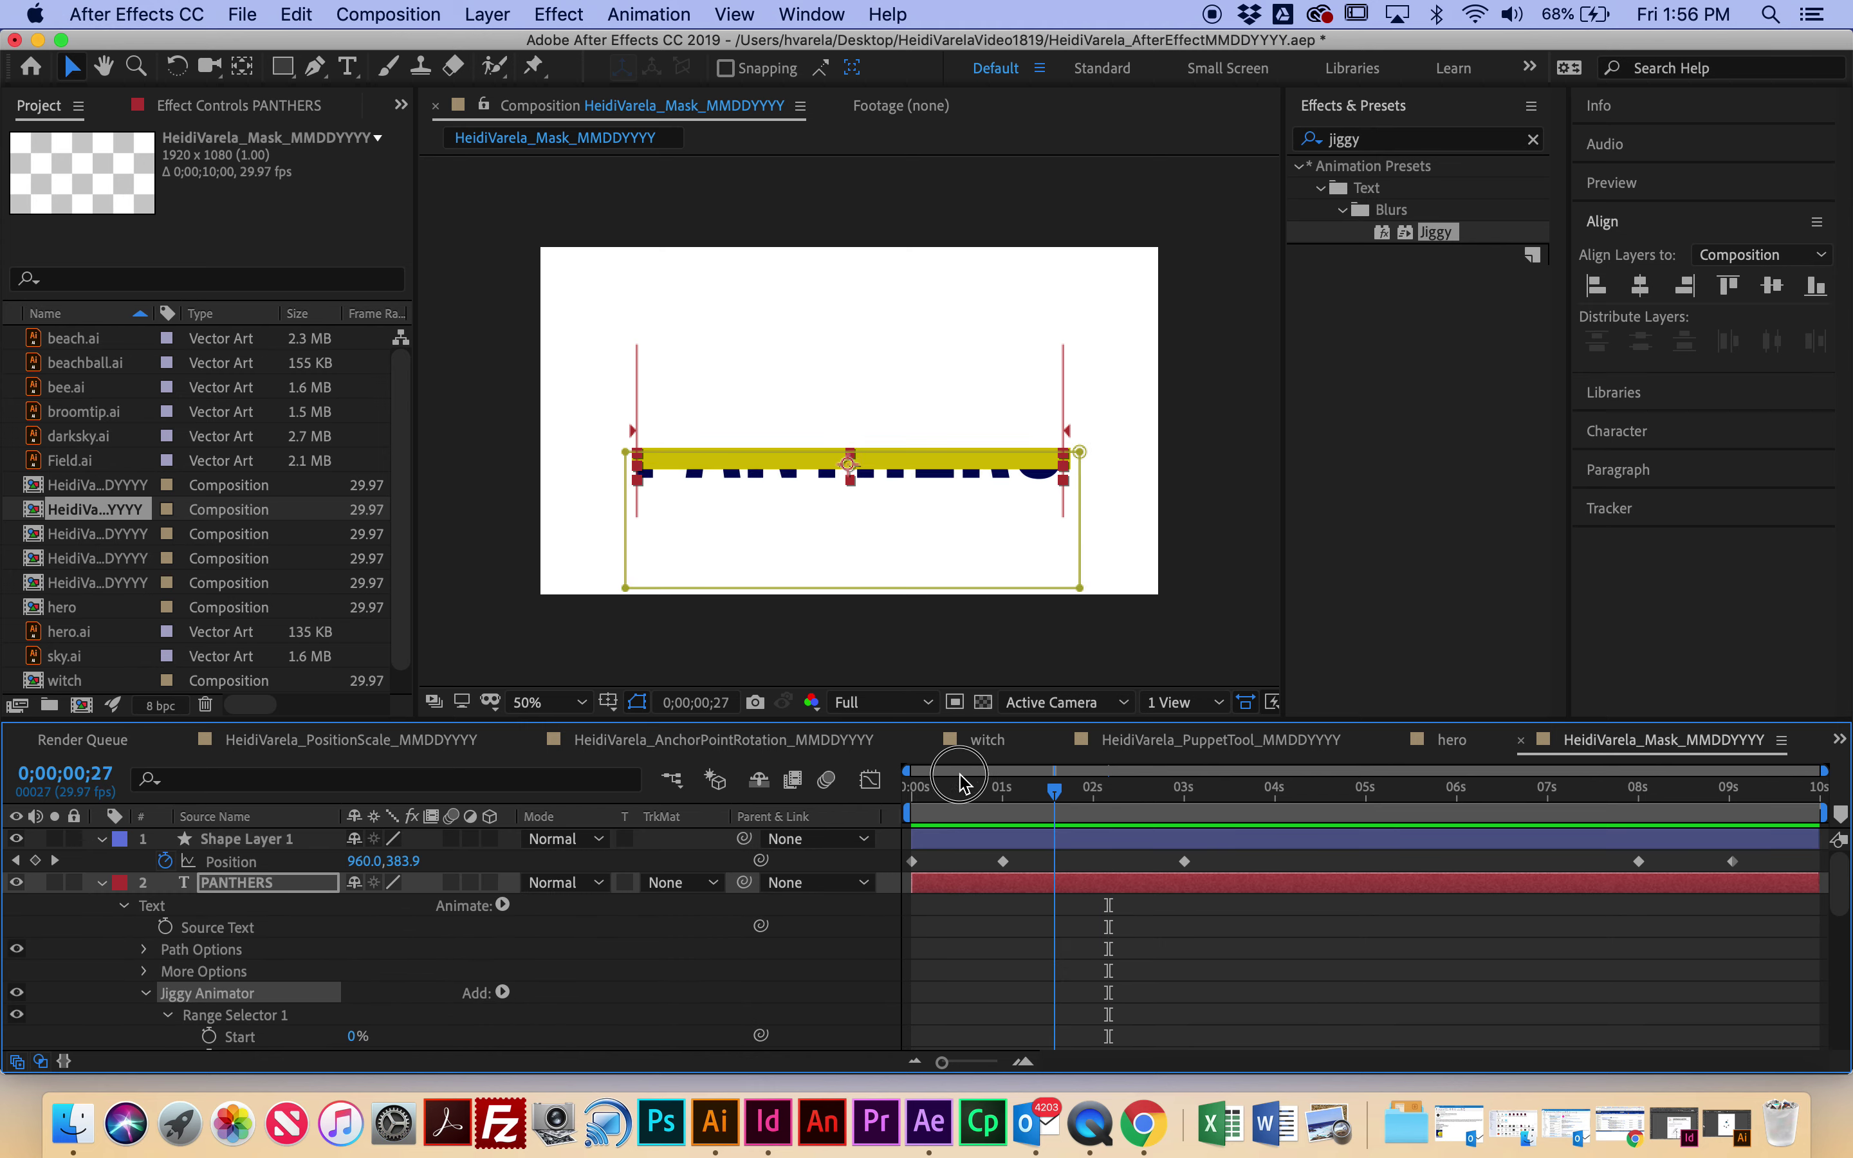
{"action": "key", "text": "space"}
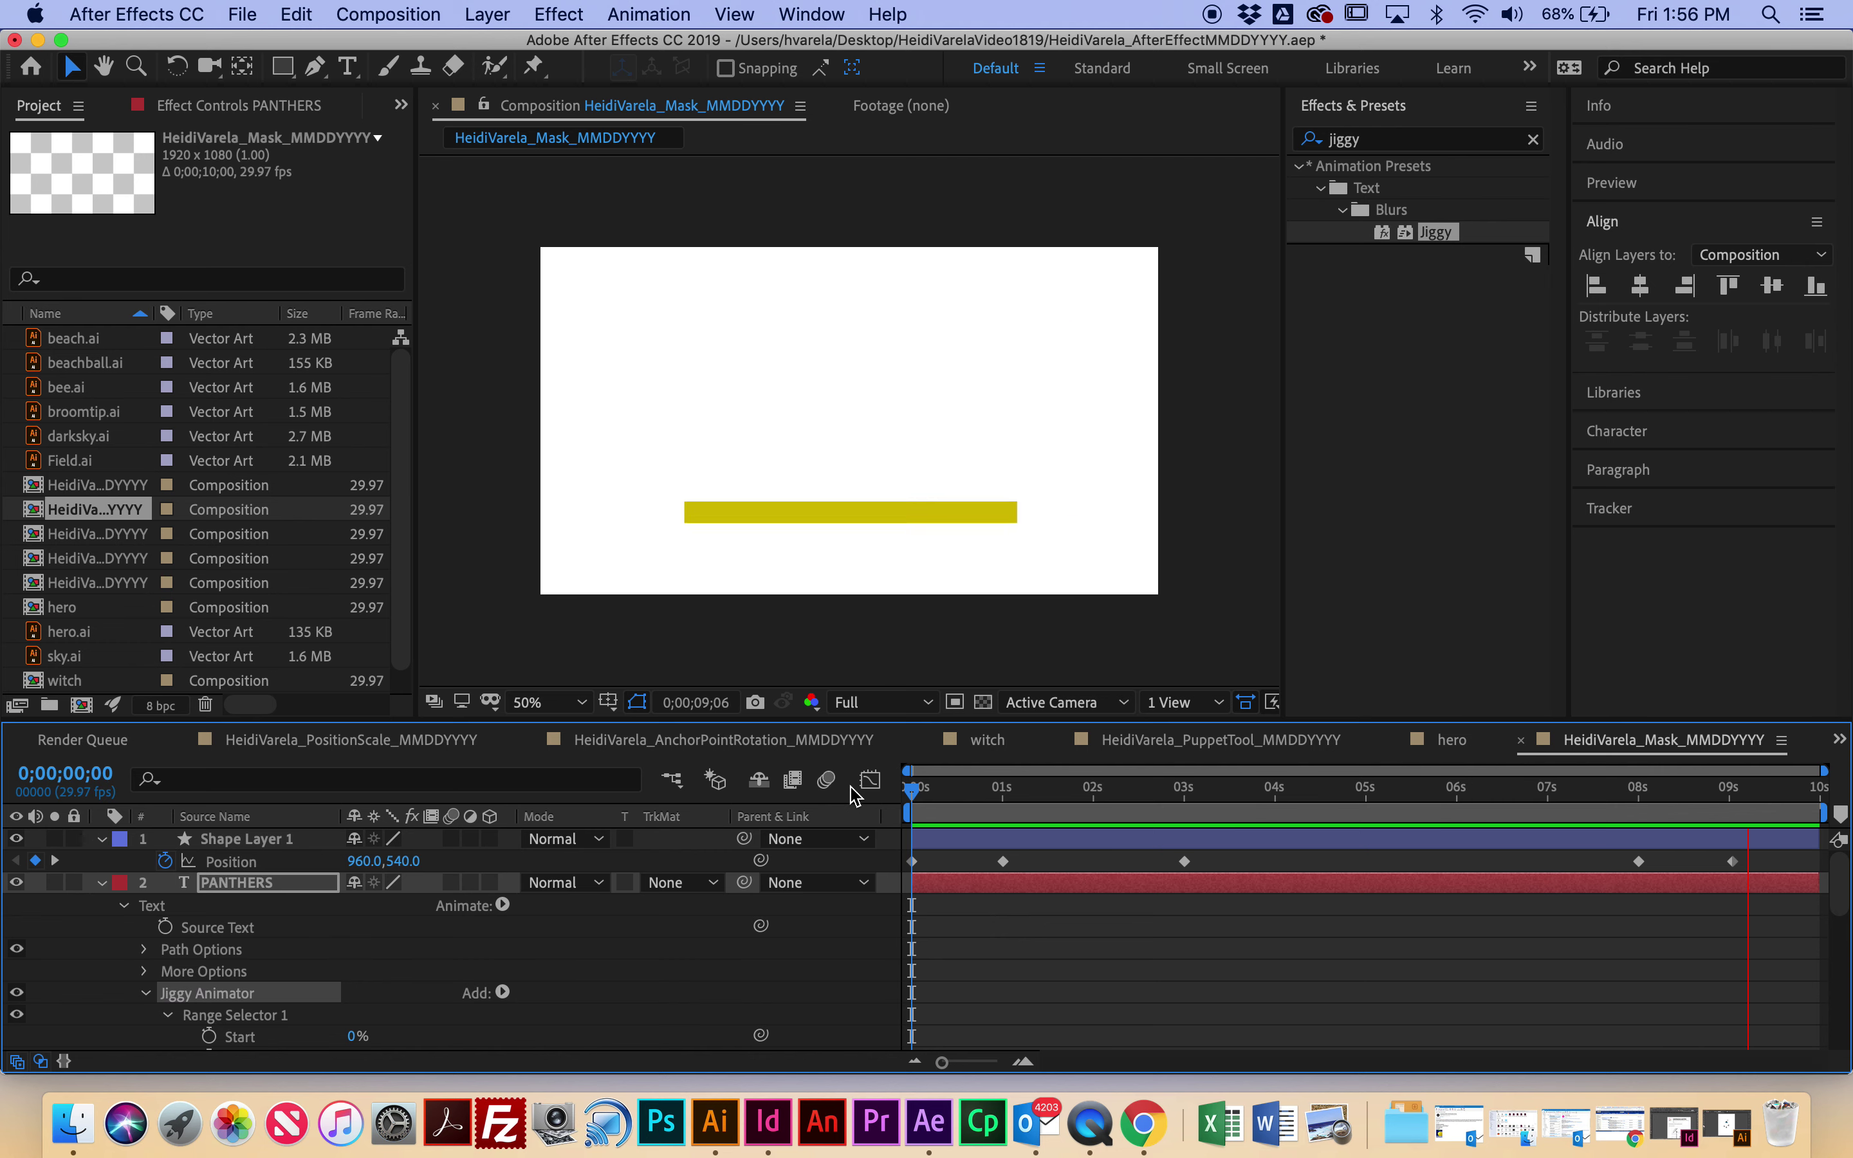
{"action": "key", "text": "space"}
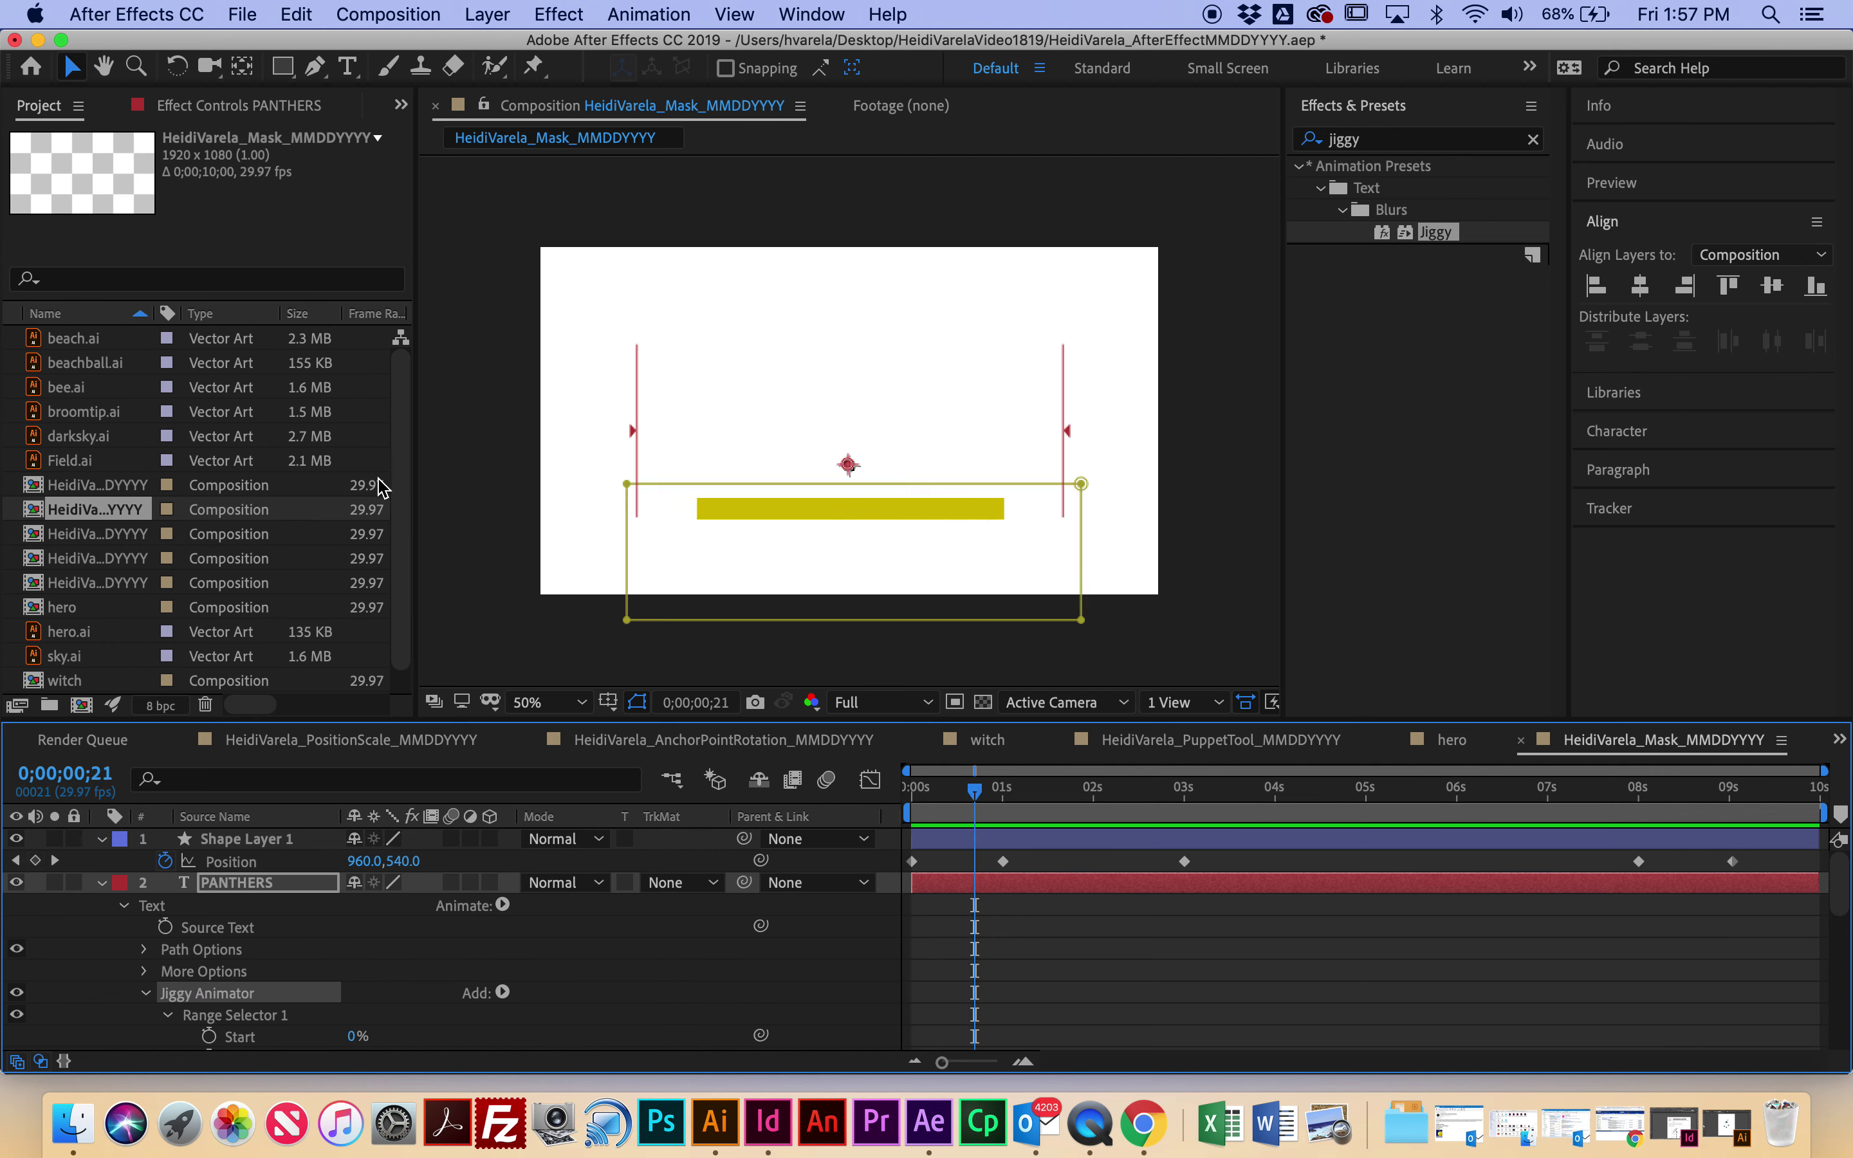
Step: Add the Mask composition to the Render Queue, confirm the .mov output file, and start rendering
{"action": "left_click", "coordinate": [392, 17]}
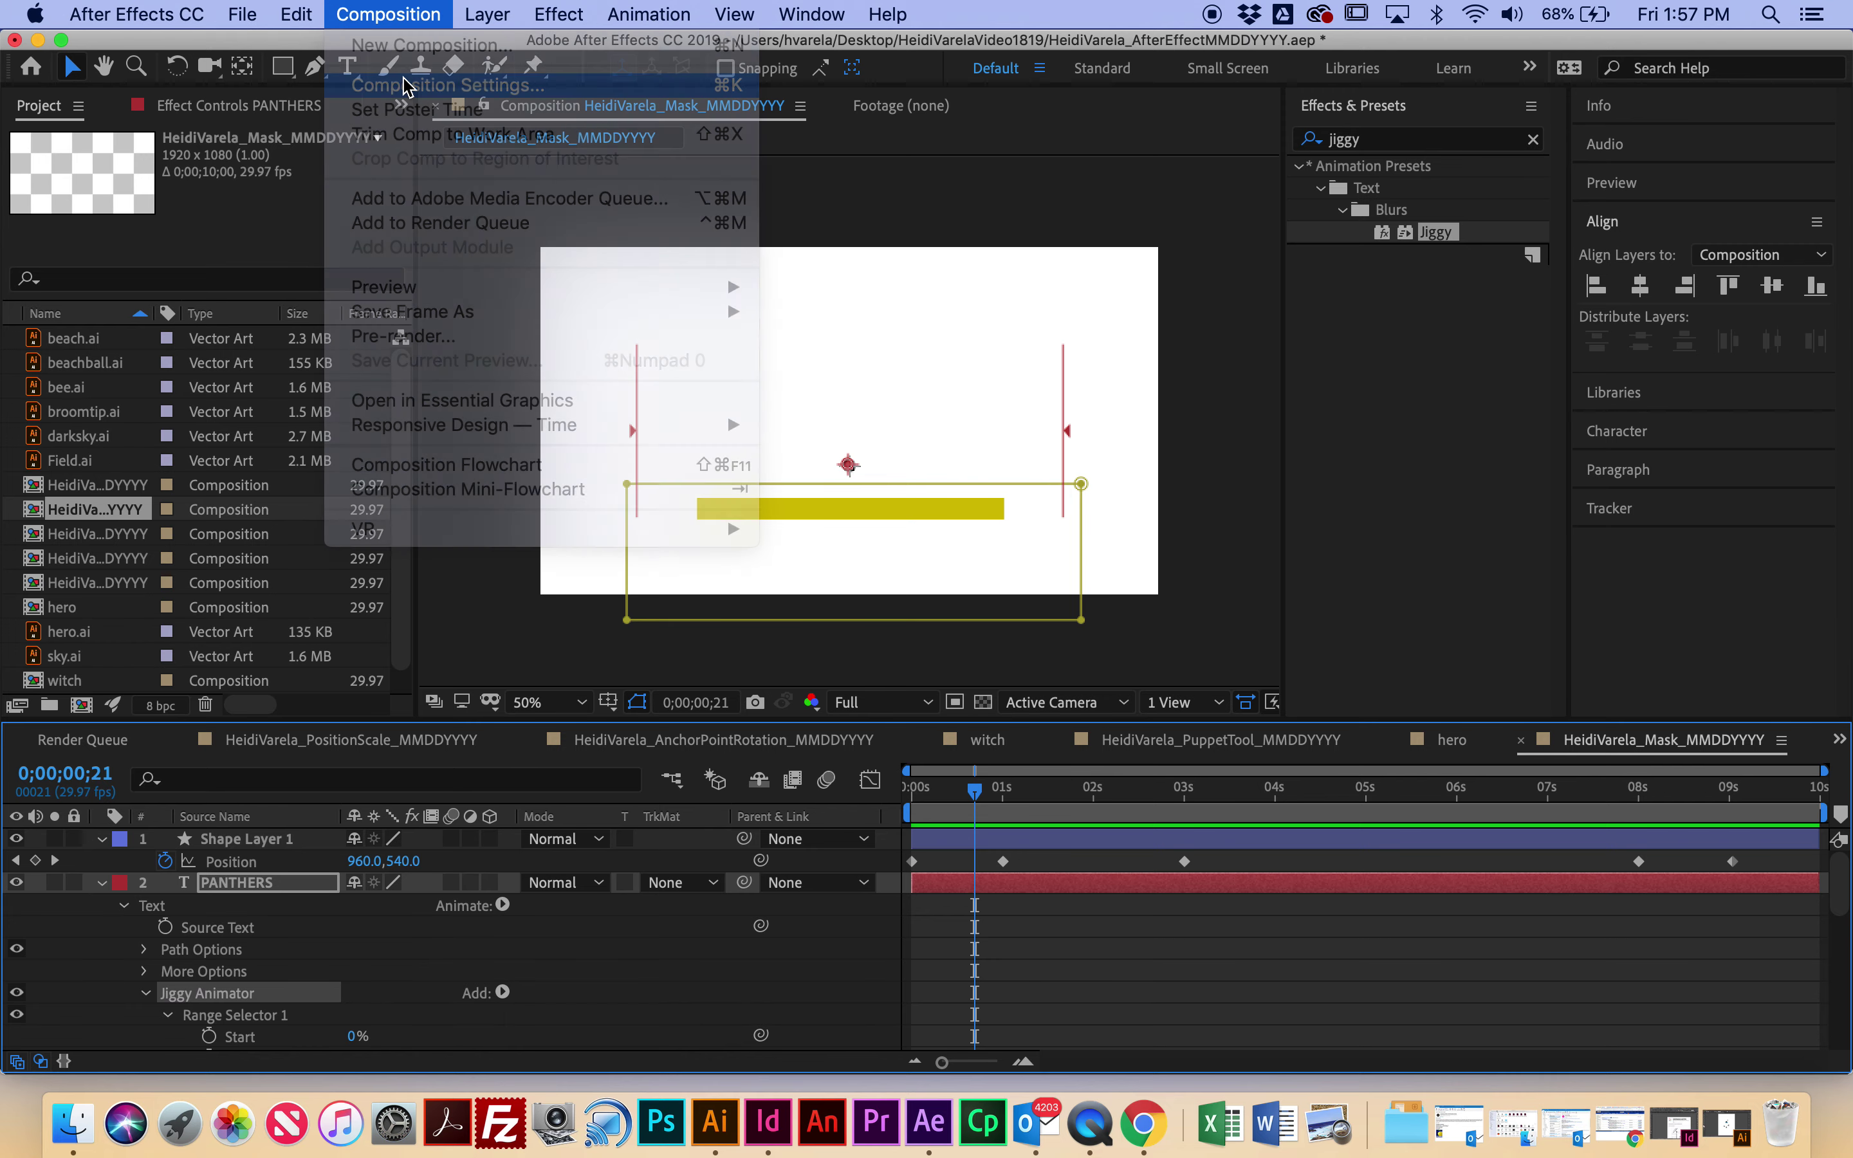
{"action": "left_click", "coordinate": [413, 60]}
{"action": "left_click", "coordinate": [1094, 902]}
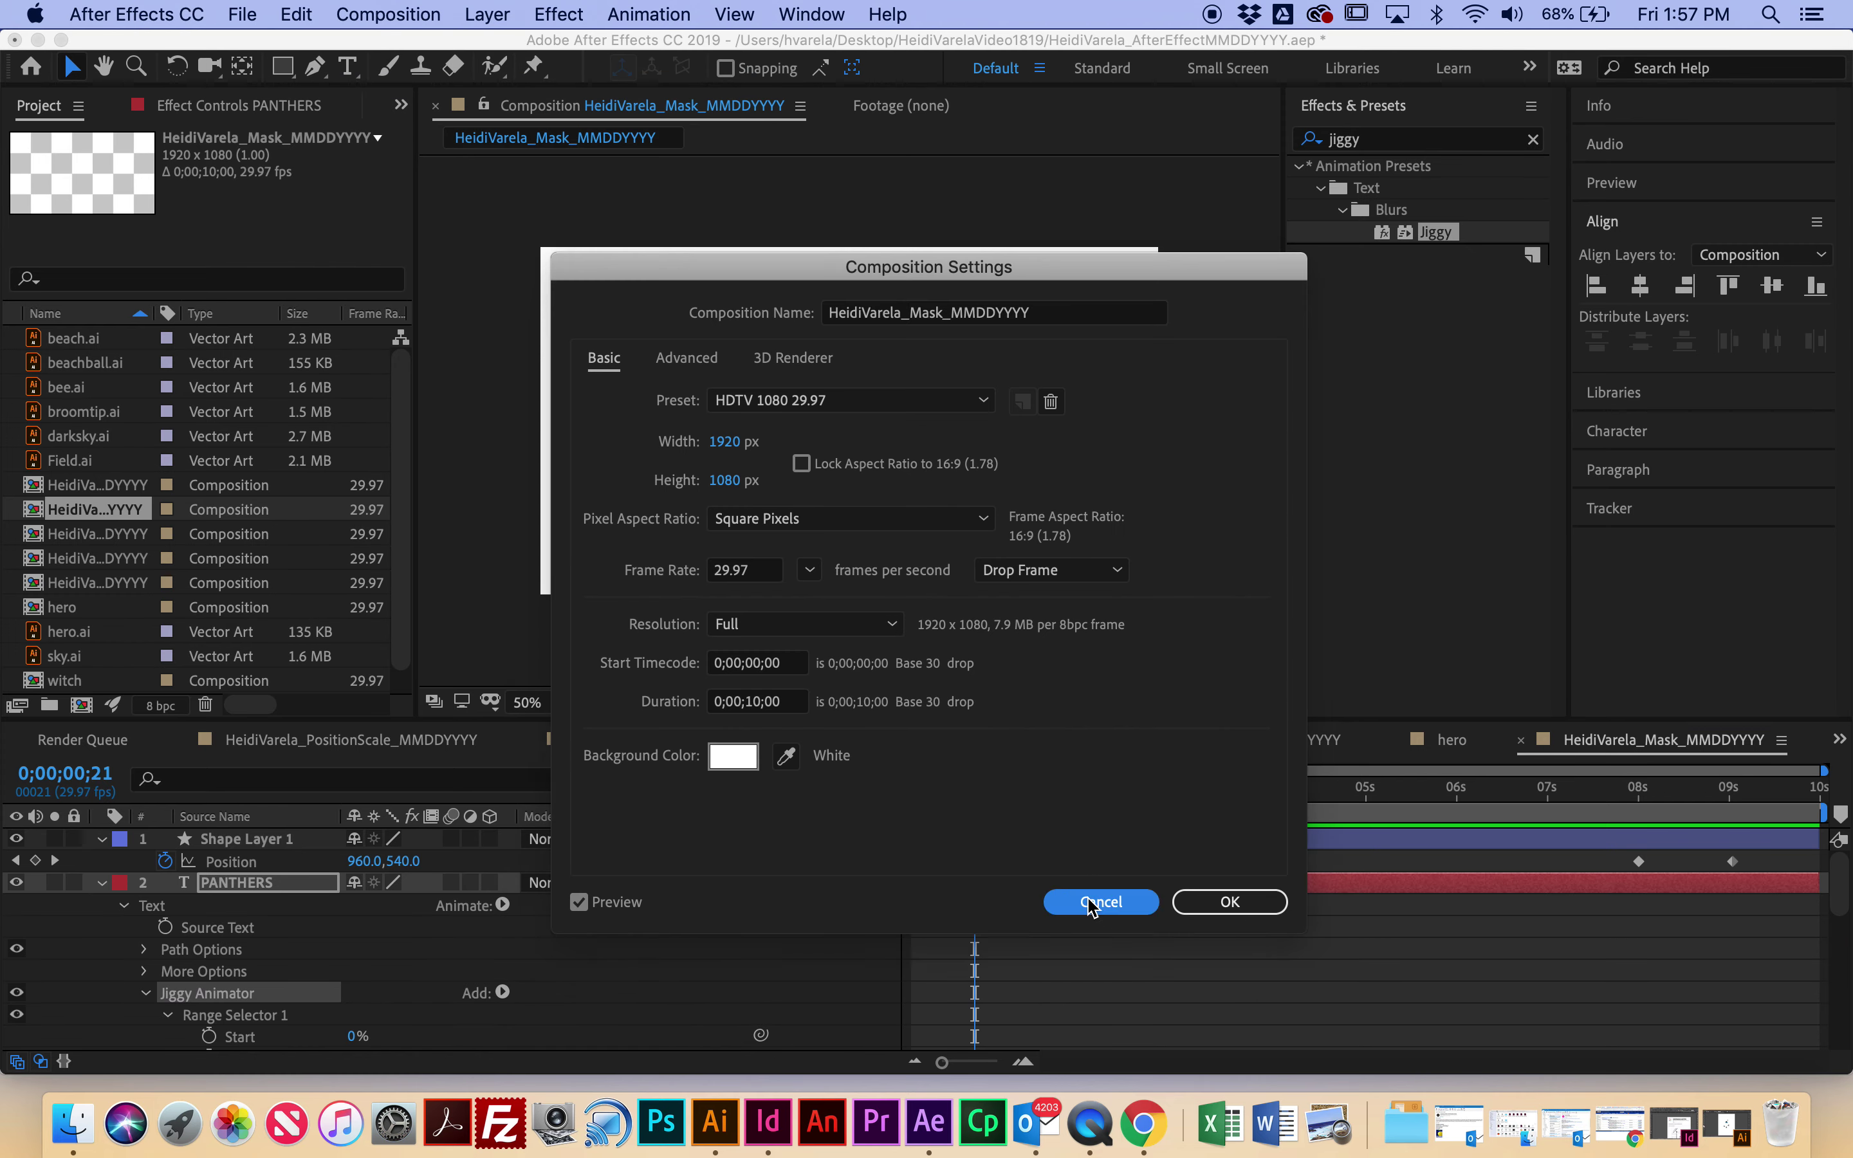
{"action": "left_click", "coordinate": [391, 13]}
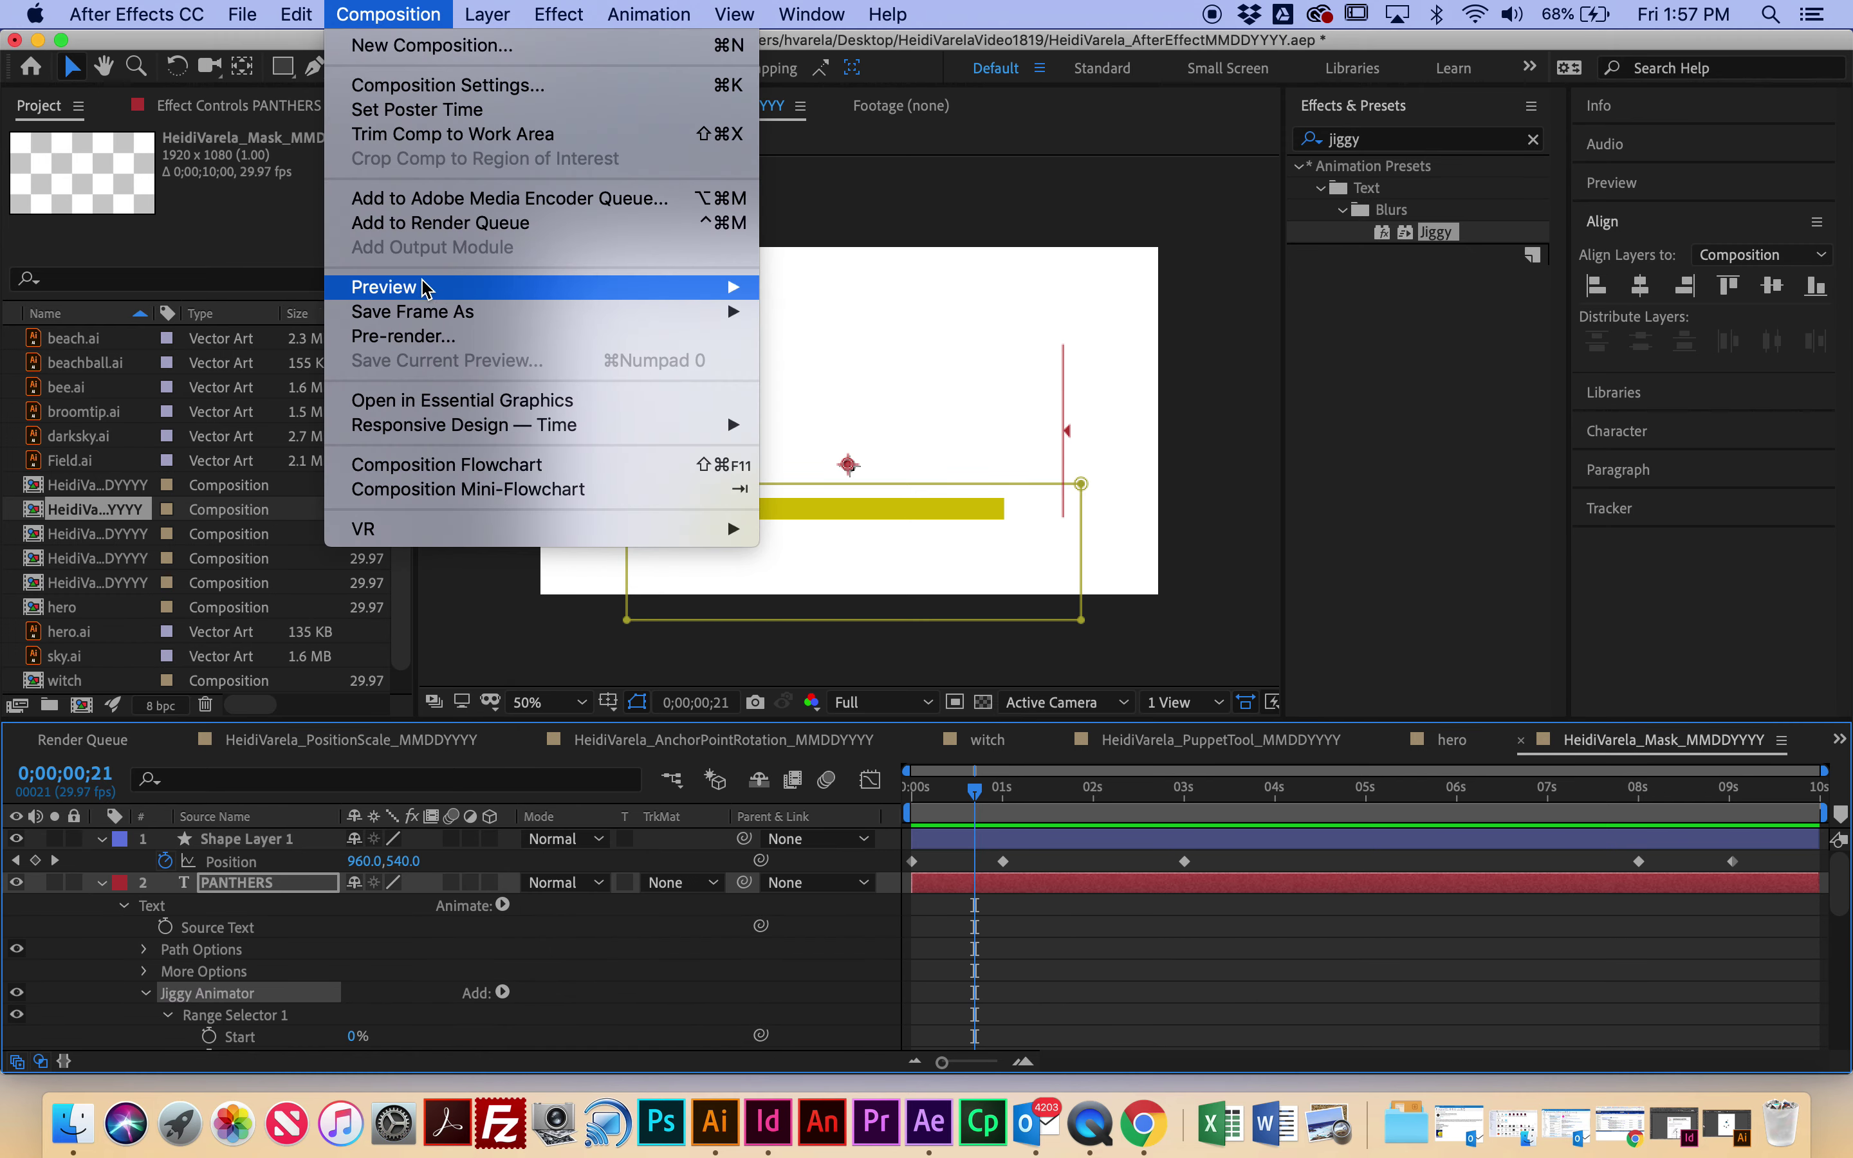
{"action": "left_click", "coordinate": [433, 223]}
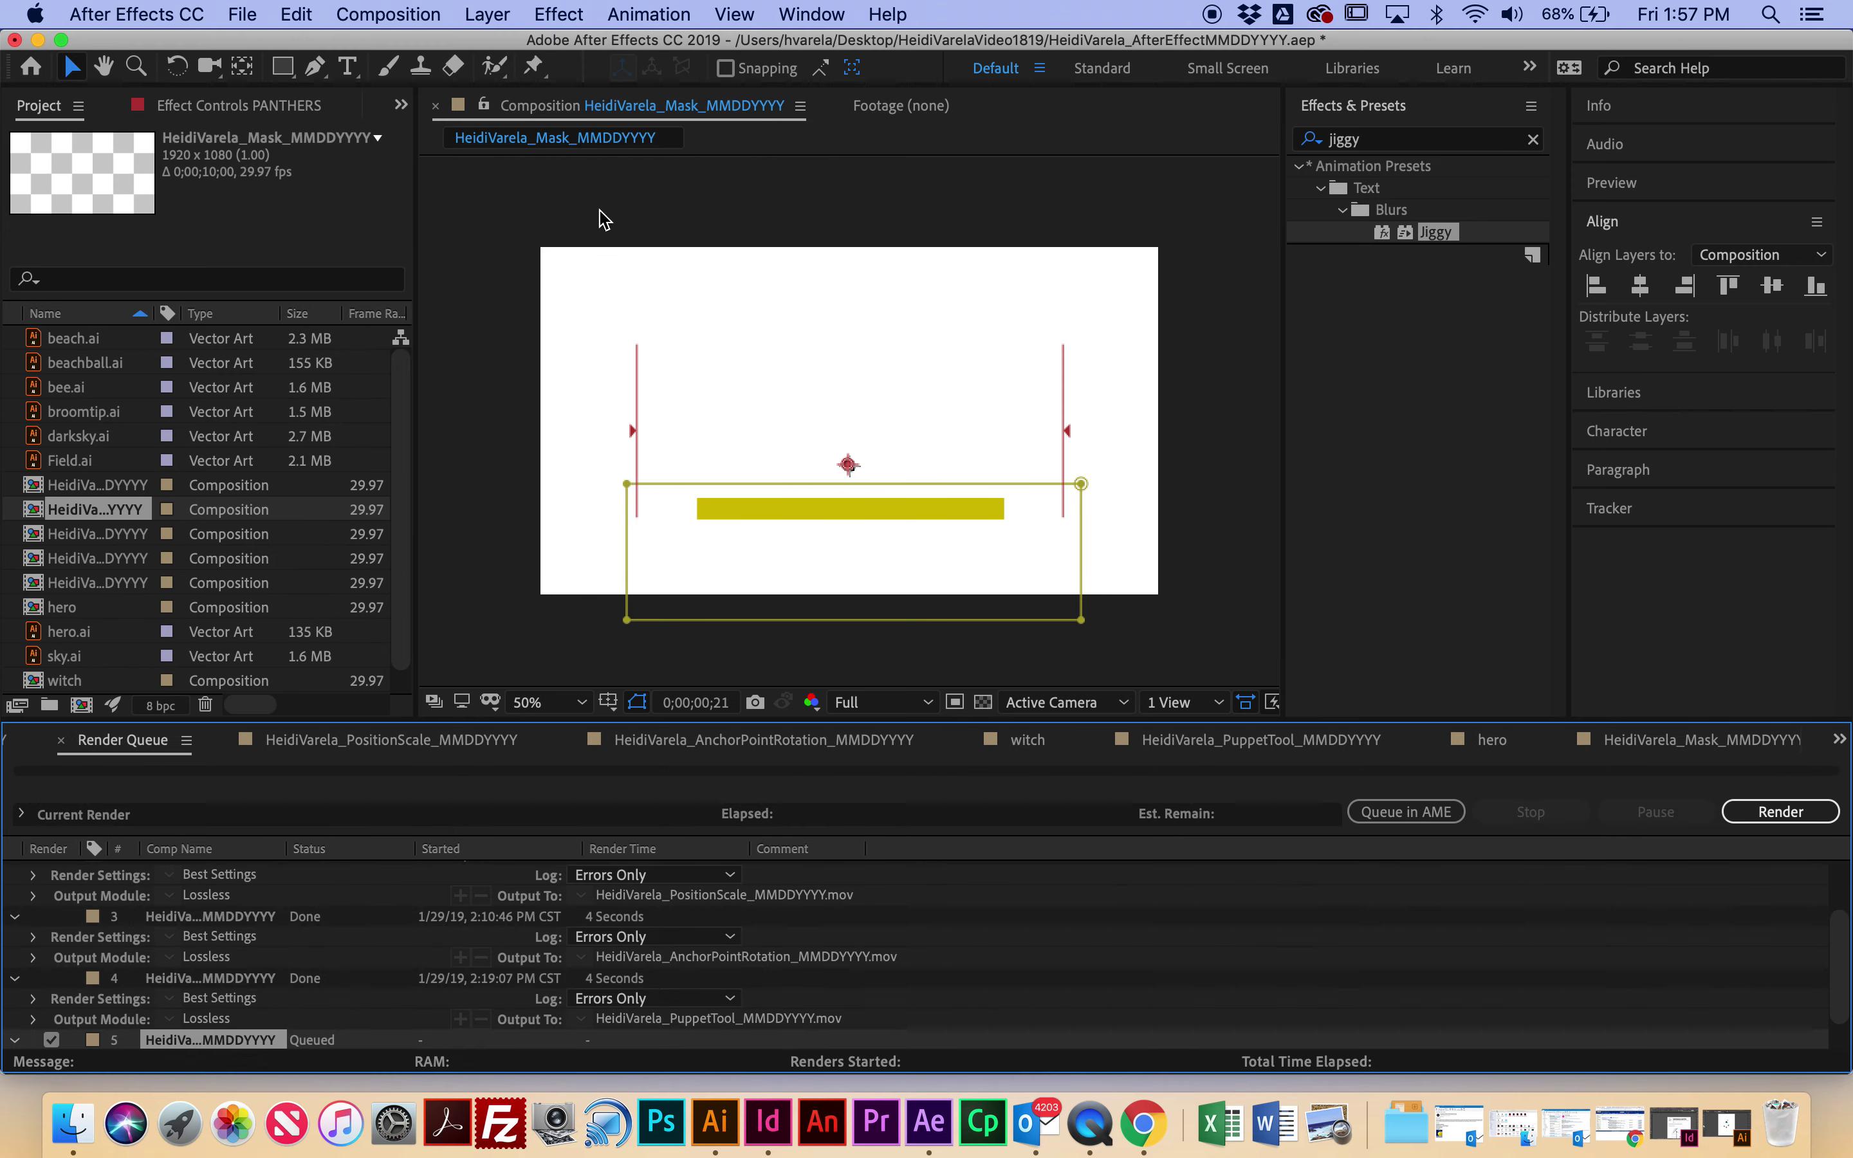
{"action": "scroll", "coordinate": [813, 1041], "scroll_direction": "down", "scroll_amount": 1}
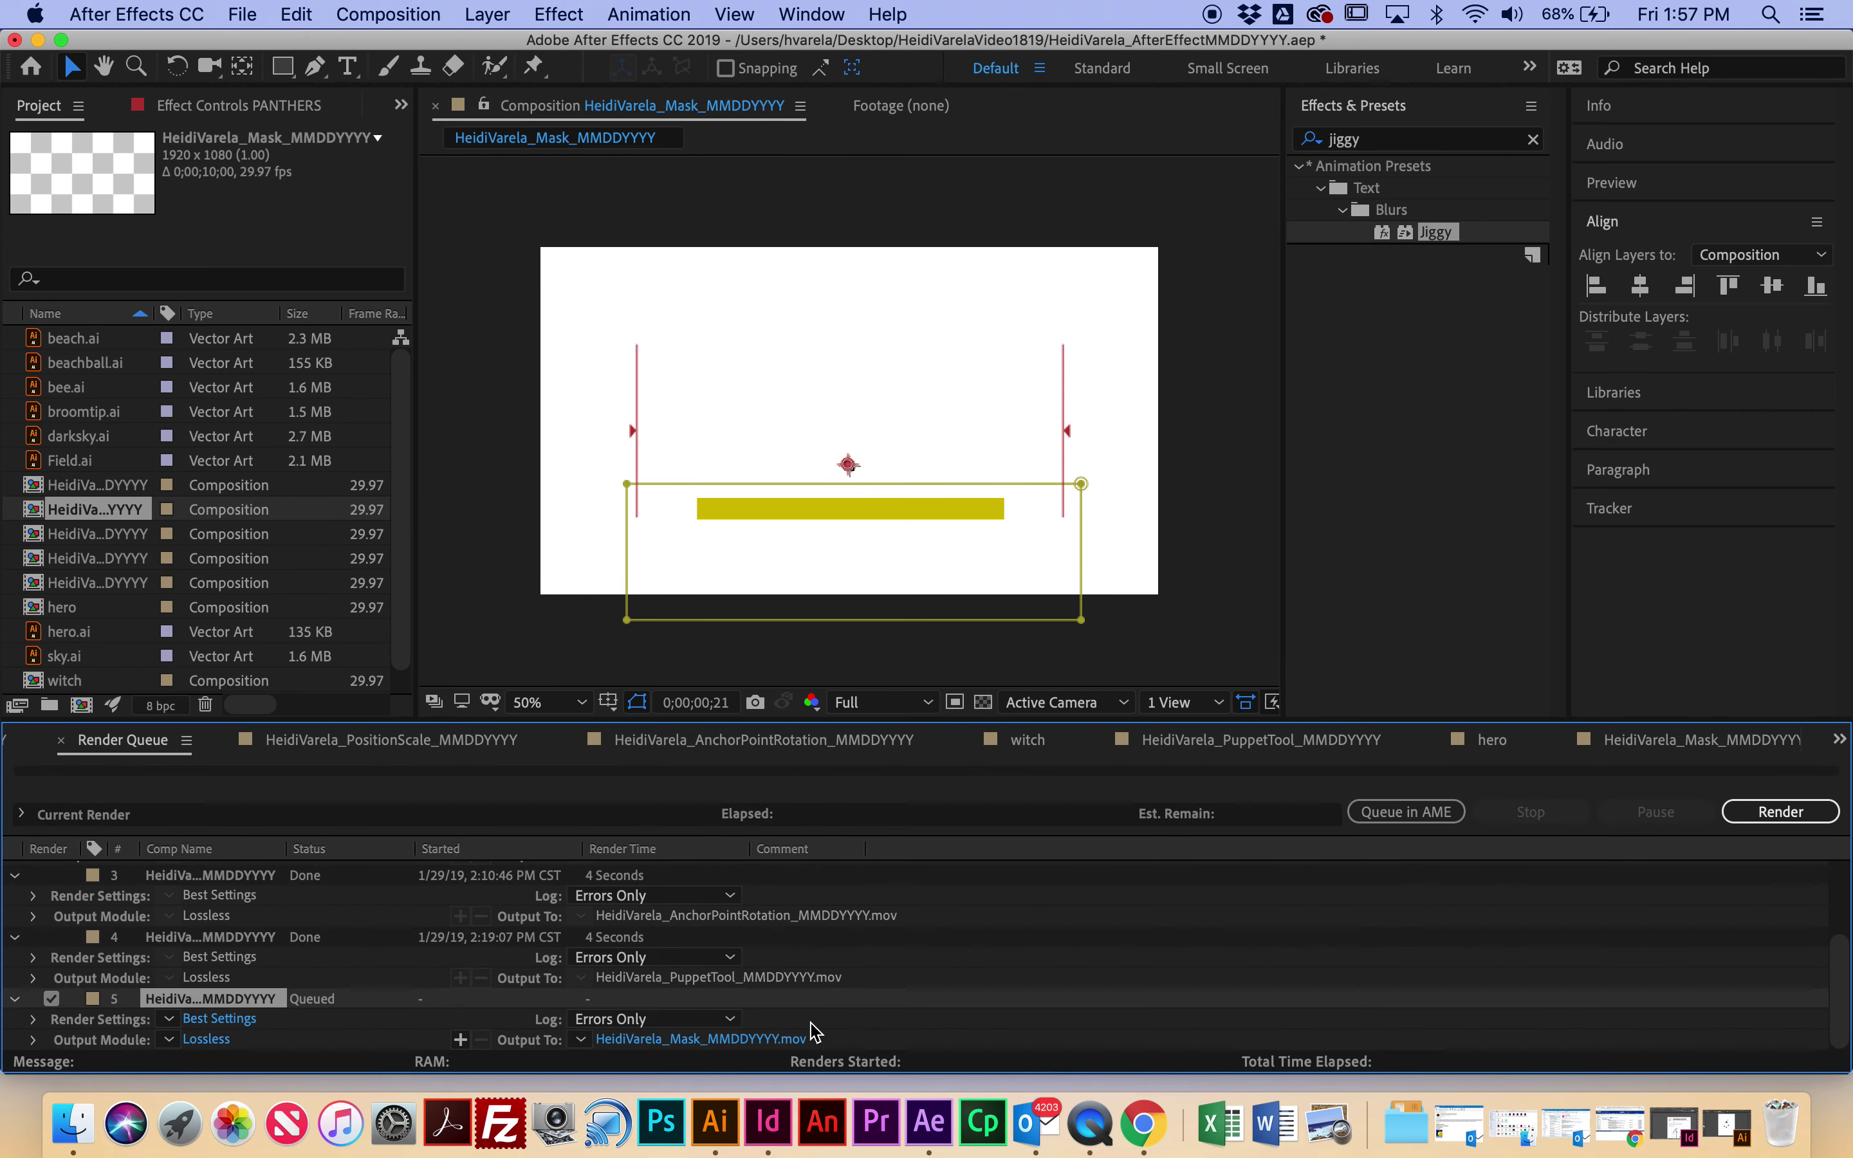
{"action": "left_click", "coordinate": [743, 1041]}
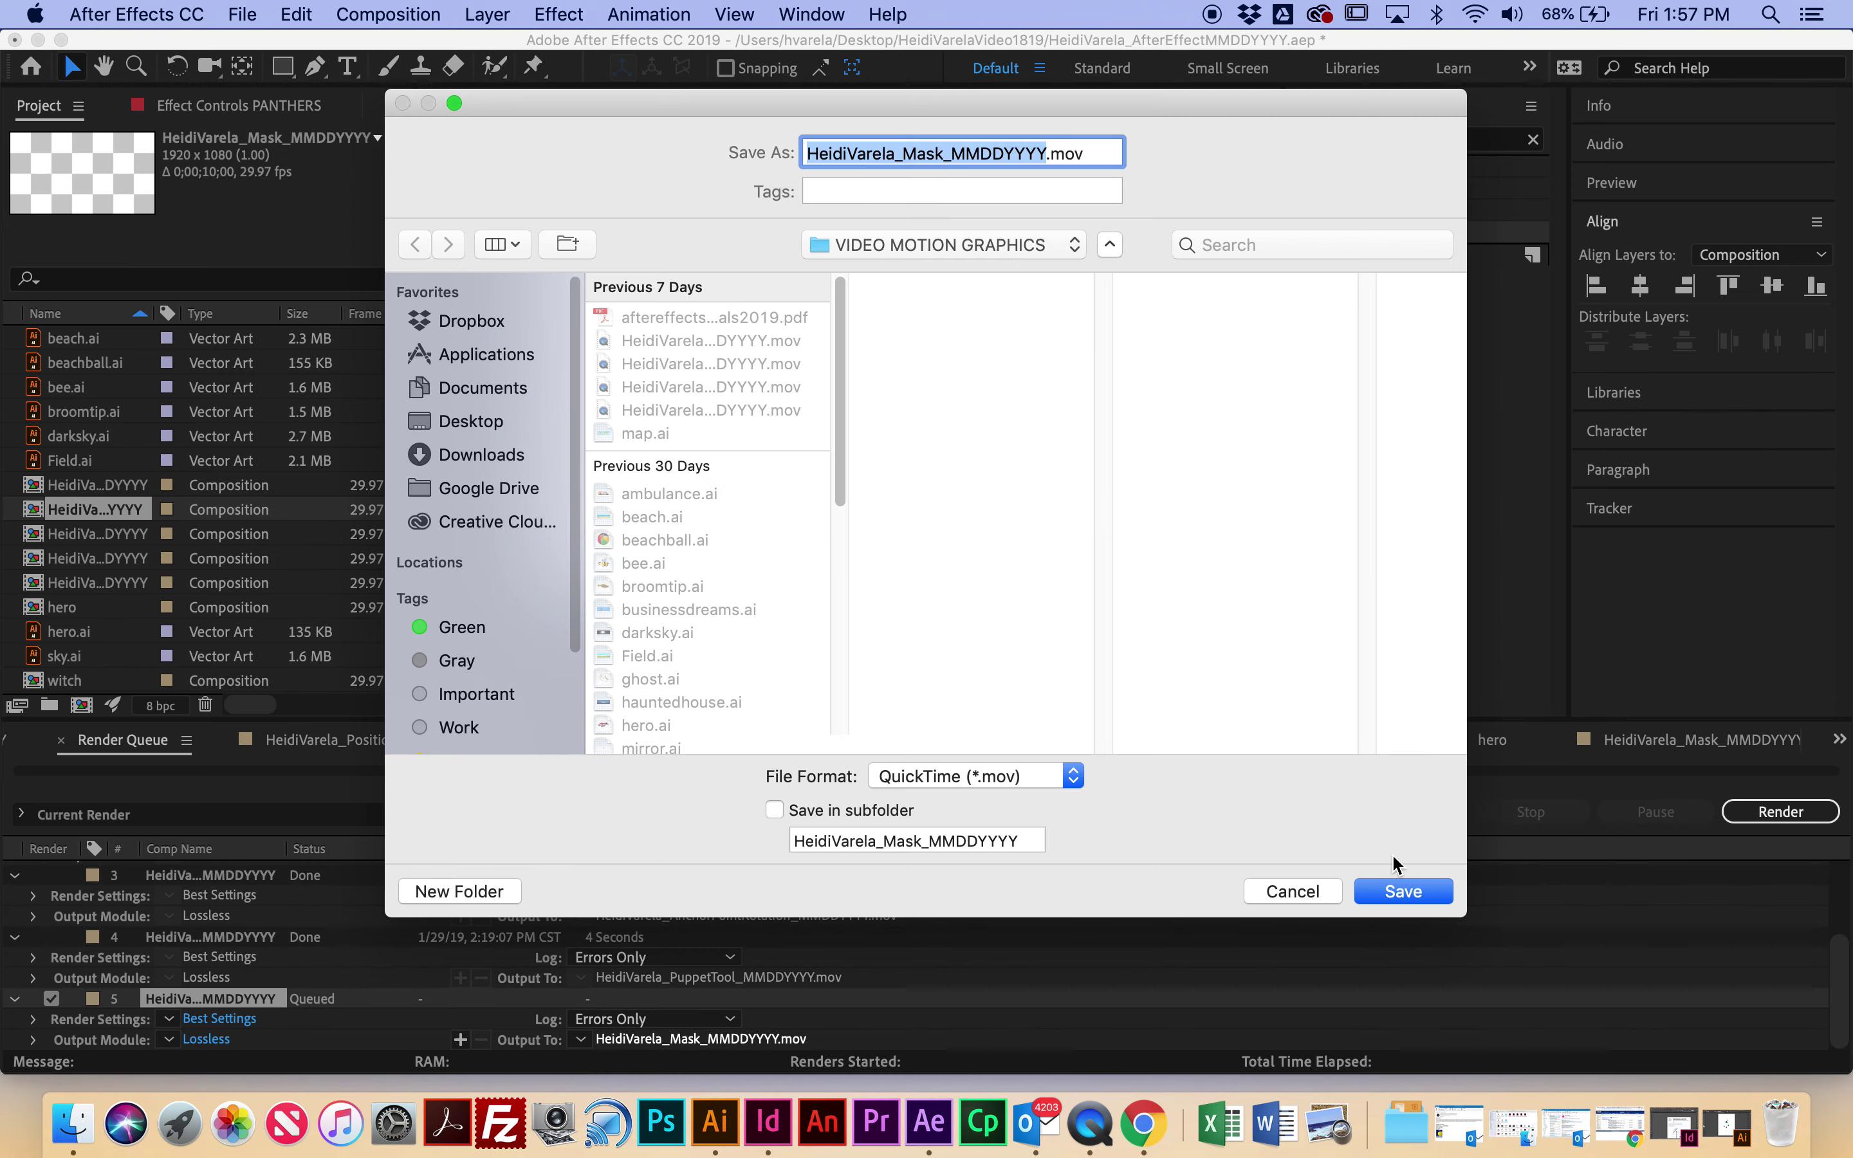
{"action": "left_click", "coordinate": [1401, 892]}
{"action": "left_click", "coordinate": [1793, 813]}
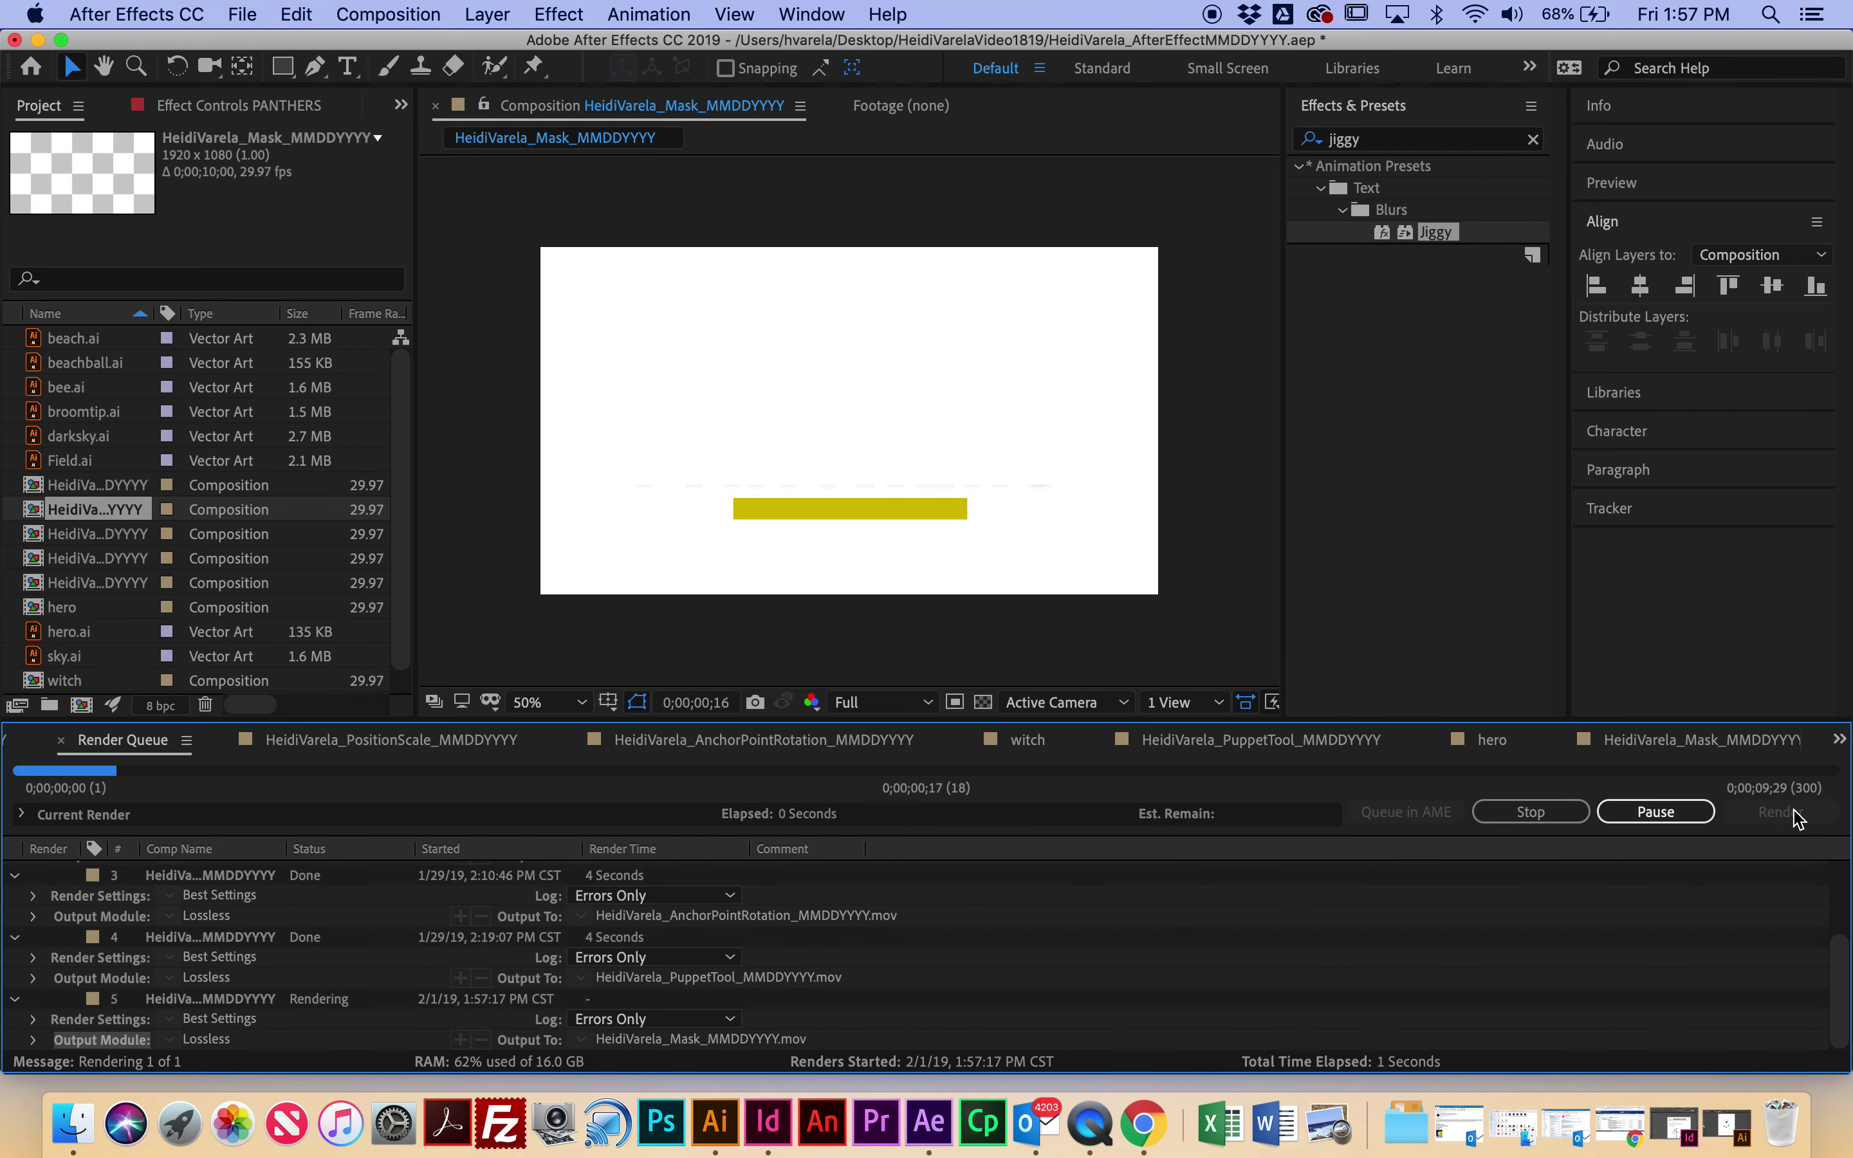